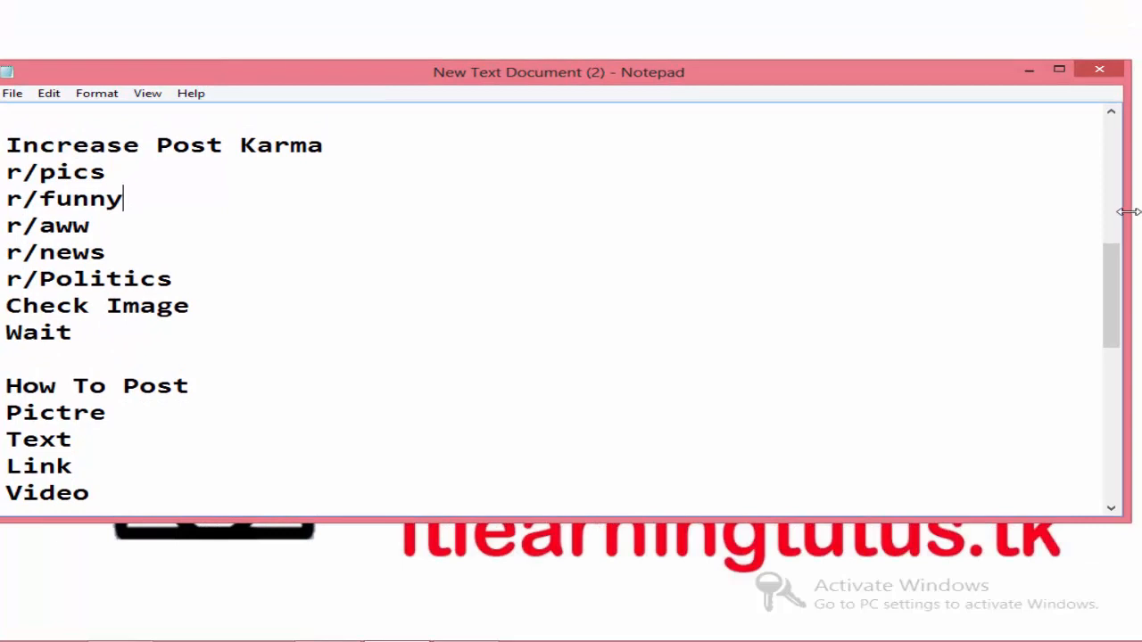
Fit the Notepad window on screen and review the Increase Post Karma notes, highlighting the heading, the subreddit list, r/funny and r/Politics
drag(1128, 211, 799, 212)
drag(408, 89, 589, 86)
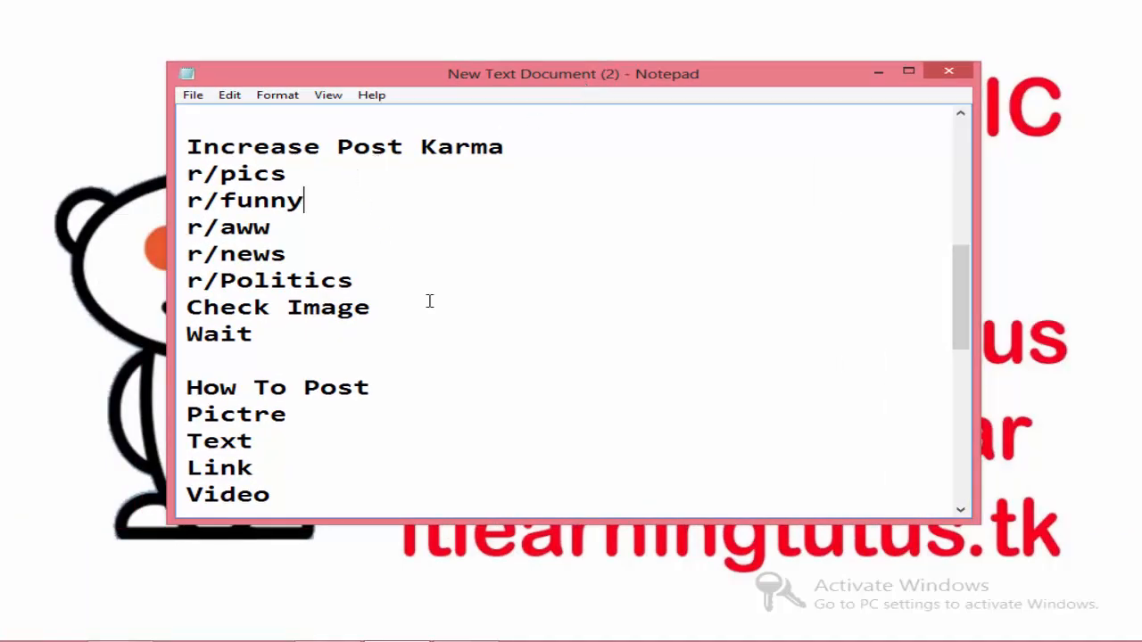
drag(963, 262, 963, 271)
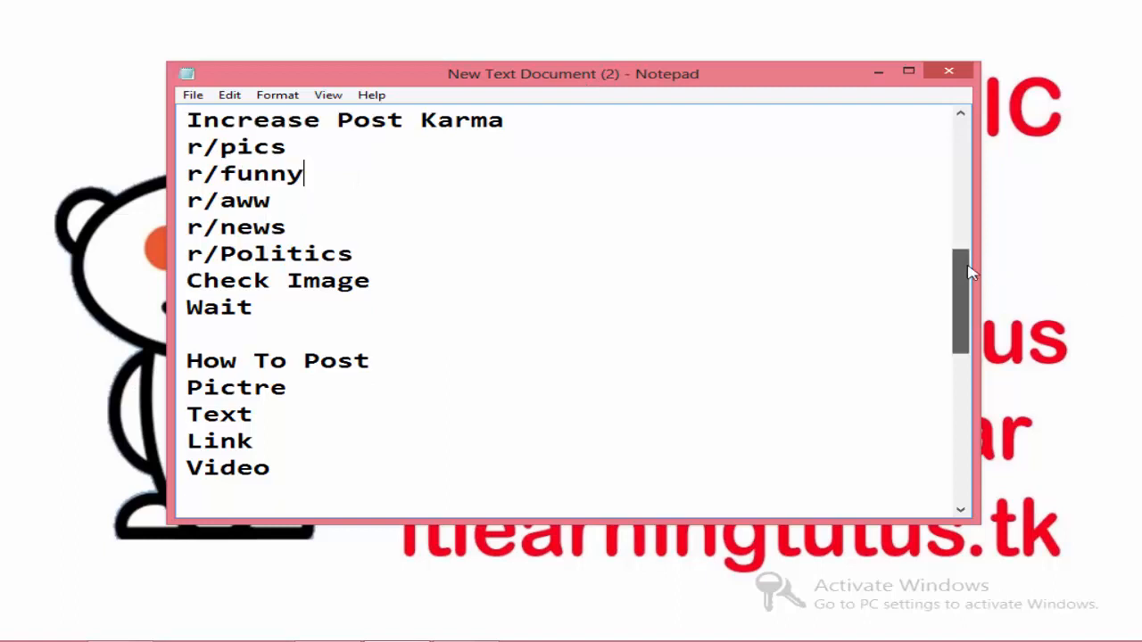
drag(189, 120, 544, 122)
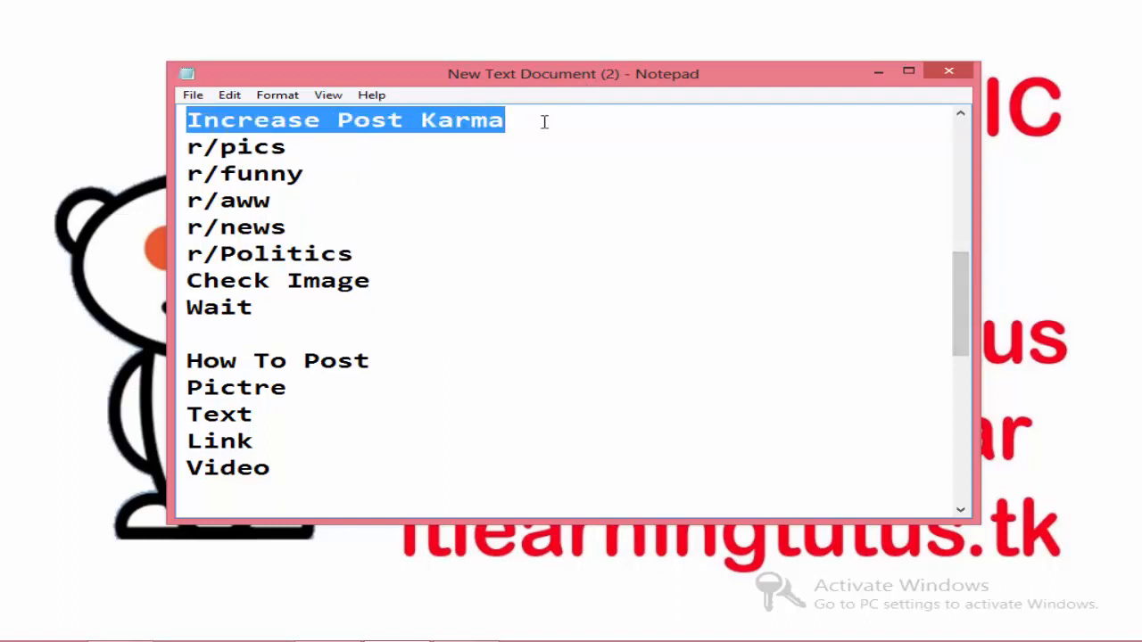
drag(357, 254, 177, 155)
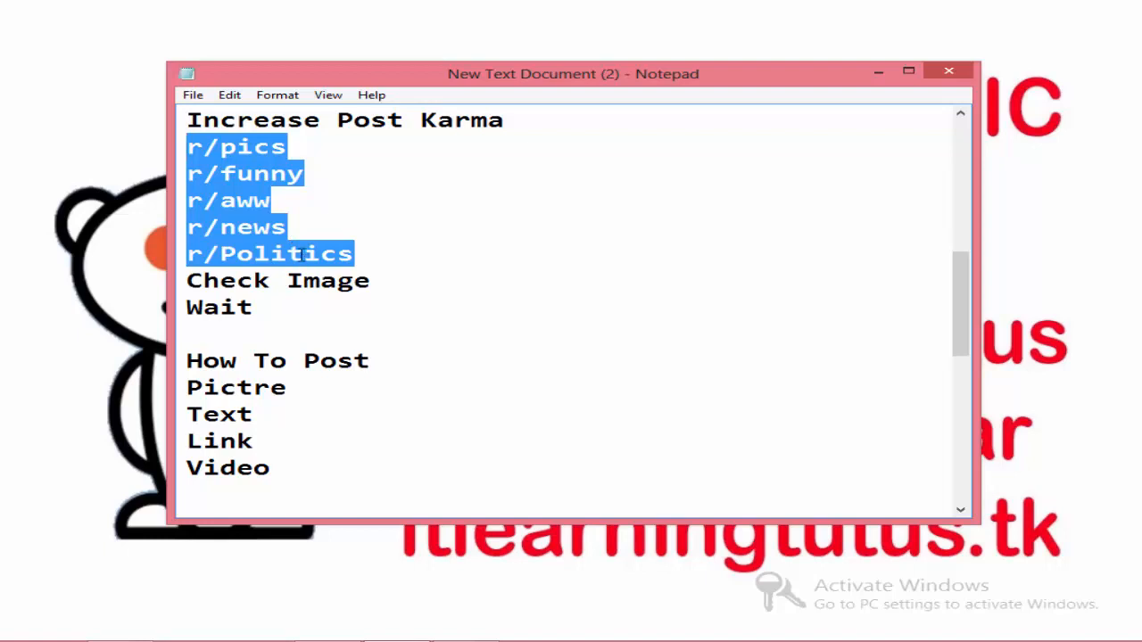
click(265, 178)
double_click(273, 175)
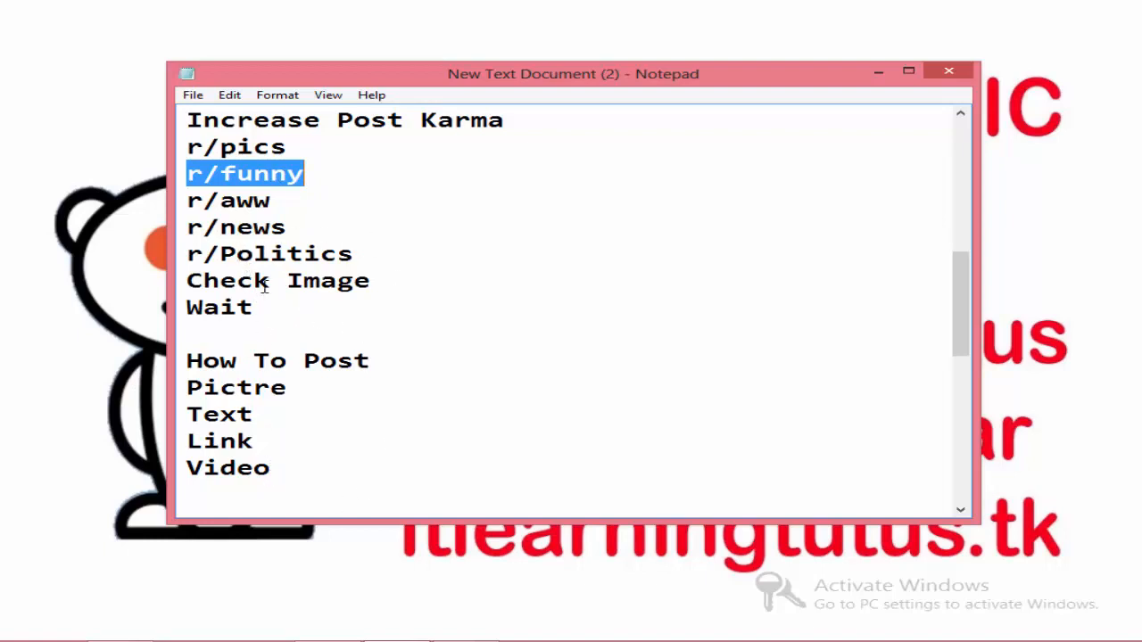
click(265, 253)
double_click(264, 255)
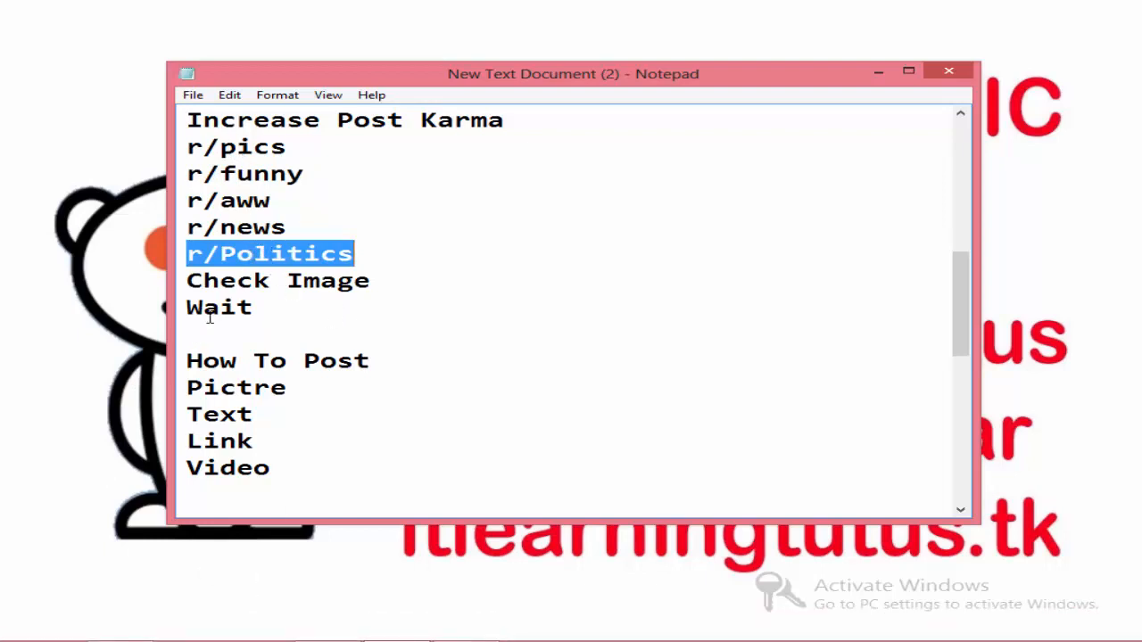
Switch to Chrome to view the Karma Decay reverse image search page and the Imgur home page
click(122, 622)
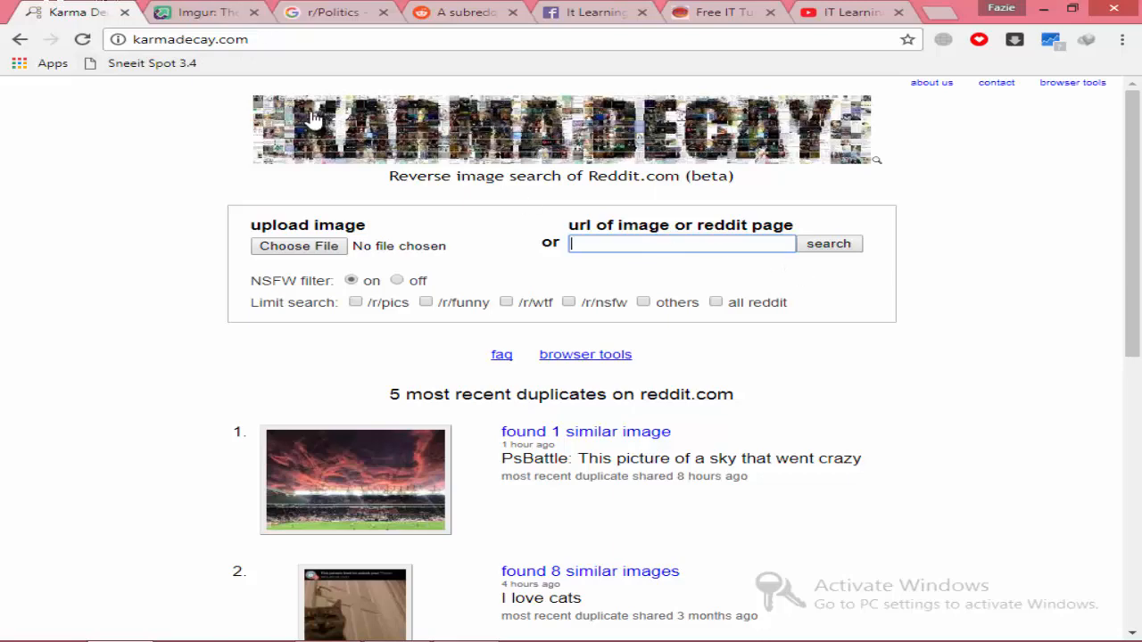
click(576, 244)
click(178, 11)
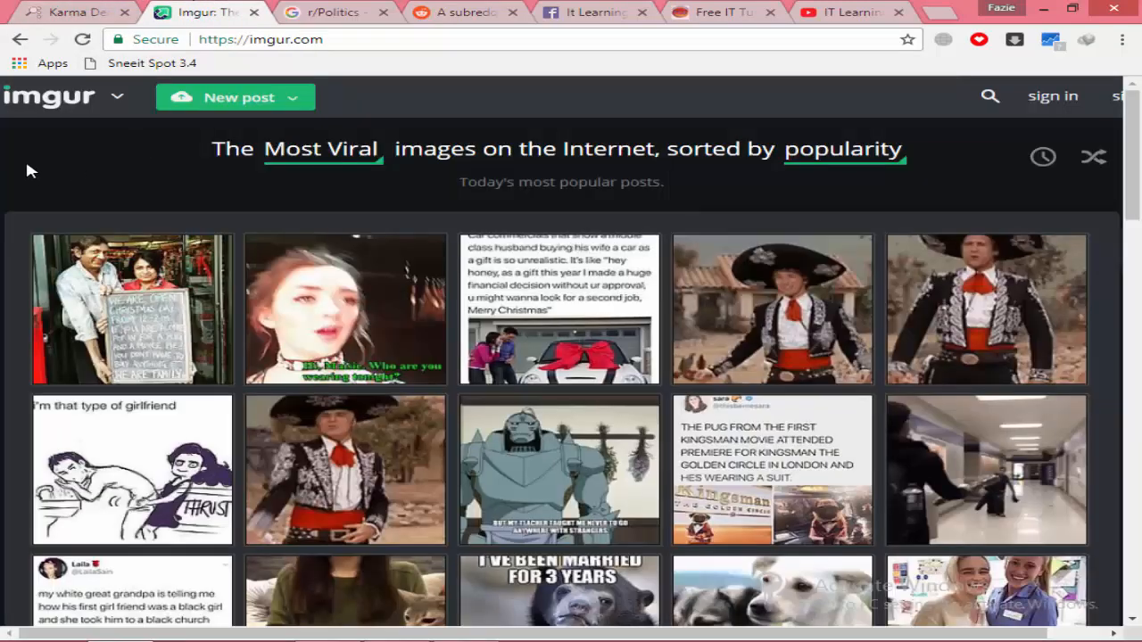
Zoom the Imgur page out to 90%, open its sign-up page and try to register with Google Plus
mouse_move(960, 260)
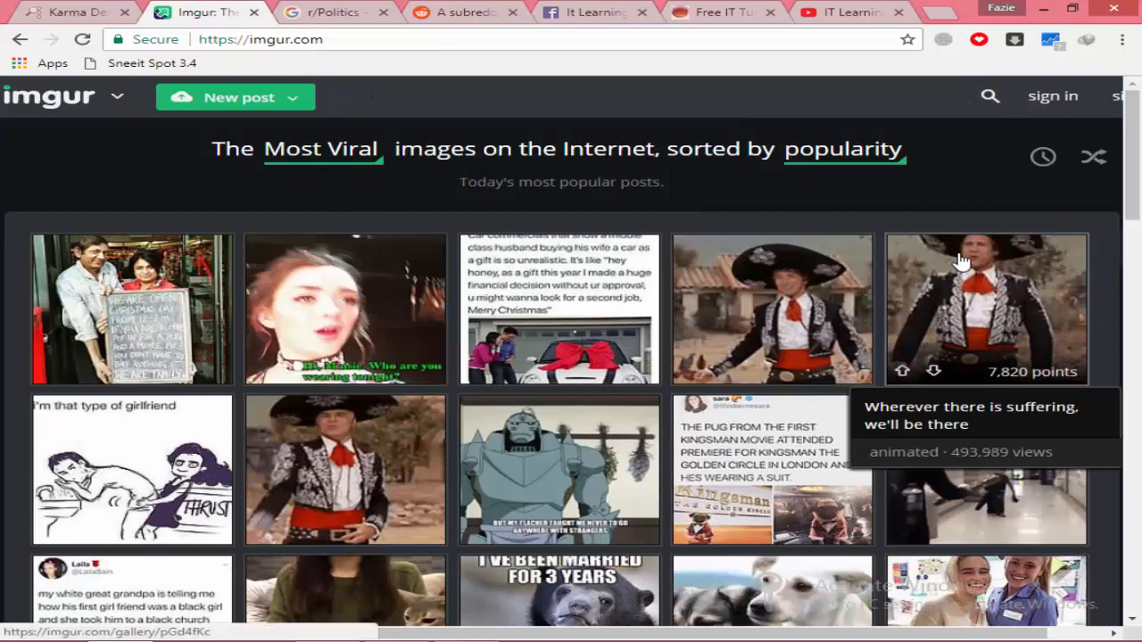
key(ctrl+minus)
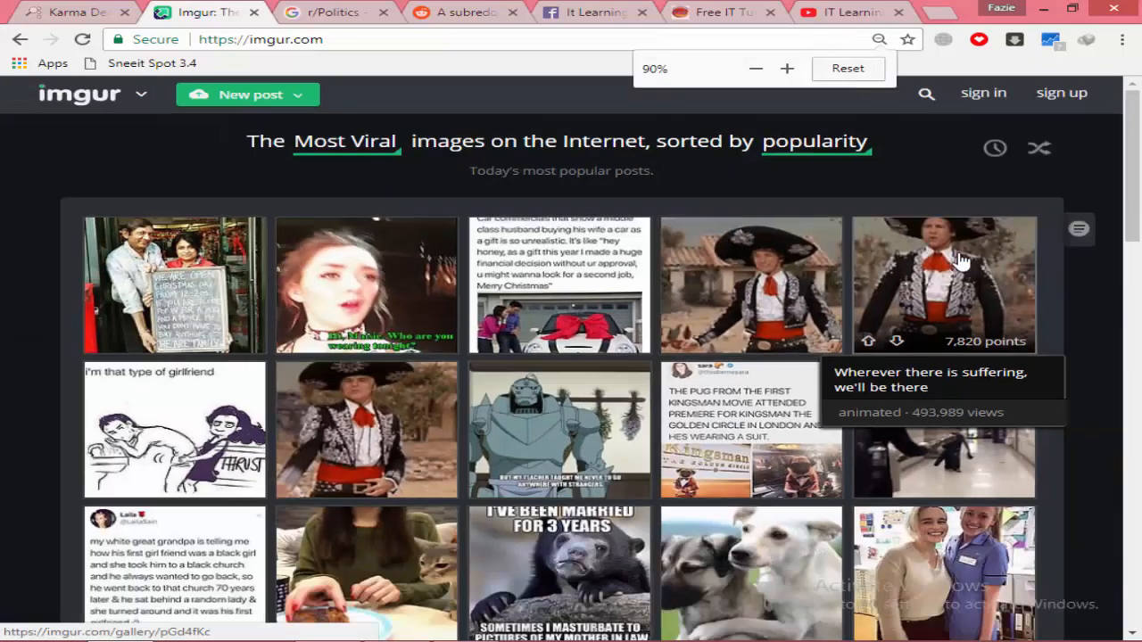
click(1077, 94)
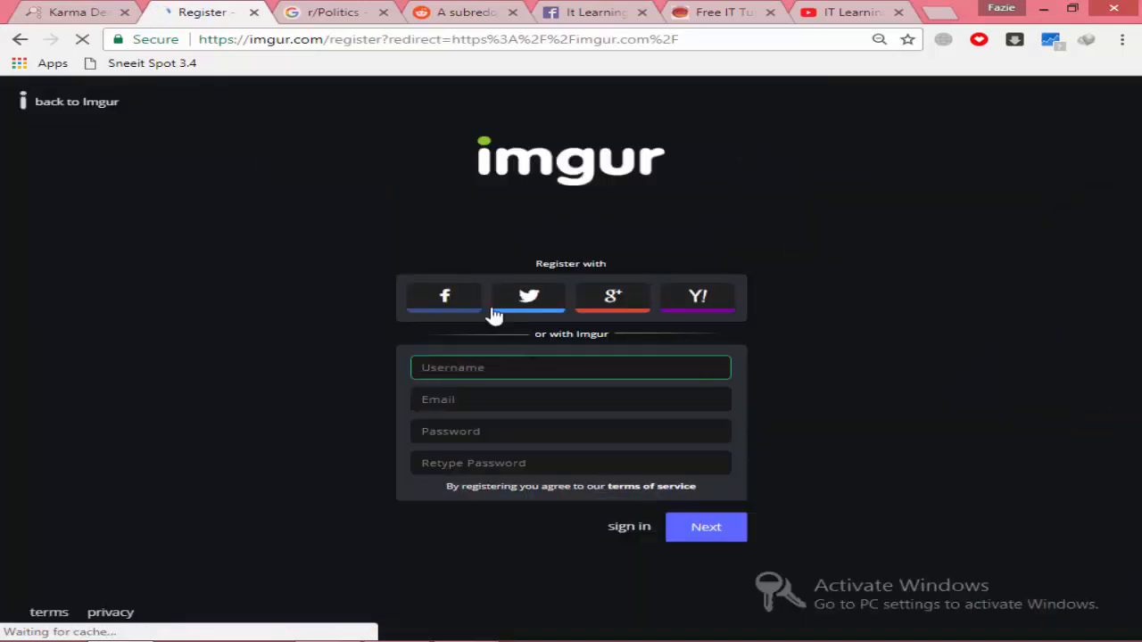
click(629, 306)
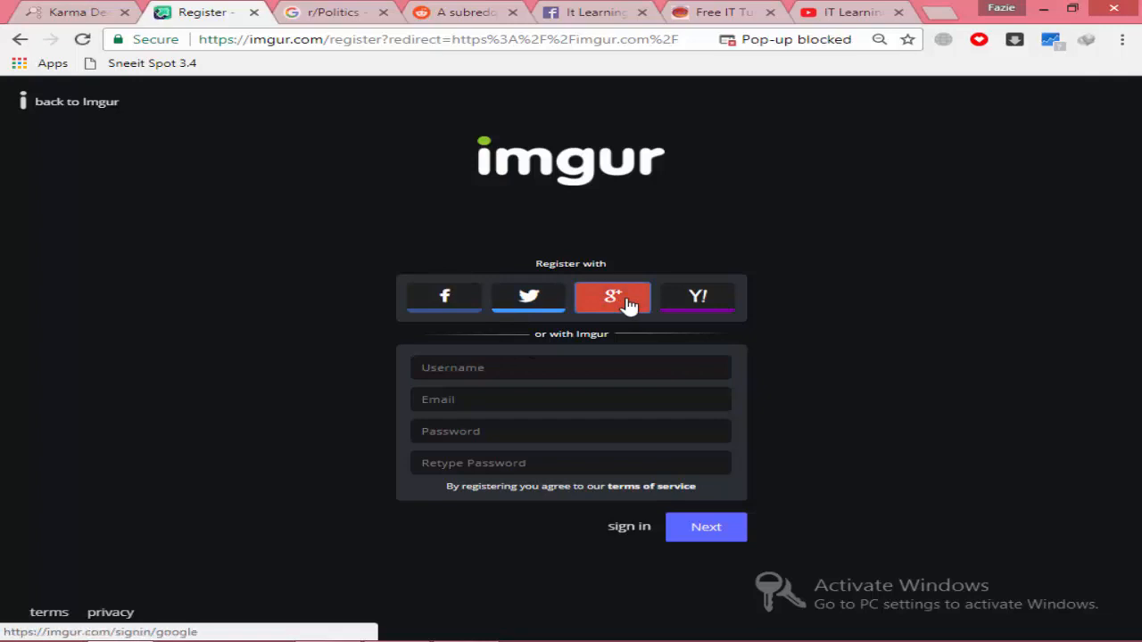
click(749, 47)
click(373, 121)
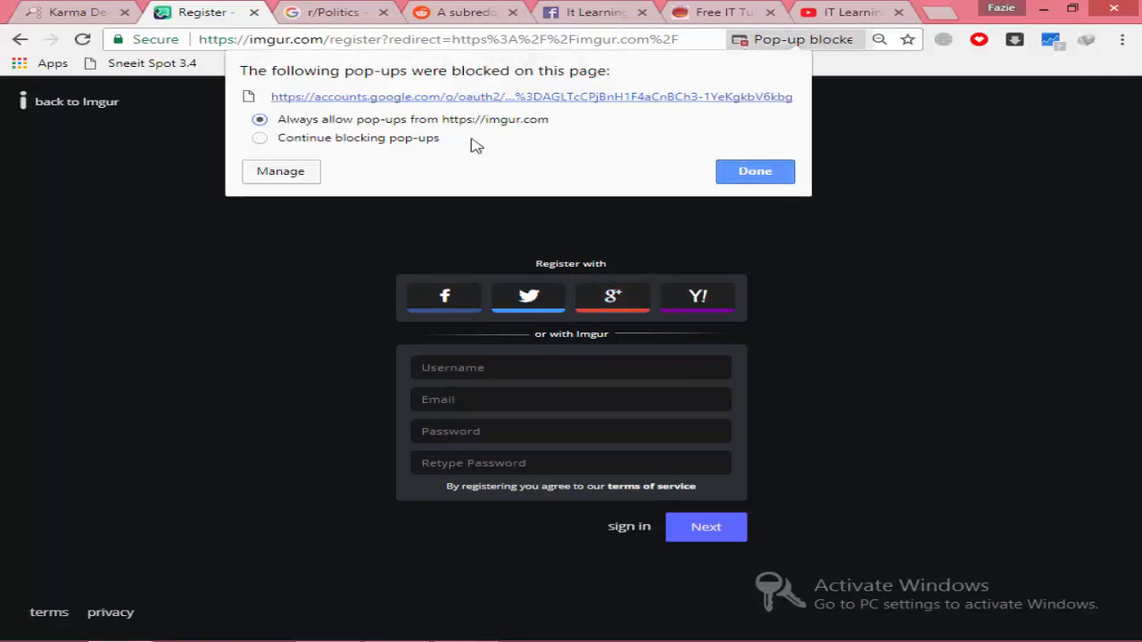
click(747, 170)
Register on Imgur with the Fazie Softwares Google account, granting access and completing the reCAPTCHA check with the suggested username
click(613, 299)
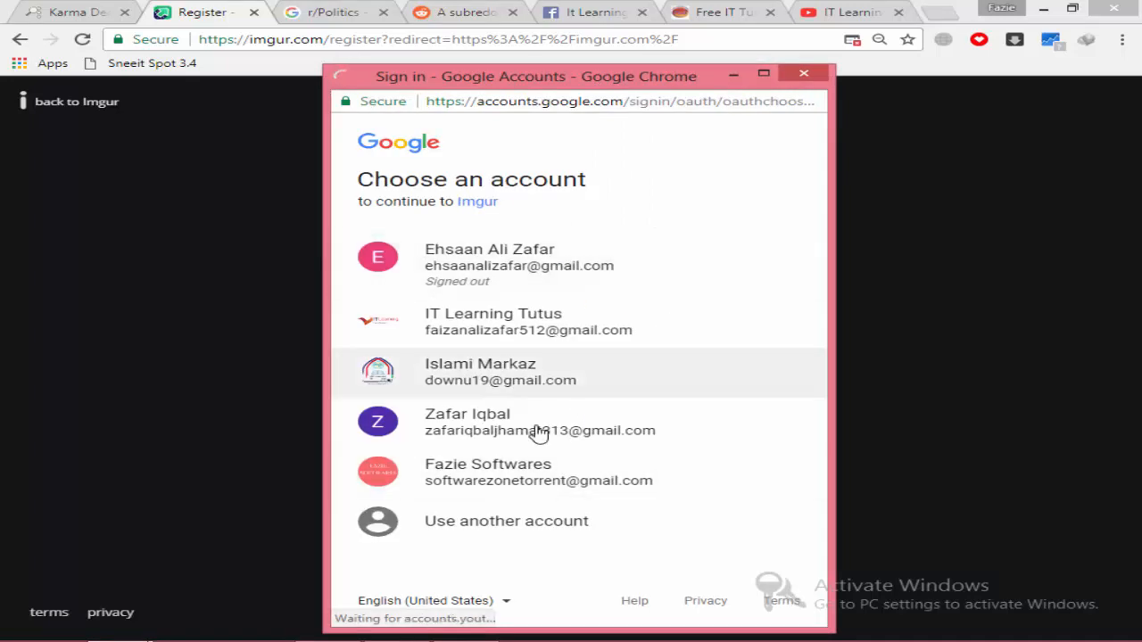
click(504, 472)
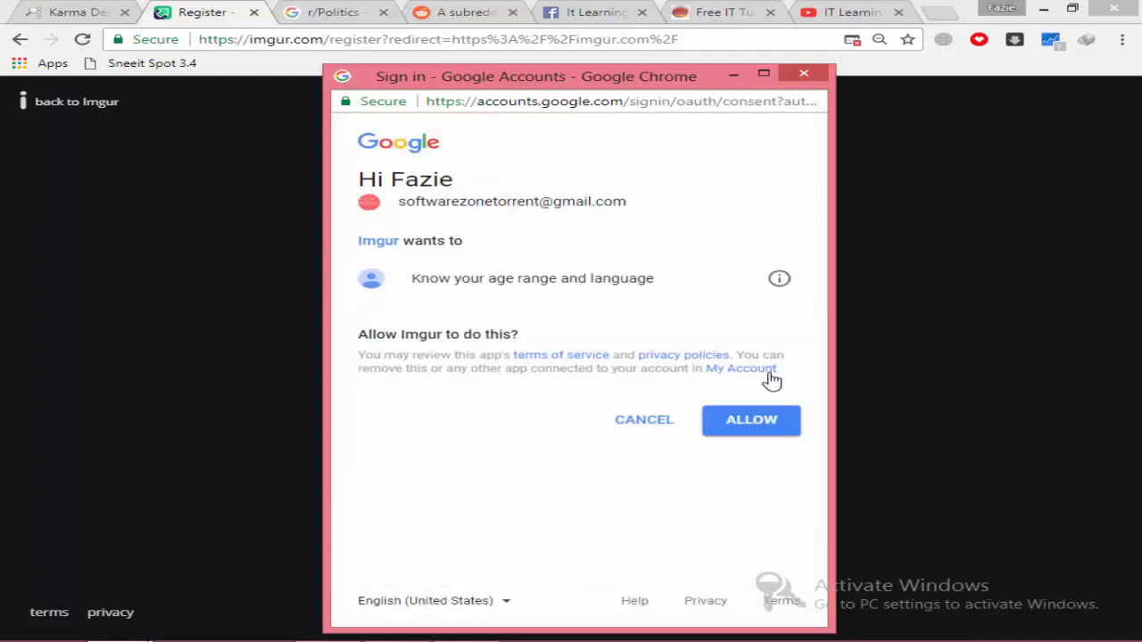
click(743, 430)
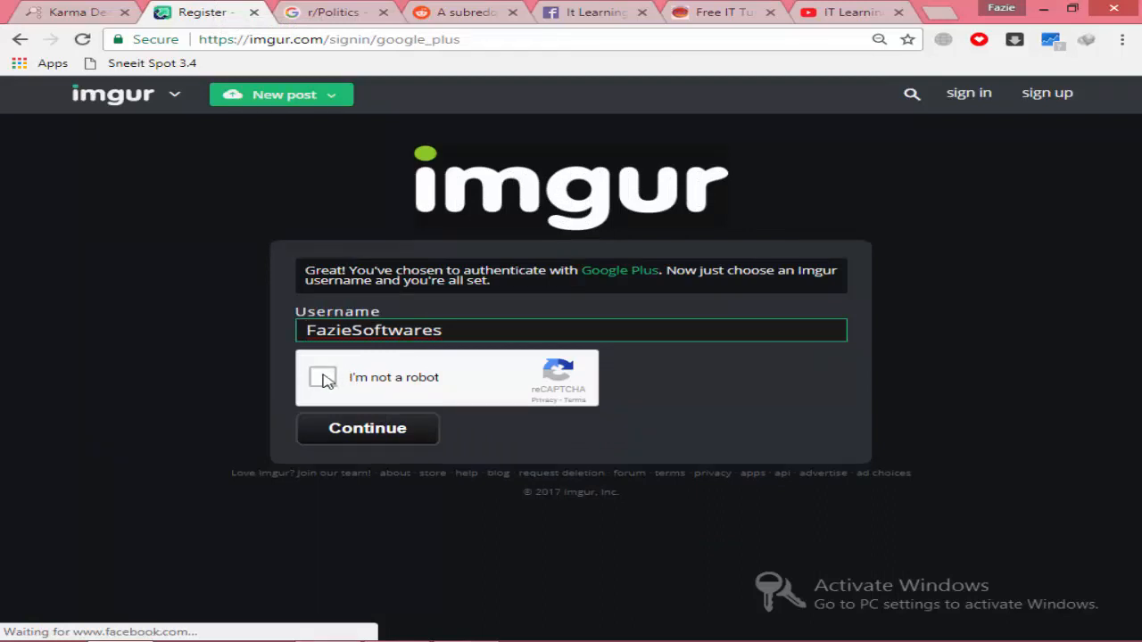
click(322, 377)
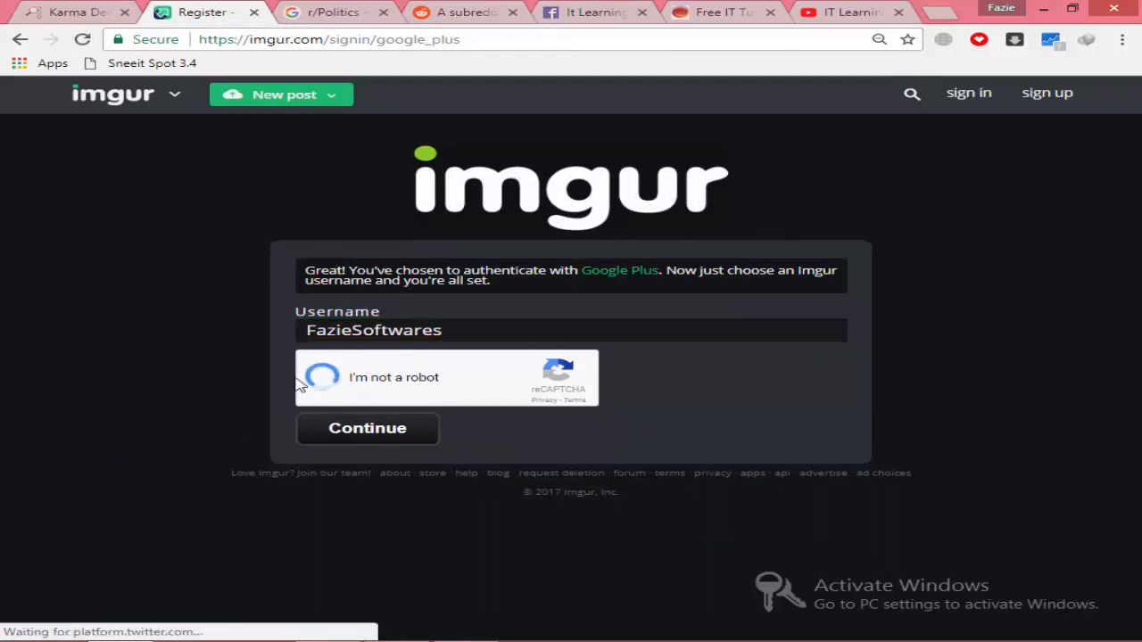
click(366, 428)
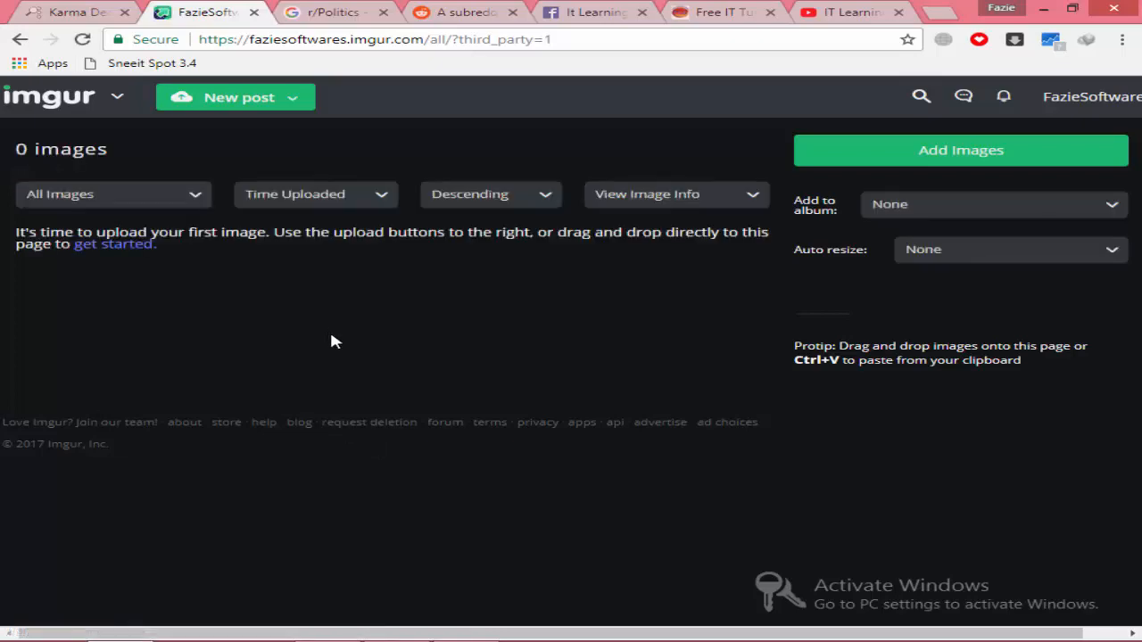
Open the r/Politics subreddit on Reddit from the existing Google search results
click(460, 11)
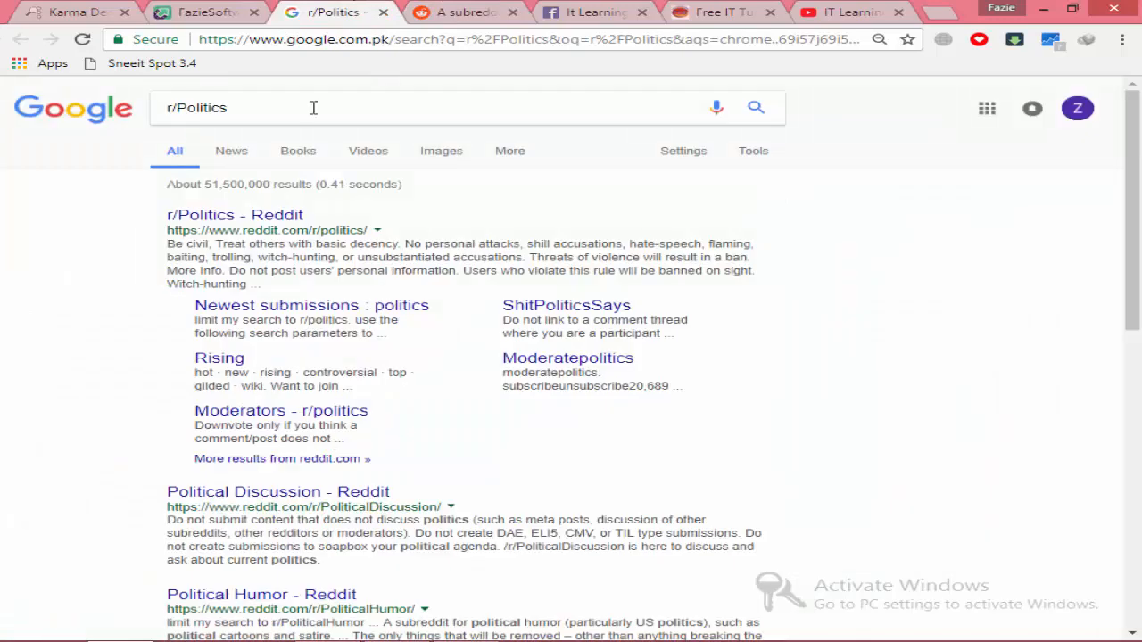
click(313, 12)
click(259, 219)
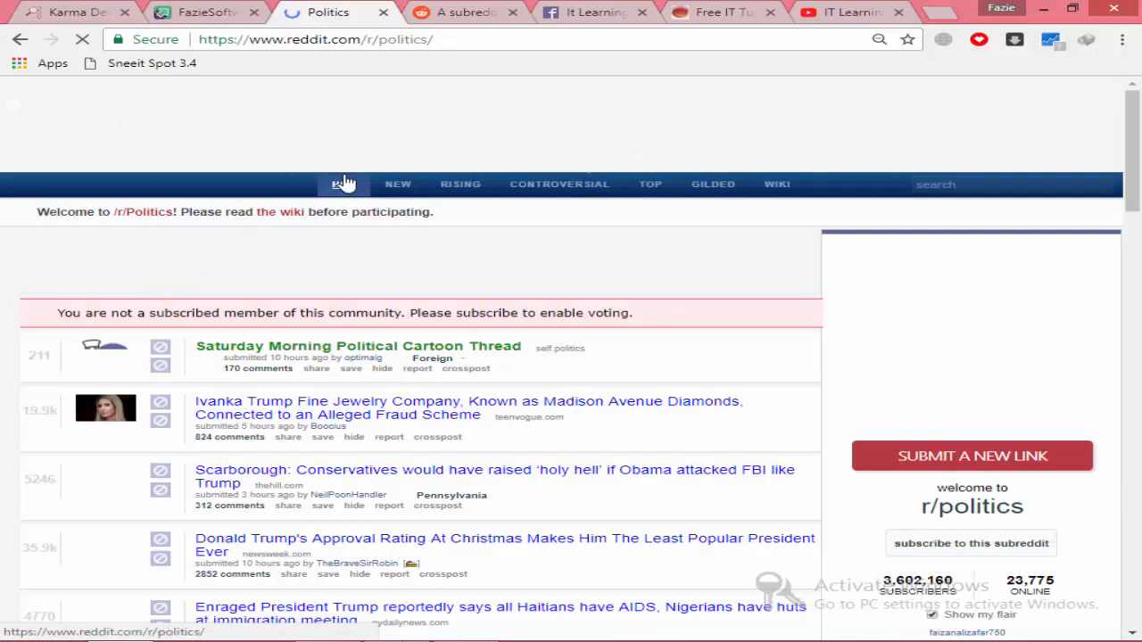
Examine the Submission Guidelines of r/Politics, including the topic and publication date rules, and return to the start of the page
scroll(361, 321, down, 2)
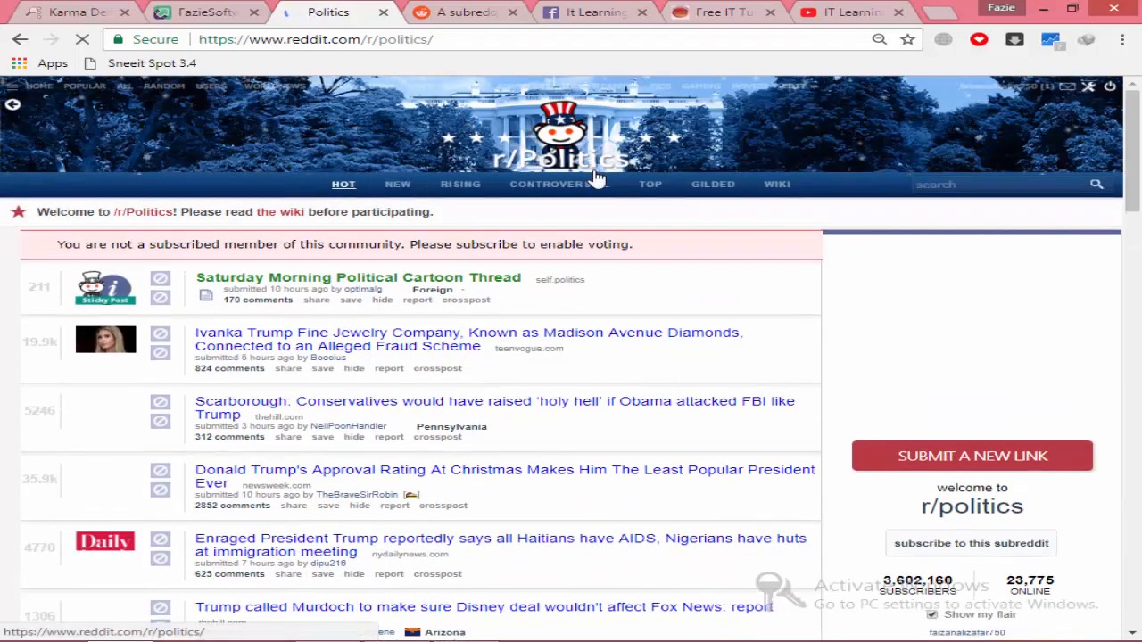
scroll(925, 359, down, 3)
scroll(924, 359, down, 7)
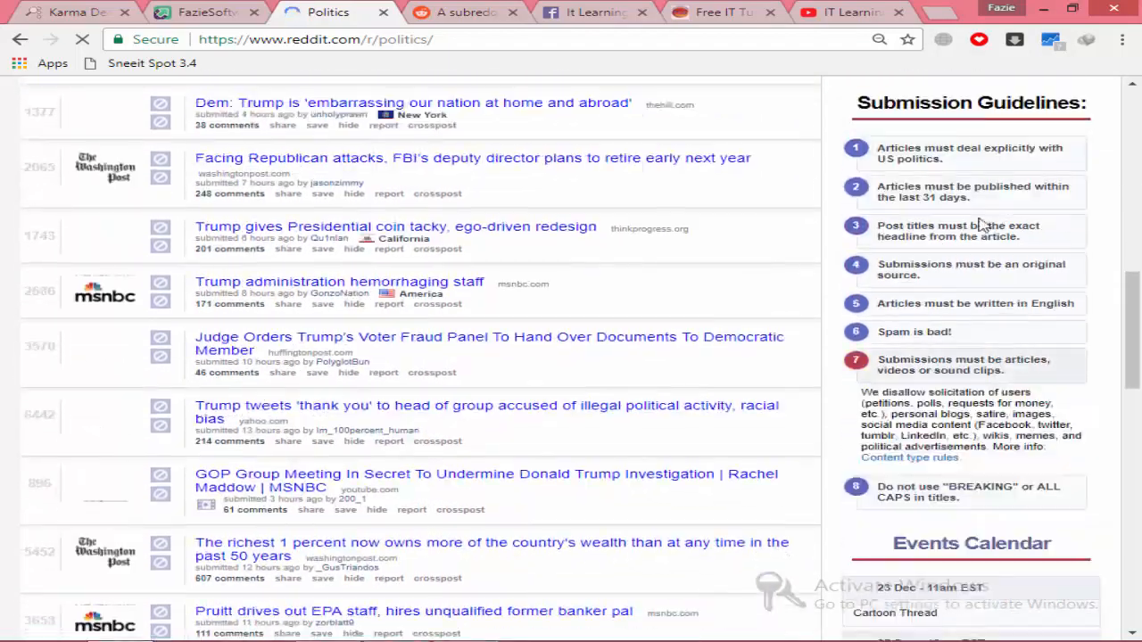
scroll(961, 410, down, 3)
scroll(962, 357, up, 3)
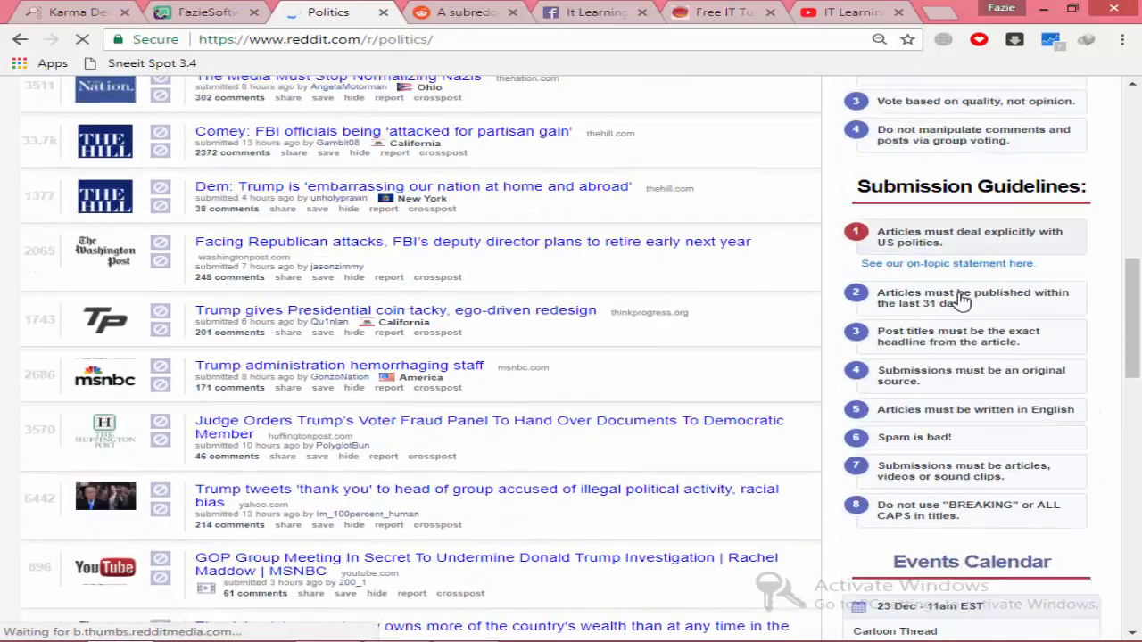
mouse_move(986, 414)
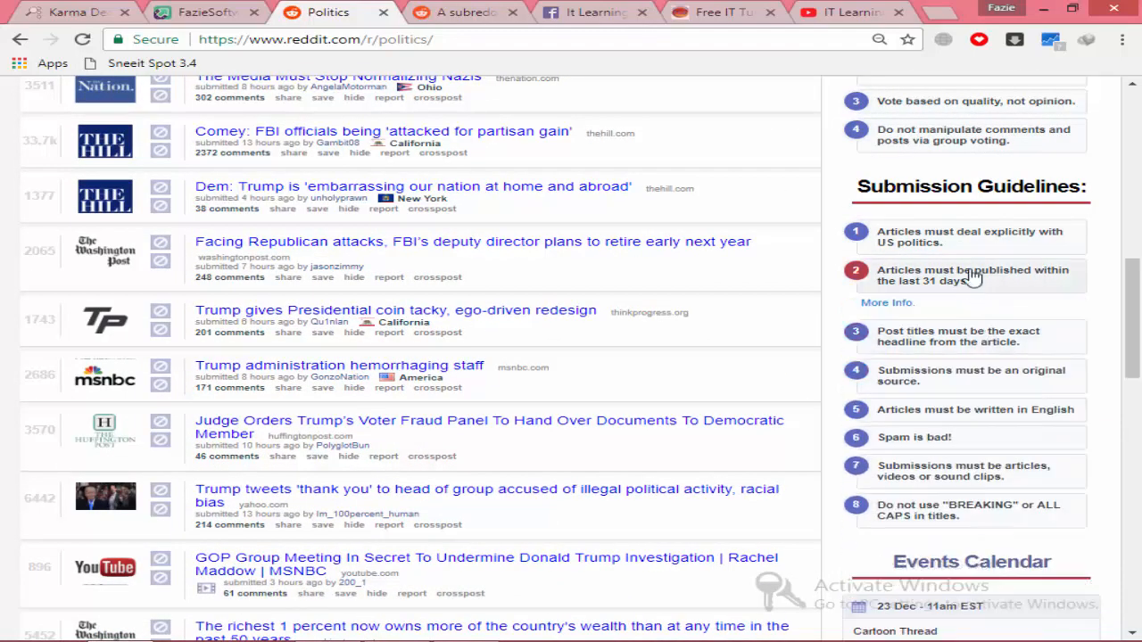
mouse_move(969, 250)
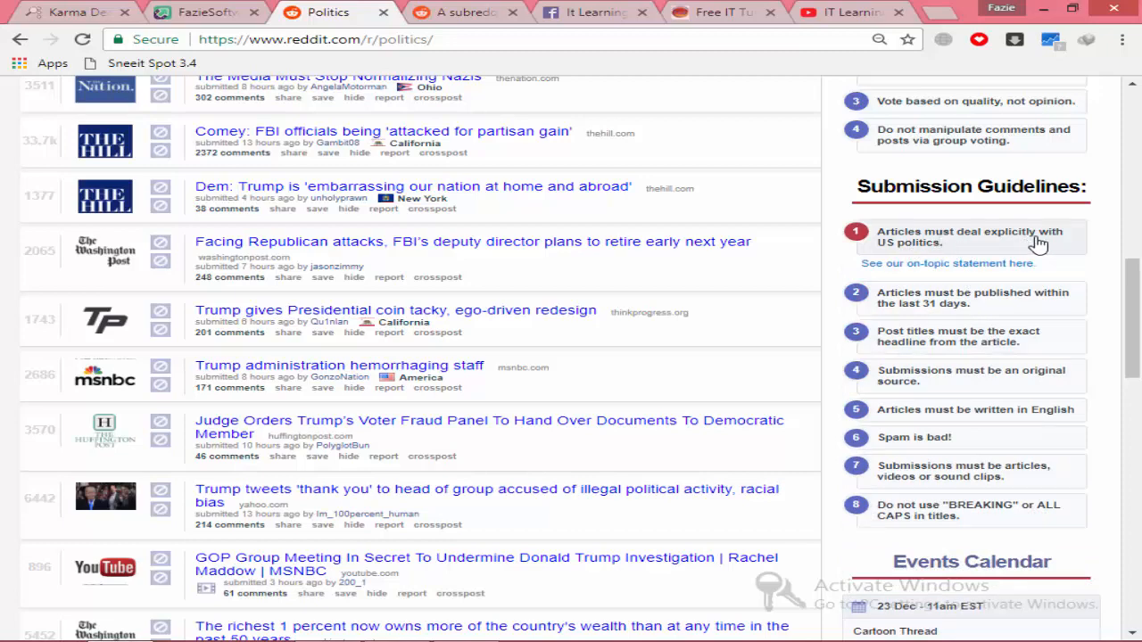
scroll(930, 403, up, 7)
scroll(930, 403, up, 3)
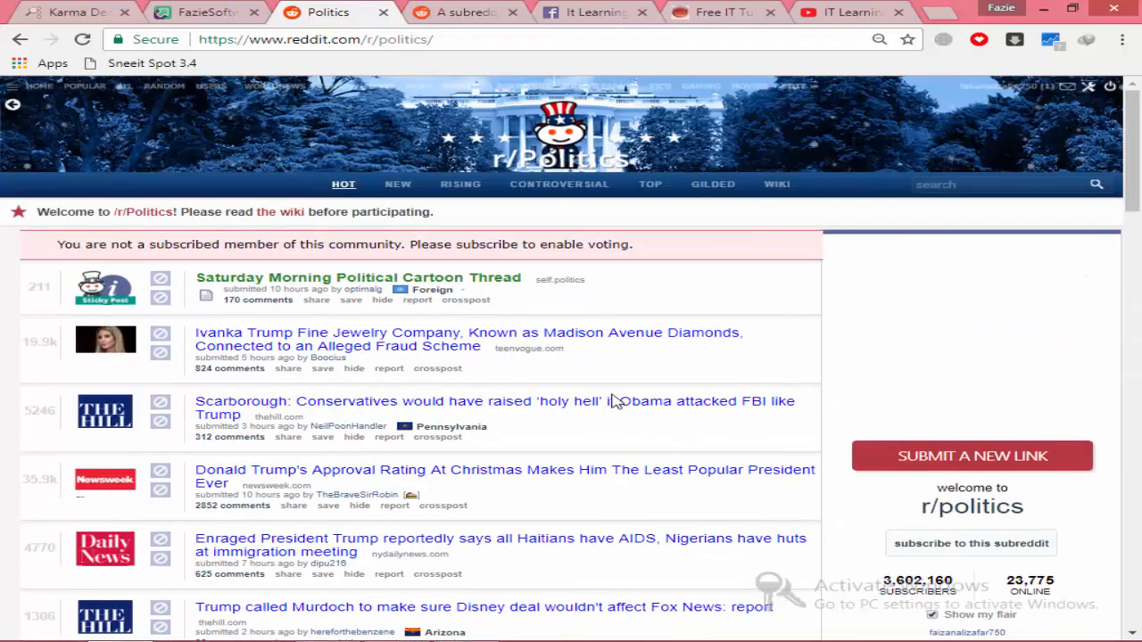
Open a blank browser tab, and compare the r/aww and r/Politics subreddit pages
click(941, 12)
click(392, 11)
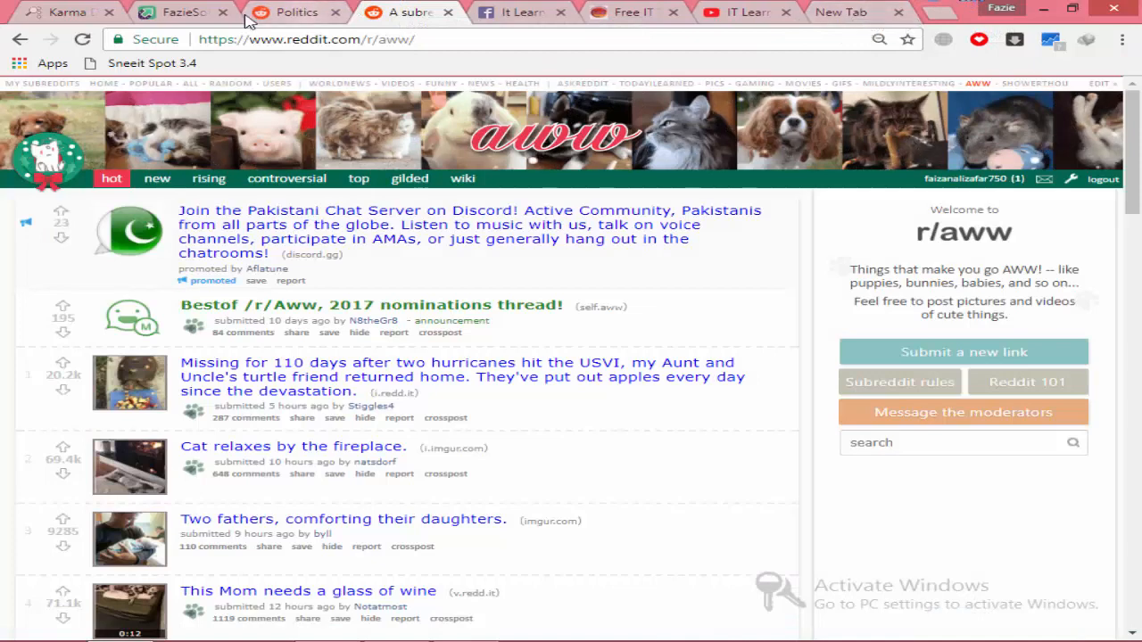
click(303, 10)
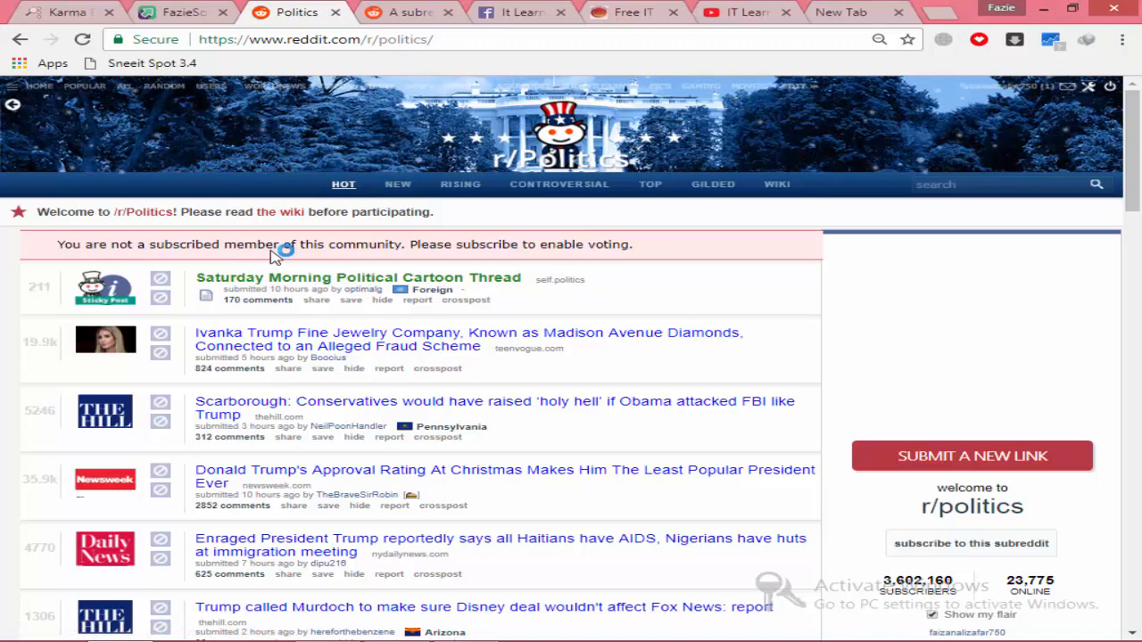
click(403, 10)
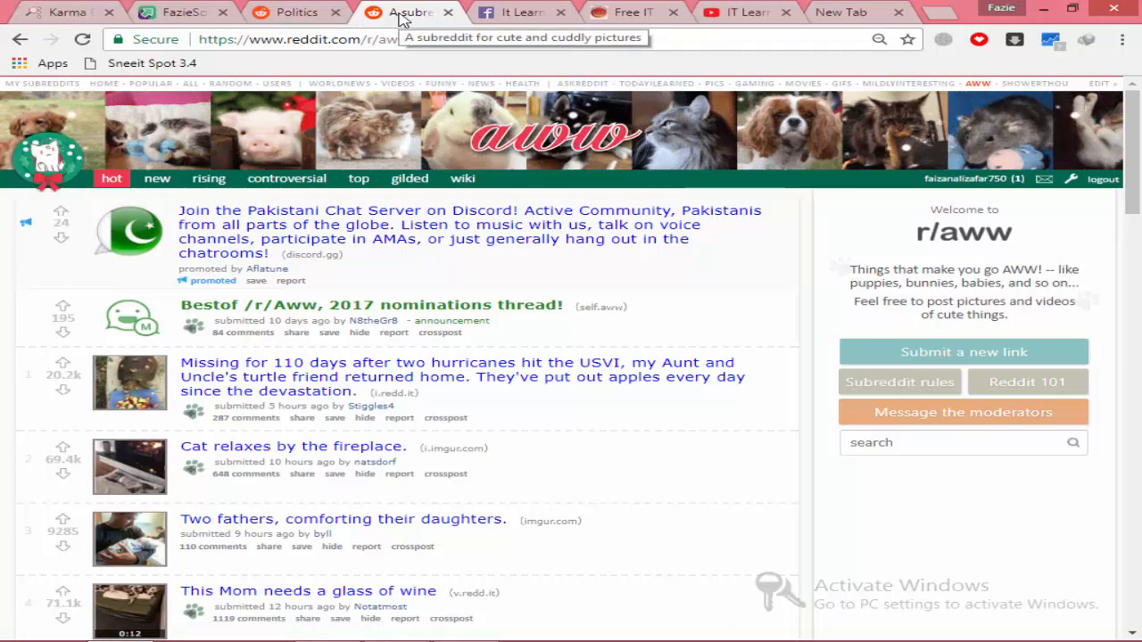
Search Google for "cute baby" in the blank tab
click(825, 11)
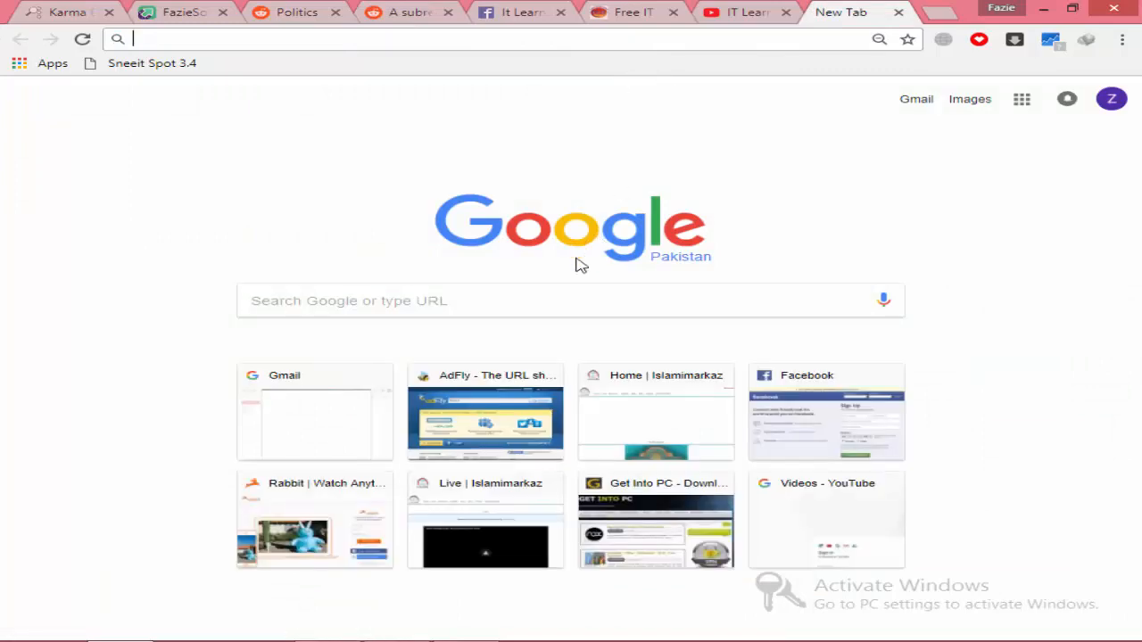
click(535, 310)
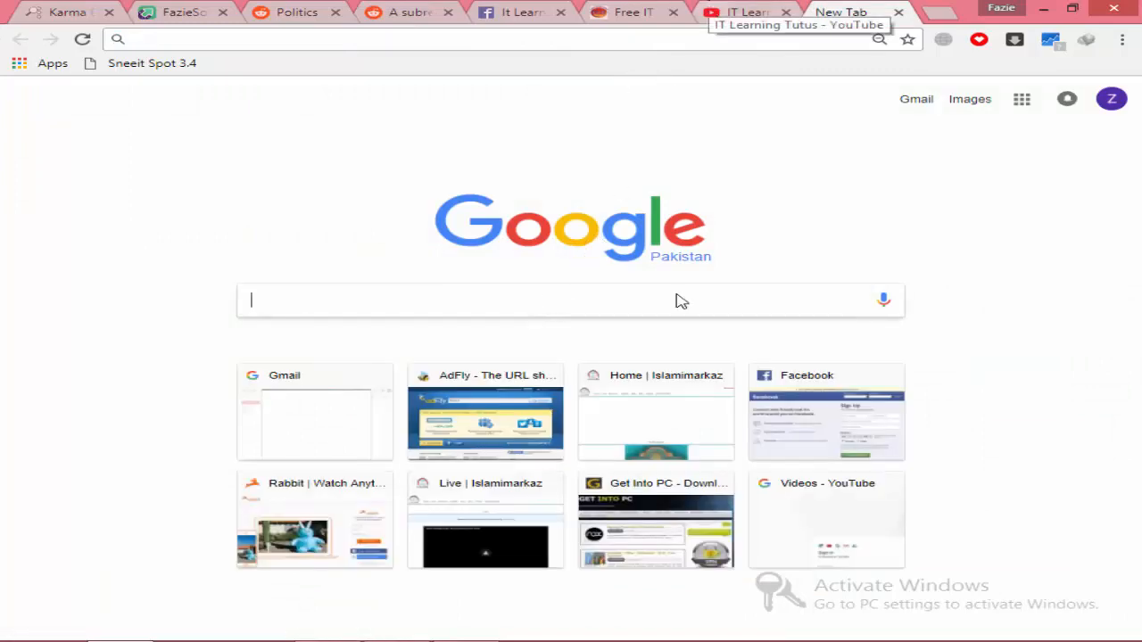
text(cute baby)
click(356, 70)
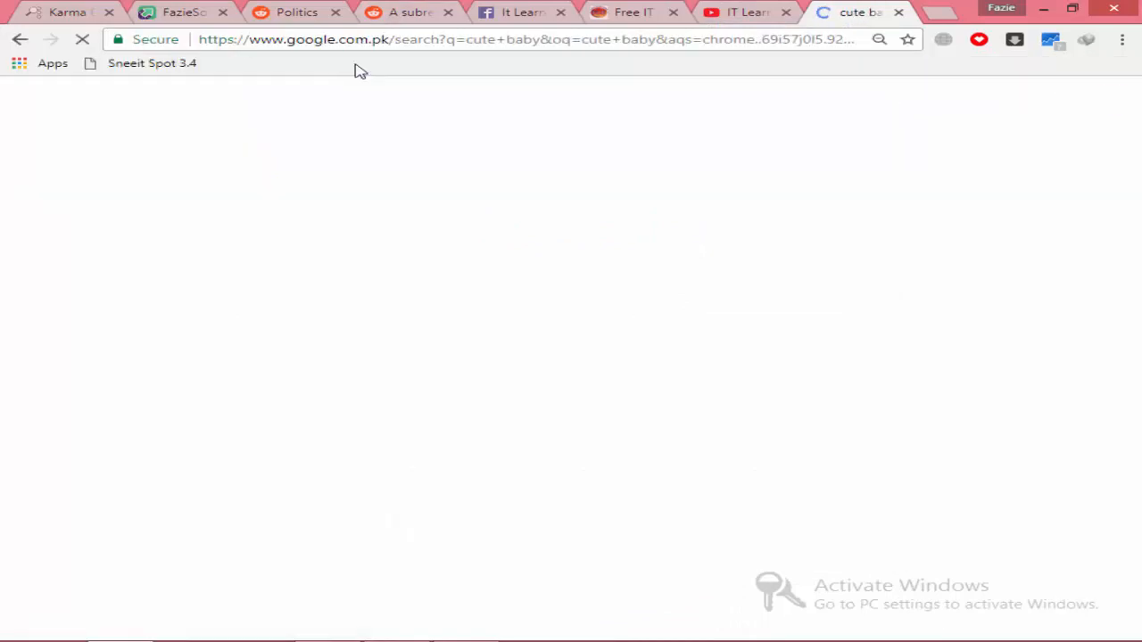
Return to the r/aww subreddit and read through its posting rules
click(373, 9)
scroll(985, 370, down, 5)
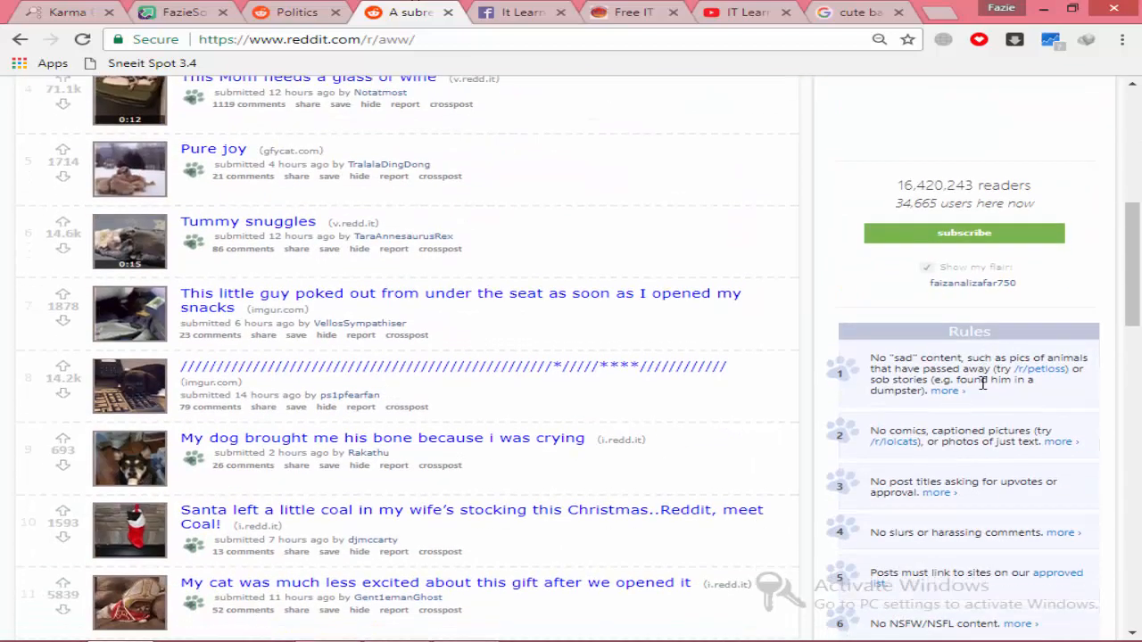
scroll(982, 381, down, 2)
scroll(977, 414, down, 1)
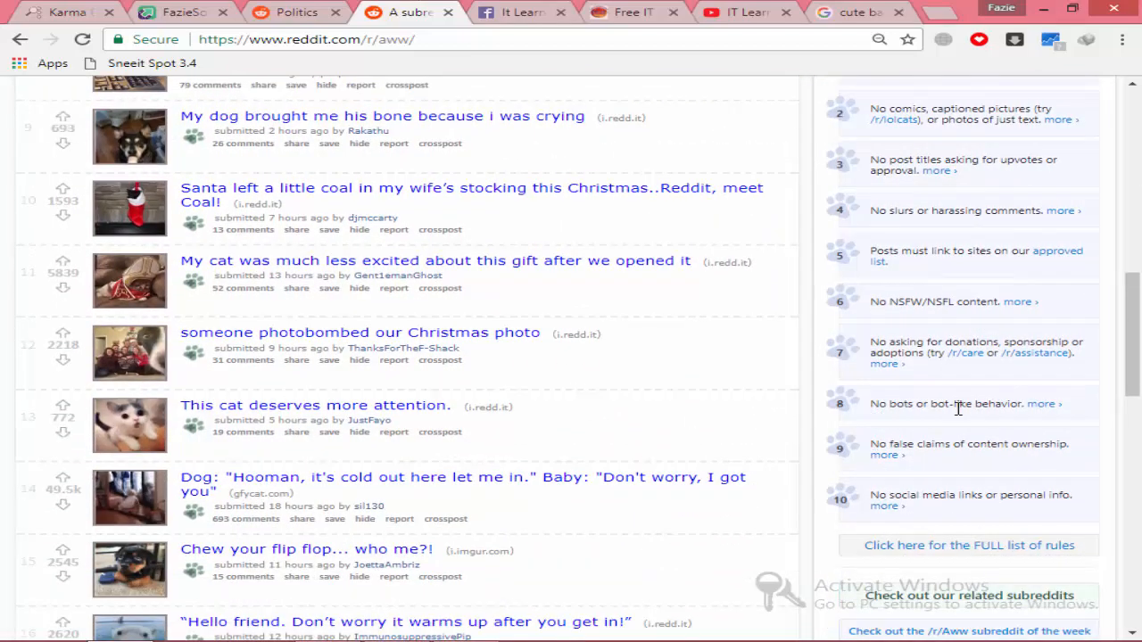
scroll(961, 192, up, 1)
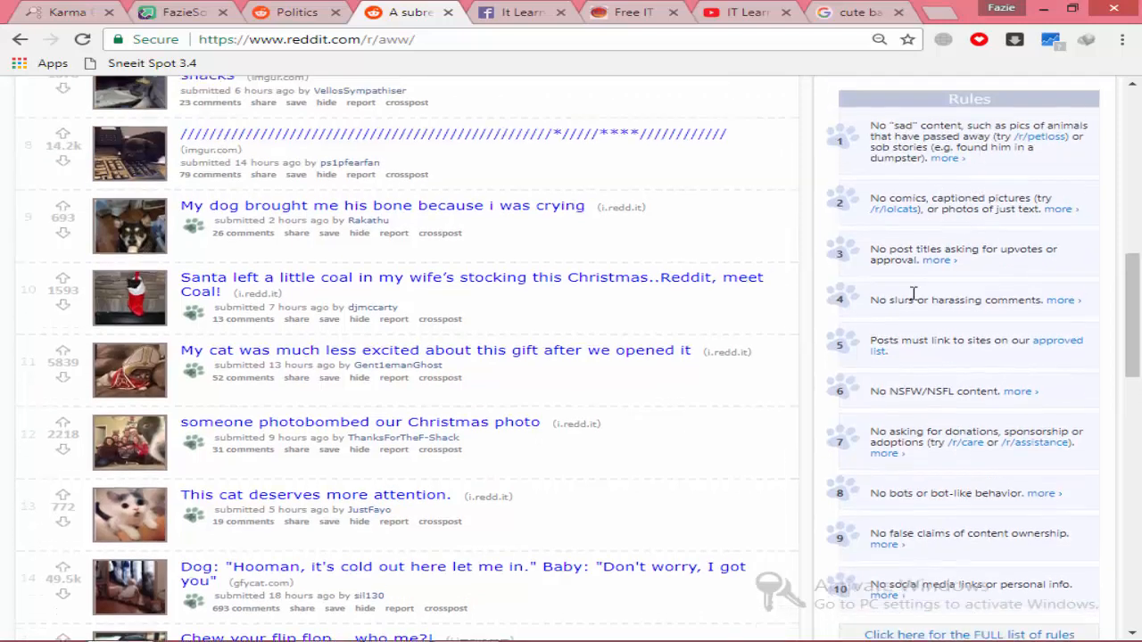
Show the image results for "cute baby" and visit the WallpaperBrowse.com source page of the picture of a baby lying sideways
click(879, 7)
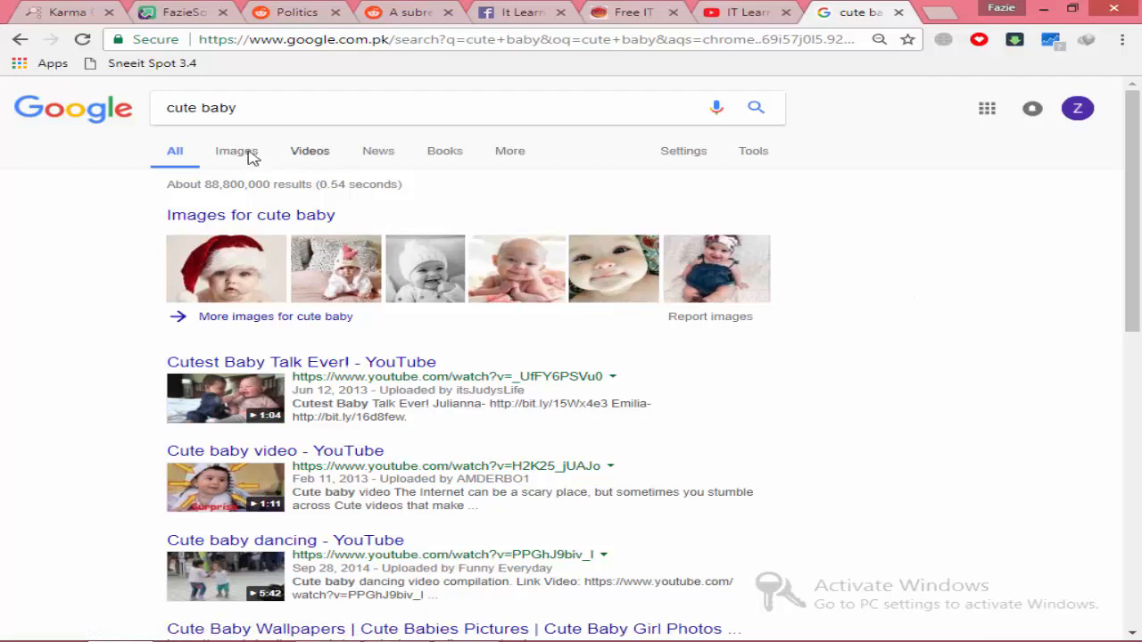
click(196, 156)
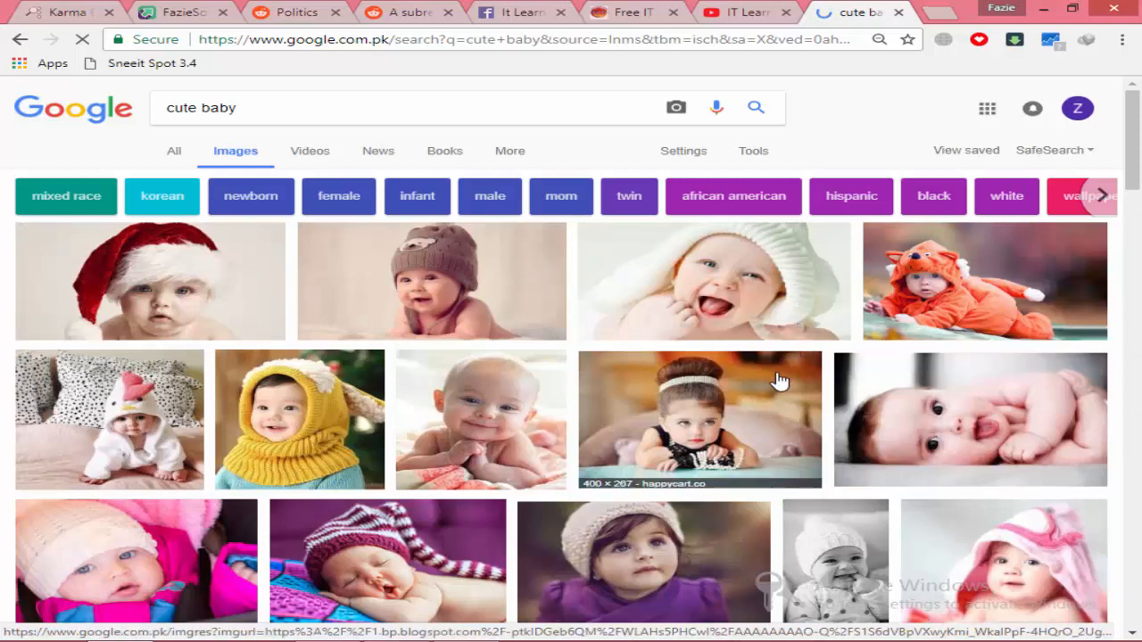
click(948, 394)
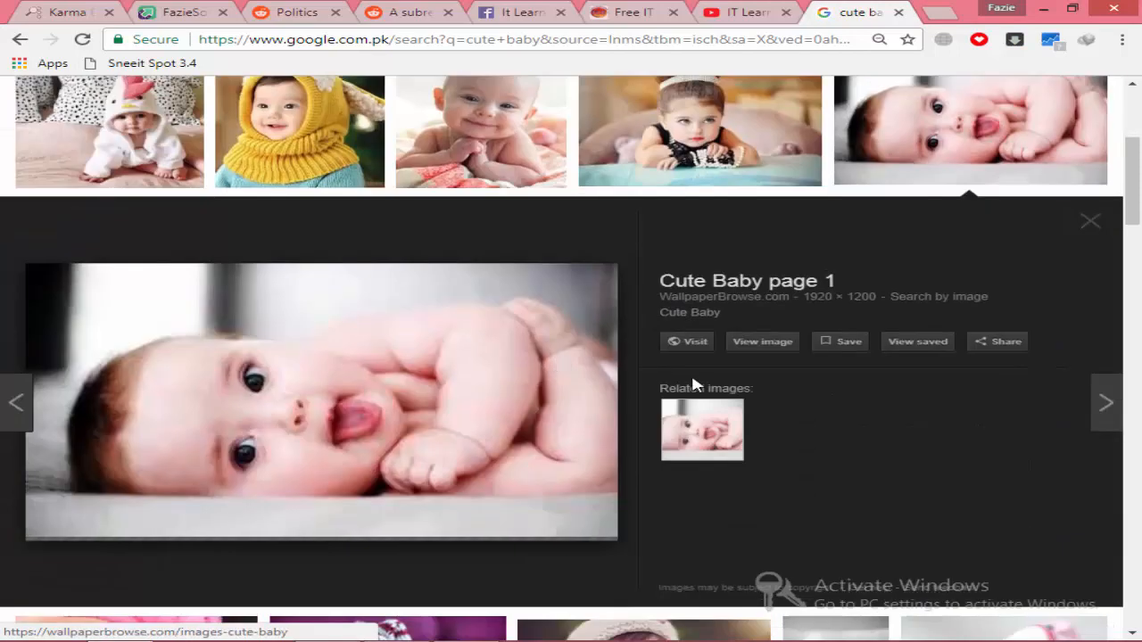
click(754, 340)
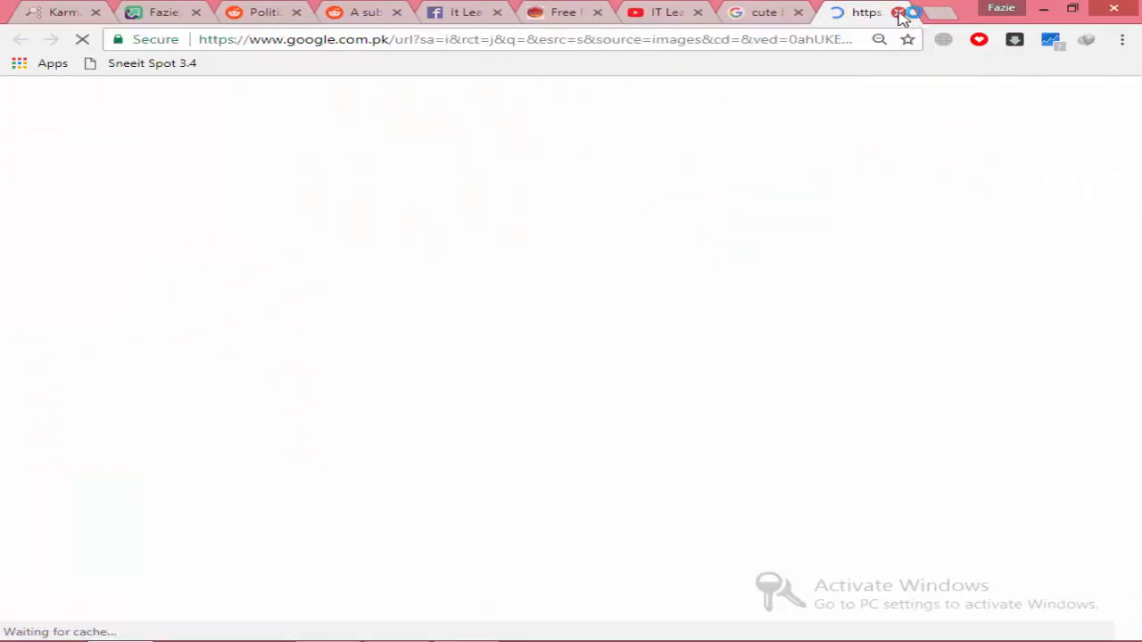
Try a Karma Decay search using the copied address of the Google image results page
click(754, 12)
right_click(483, 38)
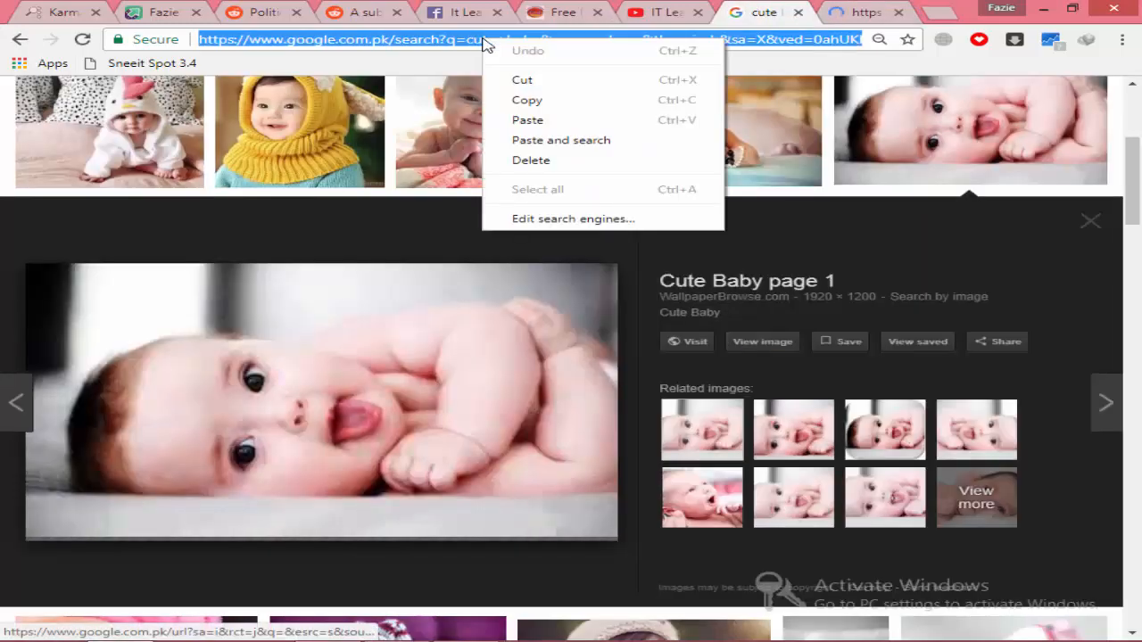
click(526, 100)
click(81, 10)
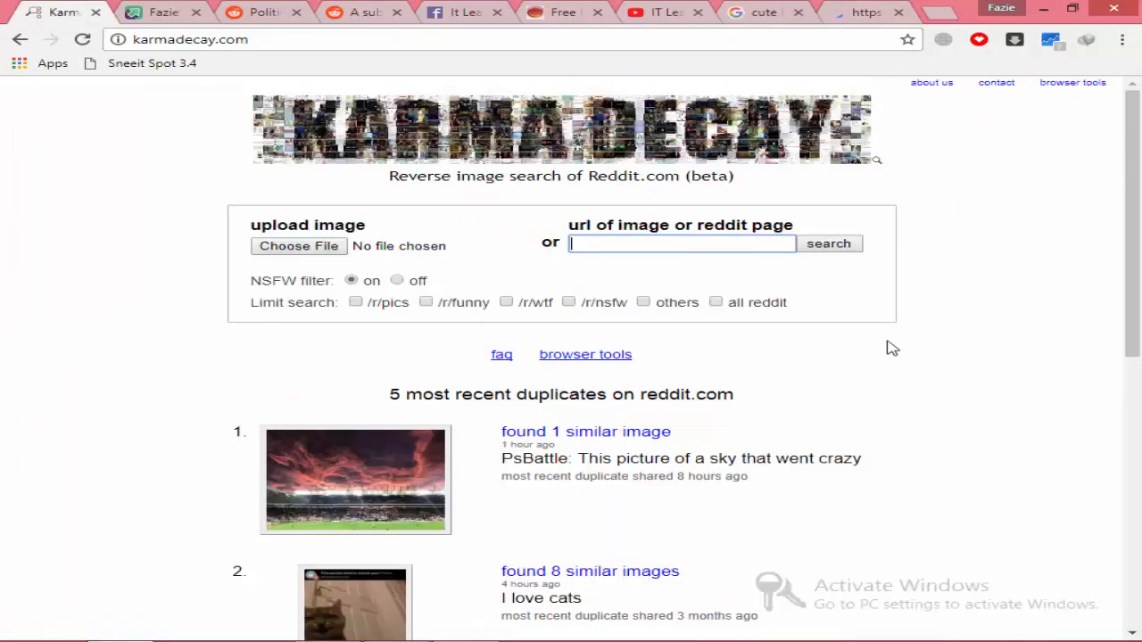
right_click(676, 241)
click(719, 339)
click(817, 250)
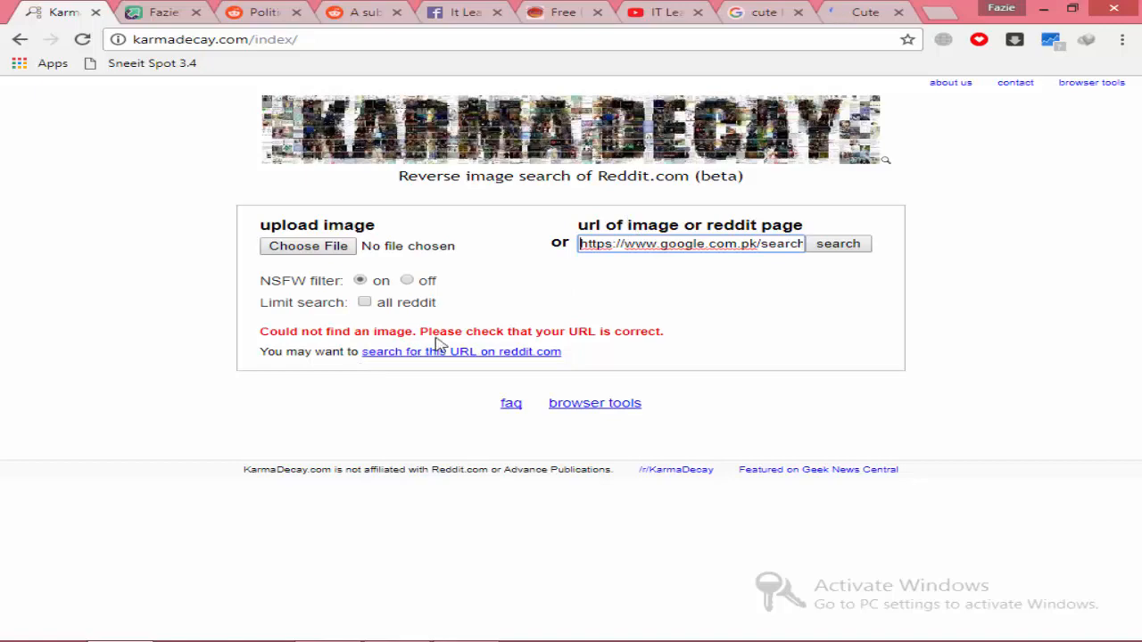
Open the full-size sideways baby picture from the WallpaperBrowse page in its own tab and copy its address
click(819, 8)
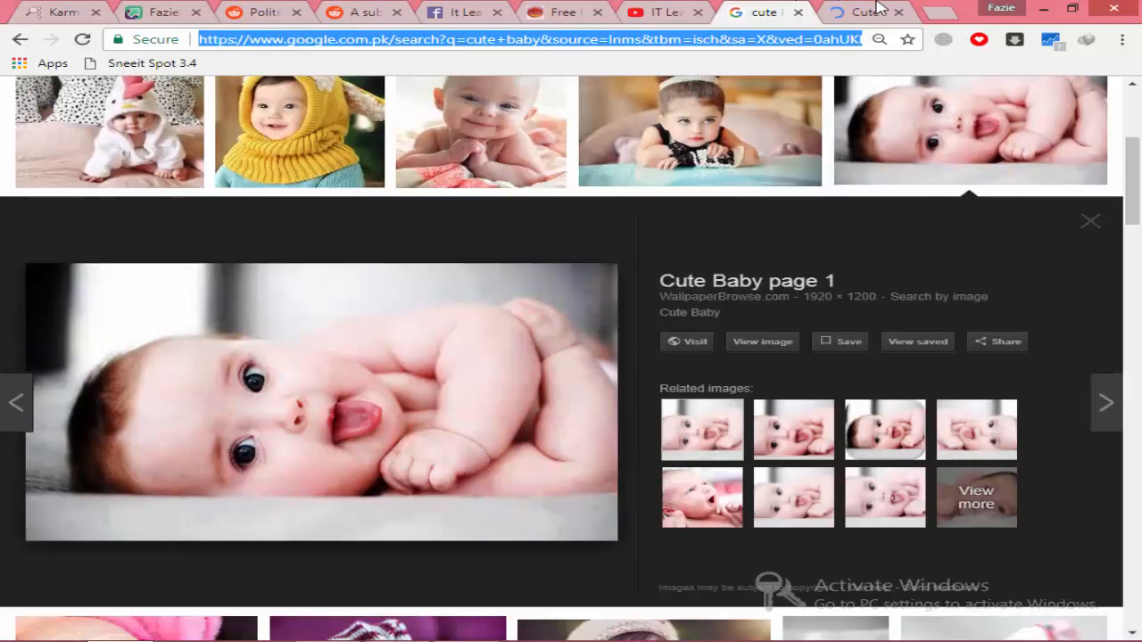
click(874, 8)
click(407, 46)
right_click(408, 51)
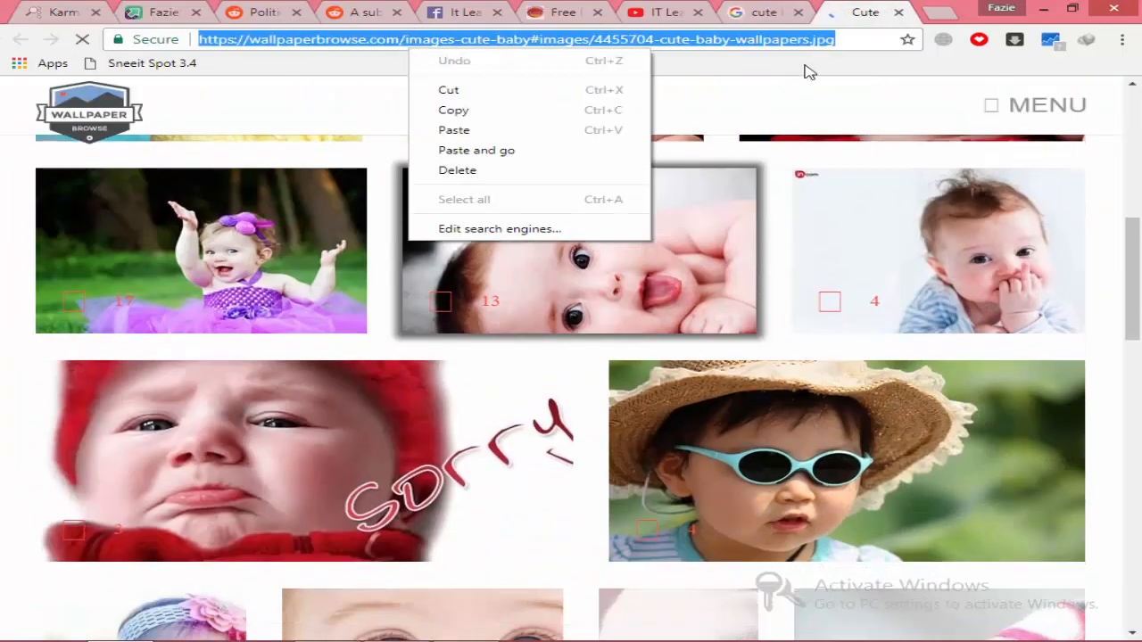
click(576, 296)
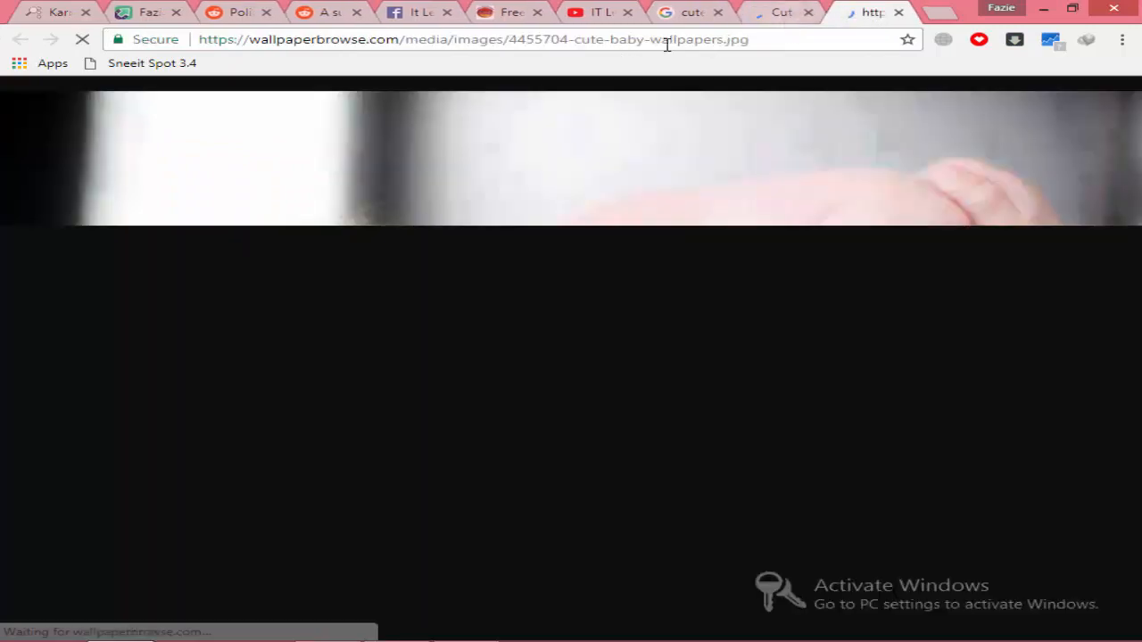
click(667, 41)
right_click(667, 41)
click(701, 78)
Replace the address in Karma Decay with the copied wallpaperbrowse.com image address and run the search
click(73, 14)
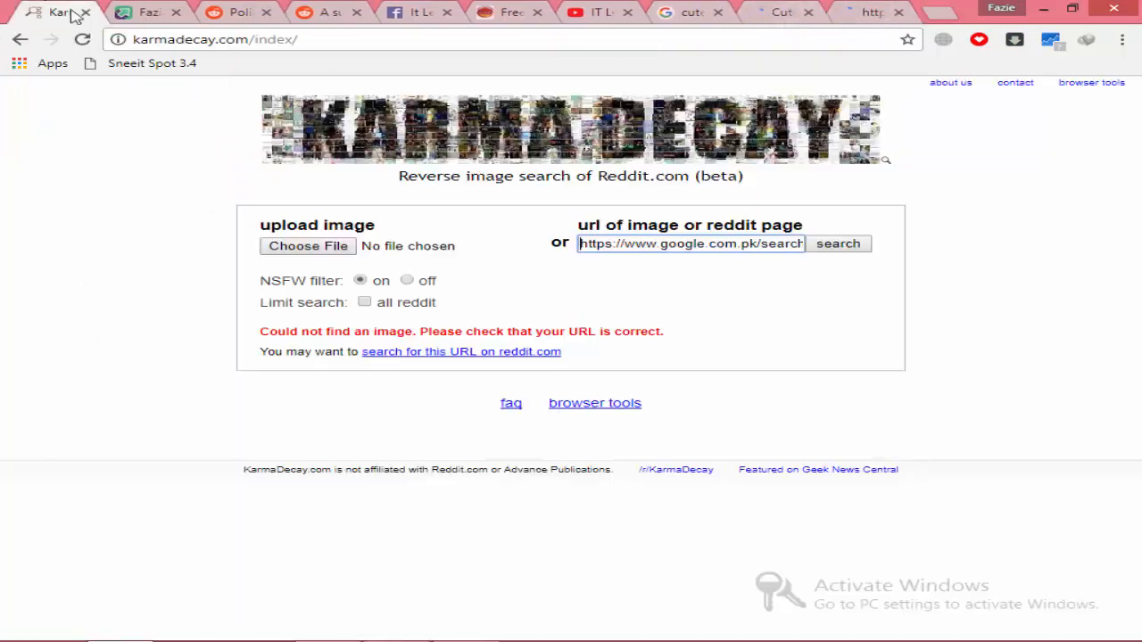
triple_click(631, 250)
right_click(631, 251)
click(676, 295)
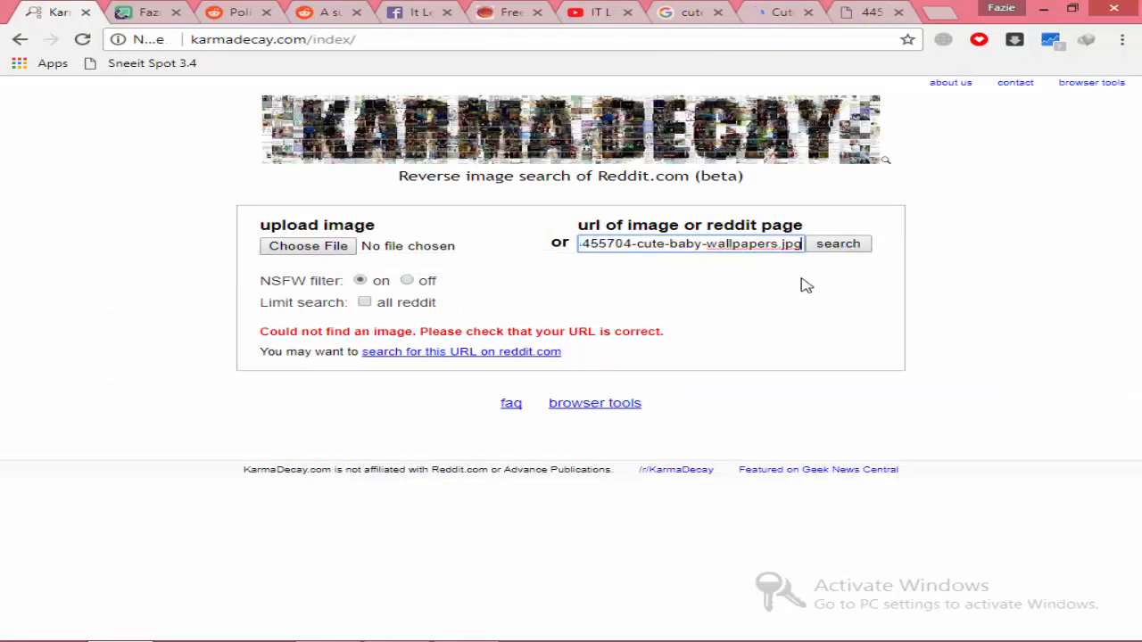
click(861, 245)
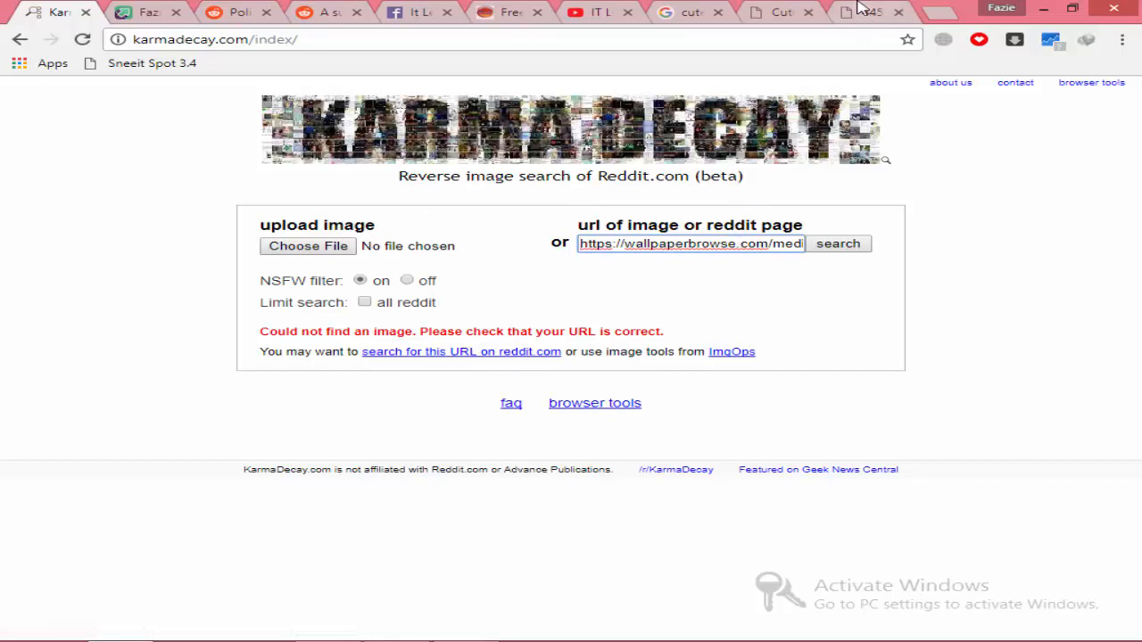
Save the full-size baby picture to the Desktop as the JPEG image 4455704-cute-baby-wallpapers
click(763, 11)
click(881, 5)
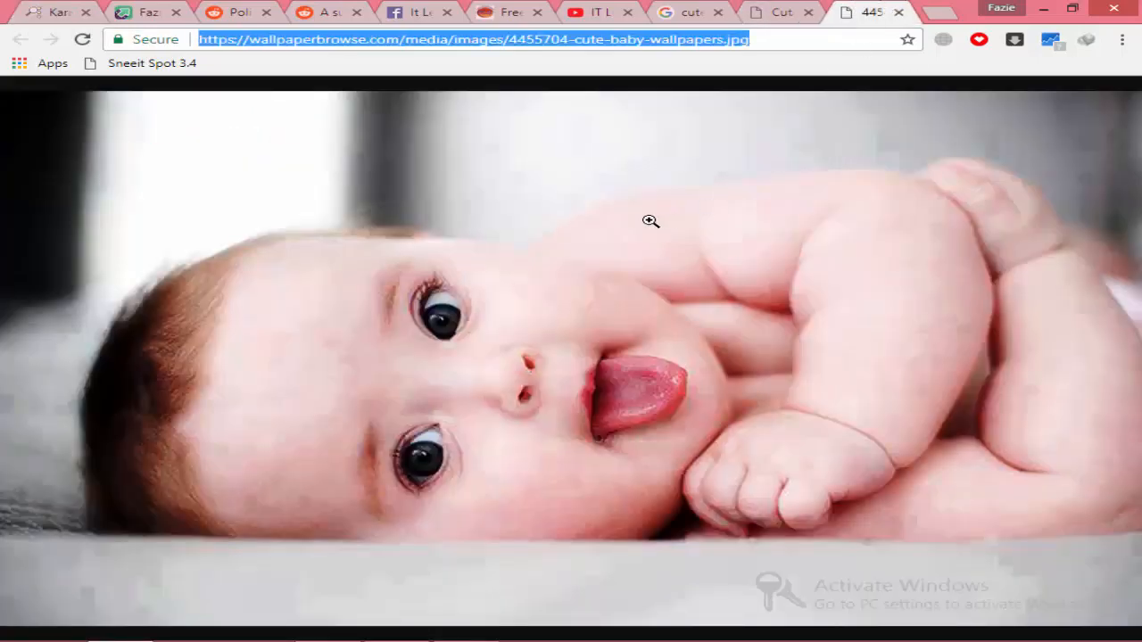
right_click(649, 221)
click(685, 257)
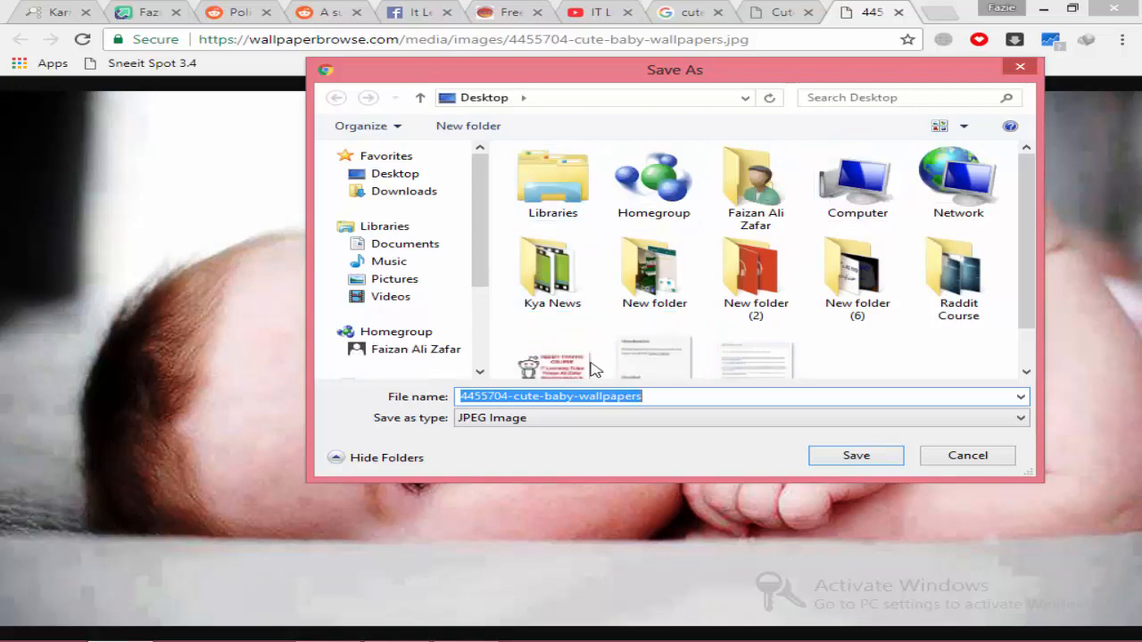
click(856, 456)
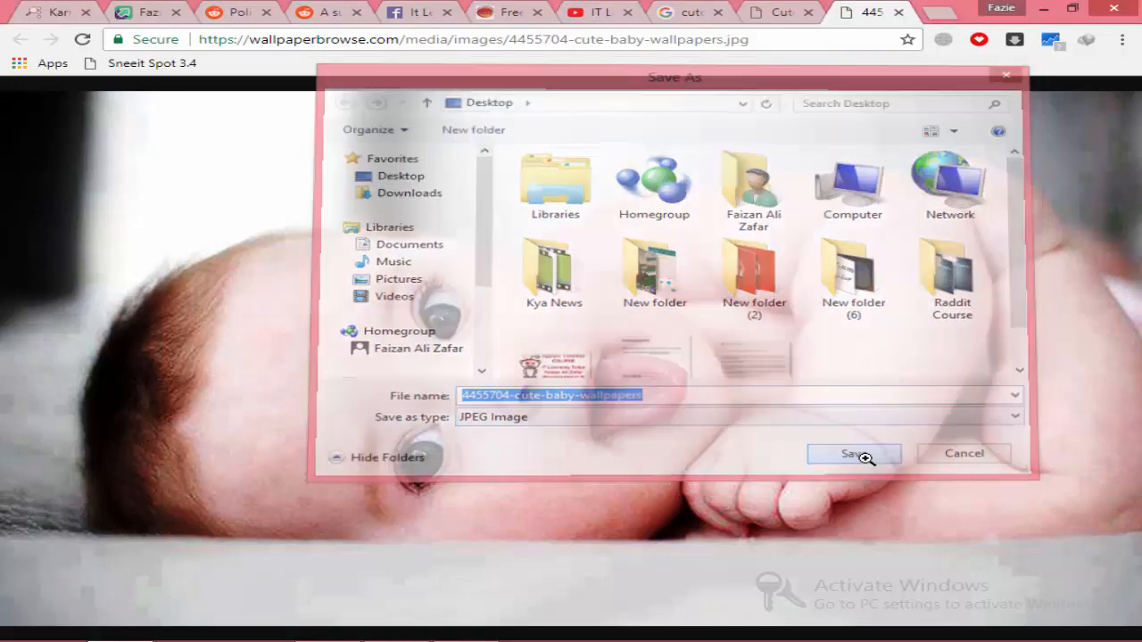
Upload 4455704-cute-baby-wallpapers.jpg from the Desktop to Karma Decay and search all reddit for it
click(55, 13)
click(336, 248)
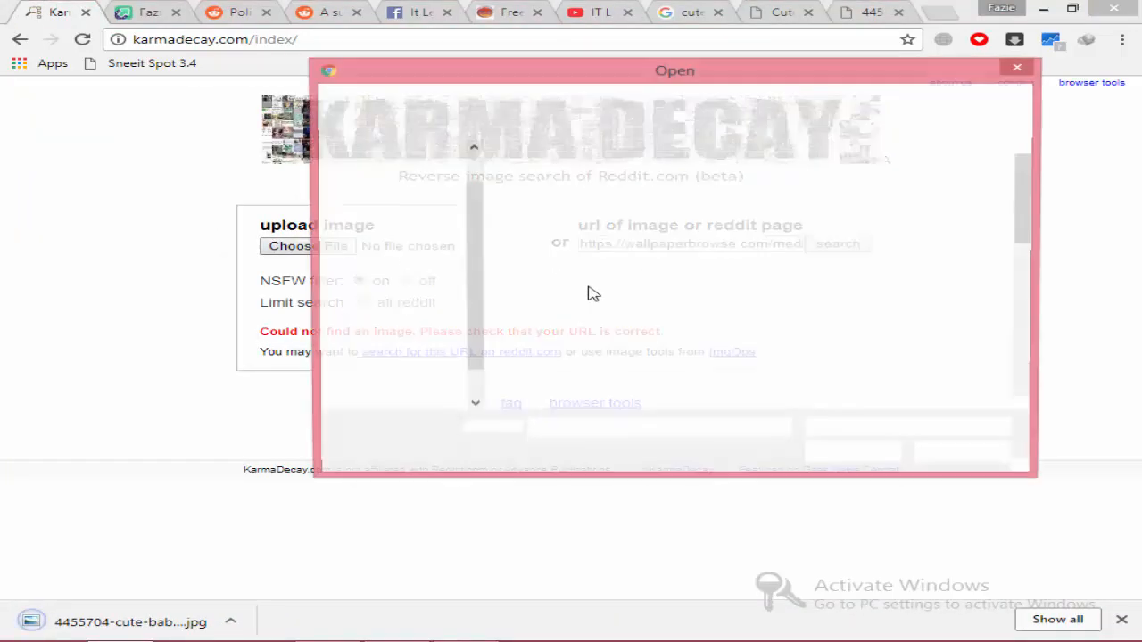
click(658, 194)
scroll(758, 366, down, 5)
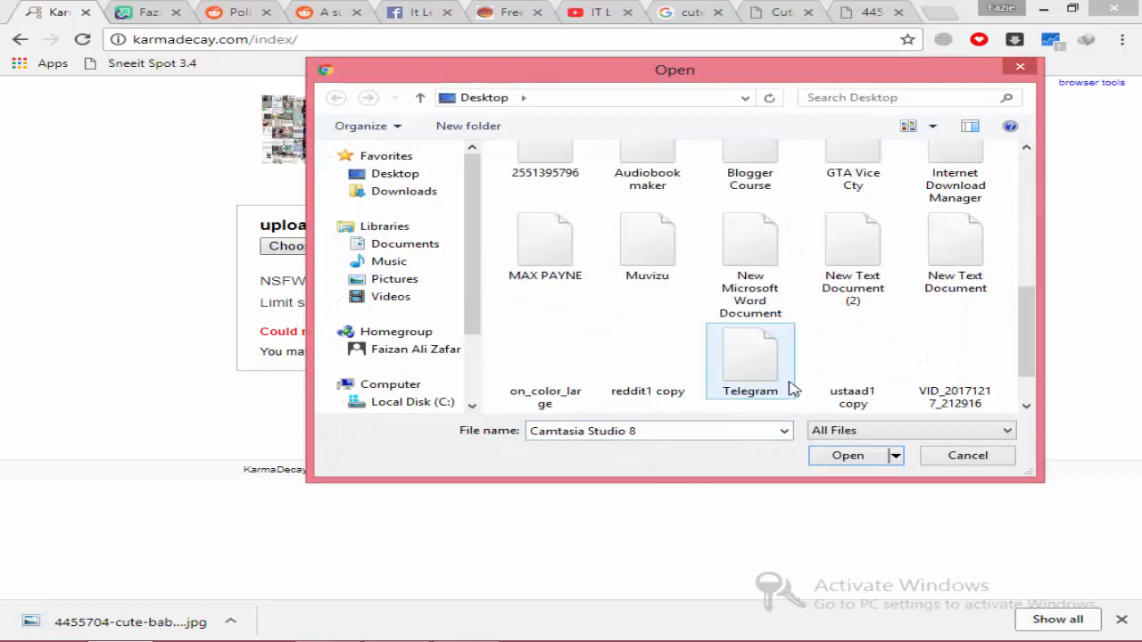
scroll(792, 389, down, 1)
click(781, 387)
scroll(782, 389, up, 6)
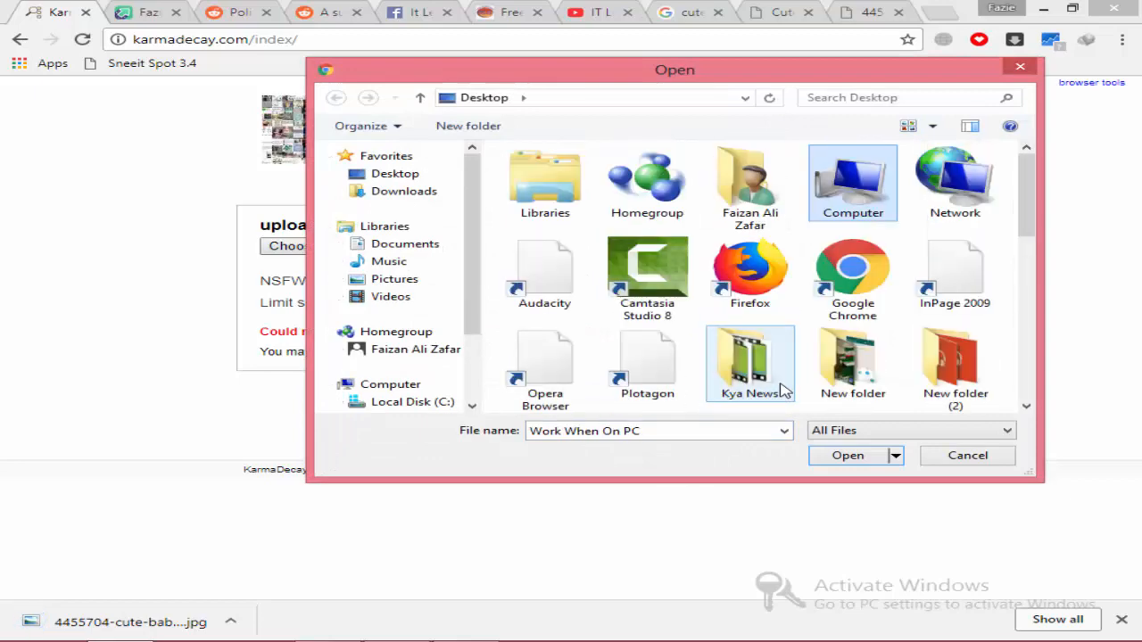
key(c)
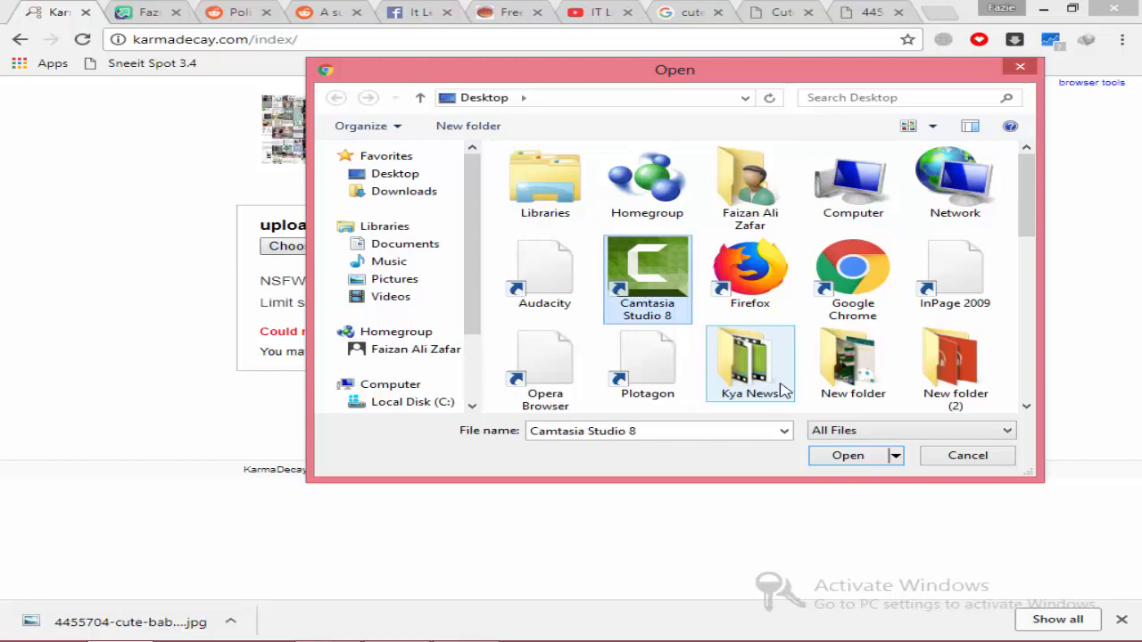
scroll(767, 390, down, 1)
double_click(932, 348)
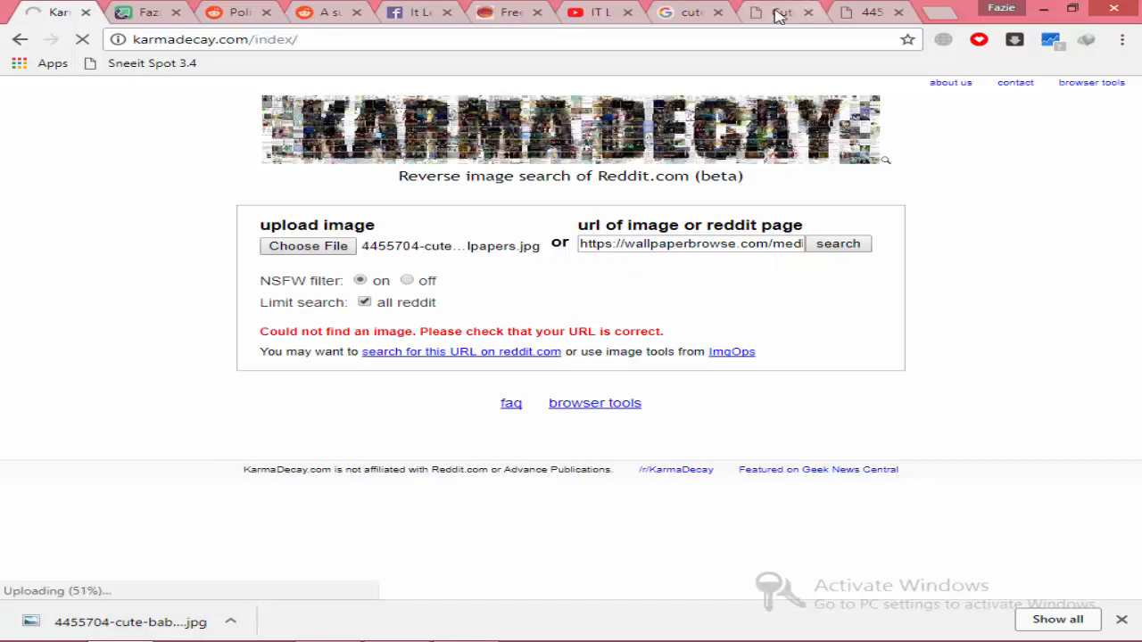
Add 4455704-cute-baby-wallpapers from the Desktop to the Imgur account's images
click(134, 11)
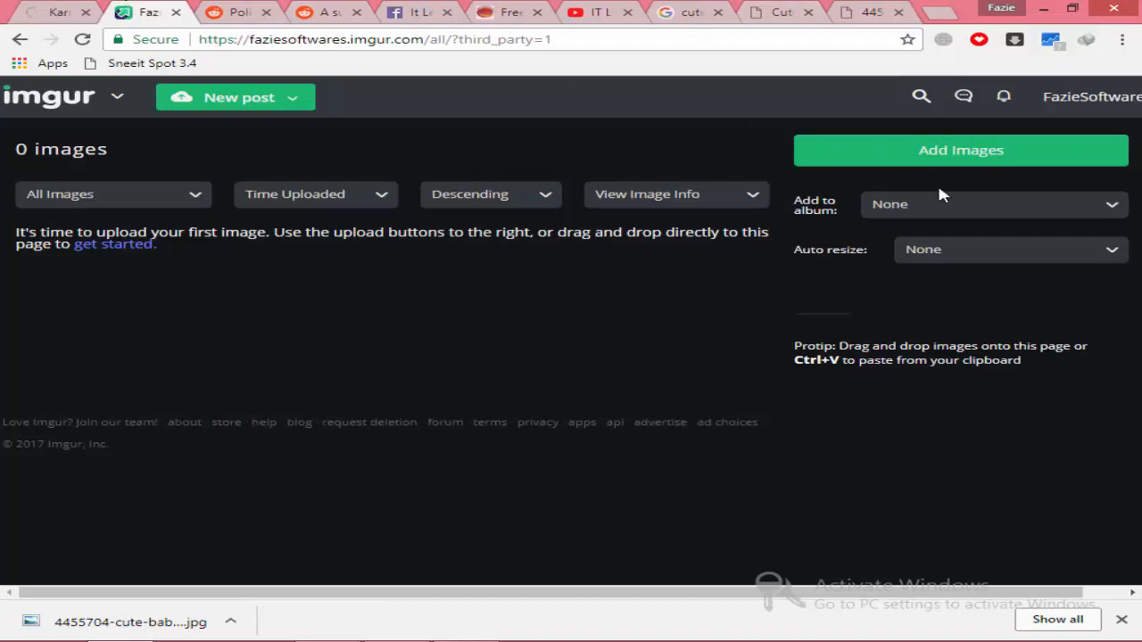
click(921, 154)
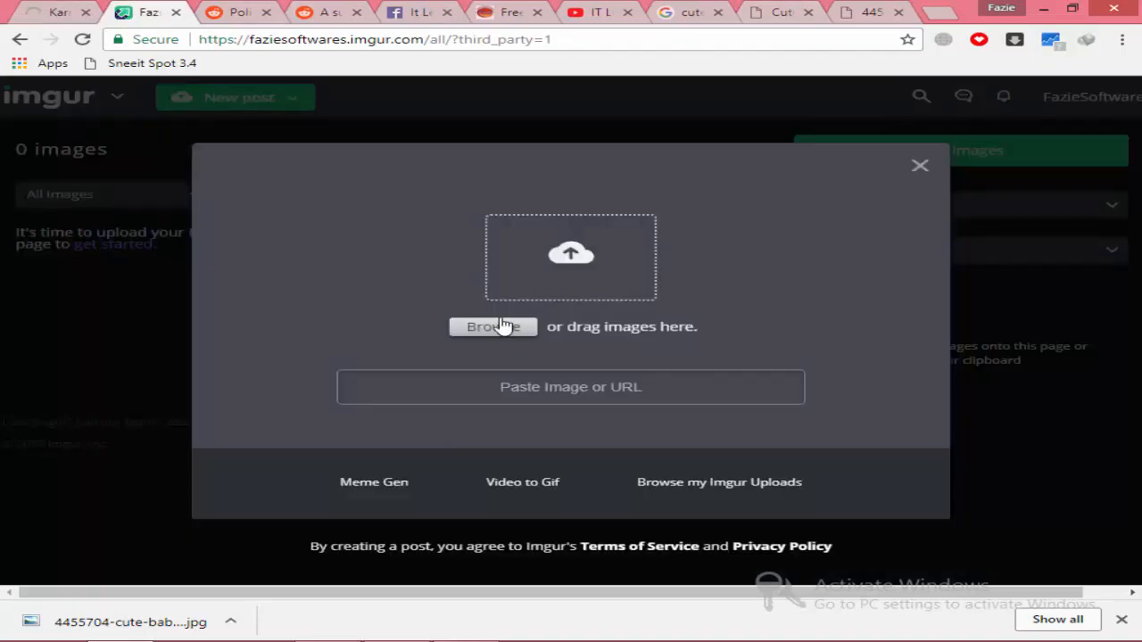
click(496, 326)
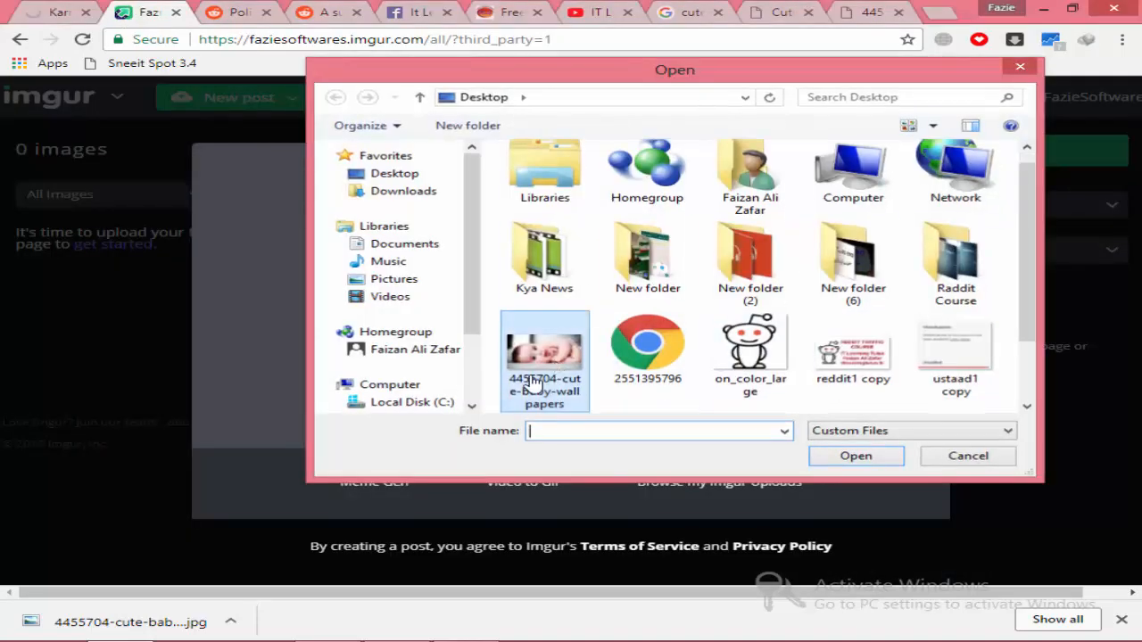
double_click(533, 383)
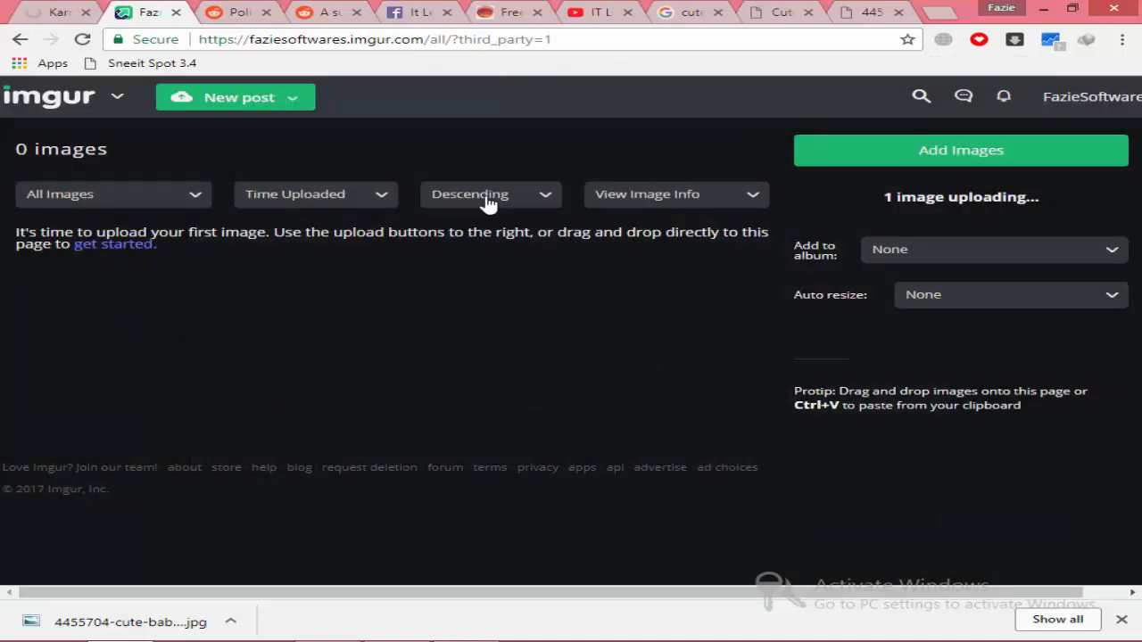
Check the Karma Decay upload progress, go back to the Imgur images page, and briefly show the desktop
click(30, 7)
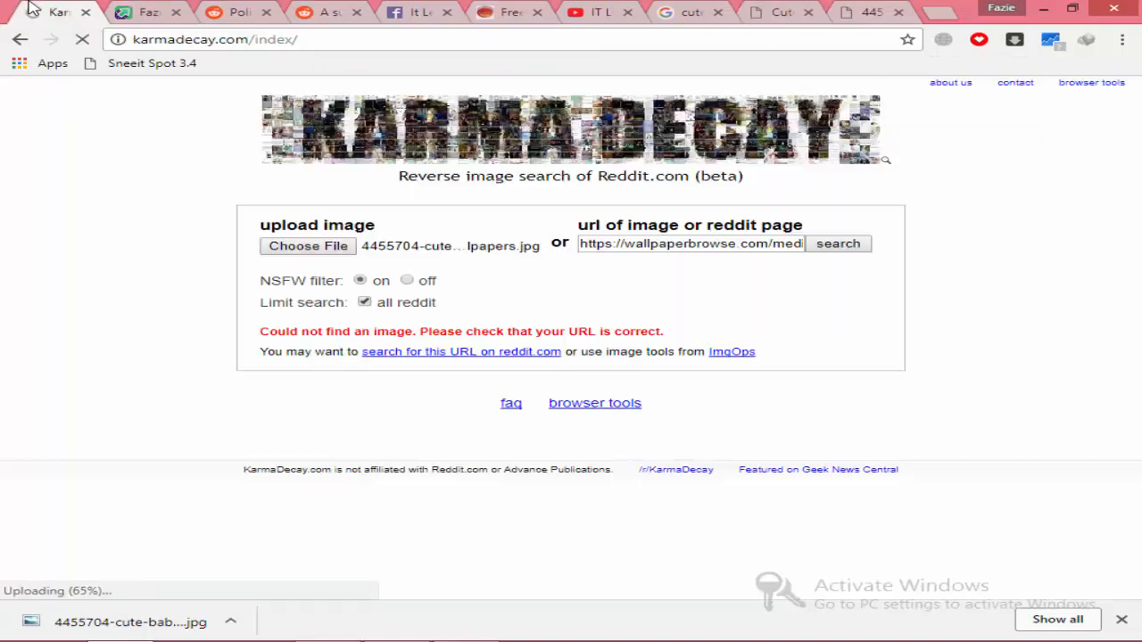
click(125, 11)
click(1138, 638)
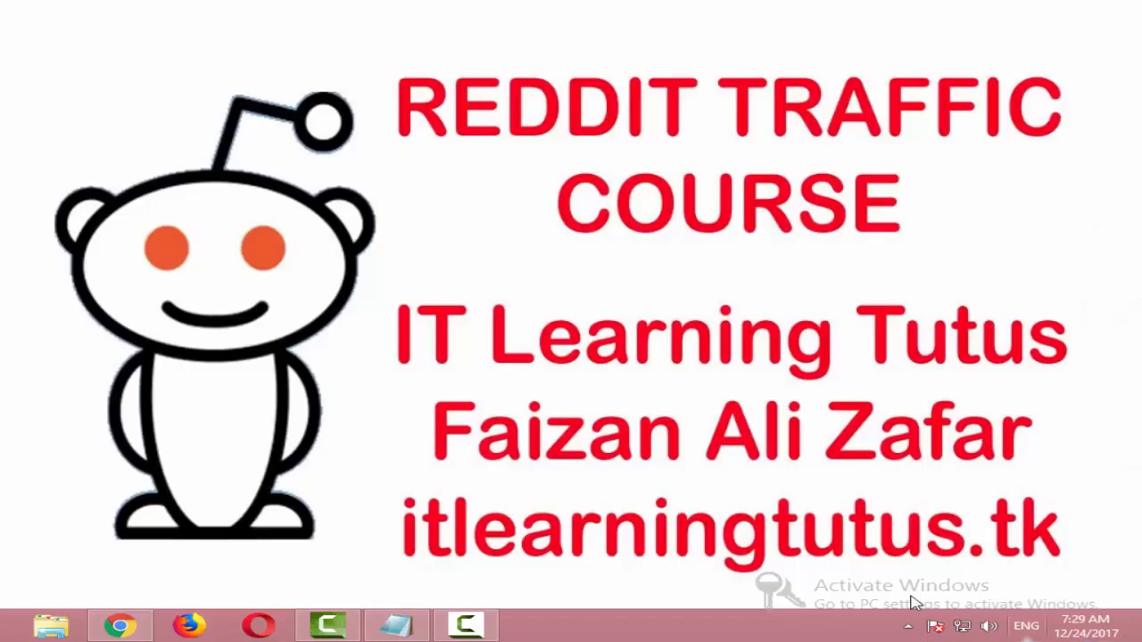
click(125, 627)
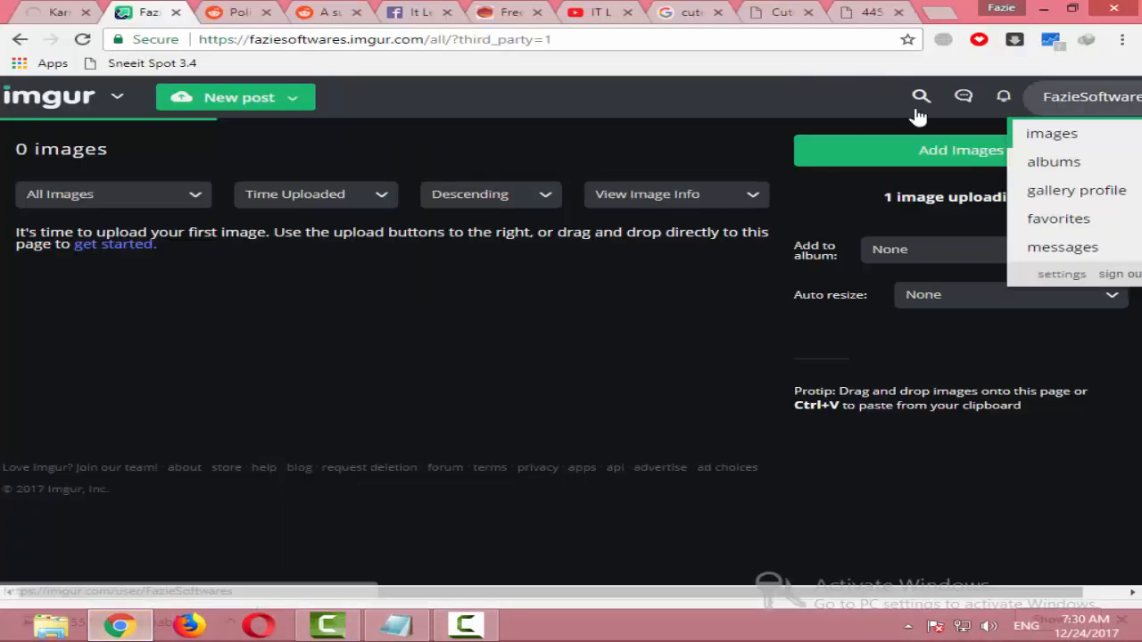
Limit the "cute baby" image results to the past 24 hours and browse the recent pictures
click(689, 11)
scroll(669, 406, up, 3)
scroll(669, 405, up, 2)
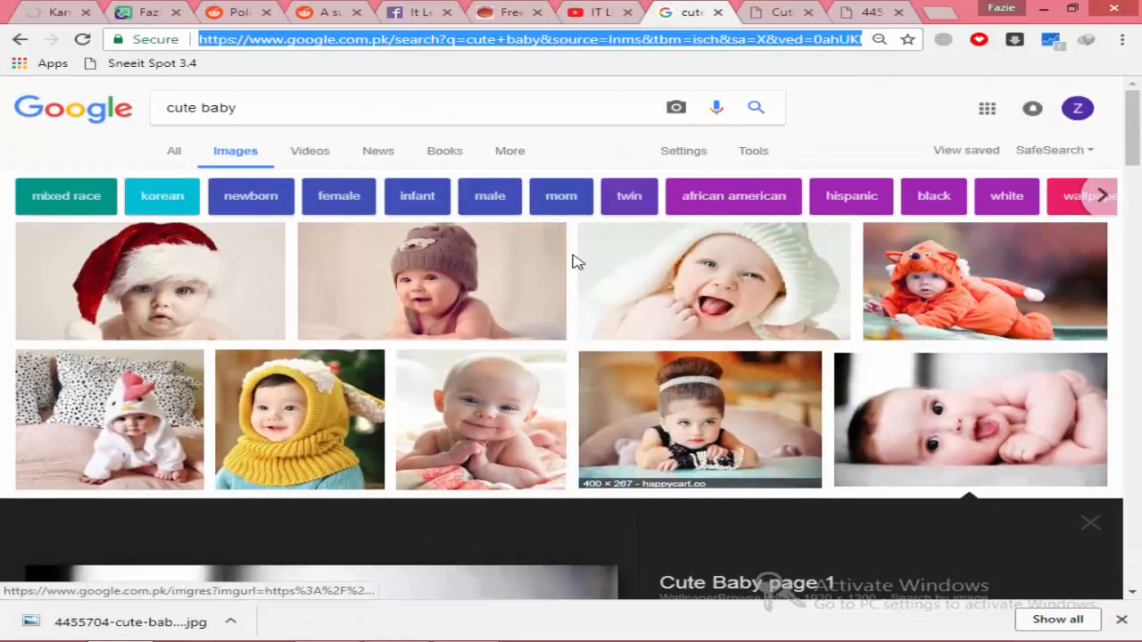
click(752, 151)
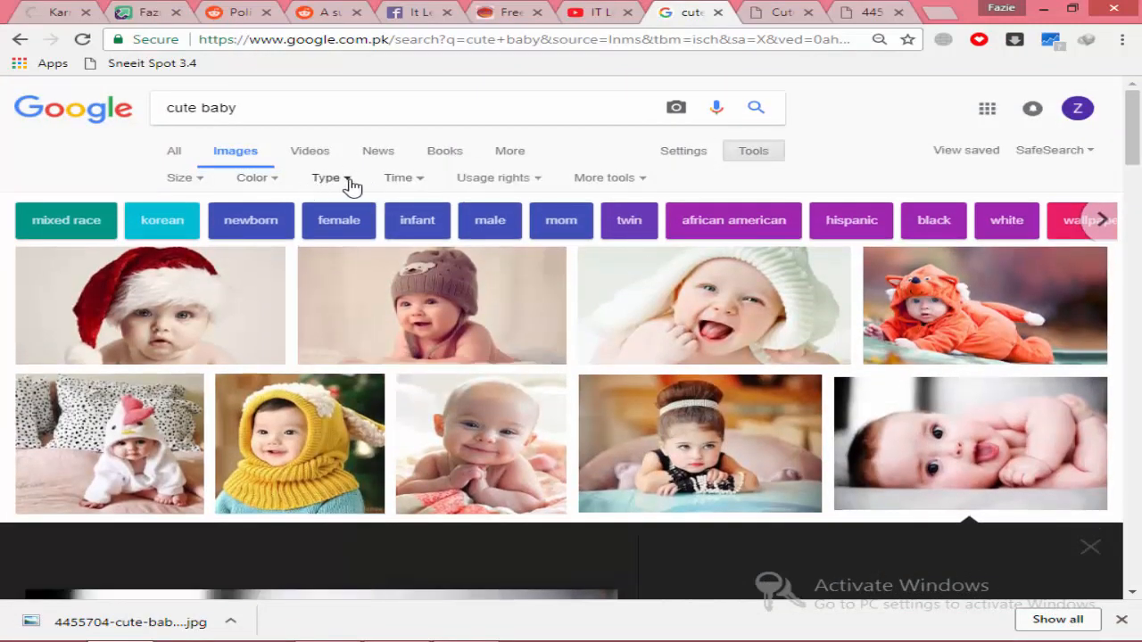
click(397, 178)
click(457, 229)
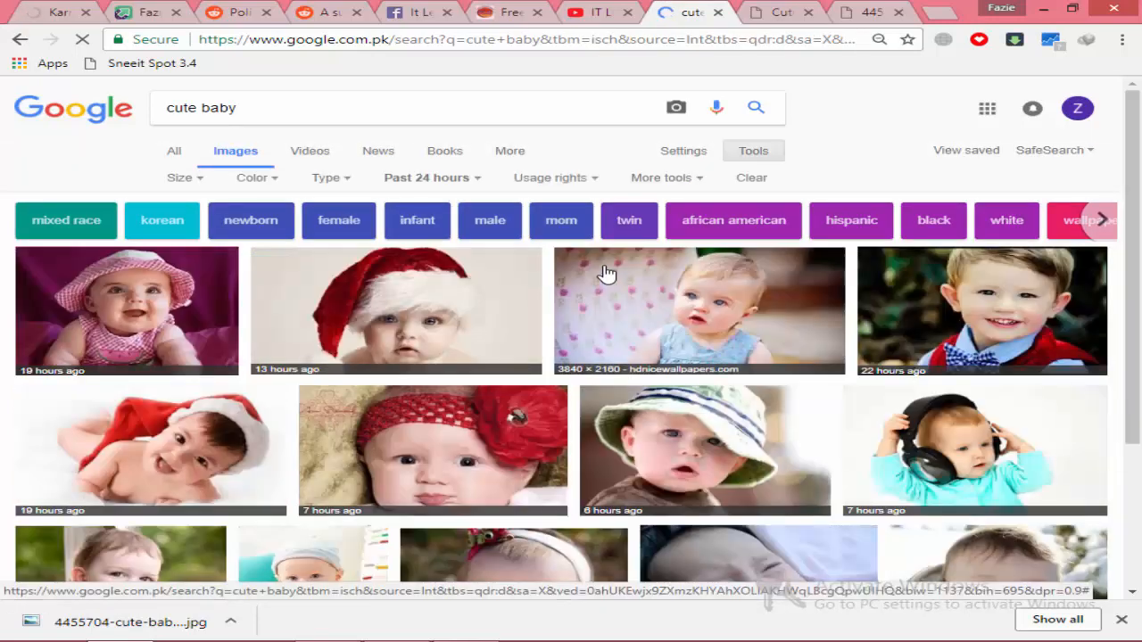
scroll(1062, 394, down, 4)
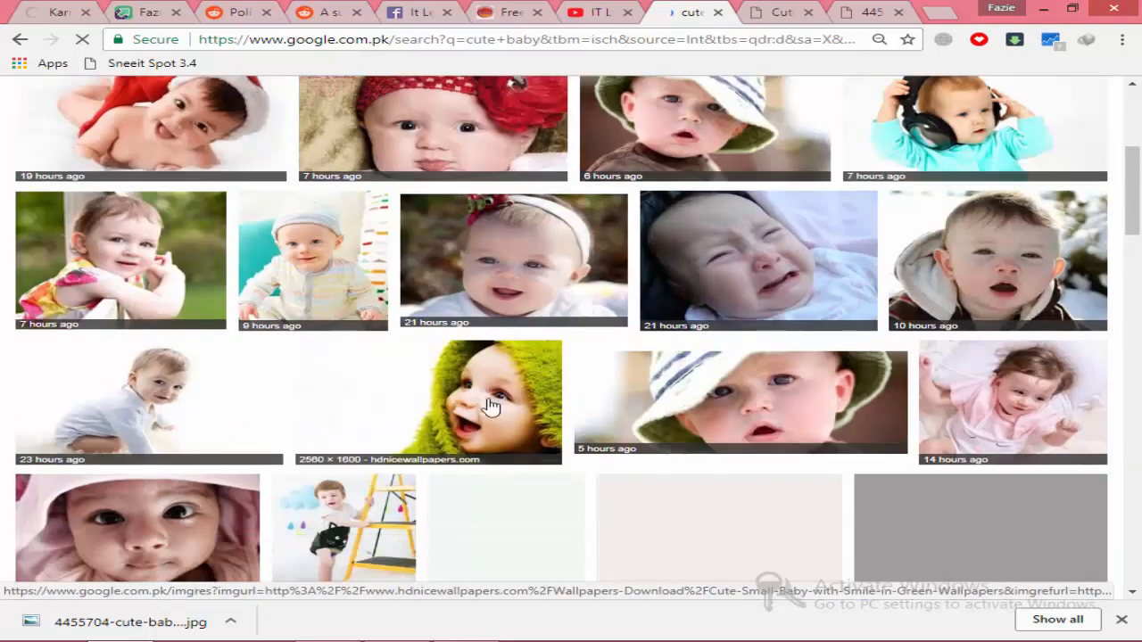
scroll(769, 321, up, 4)
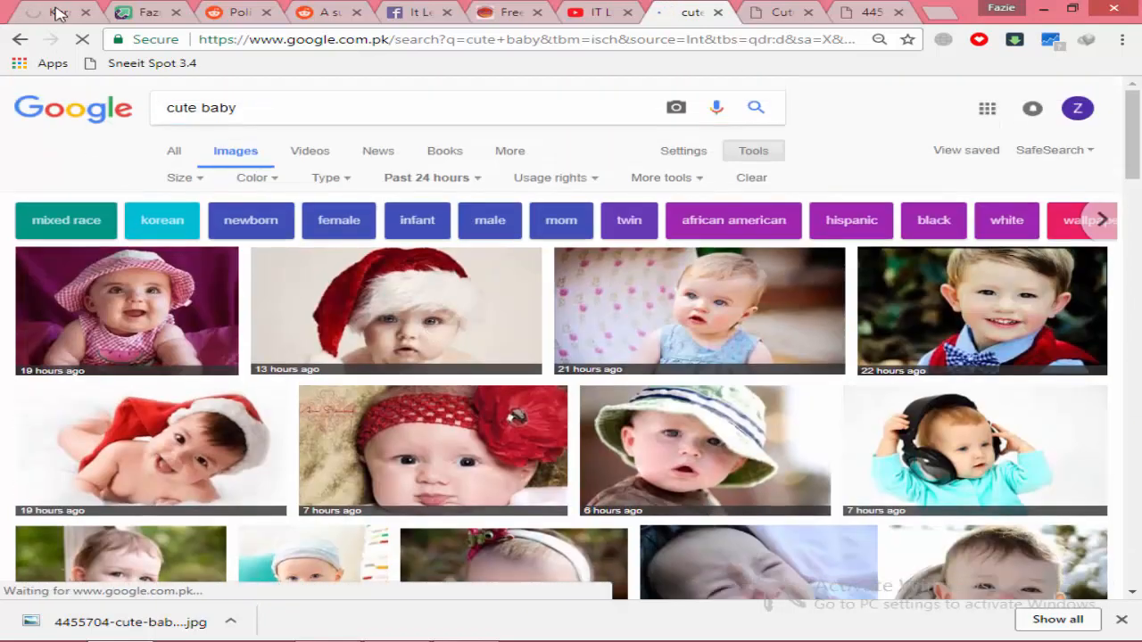
Check the picture's upload progress on Karma Decay and on the Imgur images page
click(56, 13)
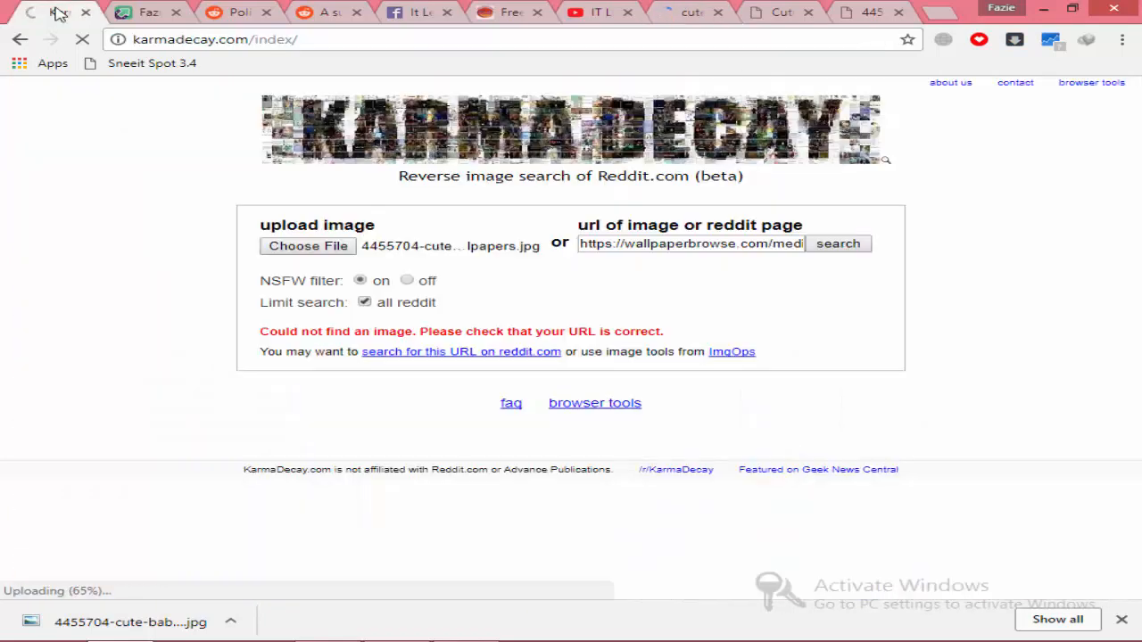
click(172, 9)
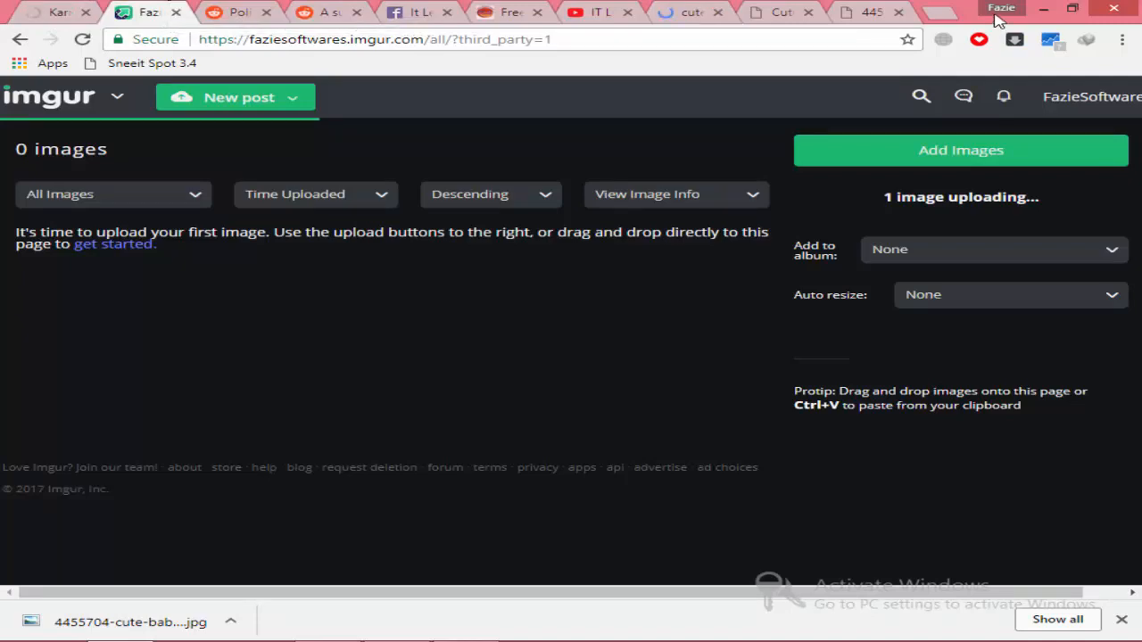
Close the 4455704 picture page, skim the Wallpaper Browse Cute Baby gallery, and close it too
click(888, 9)
click(898, 12)
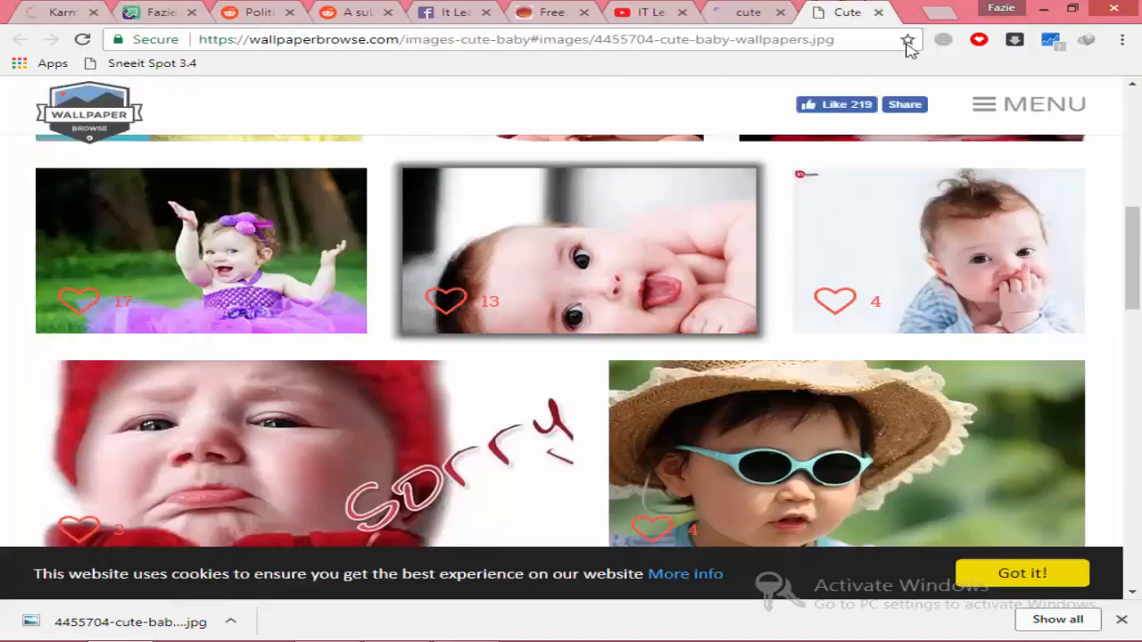
scroll(841, 308, down, 6)
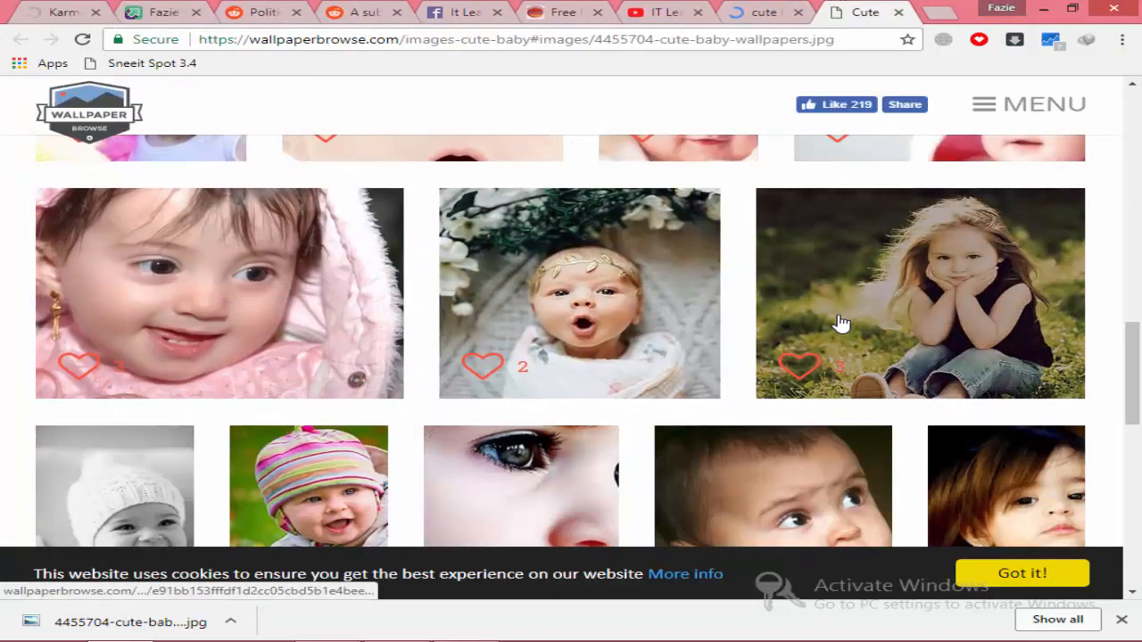
scroll(841, 323, down, 3)
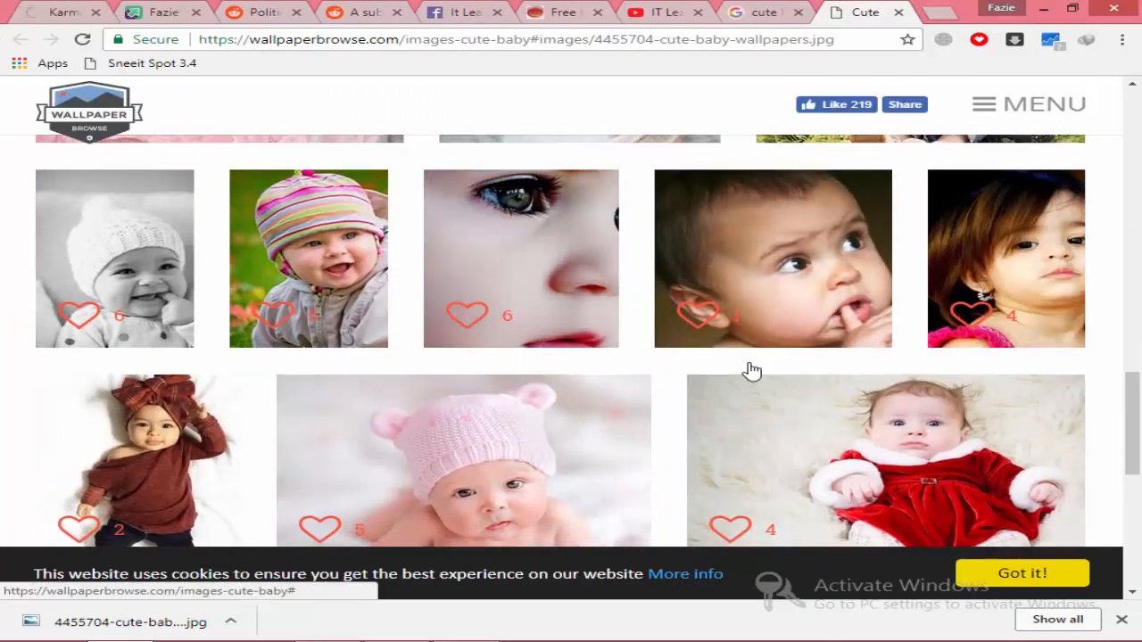
scroll(746, 369, down, 4)
scroll(547, 275, up, 20)
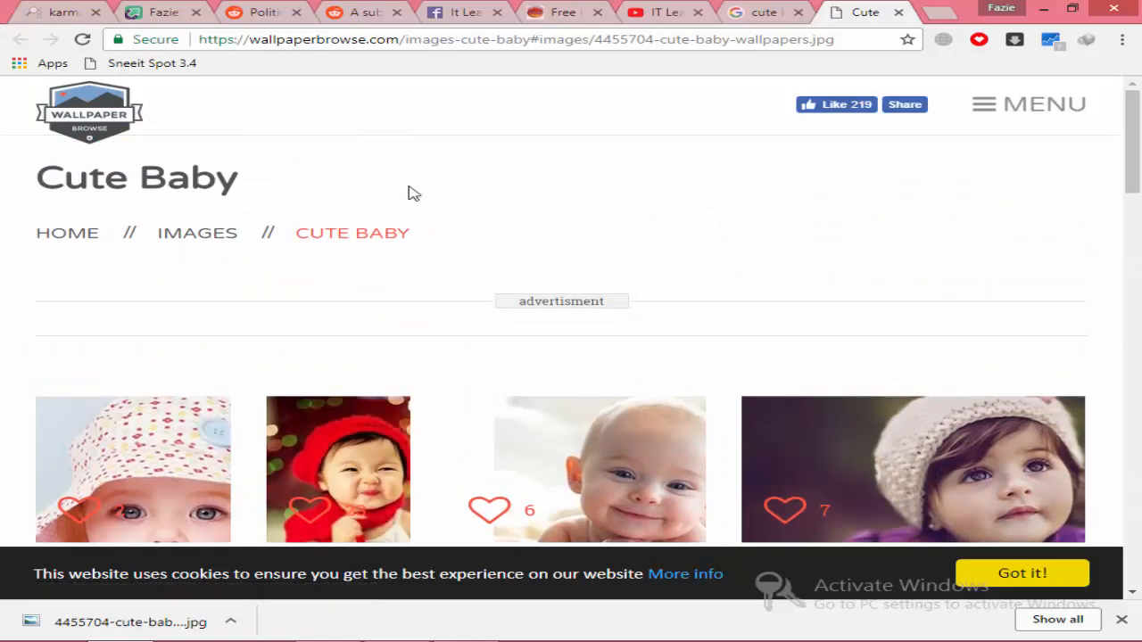
click(899, 11)
Look through the "cute baby" image results from the past 24 hours and check the time filter
scroll(535, 365, down, 6)
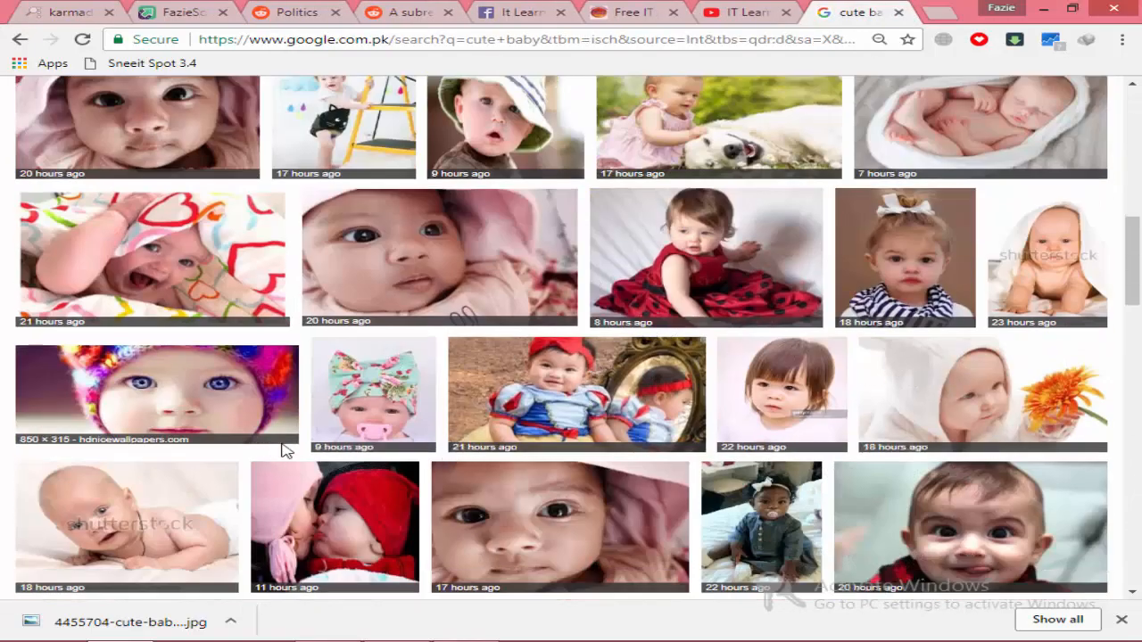
scroll(698, 368, up, 8)
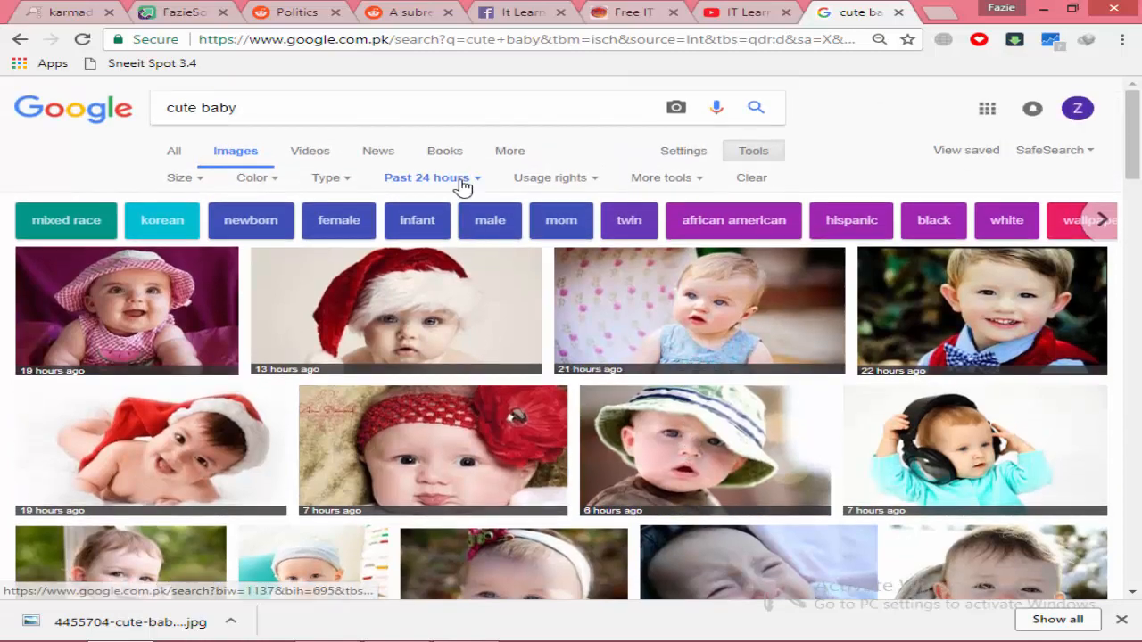
click(461, 182)
click(464, 183)
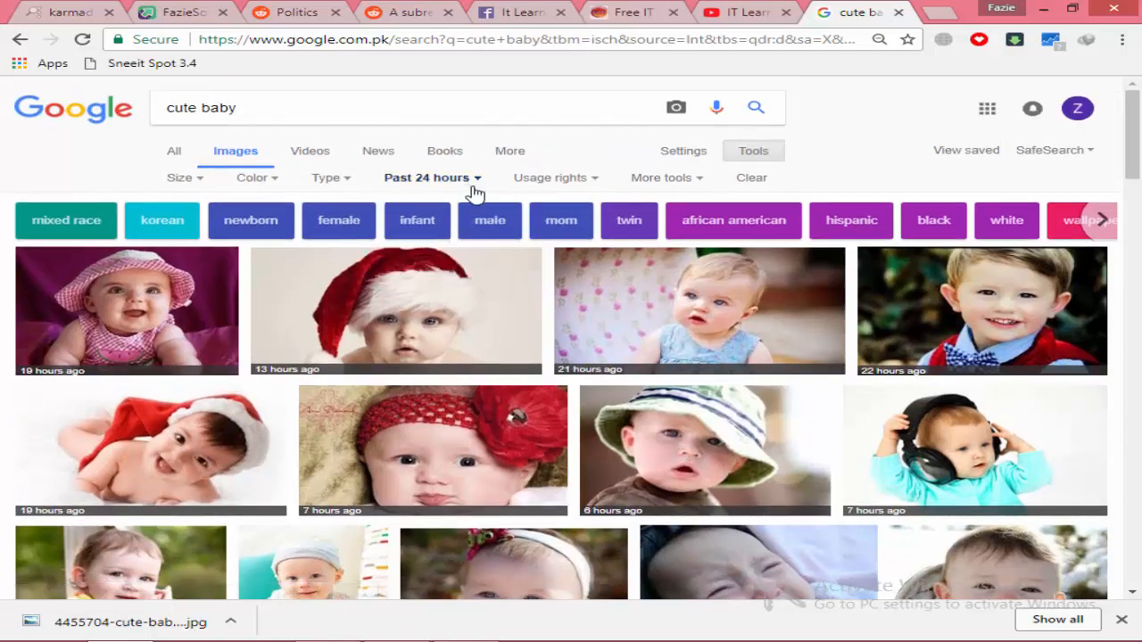
scroll(612, 423, down, 6)
scroll(613, 422, down, 10)
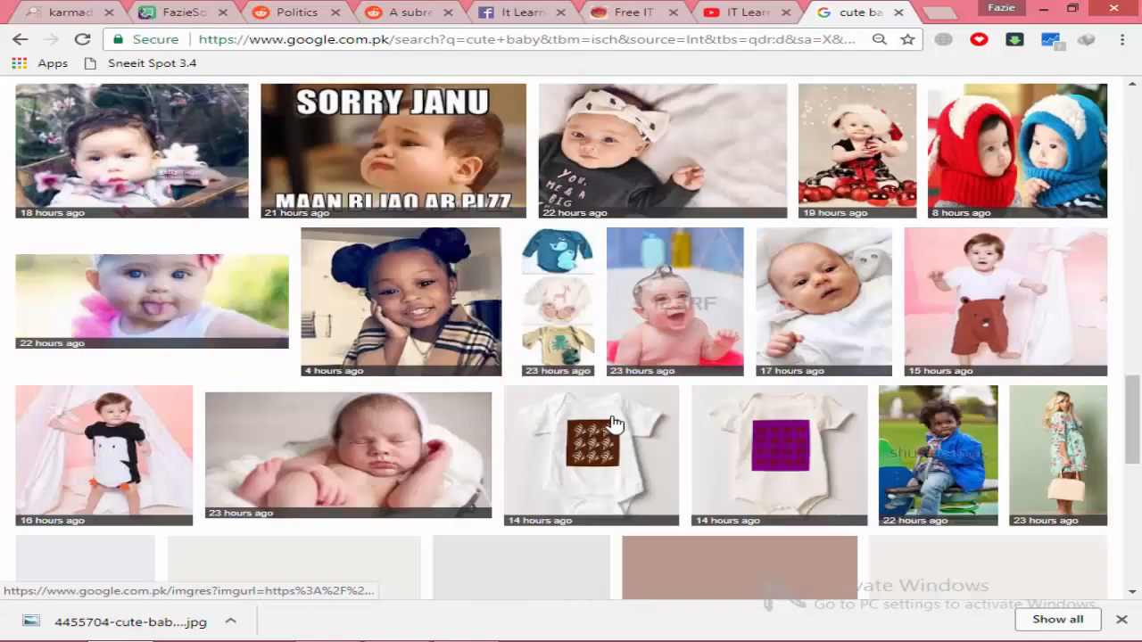
scroll(612, 423, up, 10)
scroll(621, 422, up, 3)
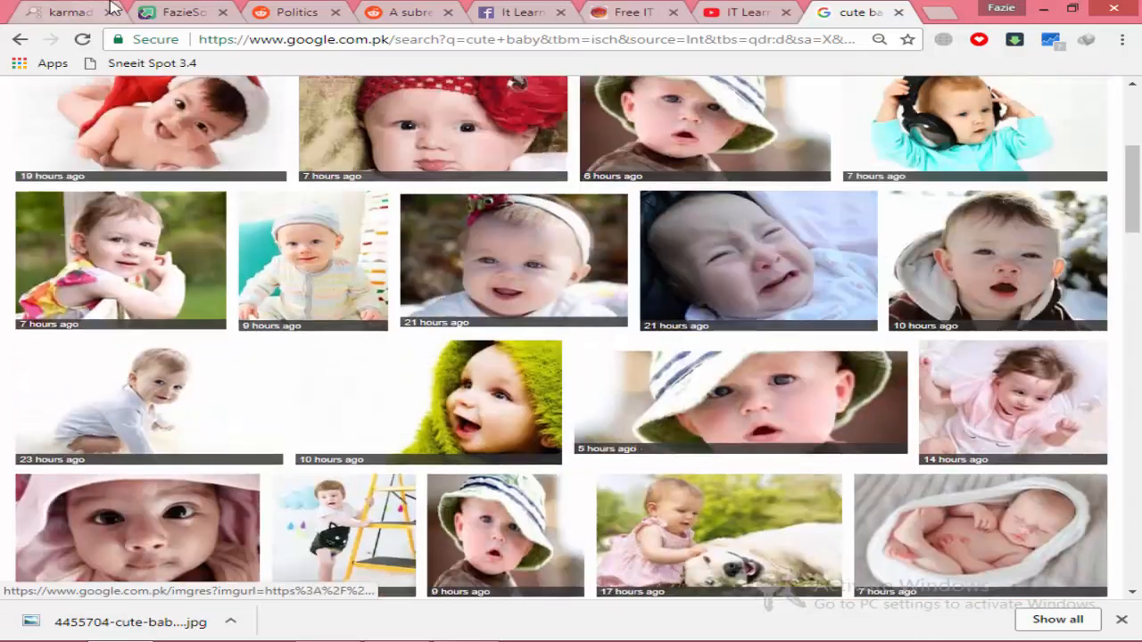
Try to resubmit the picture to Karma Decay by reloading its upload page and confirming the form resubmission
click(72, 13)
click(82, 40)
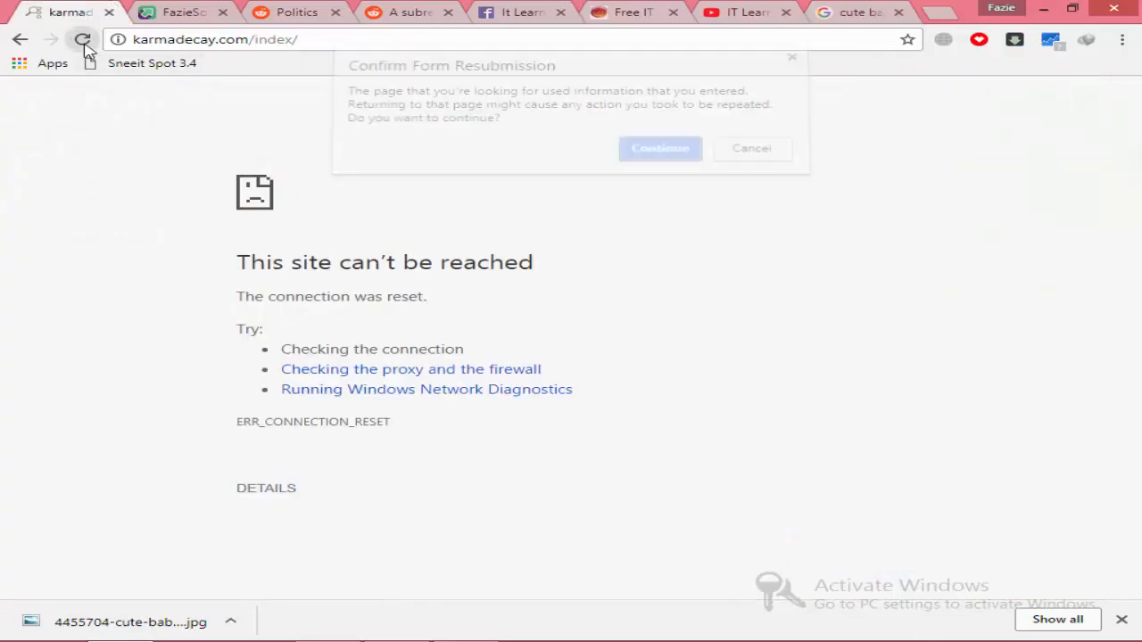
click(662, 150)
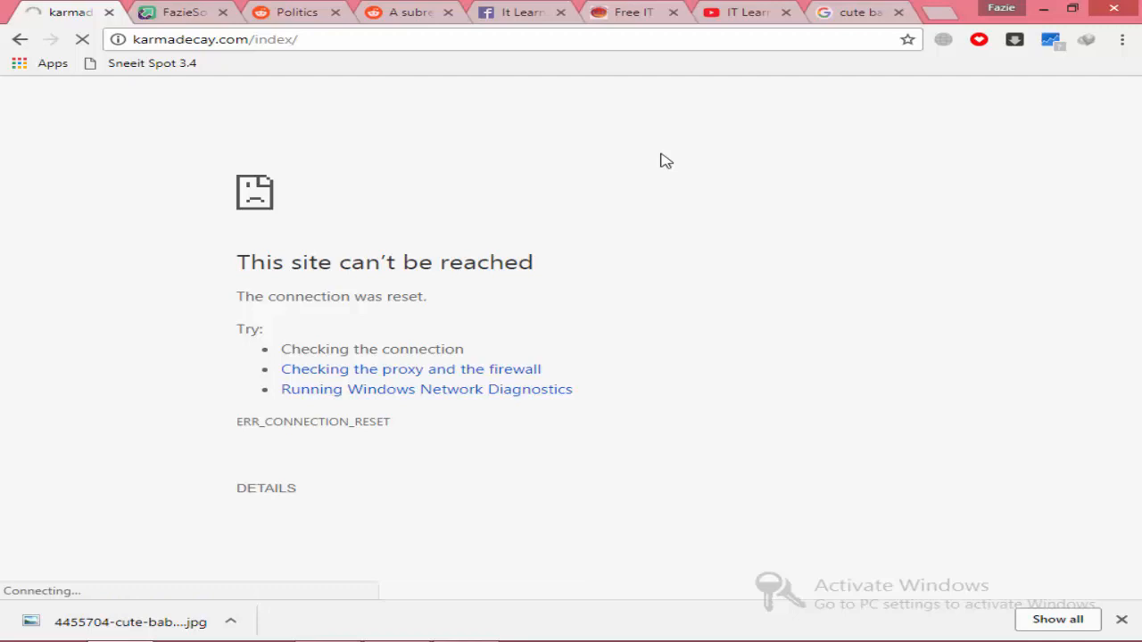
Open Chrome's Extensions page and follow its link to the extensions category of the Chrome Web Store
click(1122, 39)
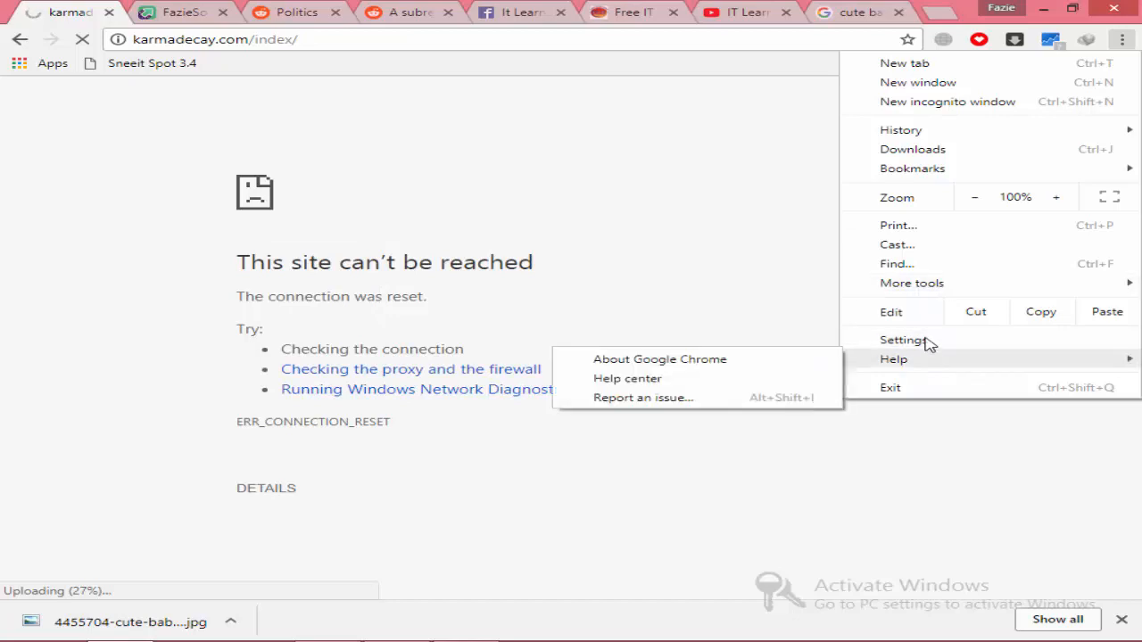
mouse_move(922, 295)
click(664, 356)
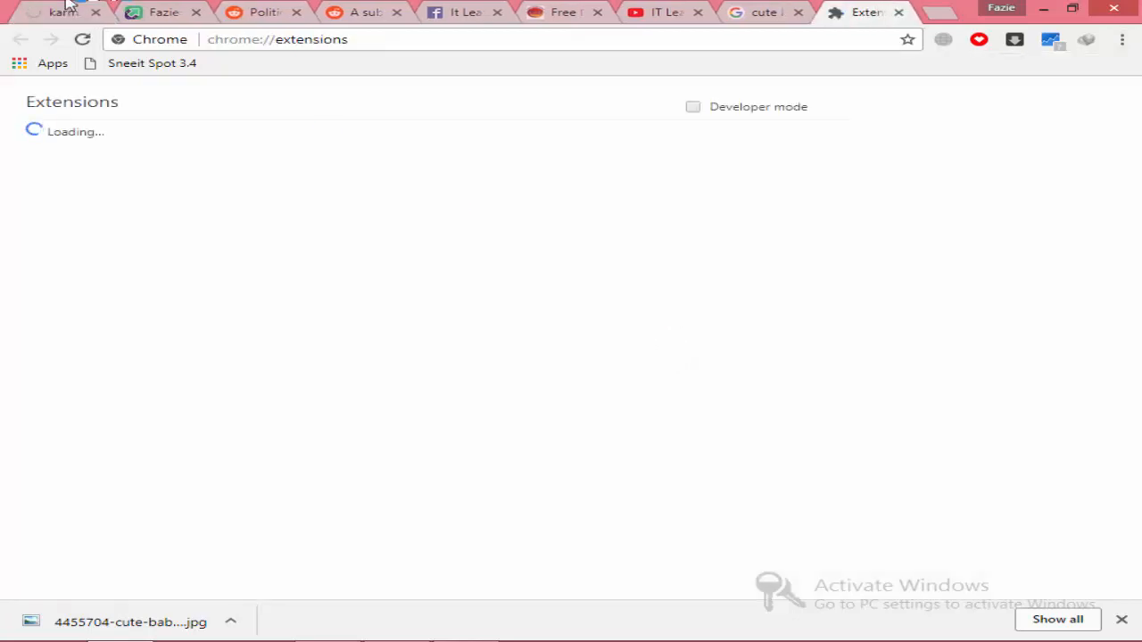
scroll(310, 407, down, 10)
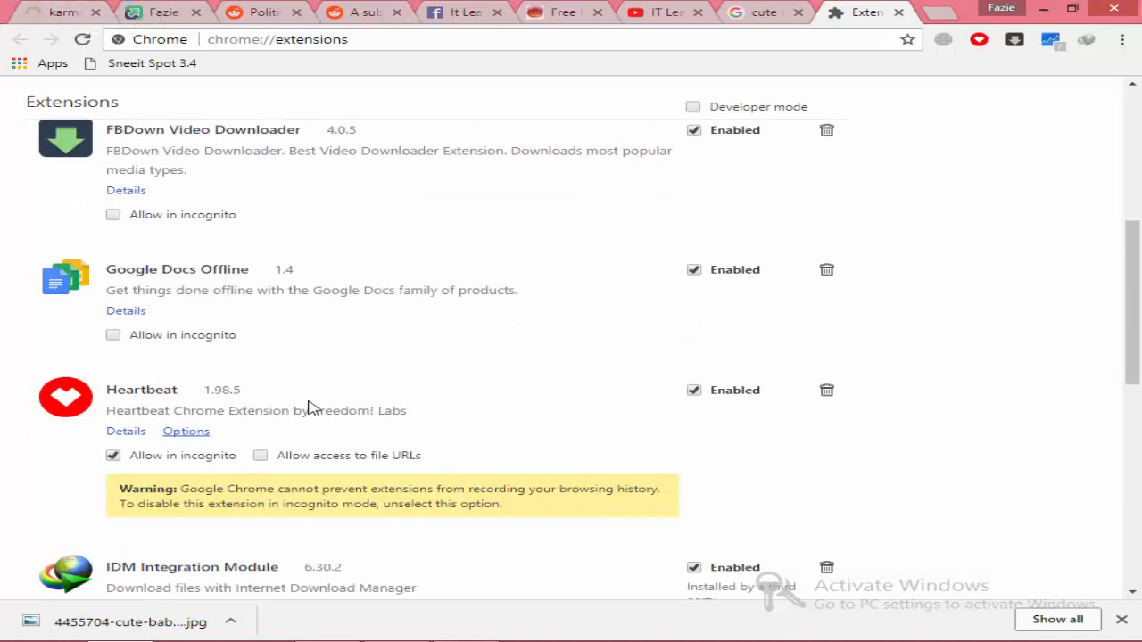
scroll(195, 560, down, 2)
click(186, 561)
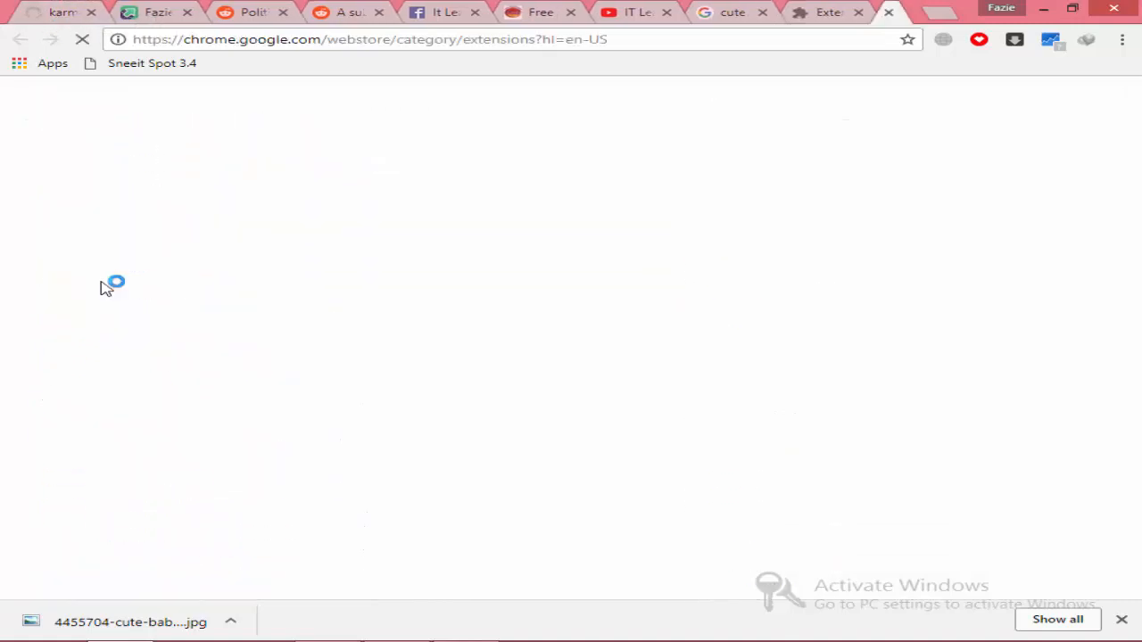
Copy "karmadecay" from the Karma Decay page's address and search the Chrome Web Store for it
click(67, 11)
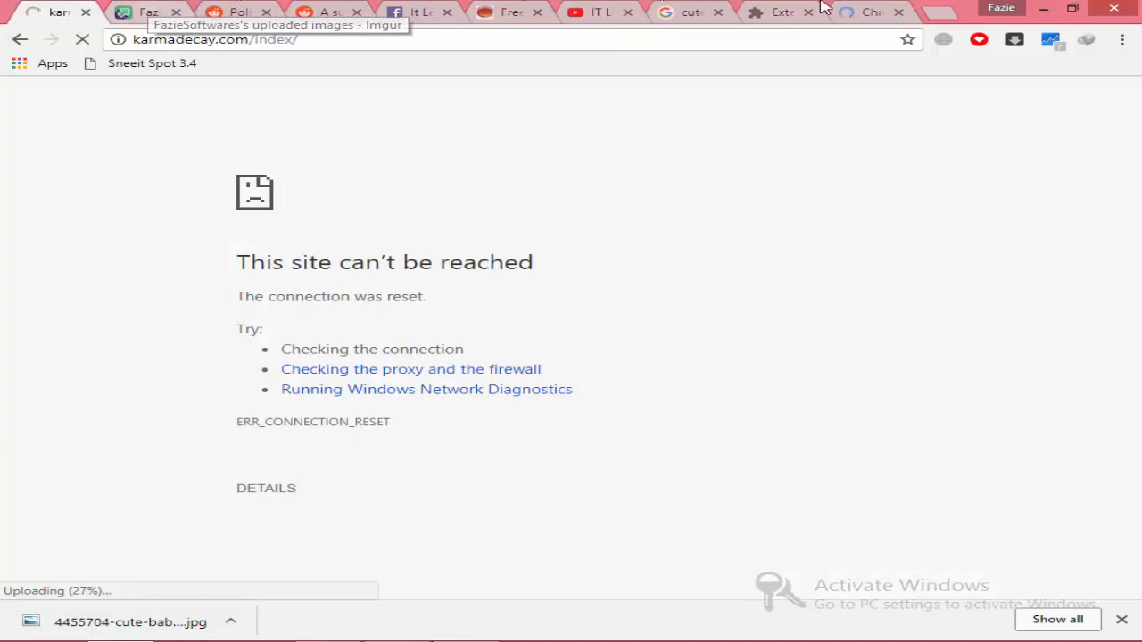
double_click(211, 39)
right_click(189, 42)
click(247, 104)
click(867, 13)
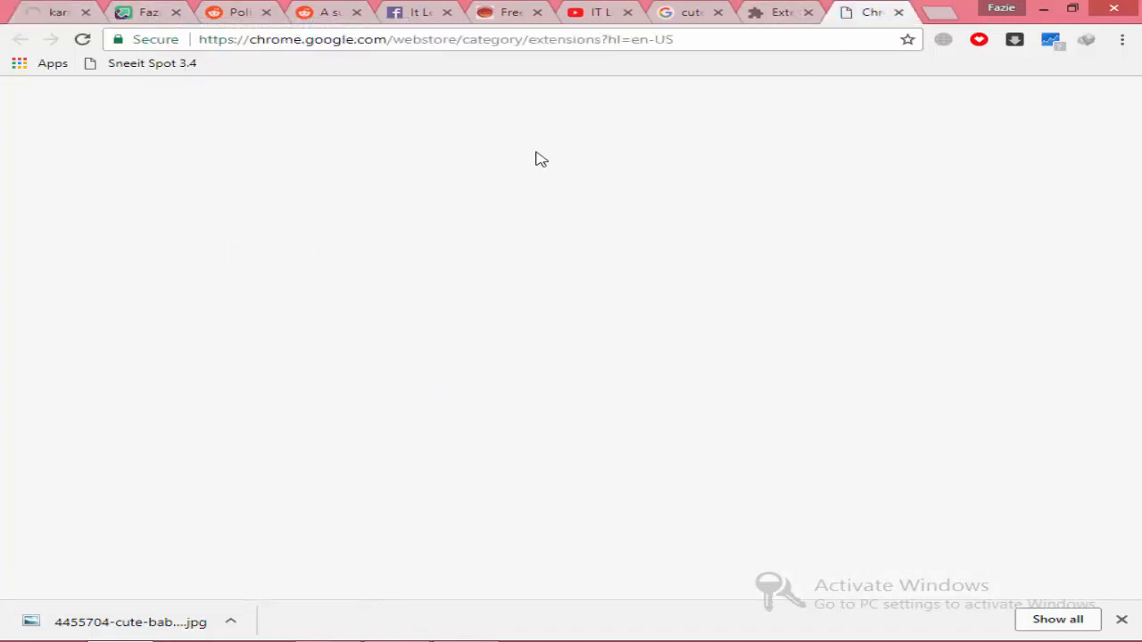
right_click(200, 127)
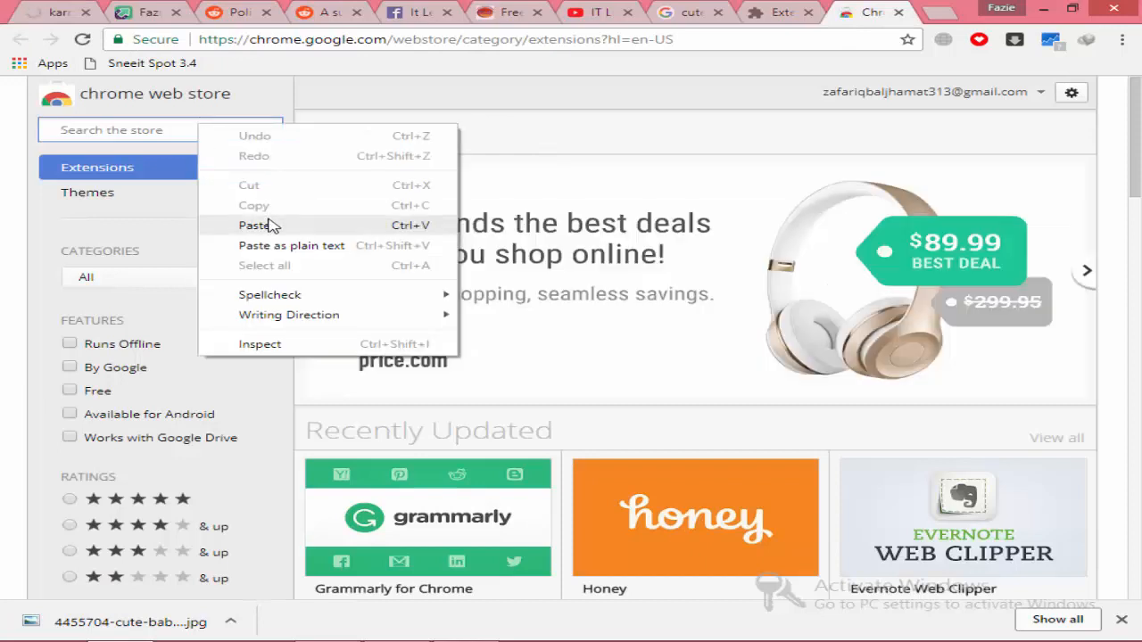
click(256, 225)
key(Return)
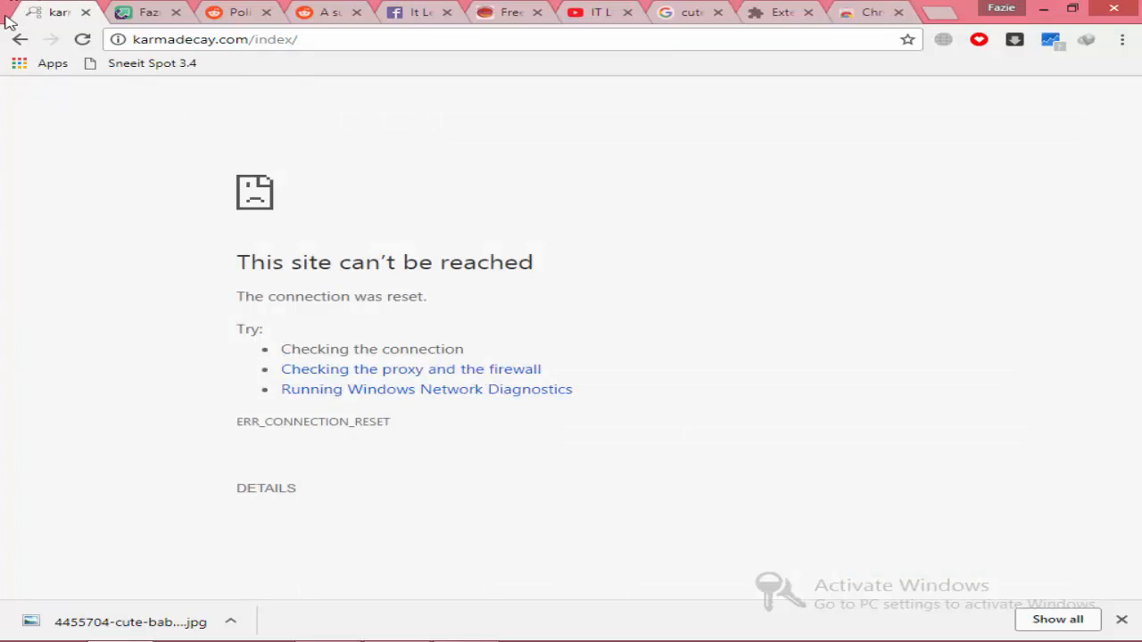
Go back from the Karma Decay error page to its search form, and return to the Chrome Web Store results
click(18, 39)
click(856, 11)
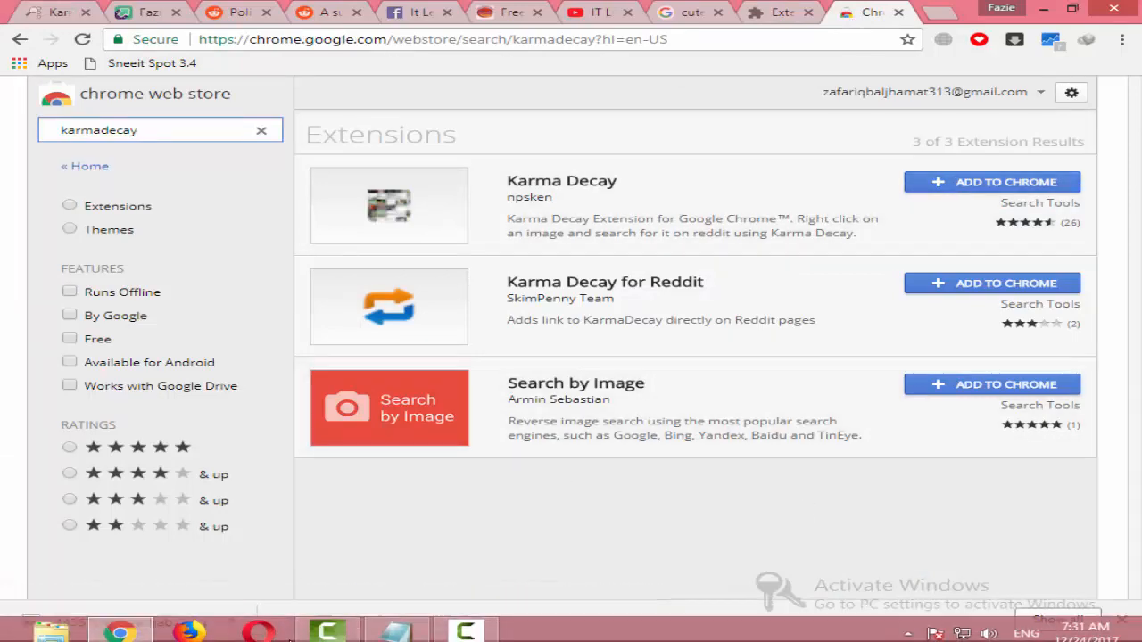
click(397, 627)
click(397, 627)
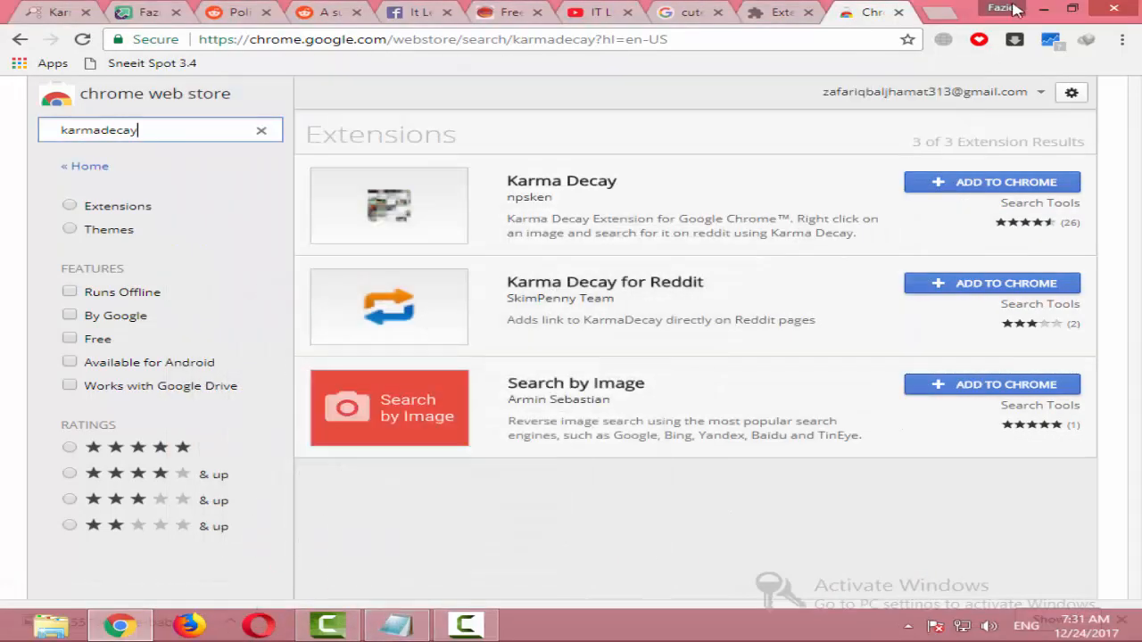
Switch to the Desktop folder in File Explorer and find the saved Karma Decay extension link in New Text Document
click(52, 627)
click(79, 202)
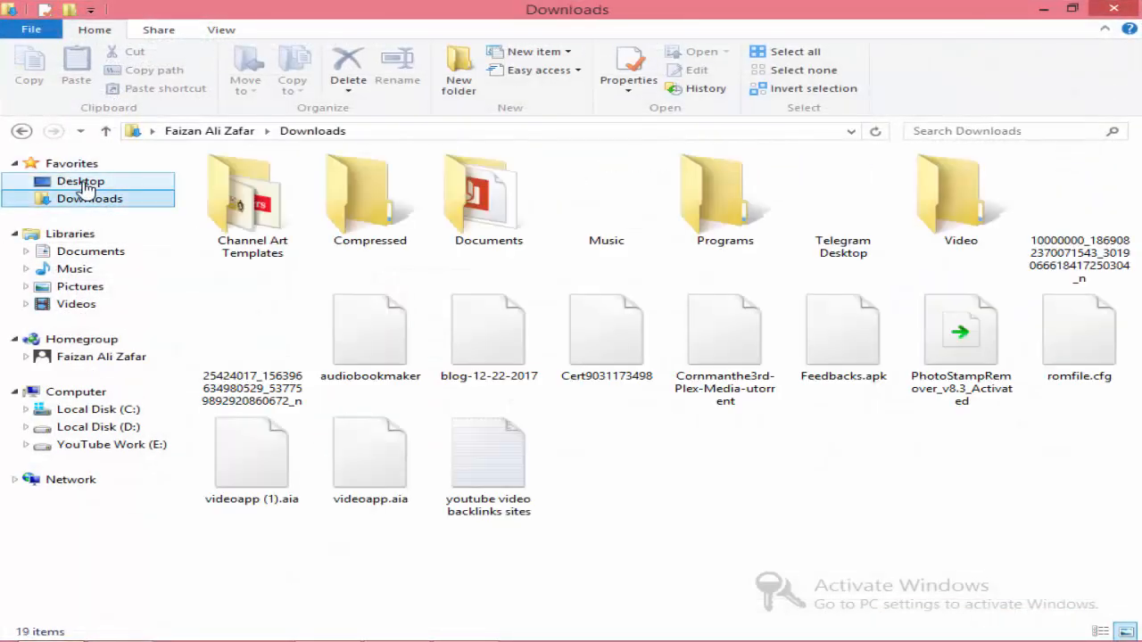
click(80, 182)
scroll(433, 515, down, 3)
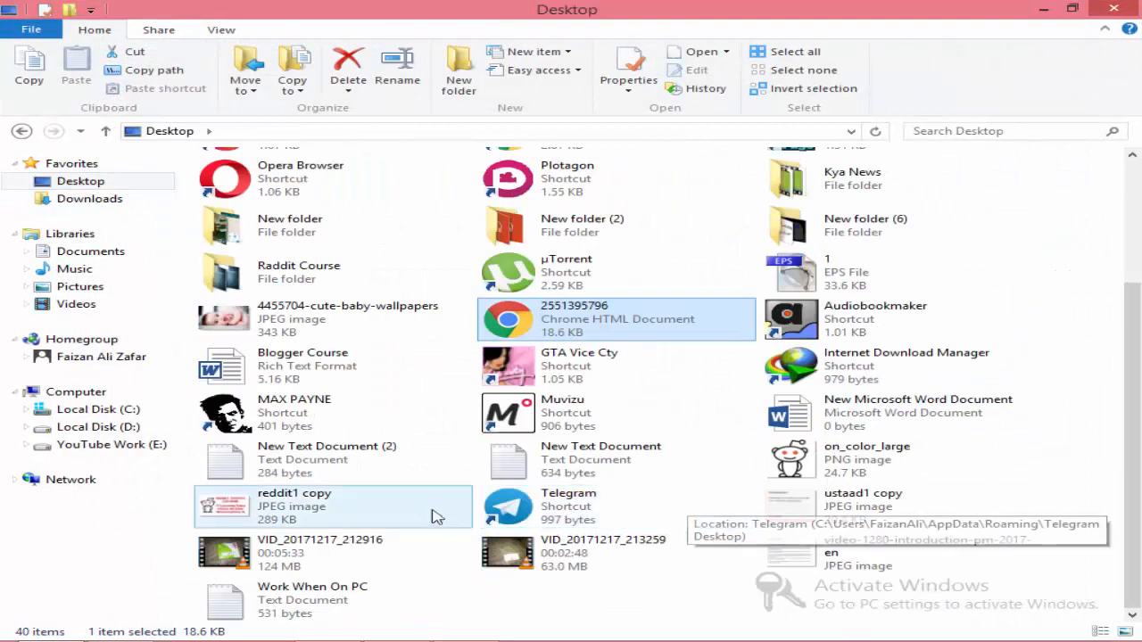
double_click(433, 466)
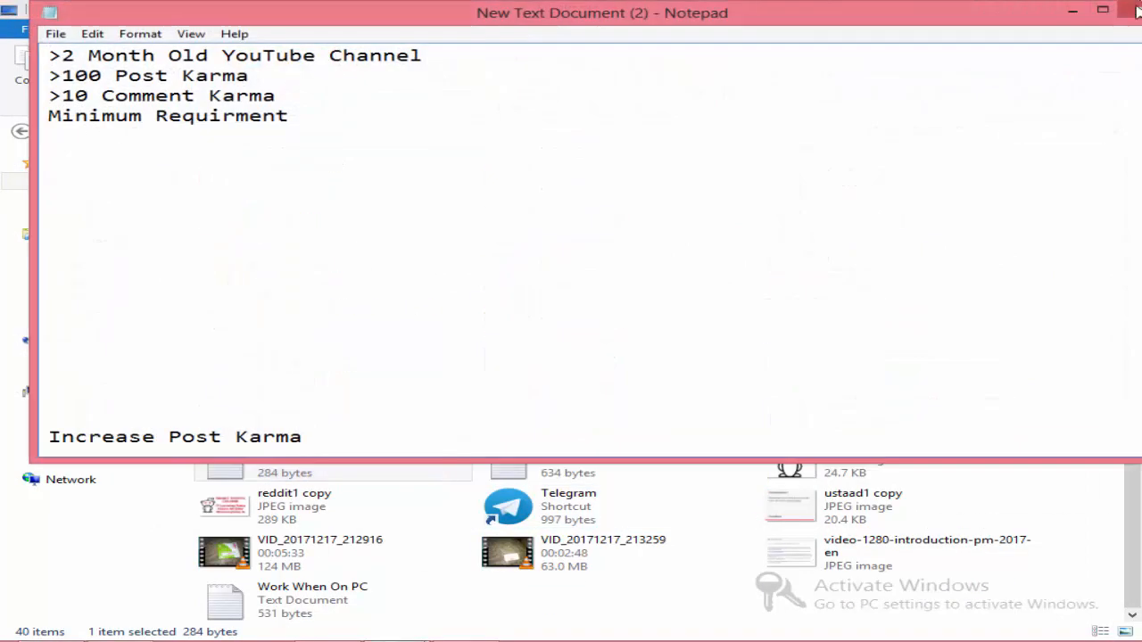
click(1135, 25)
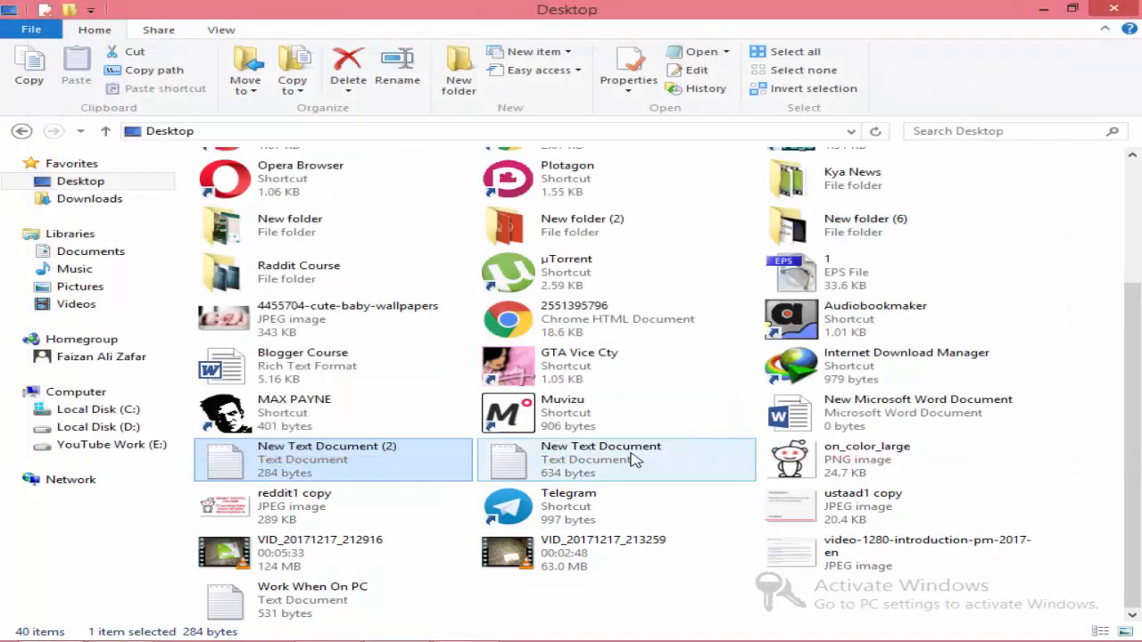
double_click(561, 461)
scroll(155, 291, down, 7)
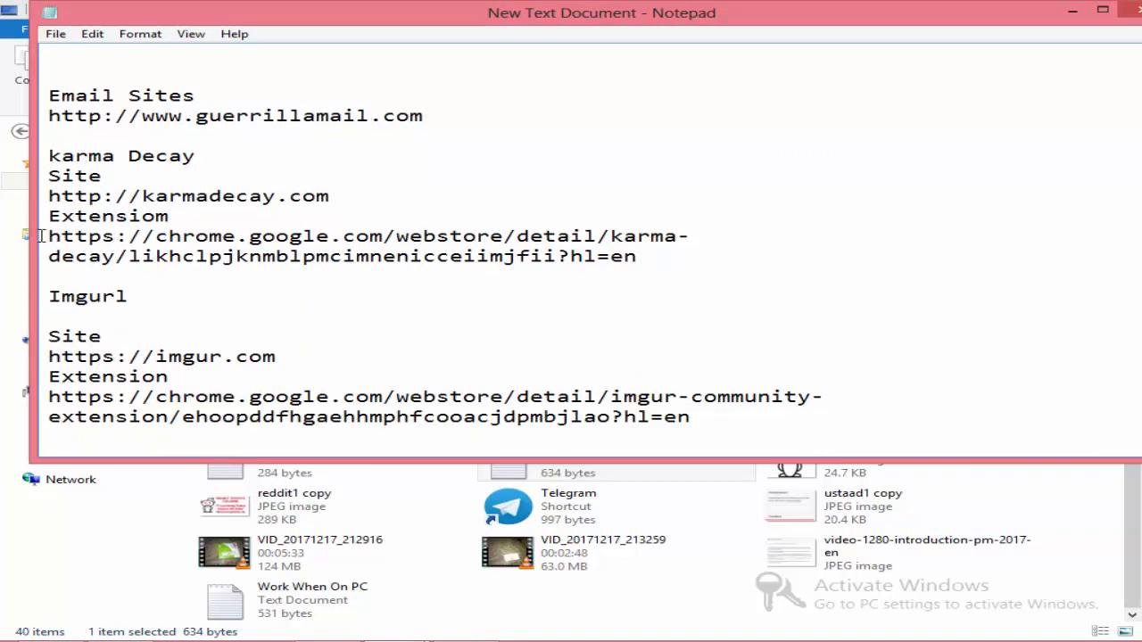
Copy the Chrome Web Store link listed for the Karma Decay extension in the notes
drag(48, 237, 637, 257)
right_click(635, 257)
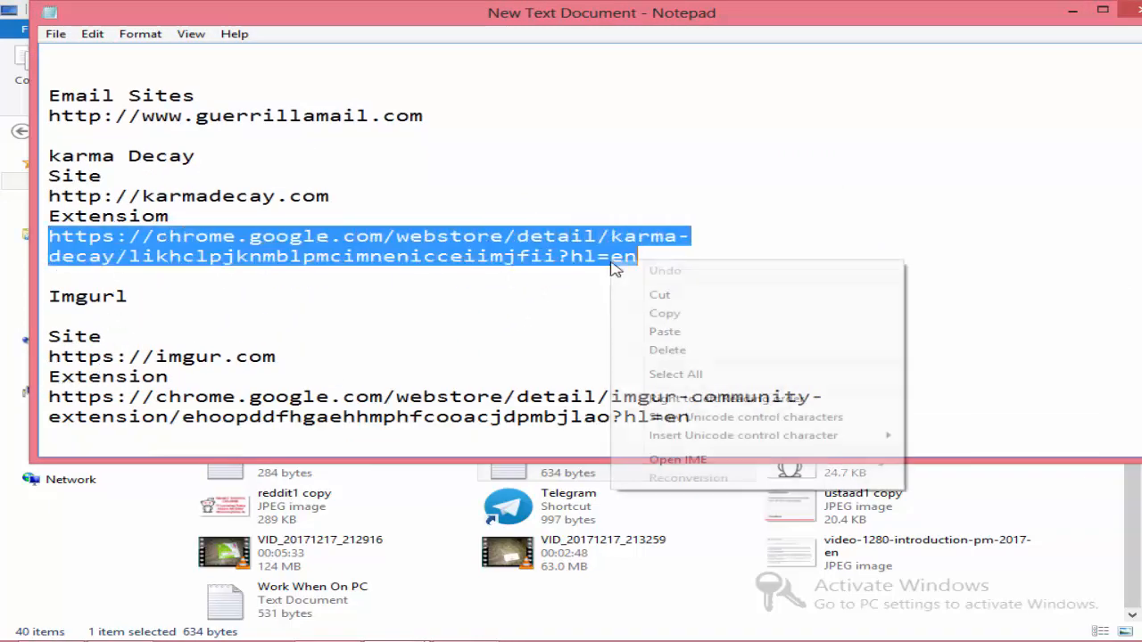
click(656, 313)
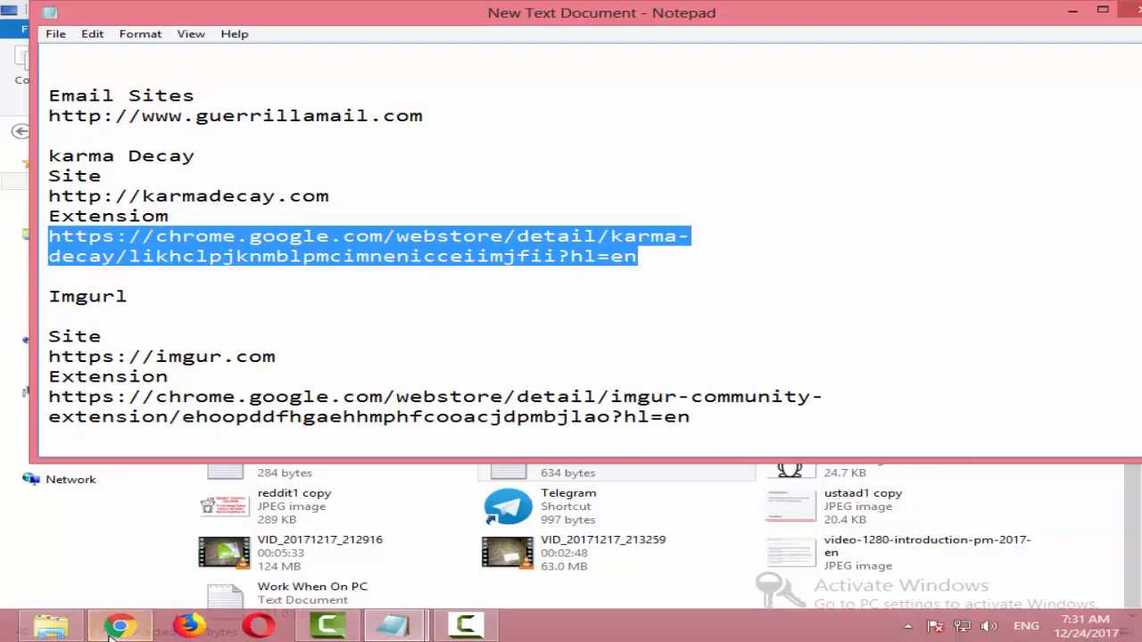
Switch to Chrome, load the copied Karma Decay extension link, and add the extension to Chrome
click(119, 629)
right_click(833, 38)
click(932, 141)
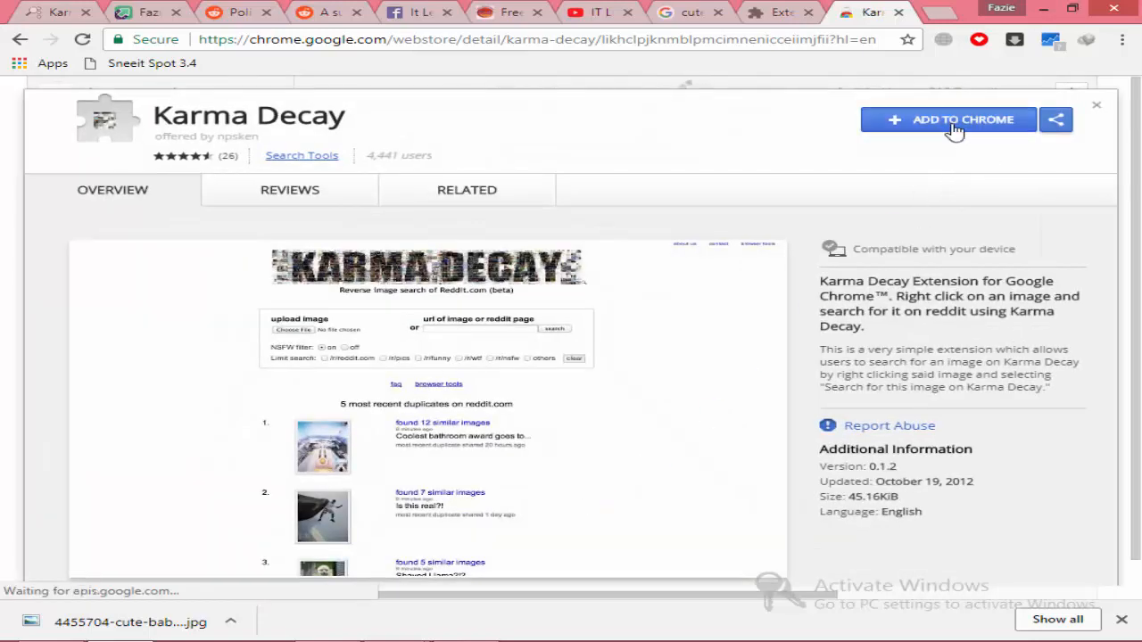
click(955, 131)
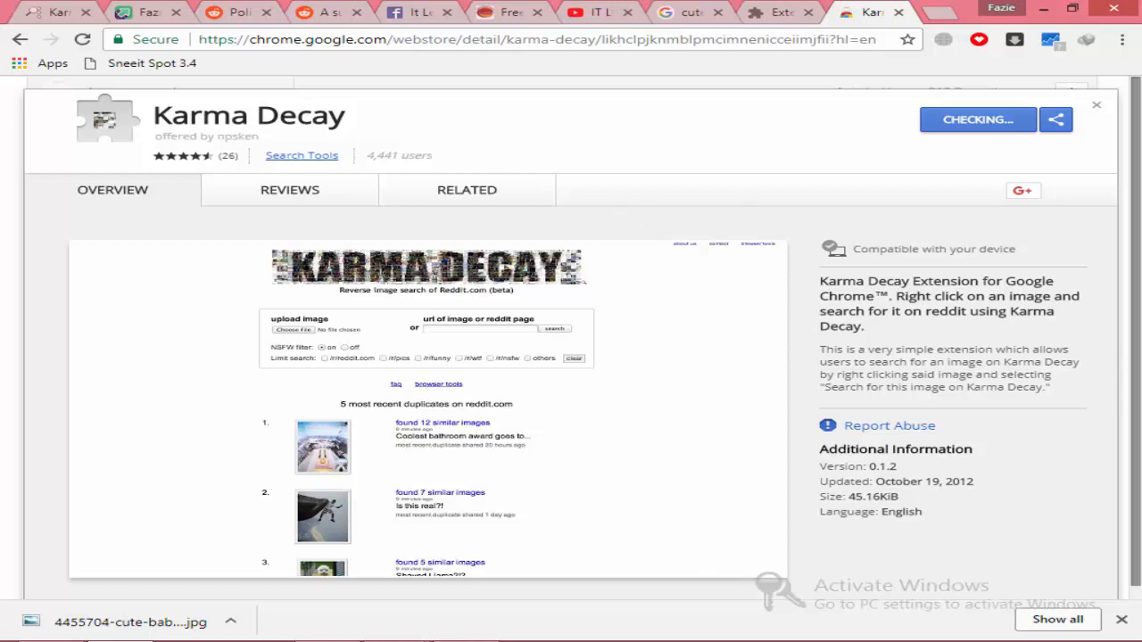
Hide three existing extension icons from Chrome's toolbar, including the download arrow and the red Heartbeat icon
right_click(1088, 40)
click(1035, 132)
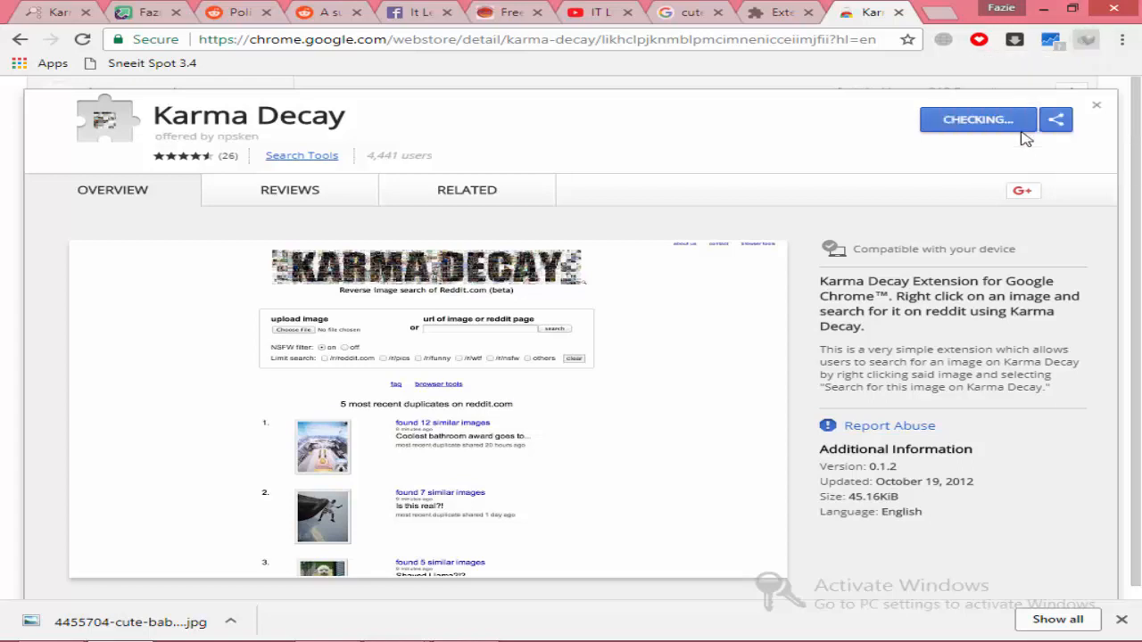
right_click(1049, 40)
click(1017, 134)
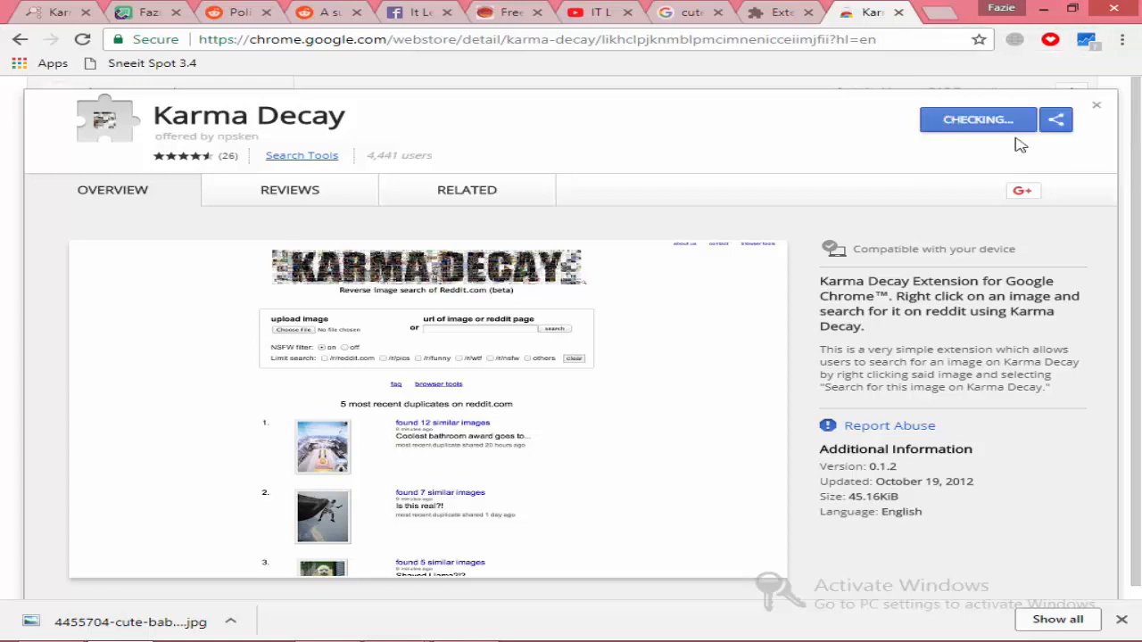
right_click(1047, 42)
click(990, 132)
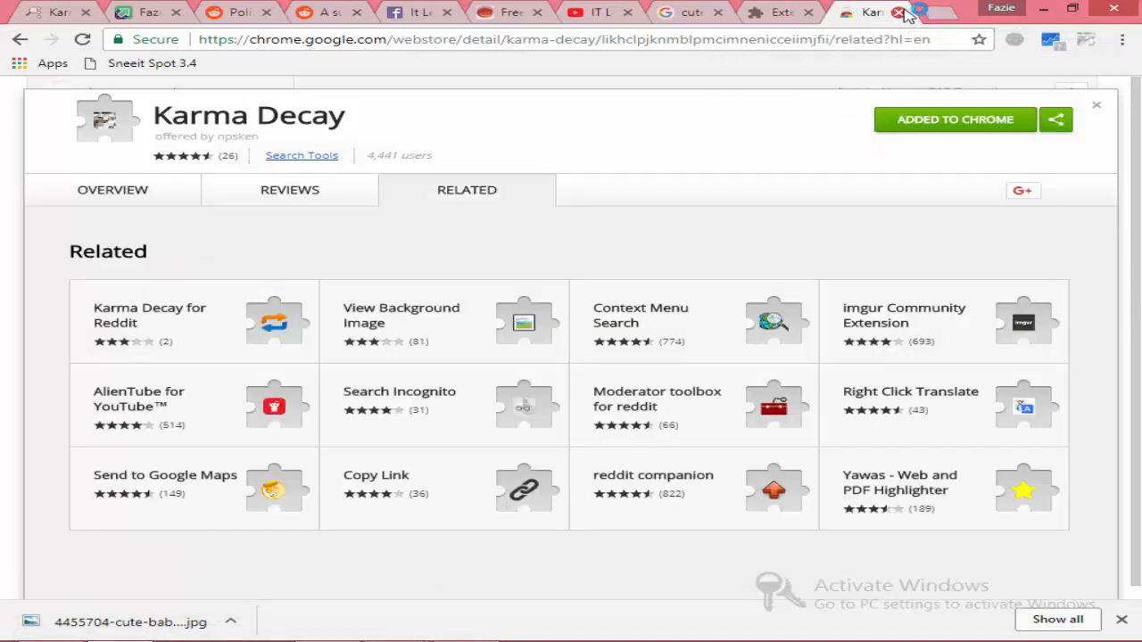
Close the Karma Decay extension page and return to the start of the "cute baby" image results
click(898, 11)
click(95, 5)
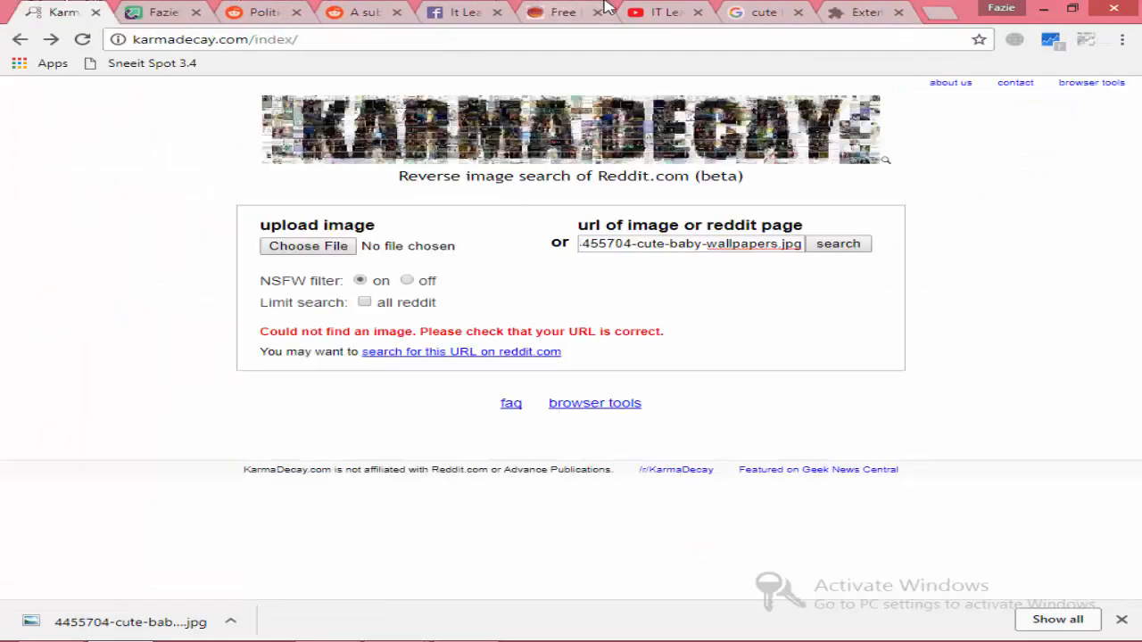
click(754, 11)
scroll(948, 268, up, 5)
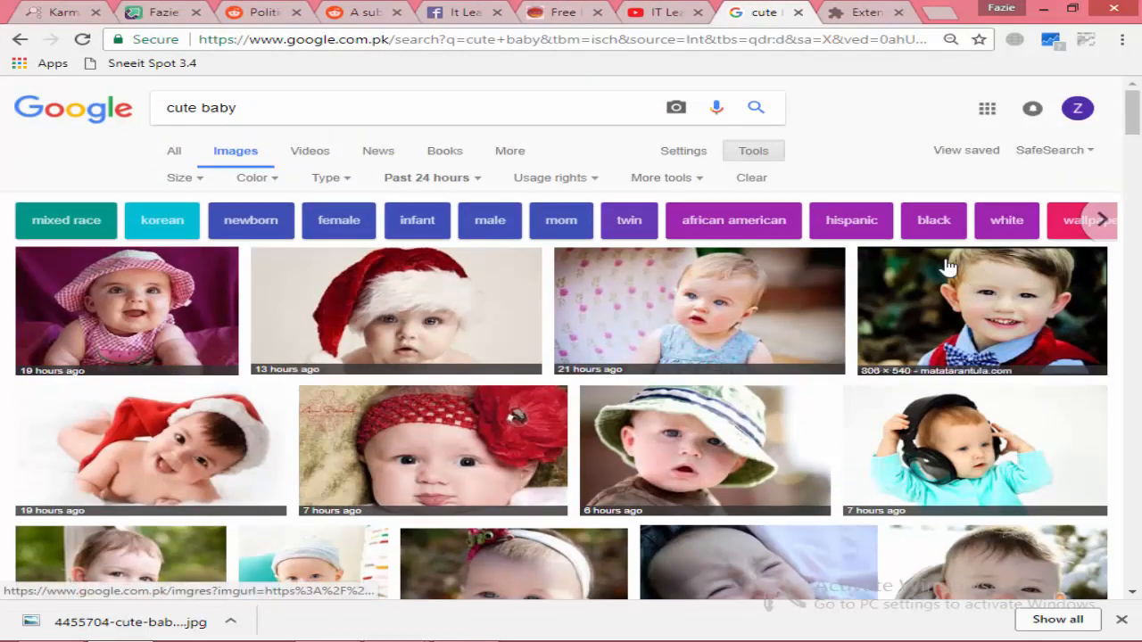
Browse the "cute baby" image results and preview the picture of the baby in a pink outfit on a white blanket
scroll(834, 405, down, 10)
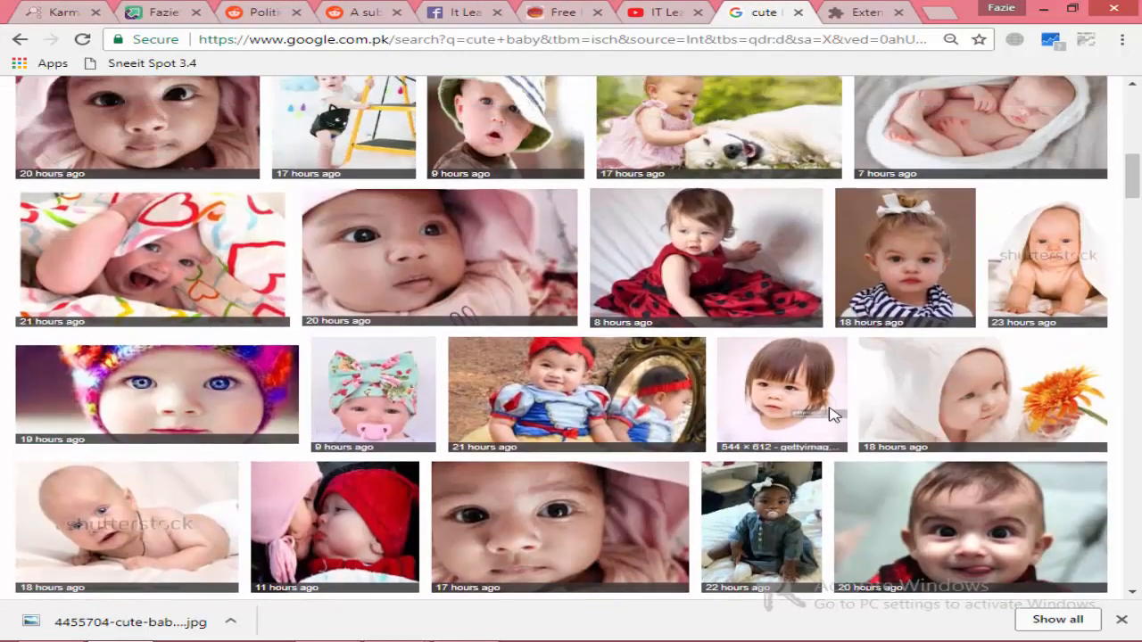
scroll(829, 406, up, 1)
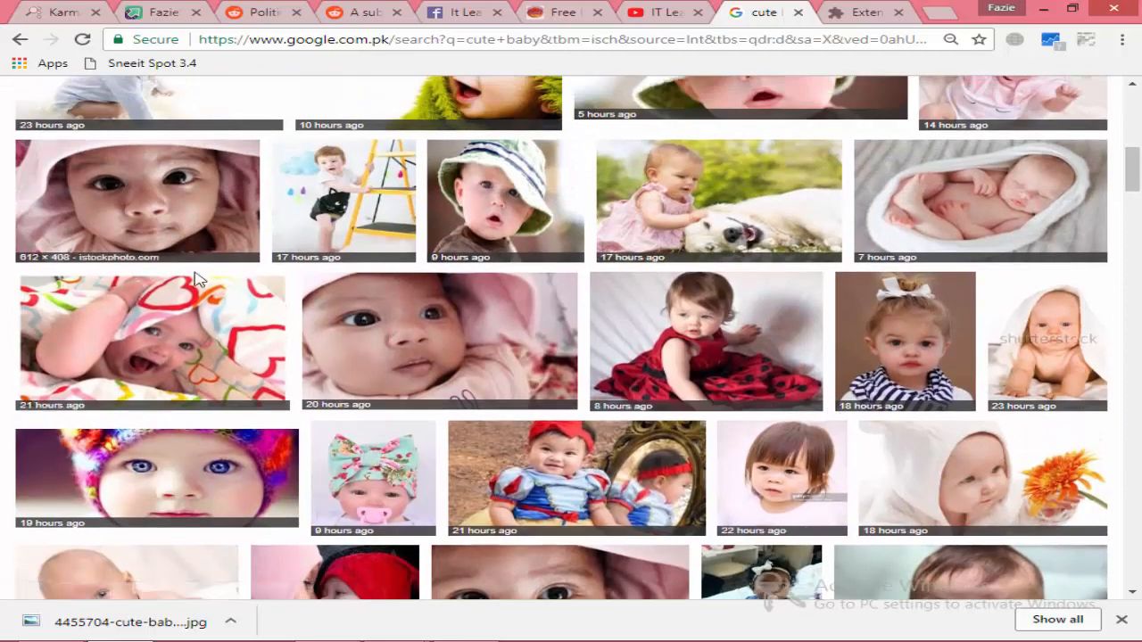
scroll(198, 280, up, 1)
scroll(160, 299, up, 1)
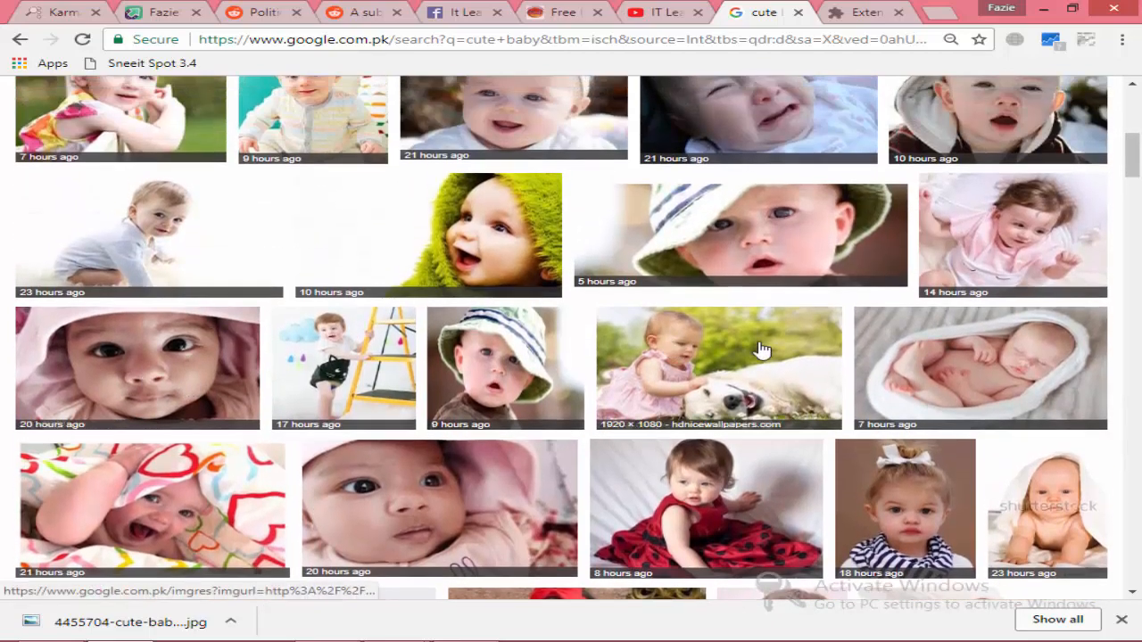
click(1032, 198)
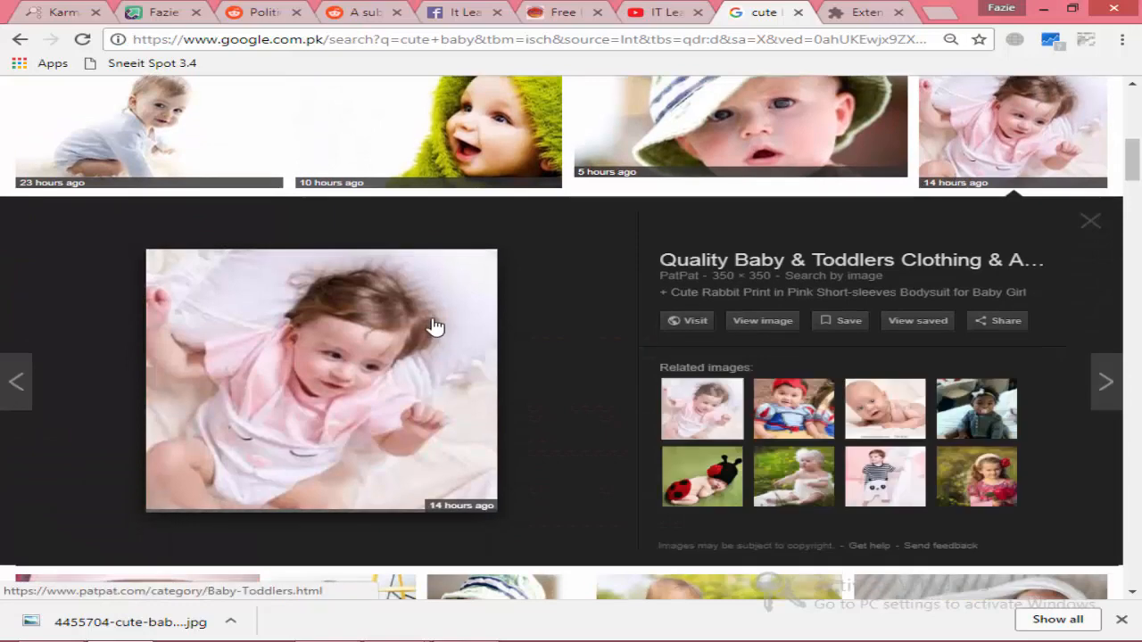
Search for the previewed pink-outfit baby image on Karma Decay using the browser extension
right_click(434, 326)
right_click(355, 402)
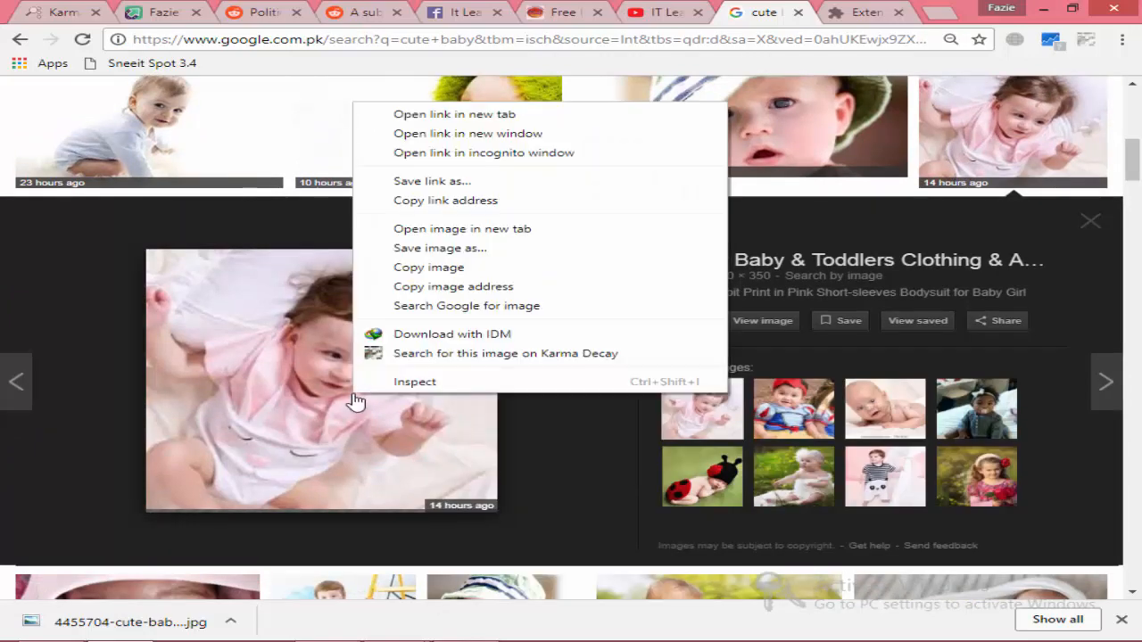
click(434, 355)
right_click(370, 316)
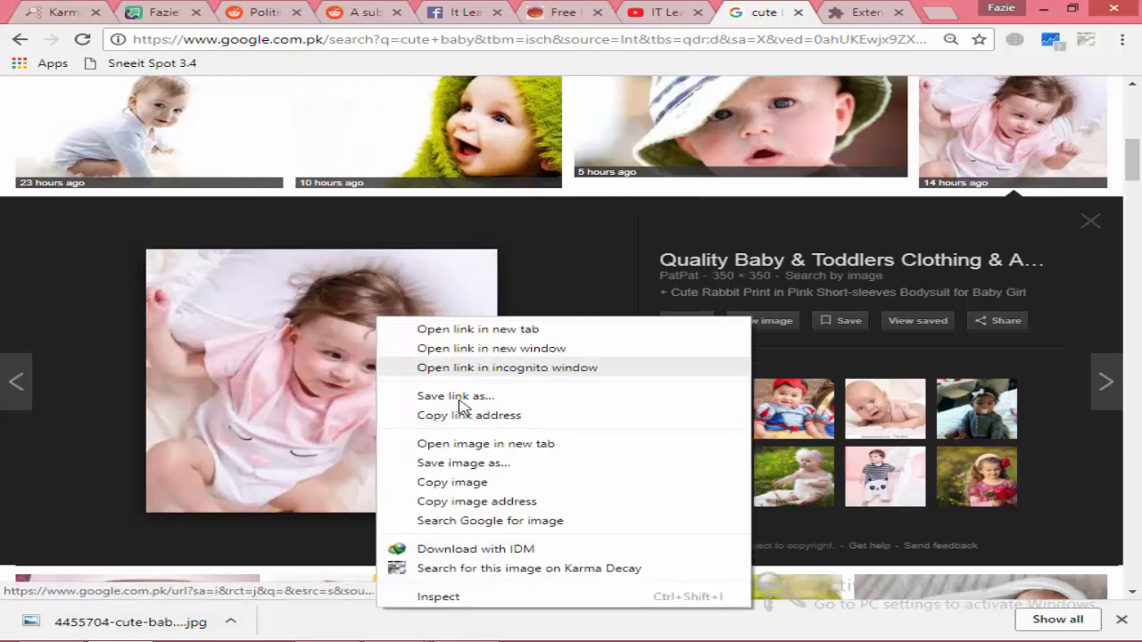
click(473, 567)
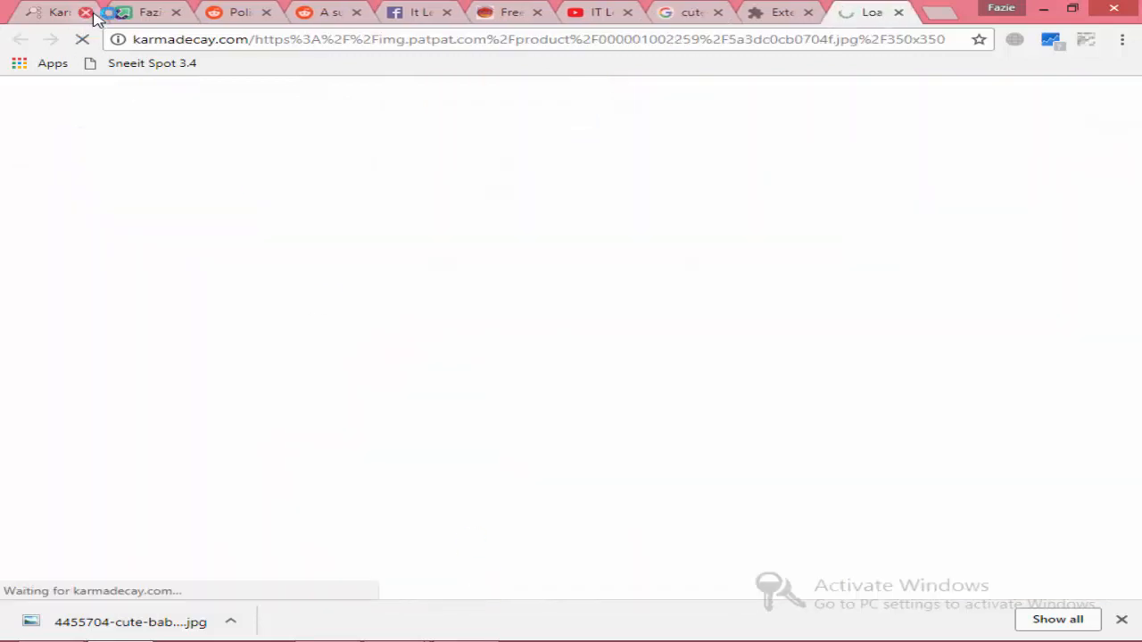
Close the old Karma Decay page and the Extensions page, and return to the "cute baby" image results
click(86, 12)
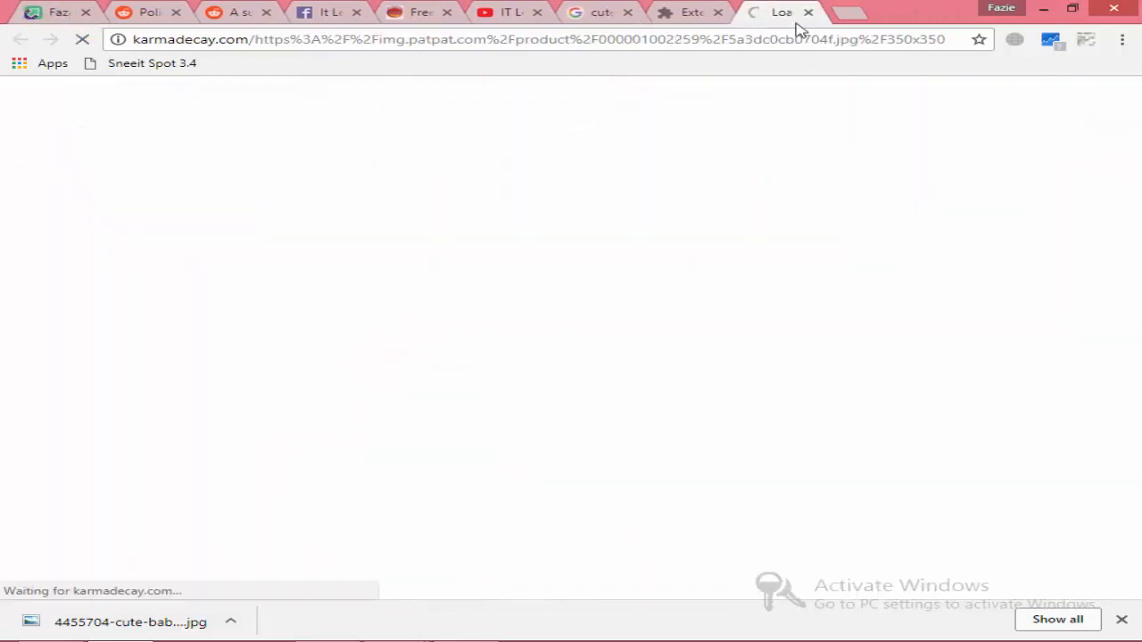
click(717, 12)
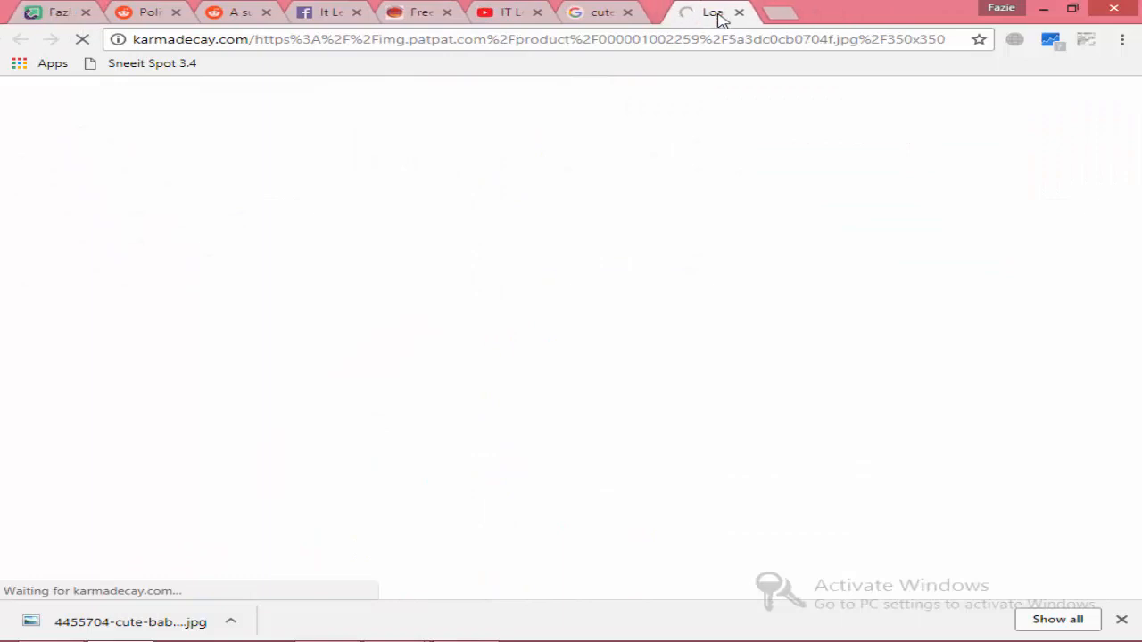
click(603, 9)
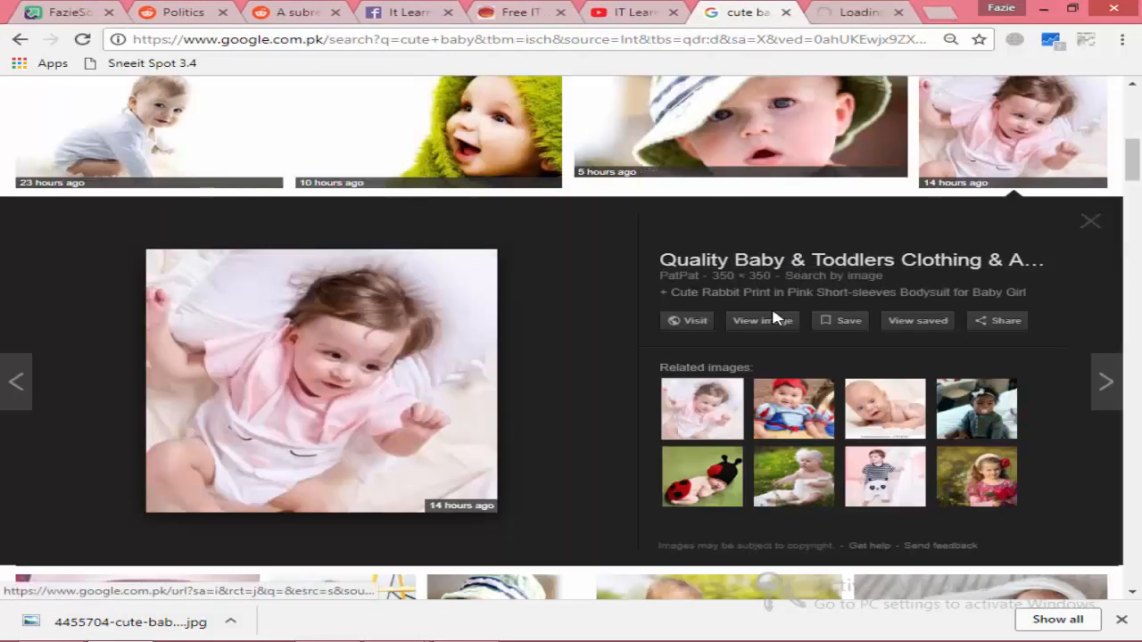
Open the source website of the pink-outfit baby image and check the pending upload on Imgur
click(689, 321)
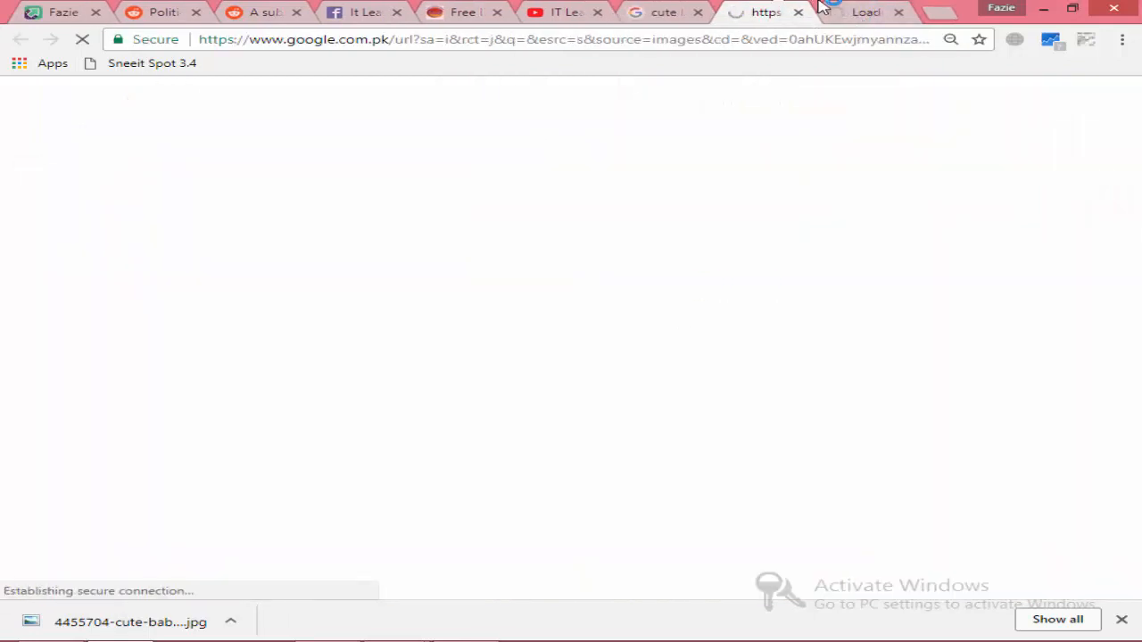
click(77, 10)
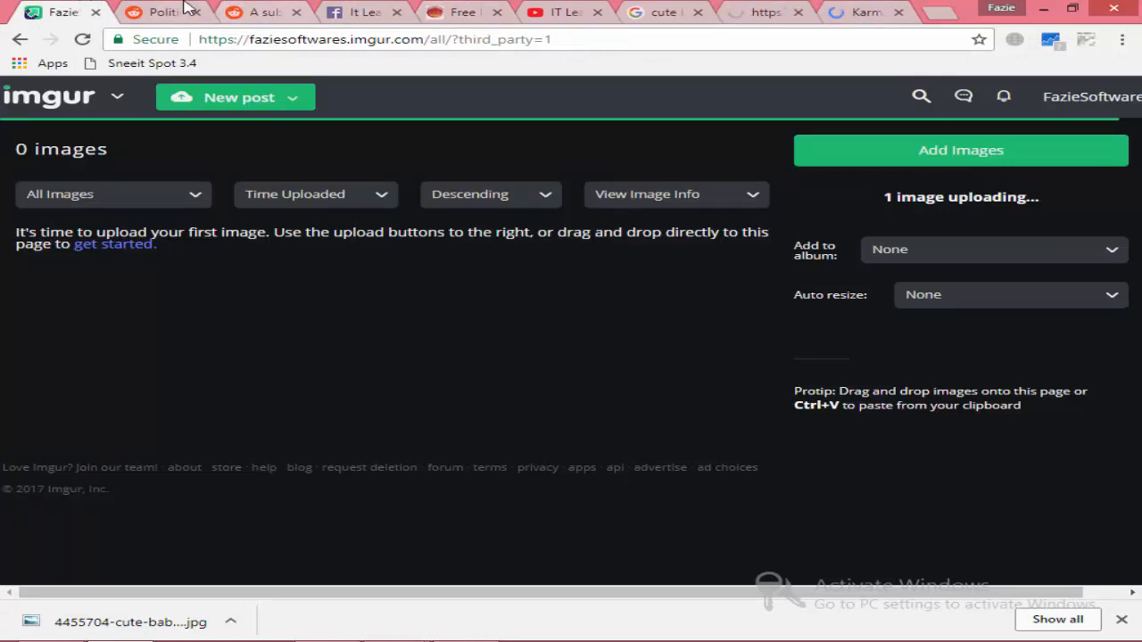
click(727, 9)
Save the pink-outfit baby image from the Google preview to the Desktop as 350x350 in WEBP format
click(668, 10)
right_click(428, 301)
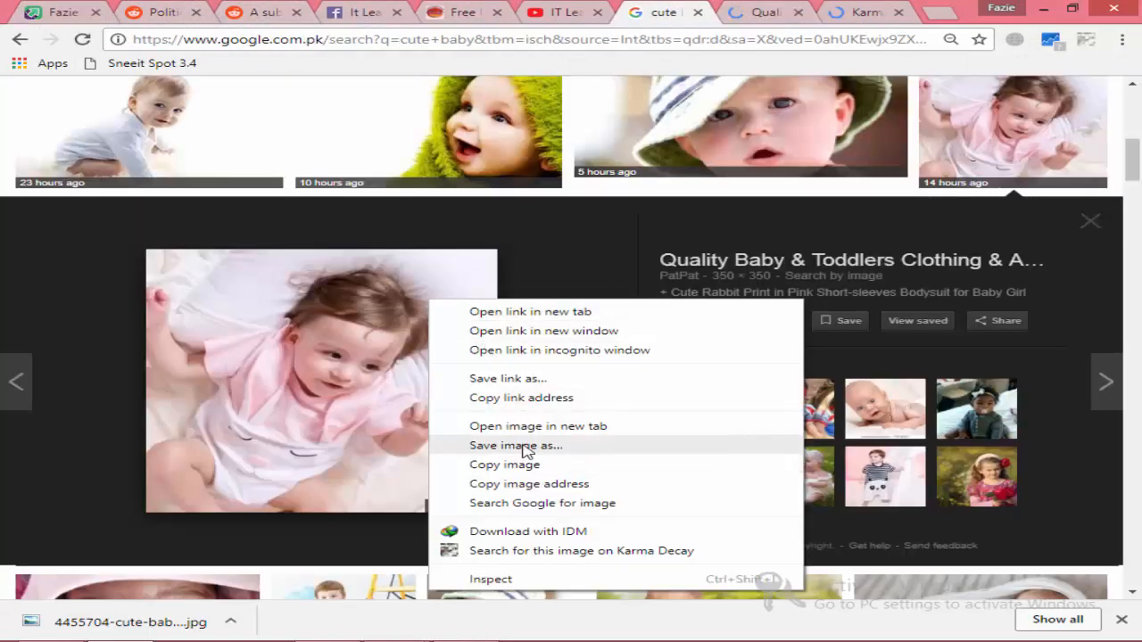
click(527, 446)
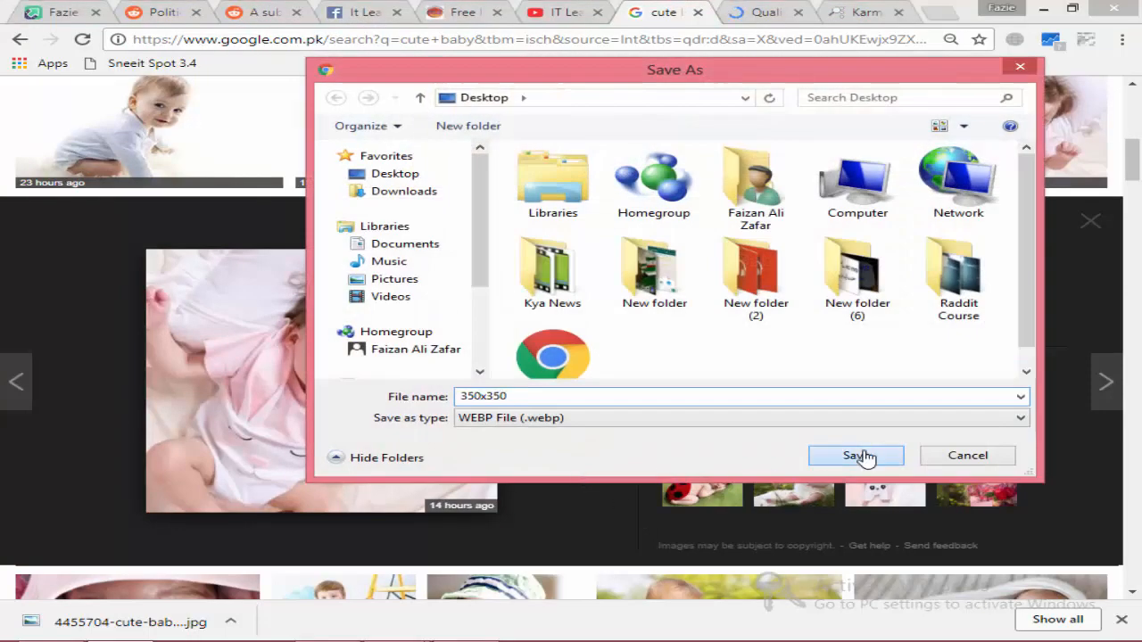
click(857, 456)
Review the Karma Decay results to see whether the pink-outfit baby image has already been posted on Reddit
click(785, 12)
click(849, 8)
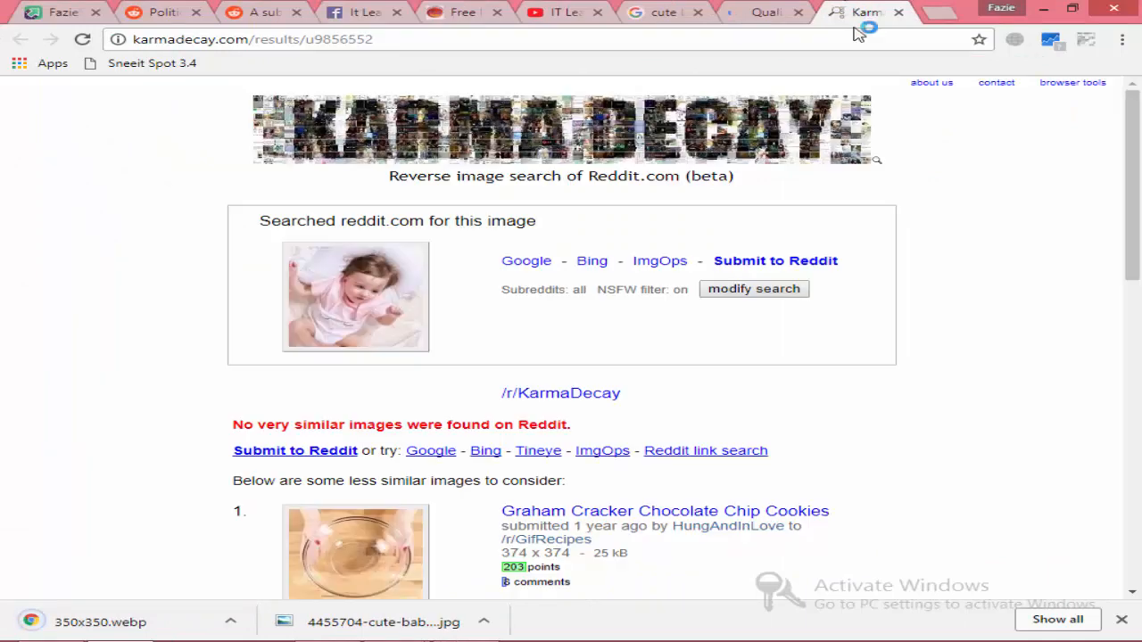
drag(236, 421, 566, 421)
click(612, 439)
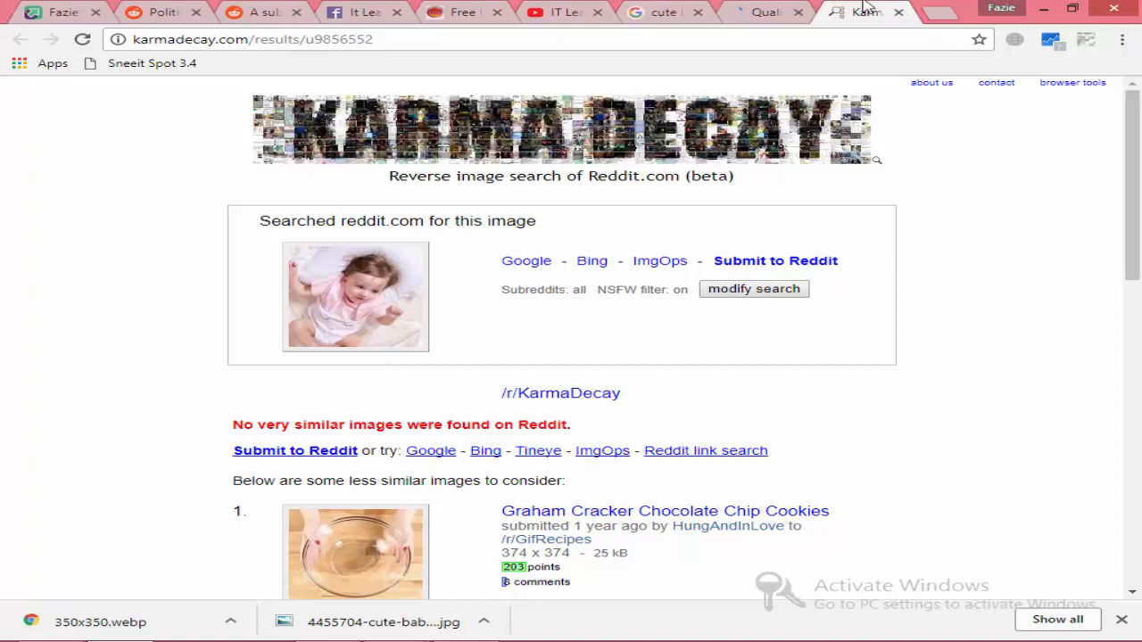
Look through the image's PatPat Baby & Toddlers source page, and close it
click(767, 12)
scroll(689, 255, down, 1)
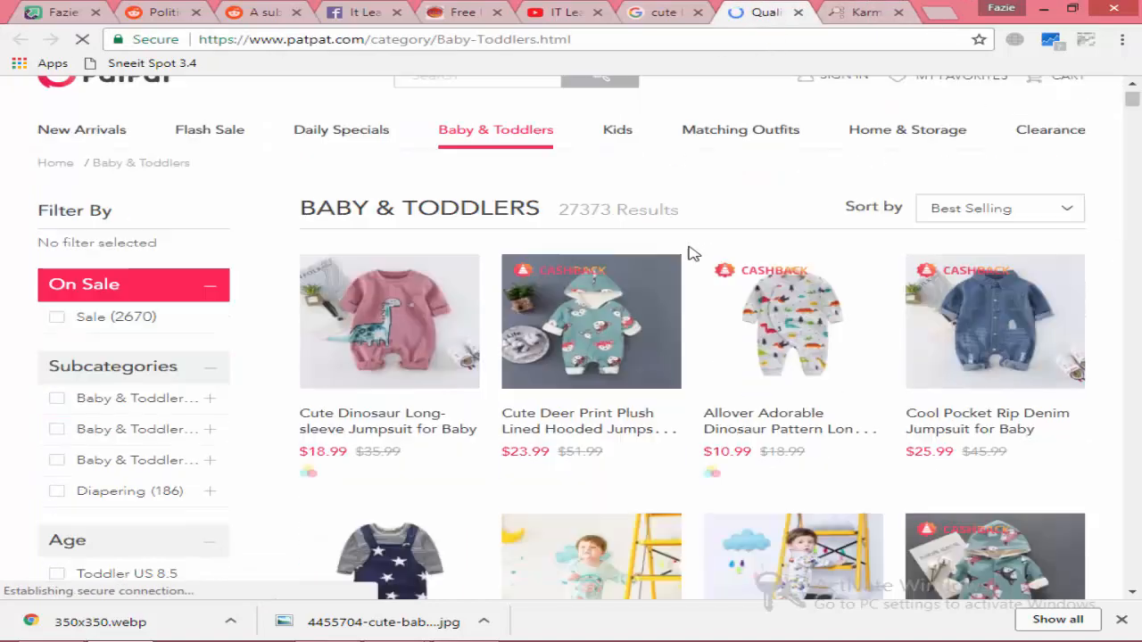
scroll(687, 255, down, 8)
scroll(688, 255, up, 5)
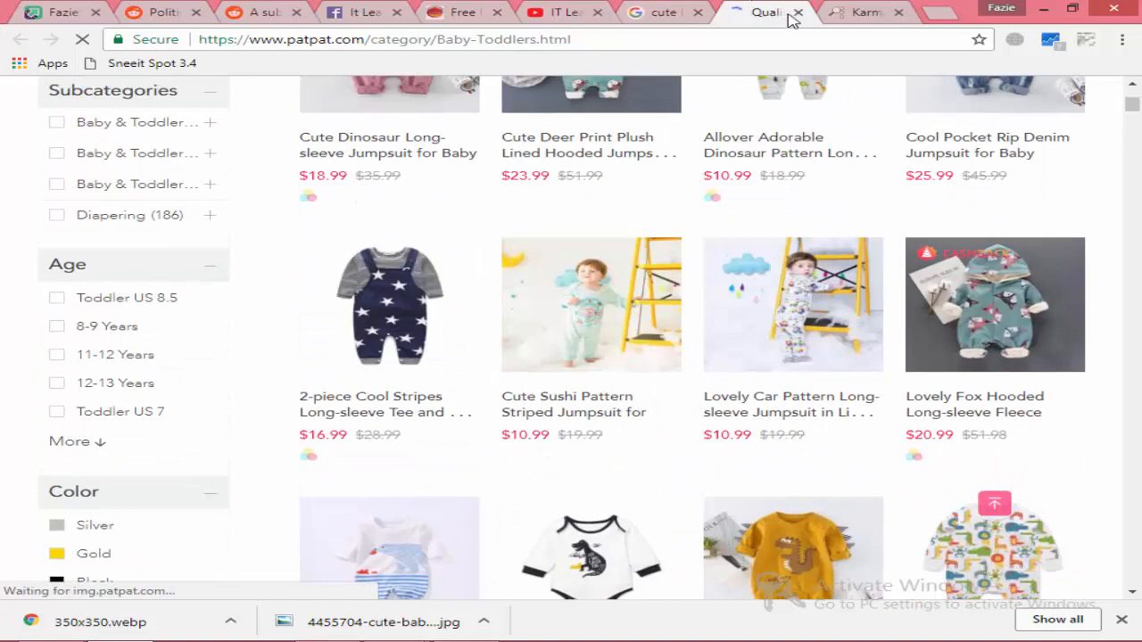
click(797, 11)
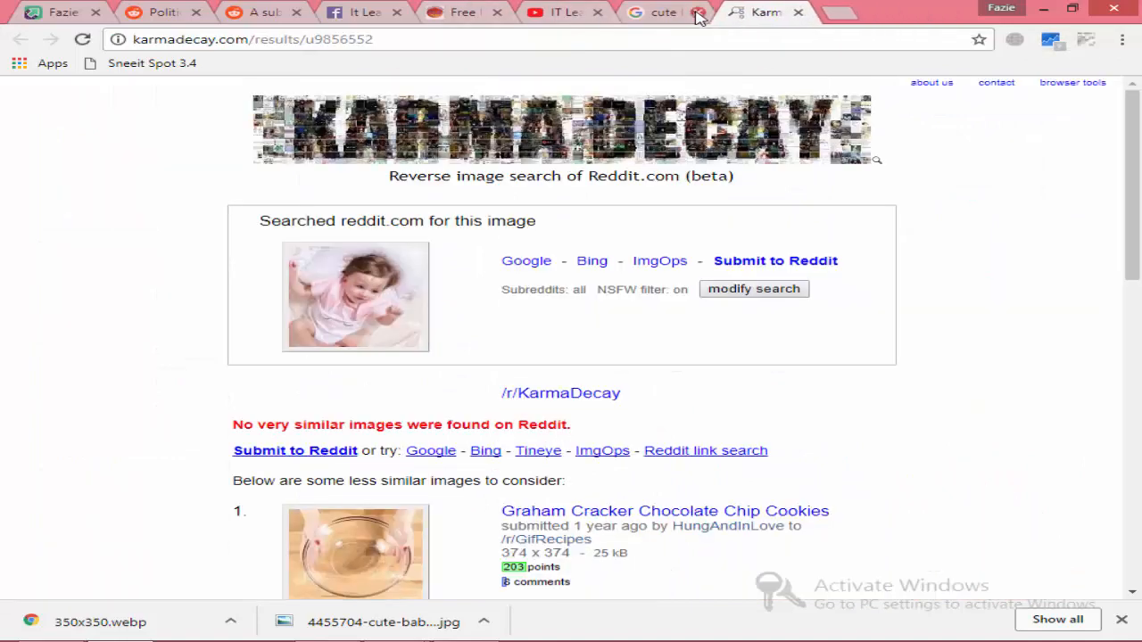
Open Imgur's add-images dialog and look through the Desktop files for the saved image, leaving the file picker without uploading
click(18, 12)
click(959, 150)
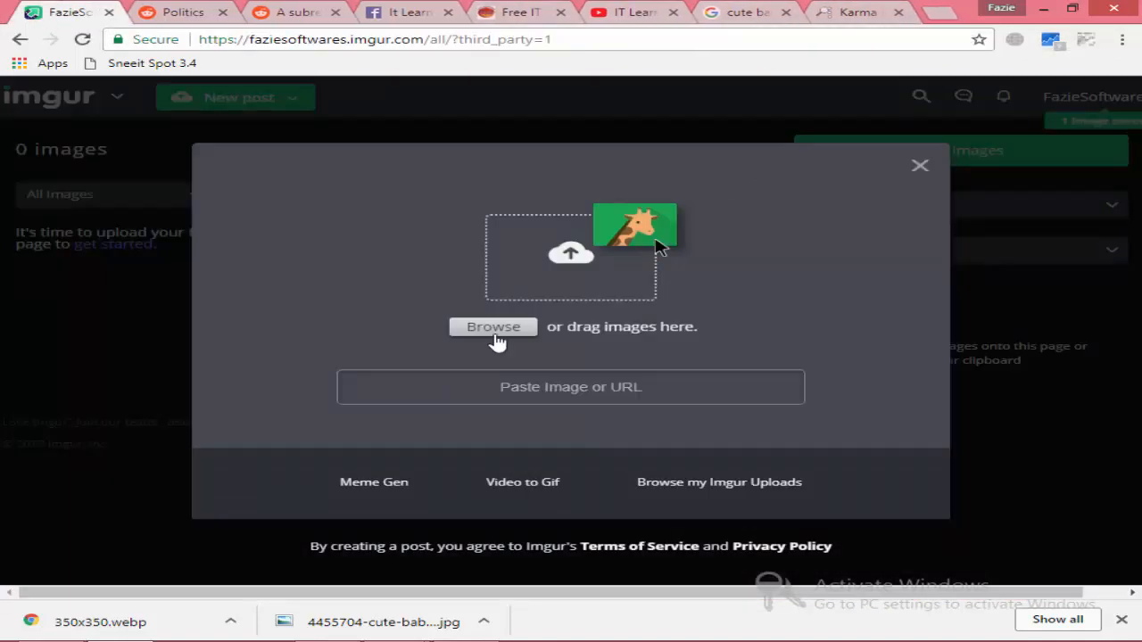
click(496, 327)
click(682, 385)
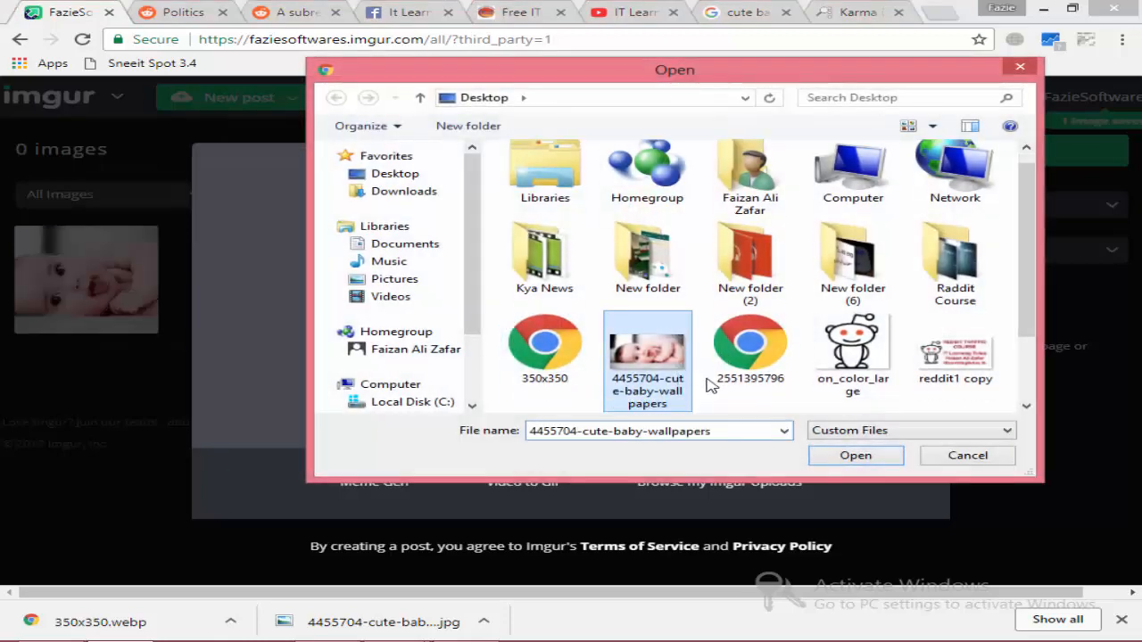
scroll(709, 386, down, 1)
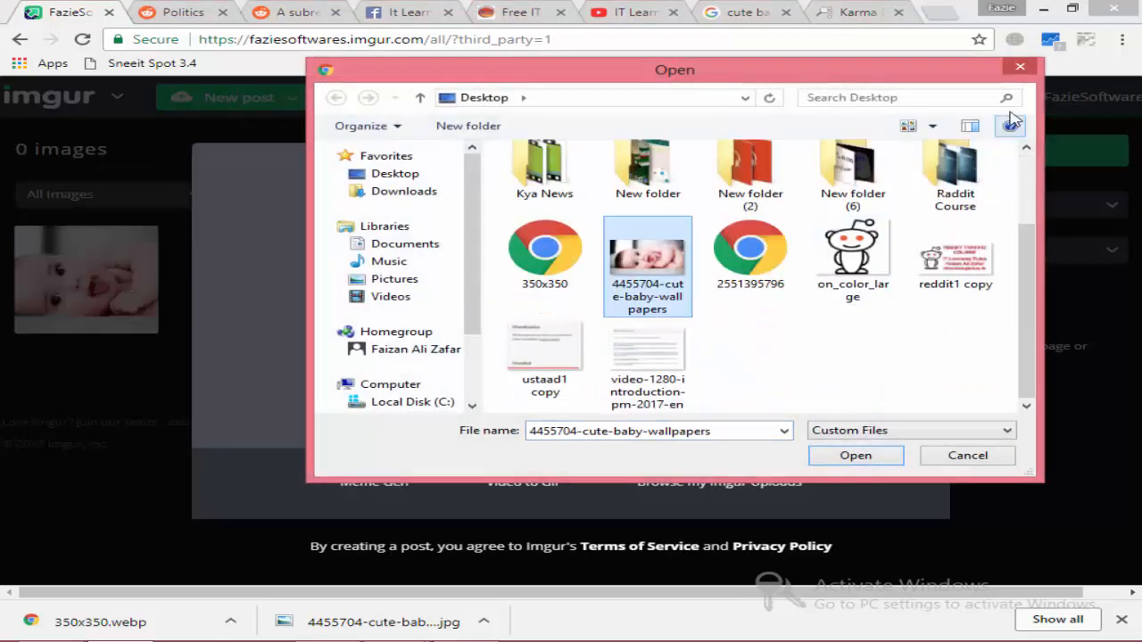
click(1020, 67)
Return to the "cute baby" results and open the pink-outfit baby image by itself in a new tab
click(848, 11)
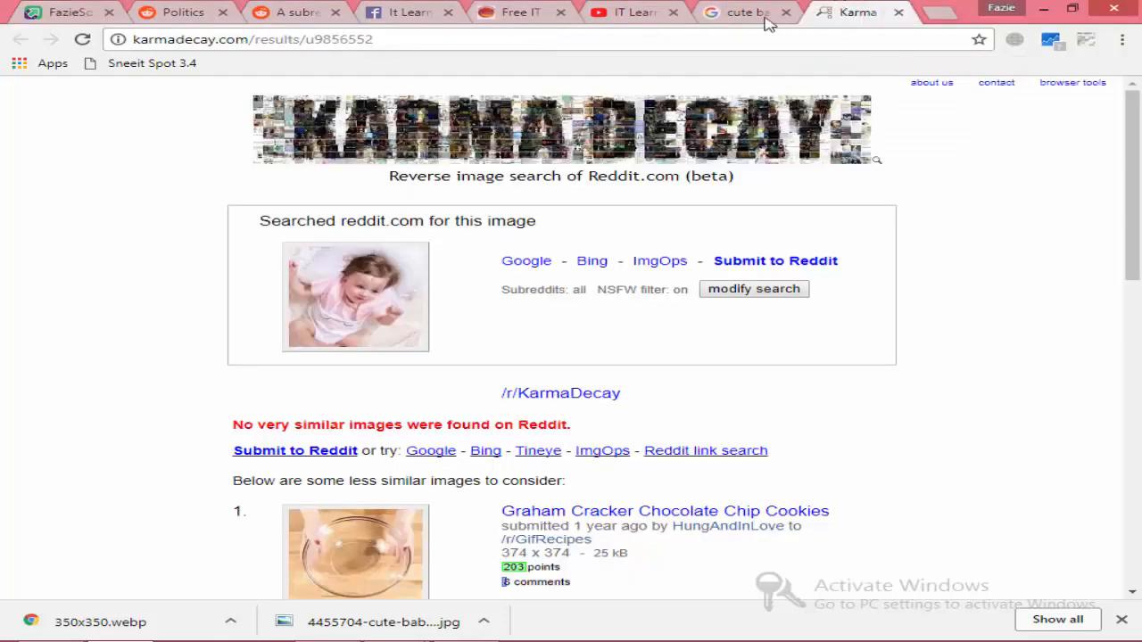
click(763, 11)
click(759, 323)
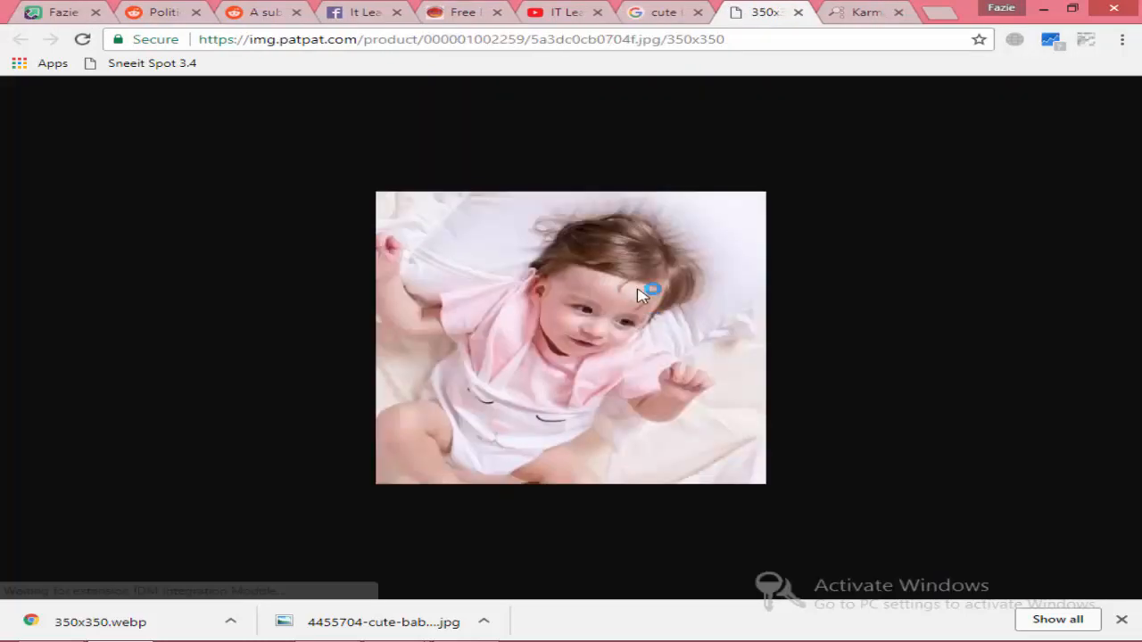
right_click(640, 295)
click(670, 325)
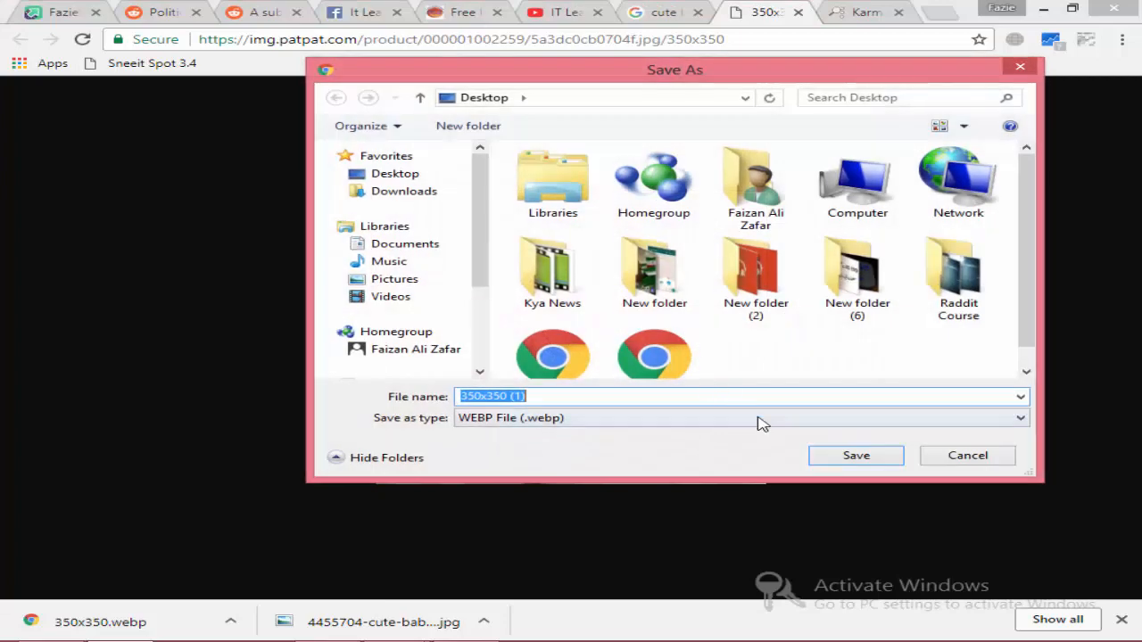
click(555, 399)
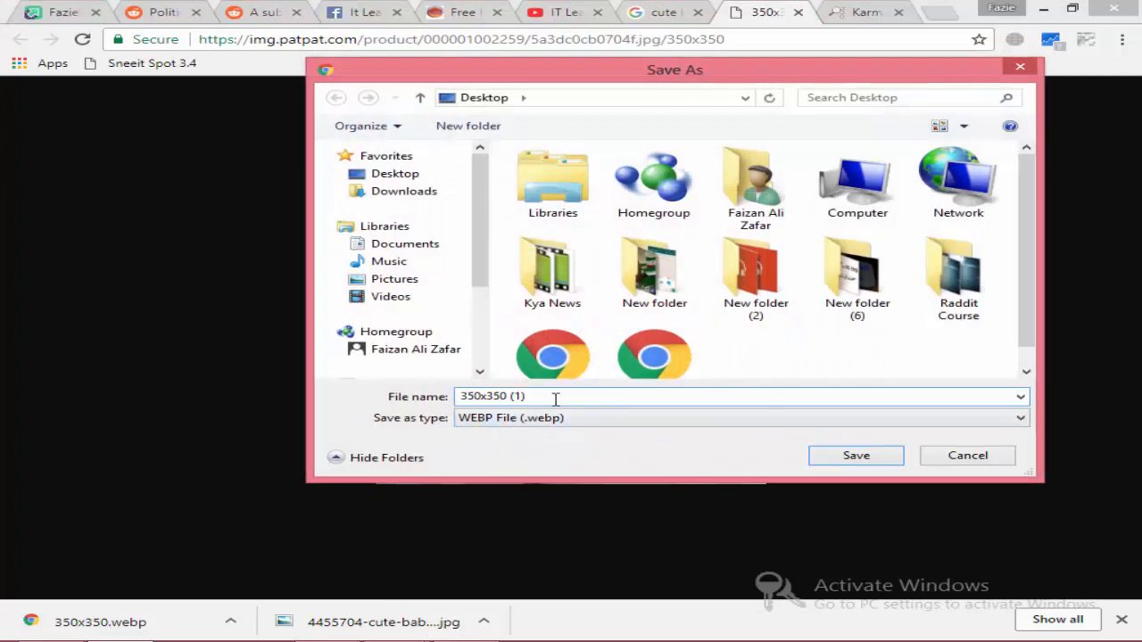
click(1017, 69)
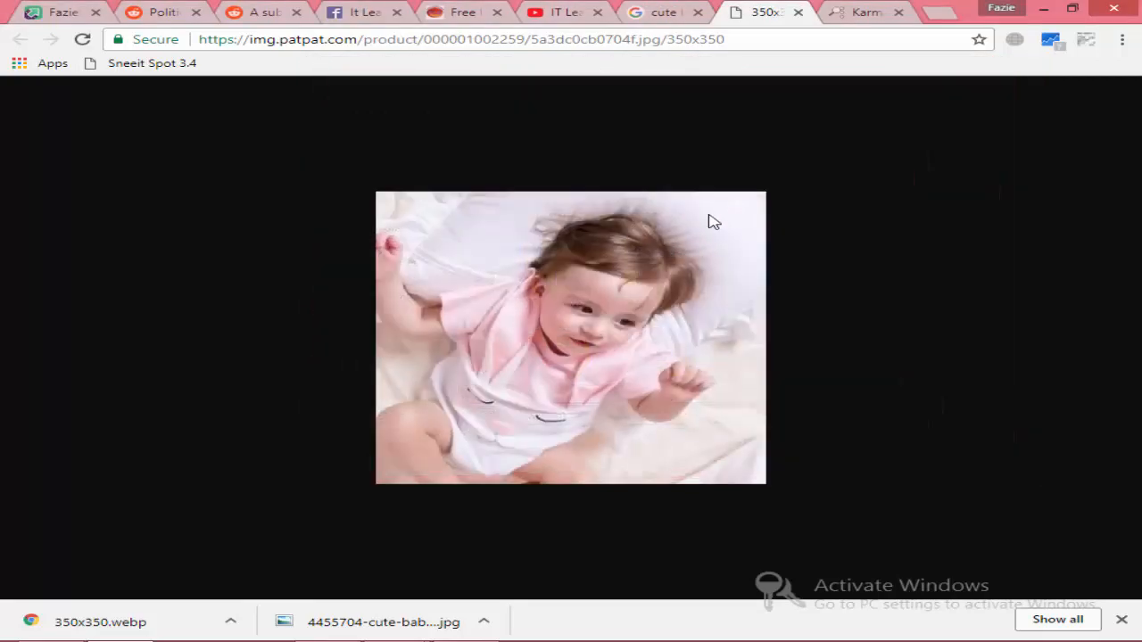
right_click(639, 175)
right_click(606, 225)
click(632, 264)
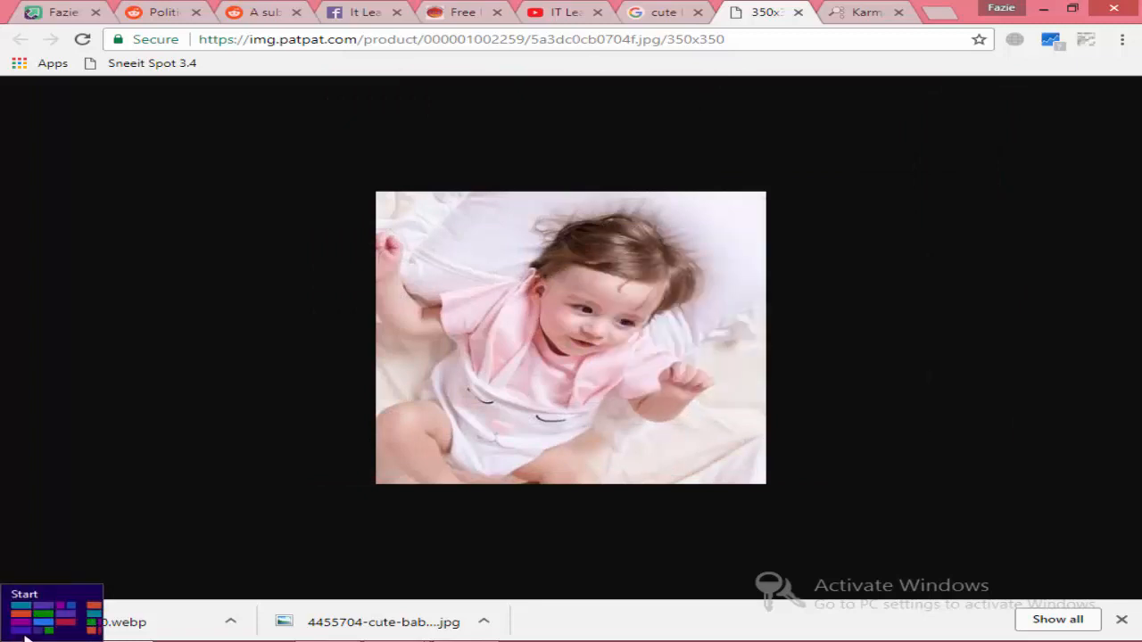
Open the downloaded 4455704-cute-baby-wallpapers picture in Windows Photo Viewer, and from there in Paint
click(484, 621)
click(530, 513)
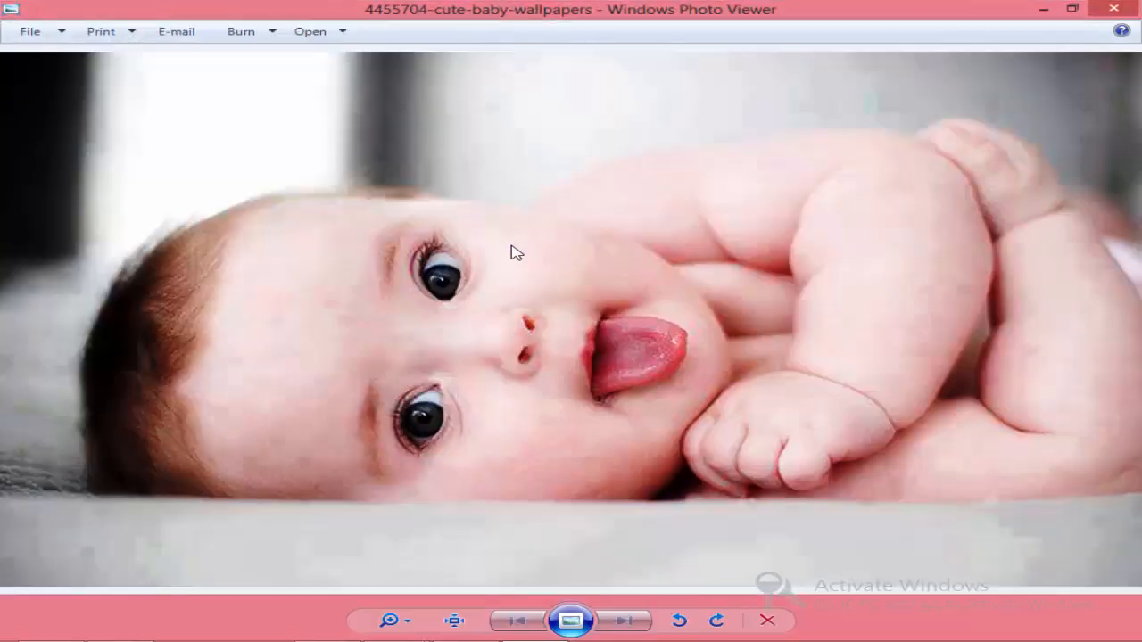
right_click(515, 244)
mouse_move(624, 251)
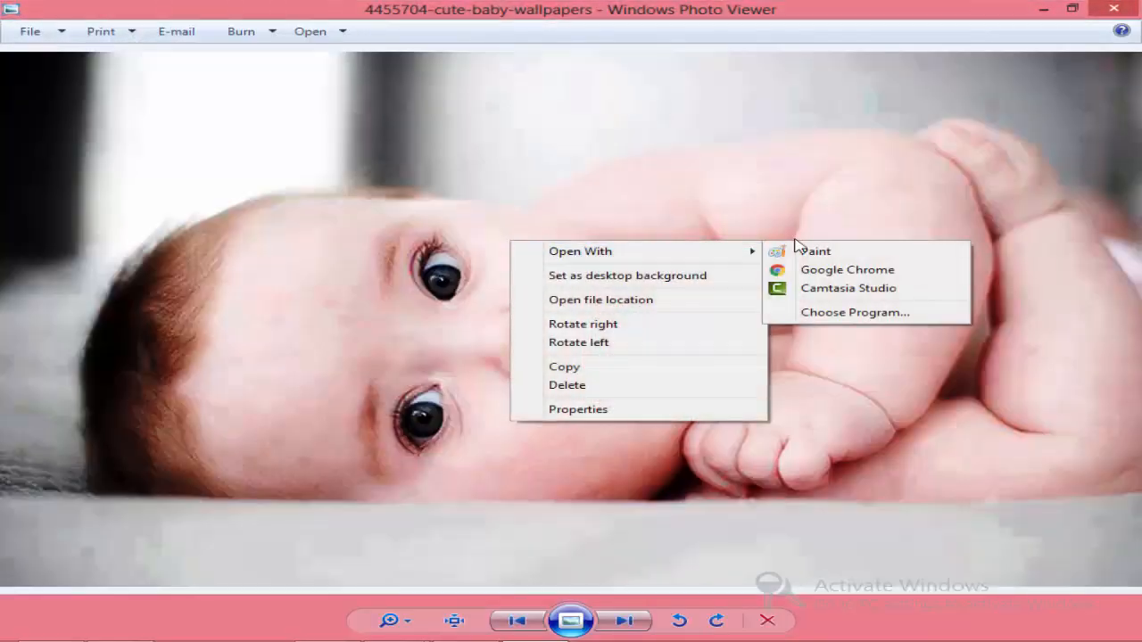
click(829, 249)
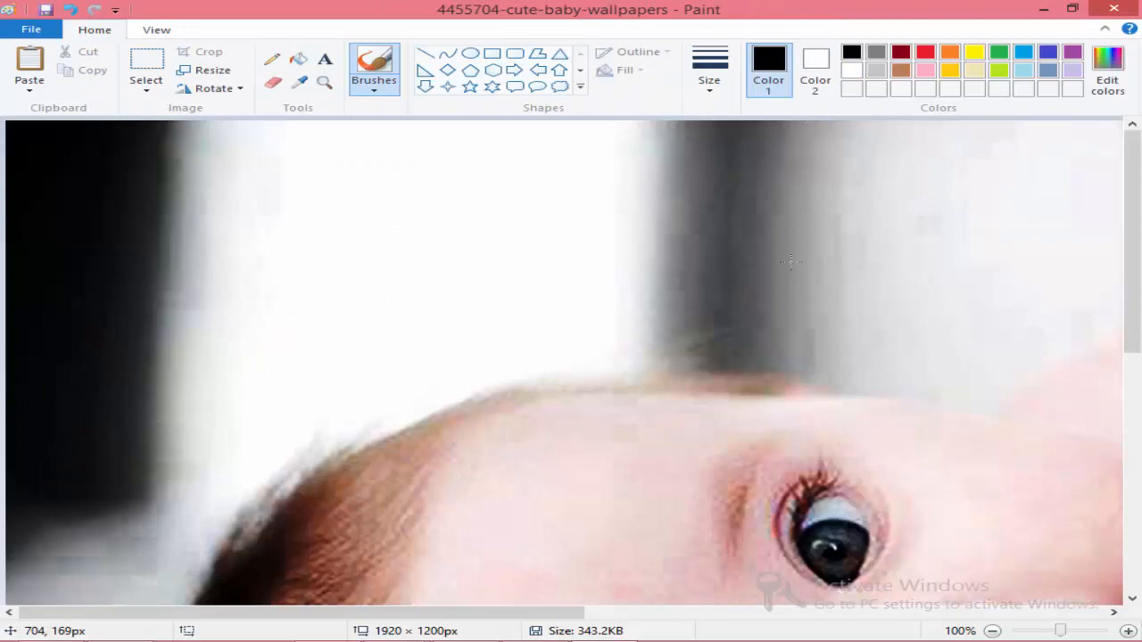
Paste the browser screenshot into Paint, crop it to the pink-outfit baby photo, and return to Imgur's upload dialog in Chrome
key(ctrl+v)
scroll(790, 261, down, 5)
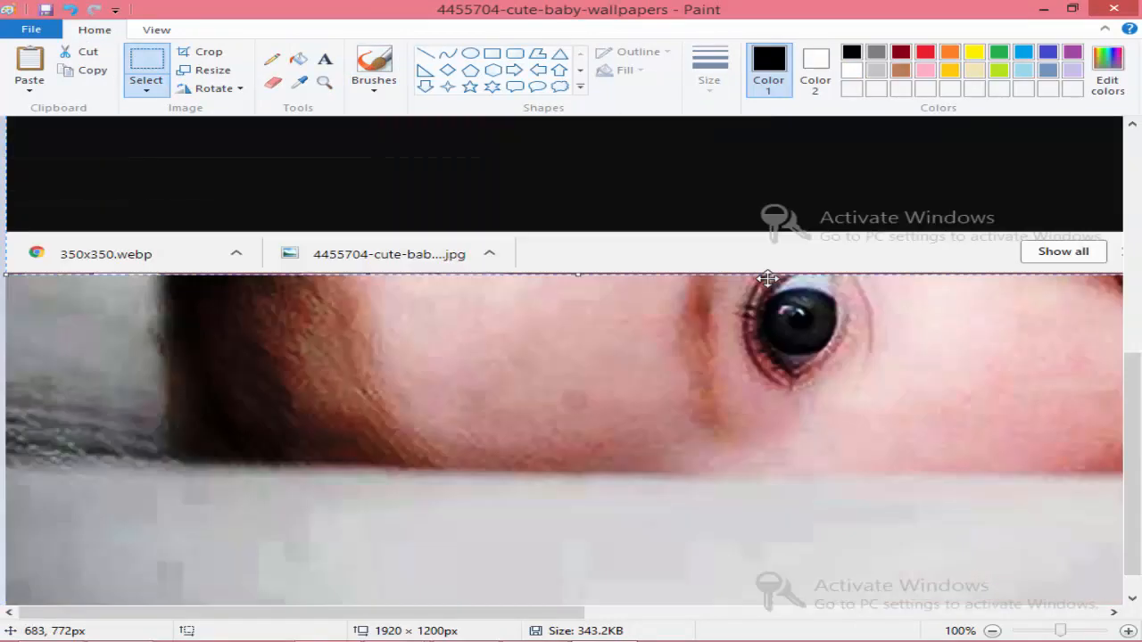
scroll(767, 280, up, 3)
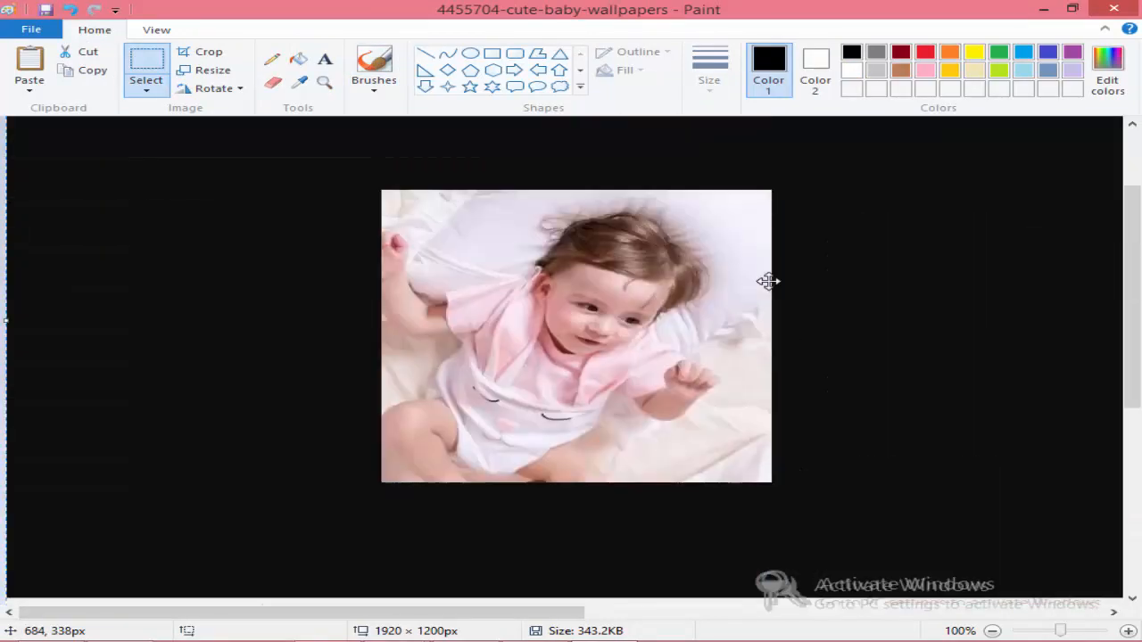
click(203, 52)
drag(355, 171, 813, 506)
click(191, 53)
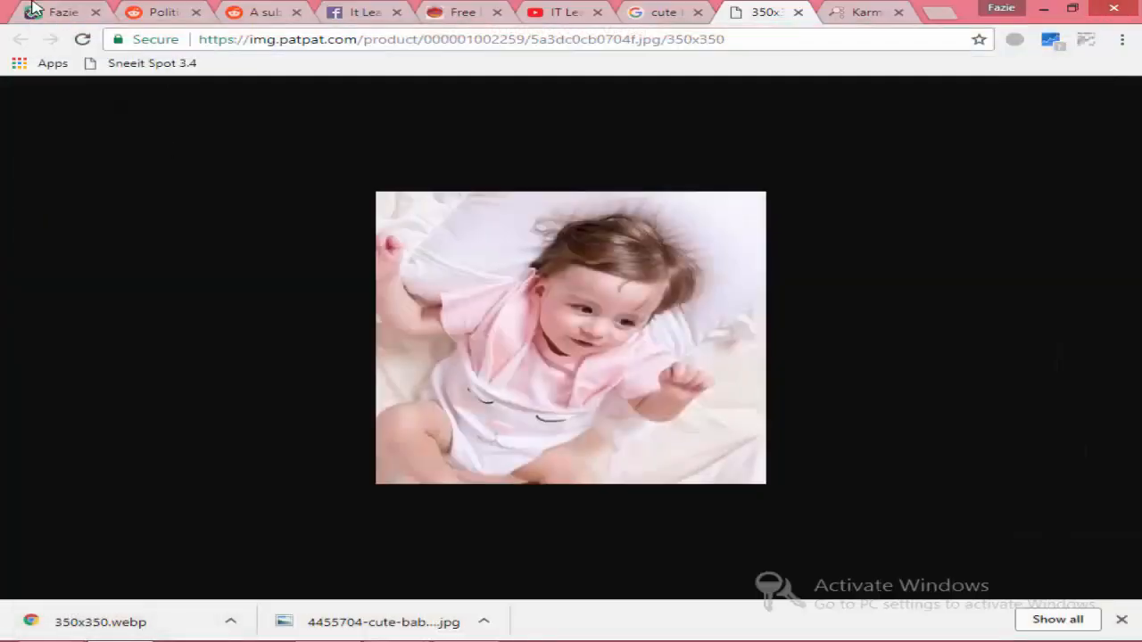
click(33, 11)
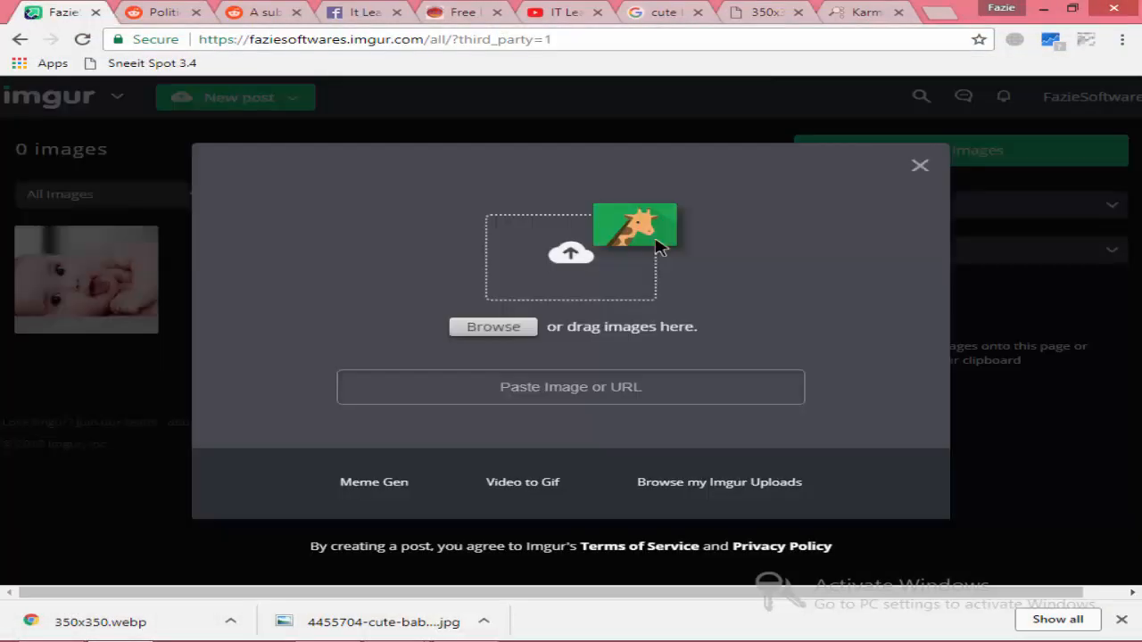
Upload the cropped pink-outfit baby image from the computer to Imgur, and close the Karma Decay and 350x350 image tabs
click(464, 326)
double_click(664, 361)
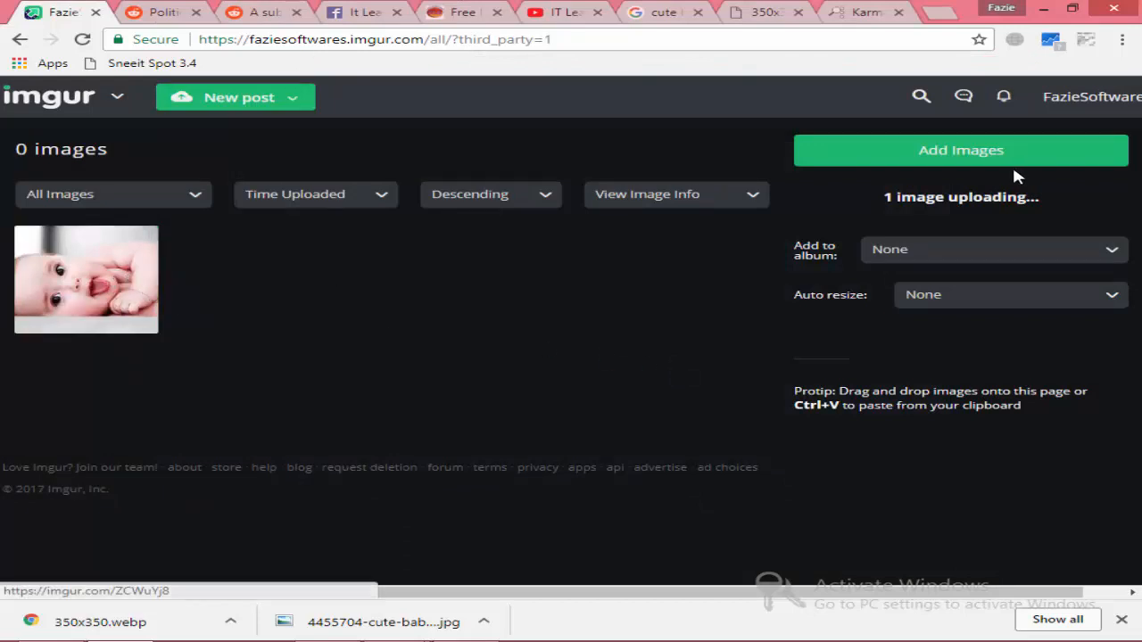
click(876, 11)
click(898, 12)
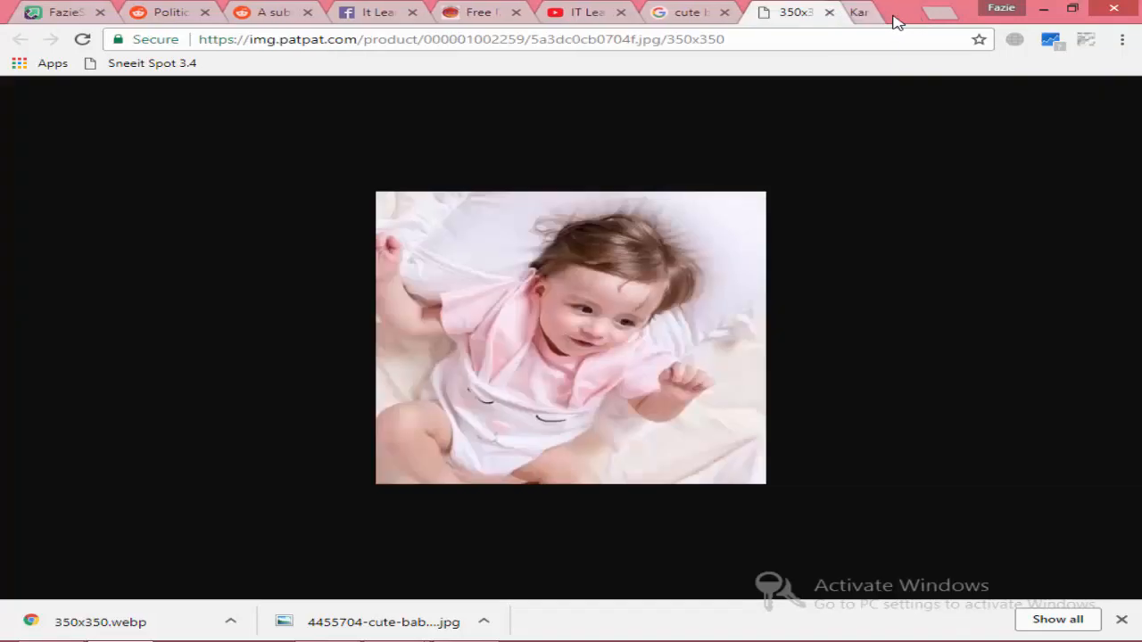
click(898, 13)
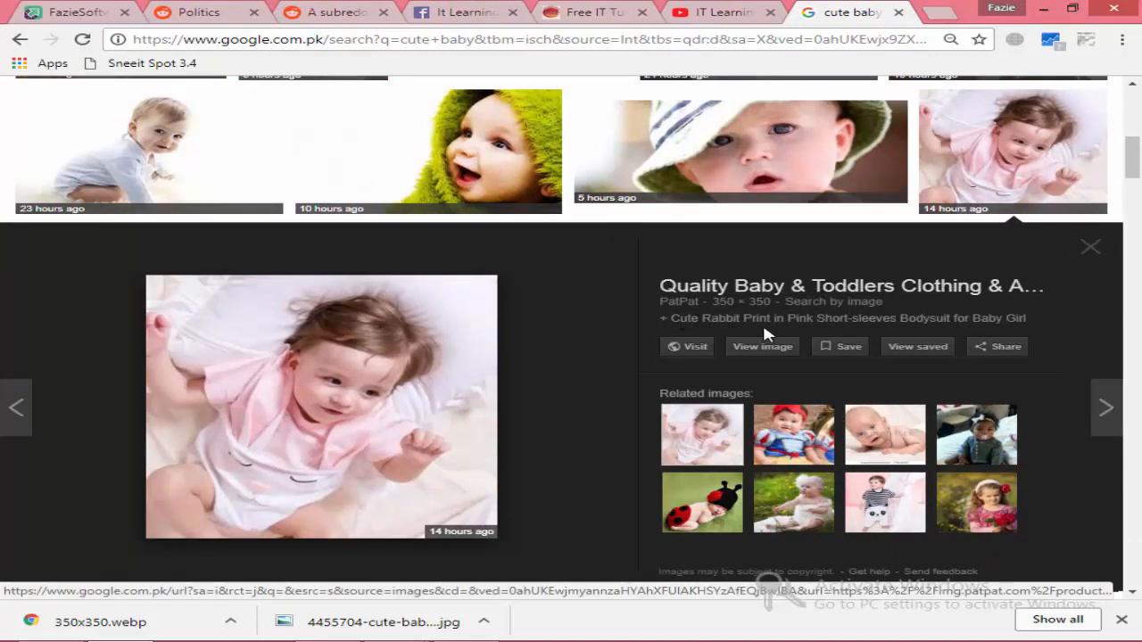
Write the title "Cute Baby Enjoying" in the browser's address field, copy it to the clipboard, and clear the field
scroll(748, 204, down, 2)
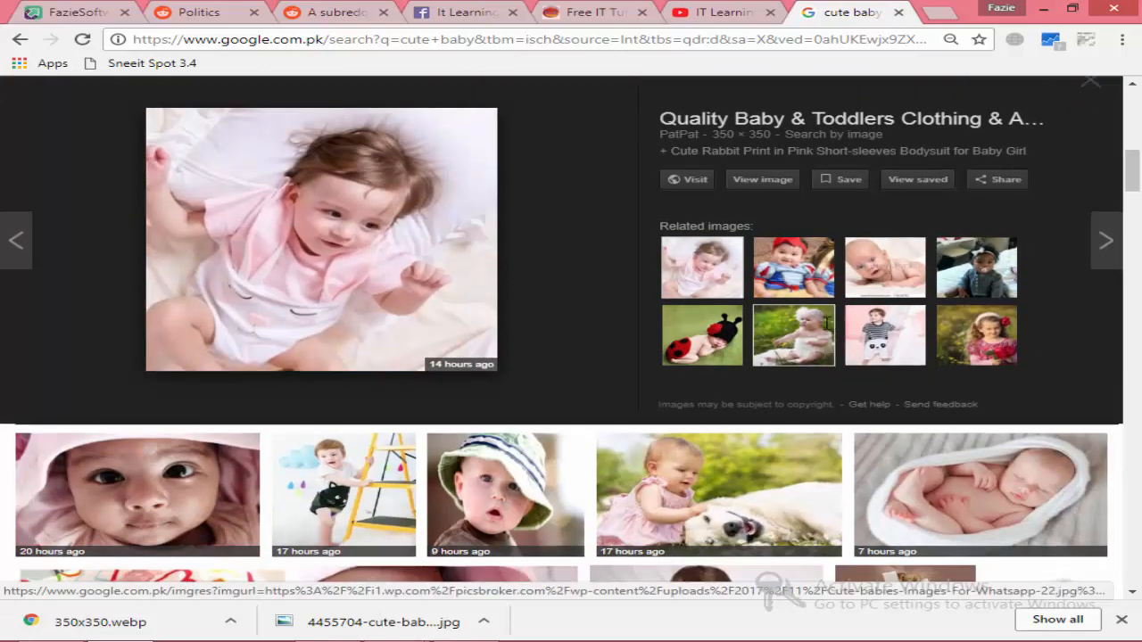
click(335, 45)
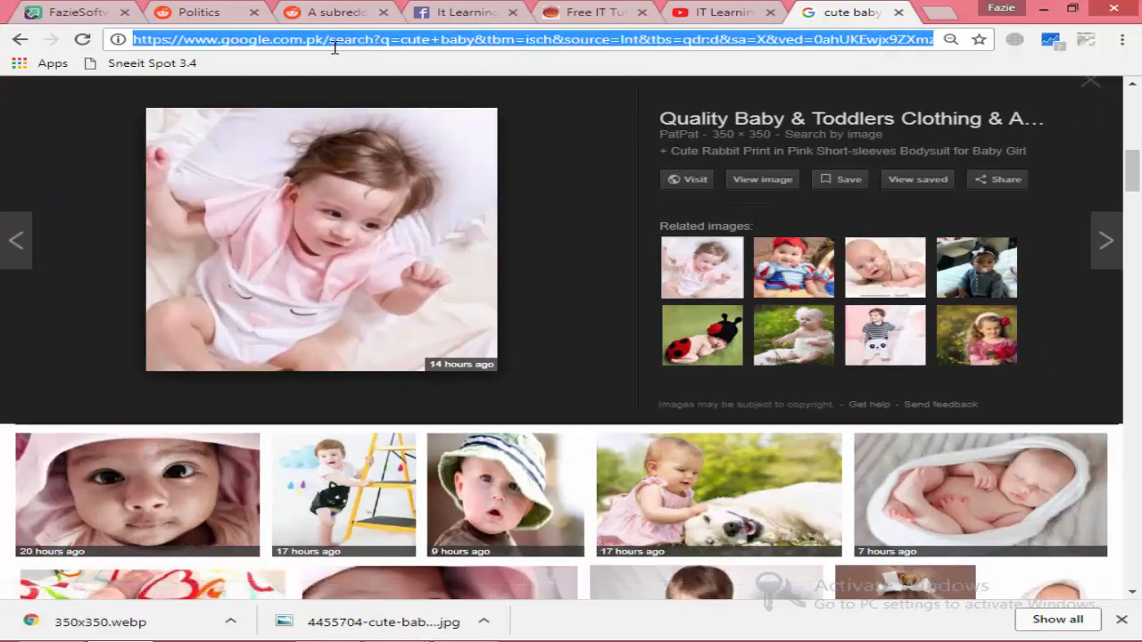
text(Cute)
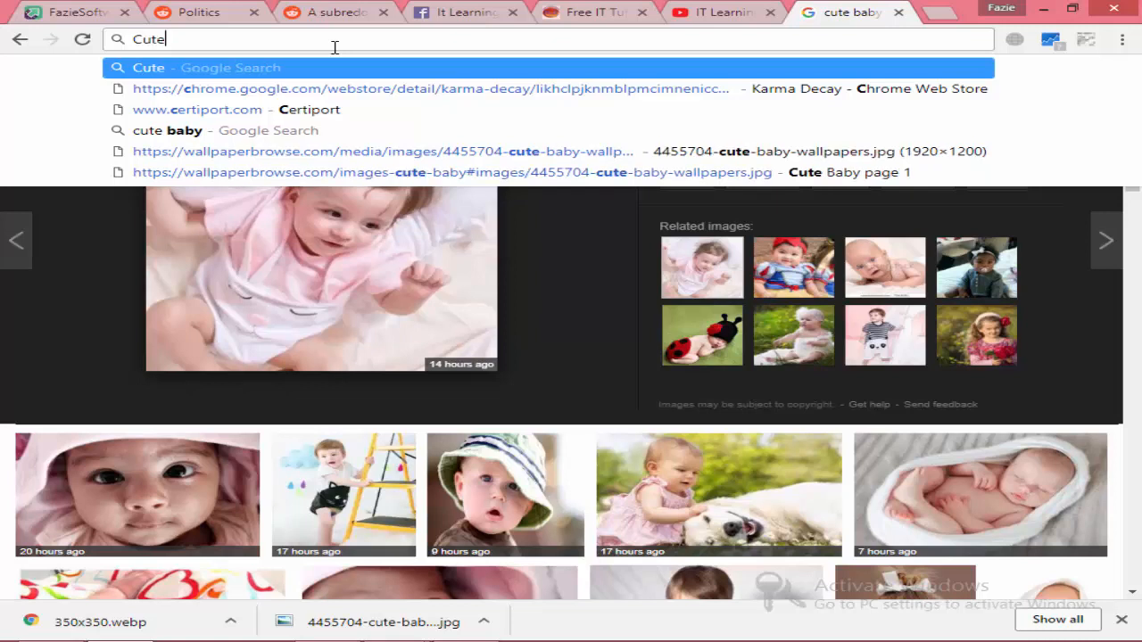
text(b)
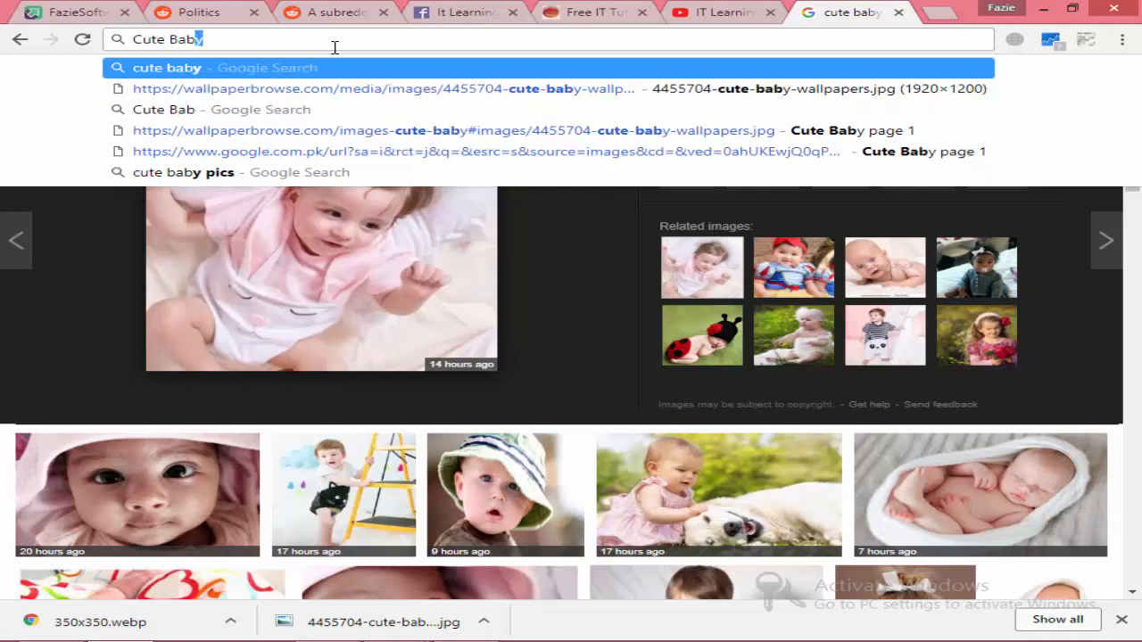
text(y Enjoyin)
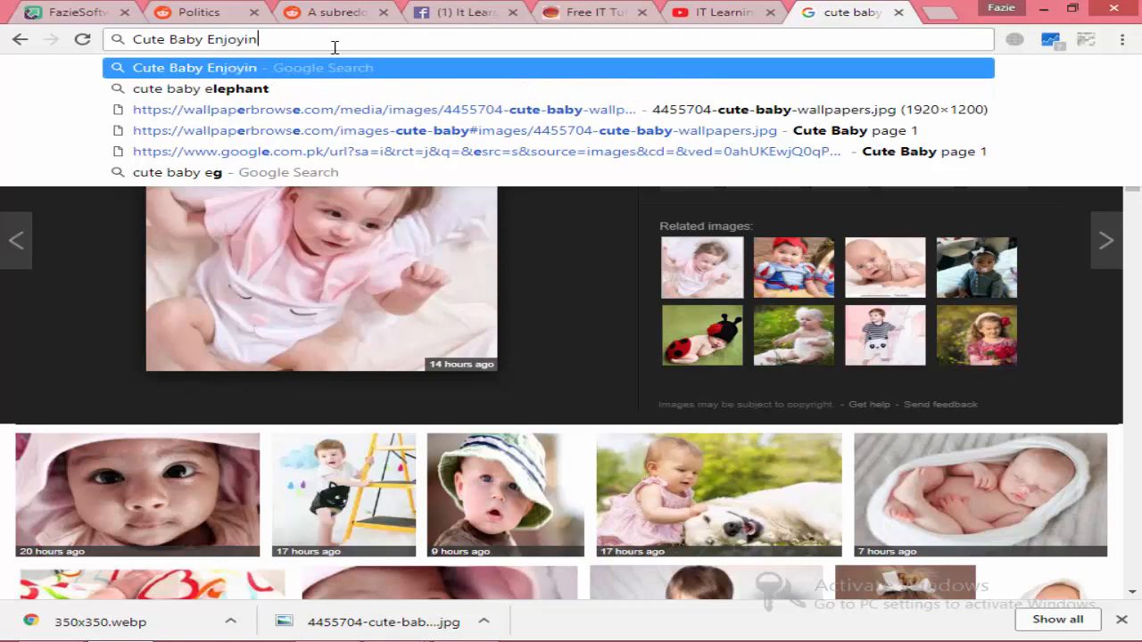
text(g)
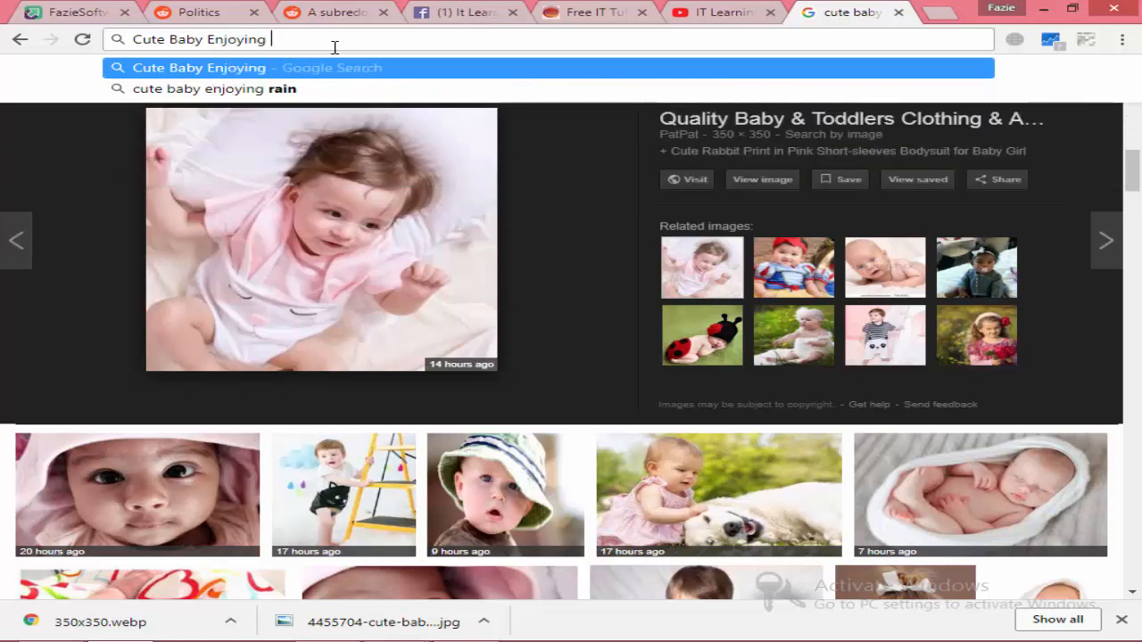
key(ctrl+a)
key(ctrl+c)
key(BackSpace)
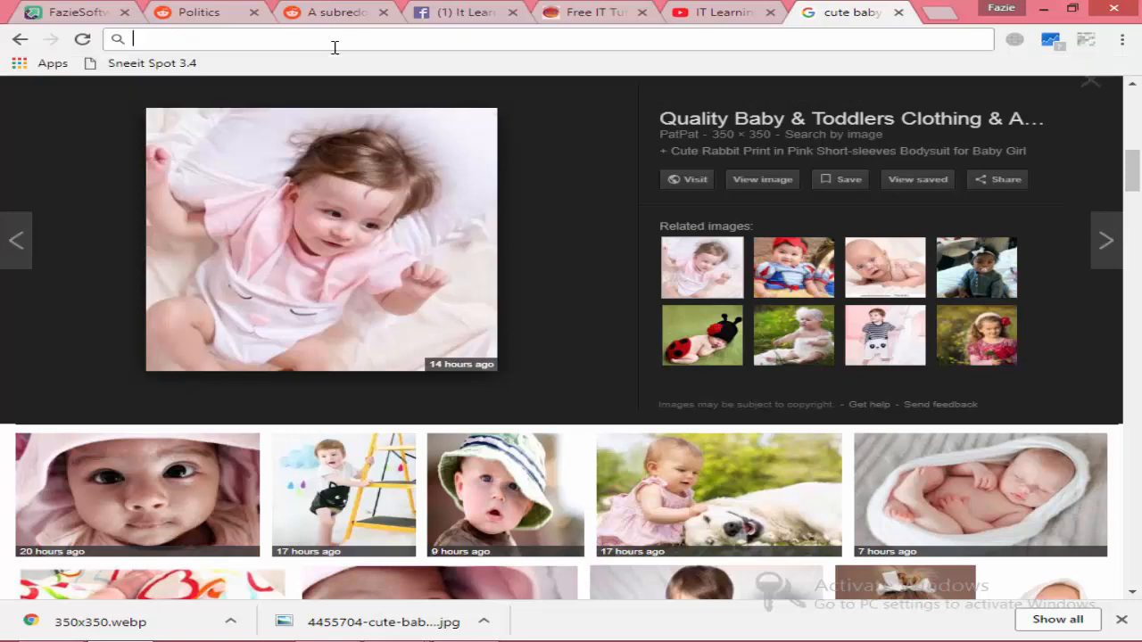
Open the uploaded pink-outfit baby image on Imgur and paste "Cute Baby Enjoying" as its post title
click(103, 11)
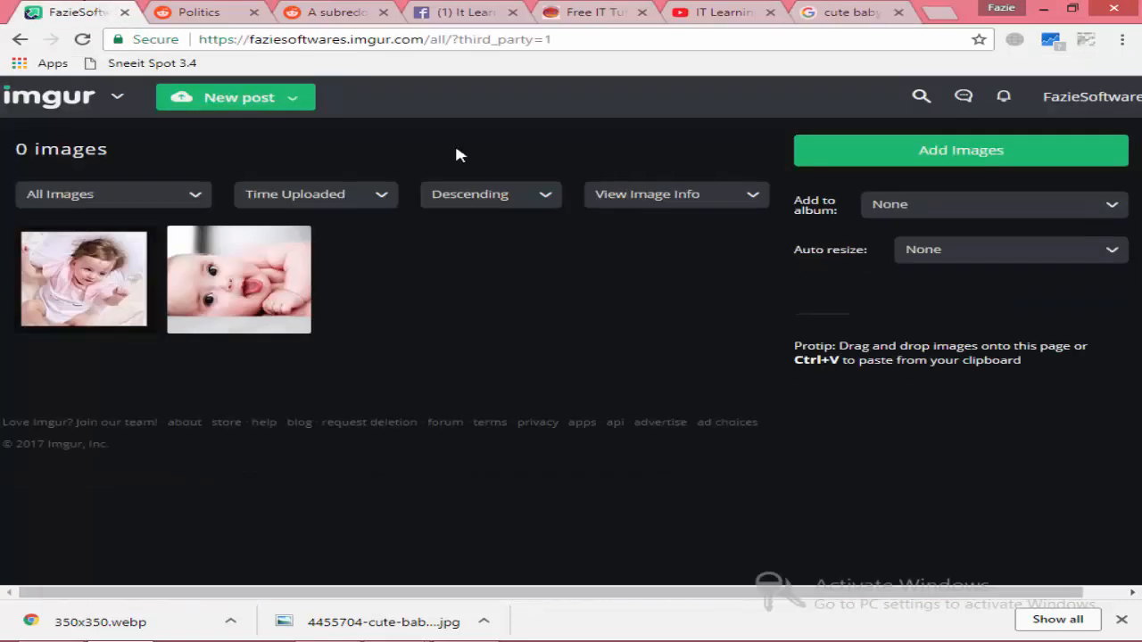
click(123, 267)
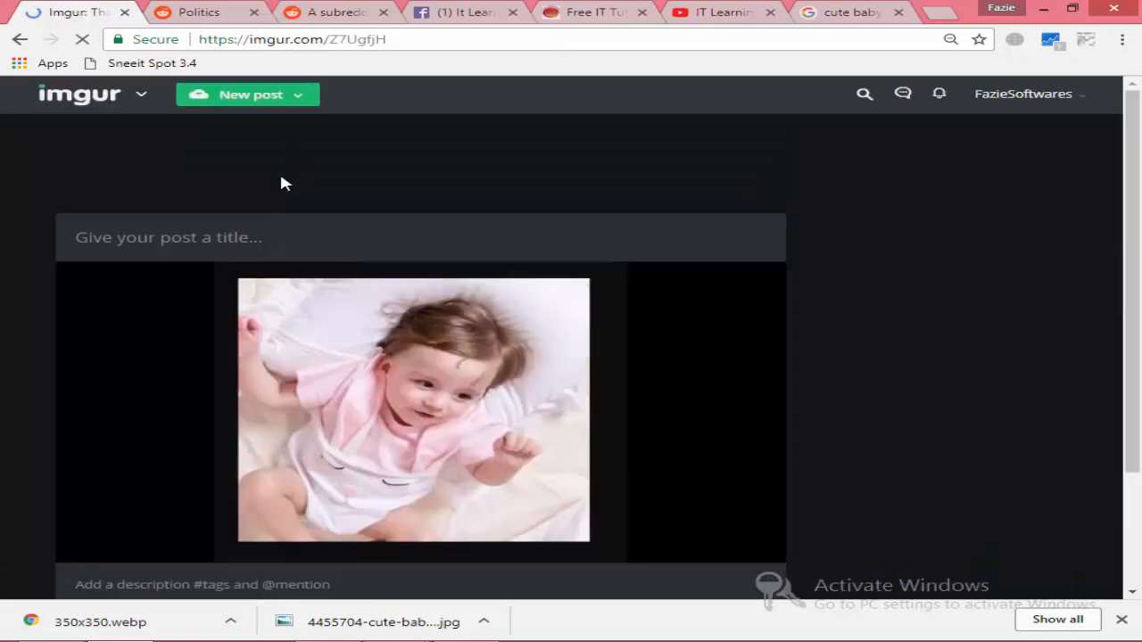
right_click(191, 236)
click(289, 339)
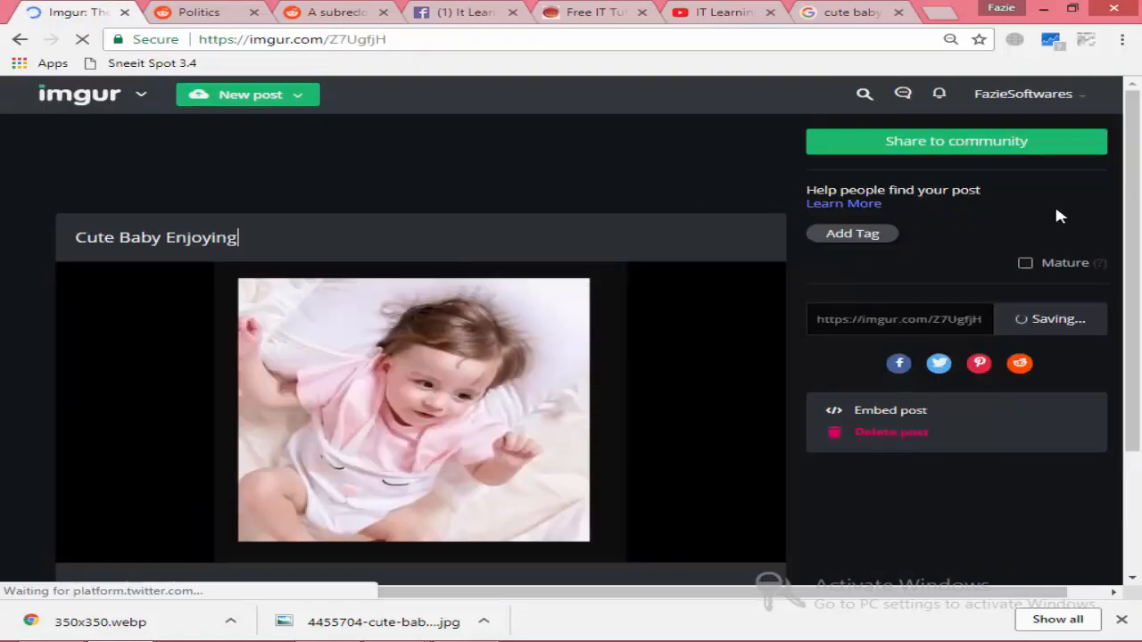
Share the "Cute Baby Enjoying" post to the Imgur community and look over its gallery page
scroll(862, 378, down, 1)
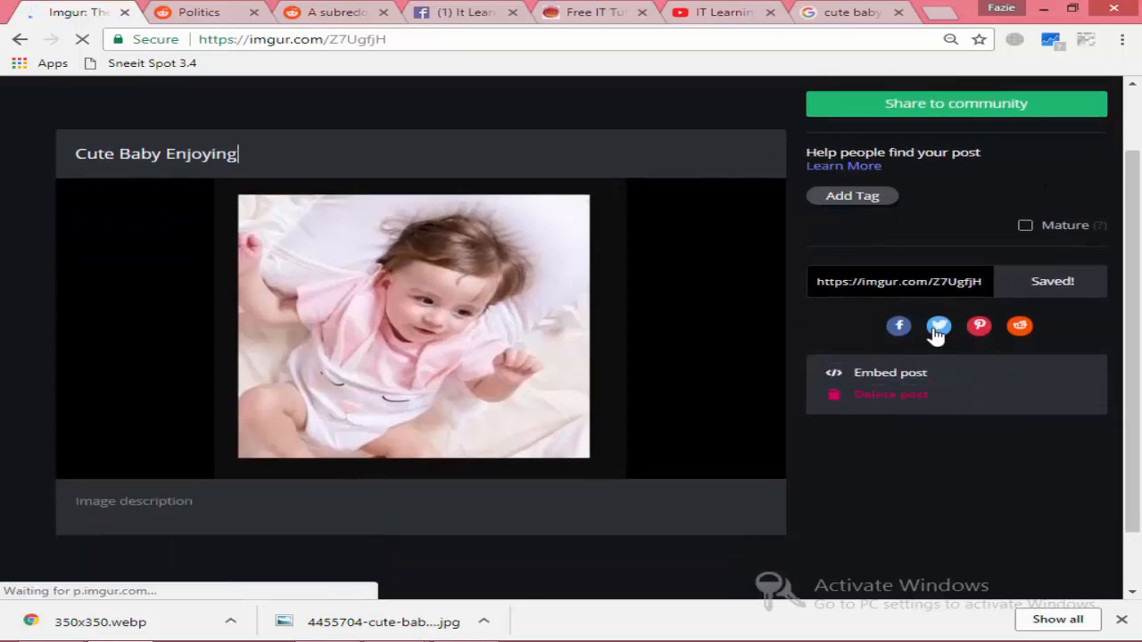
scroll(938, 327, up, 1)
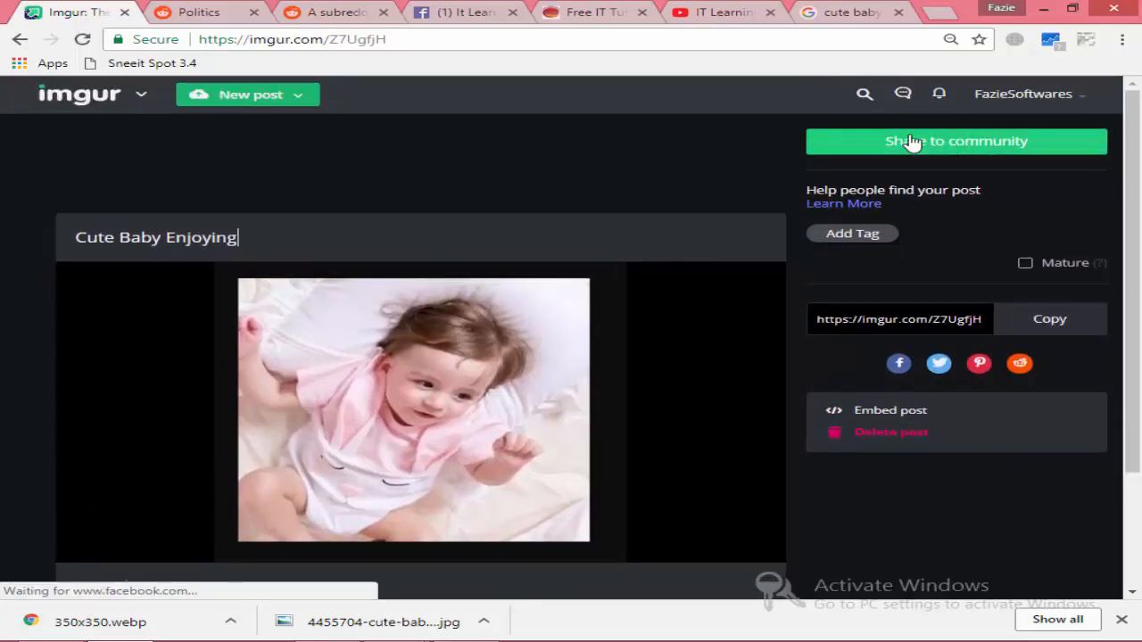
scroll(515, 354, down, 1)
scroll(515, 353, down, 1)
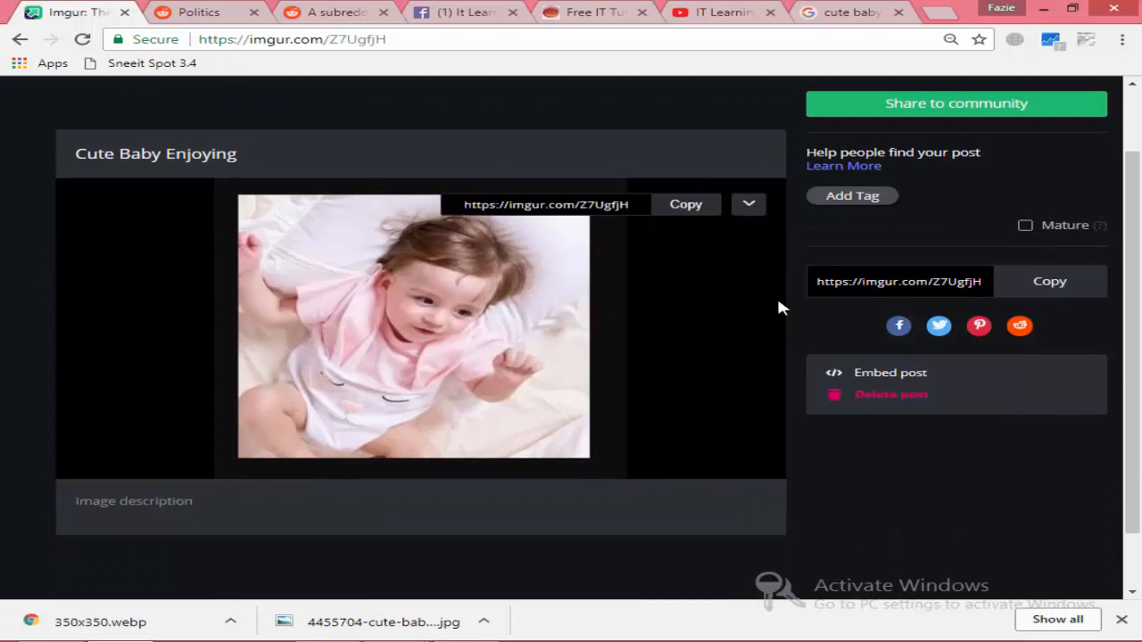
click(1053, 287)
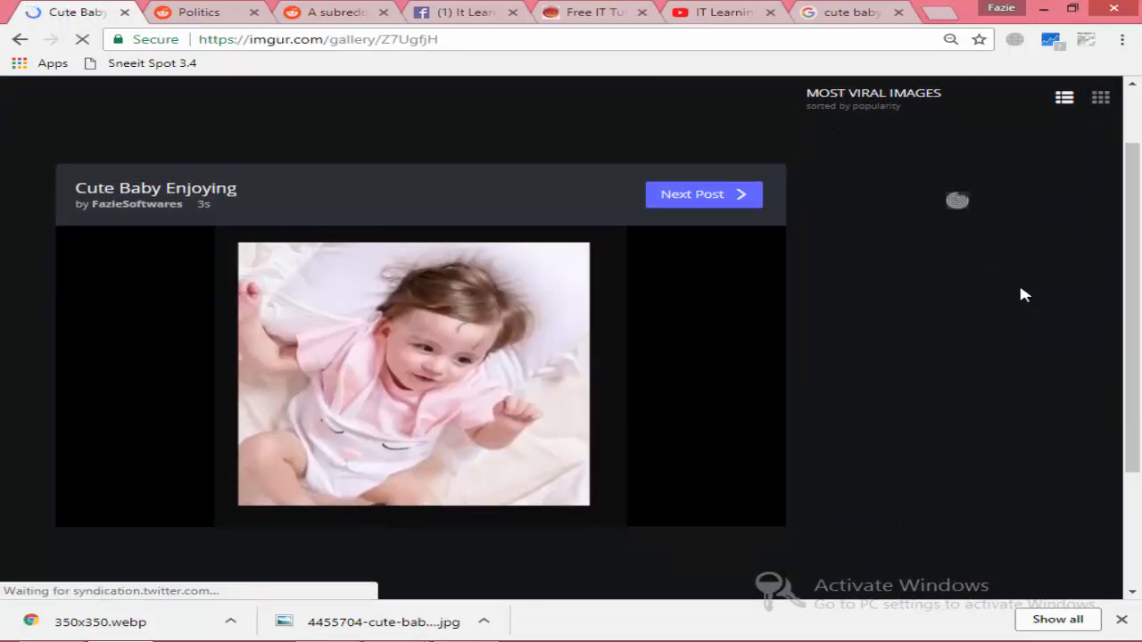
scroll(1021, 288, down, 1)
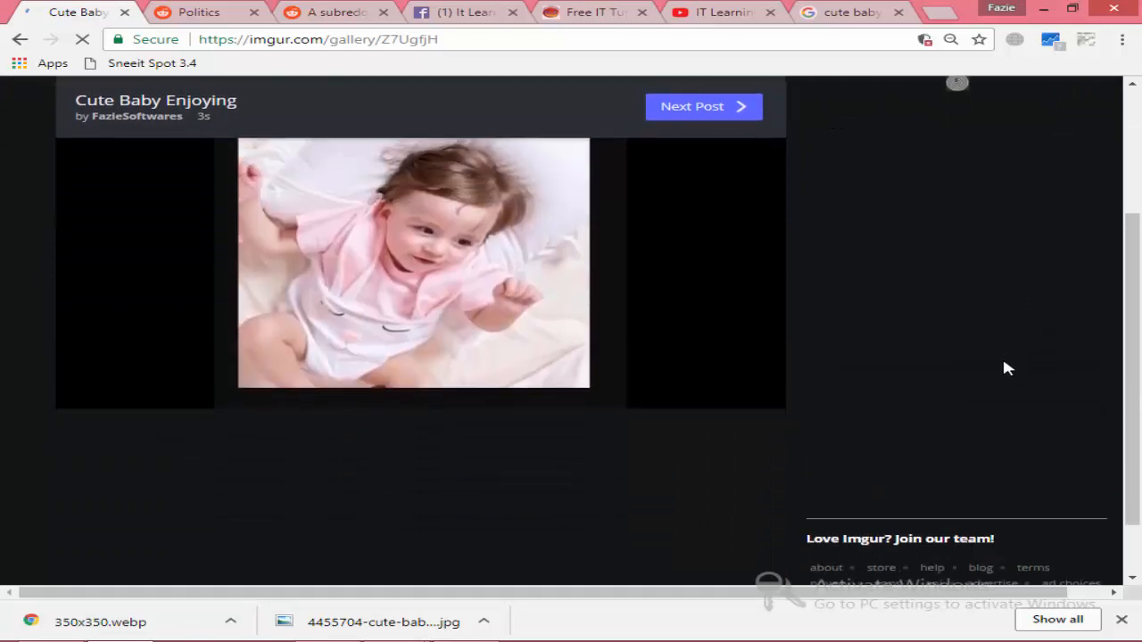
scroll(788, 307, down, 1)
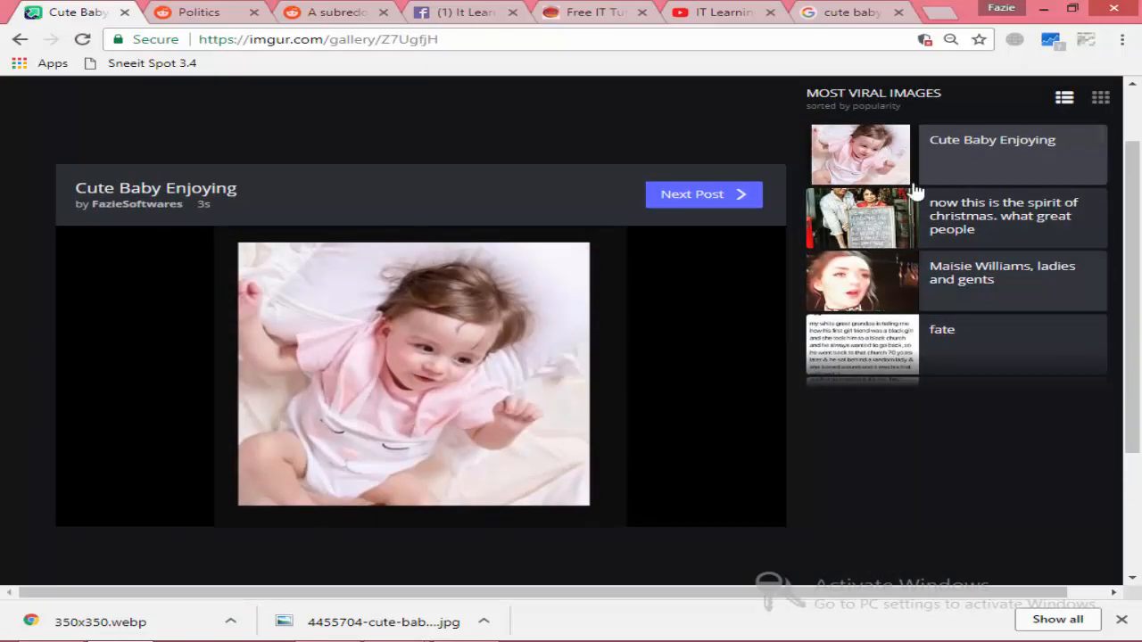
scroll(449, 312, up, 1)
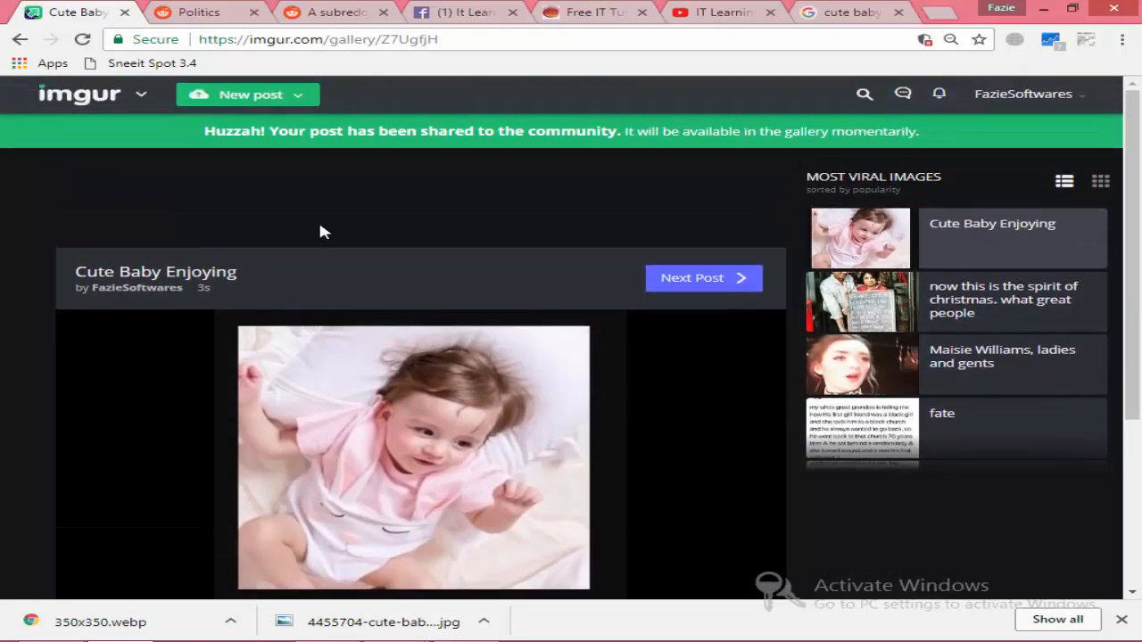
Open the post author's Imgur profile from the gallery post and look through the profile page
click(139, 289)
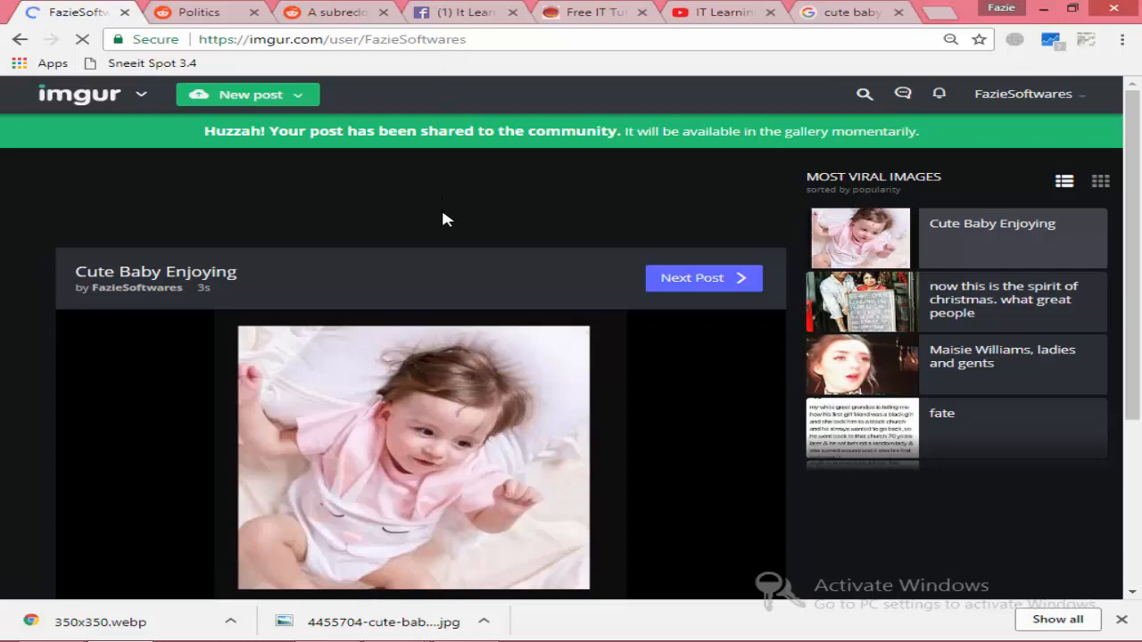
scroll(546, 352, down, 3)
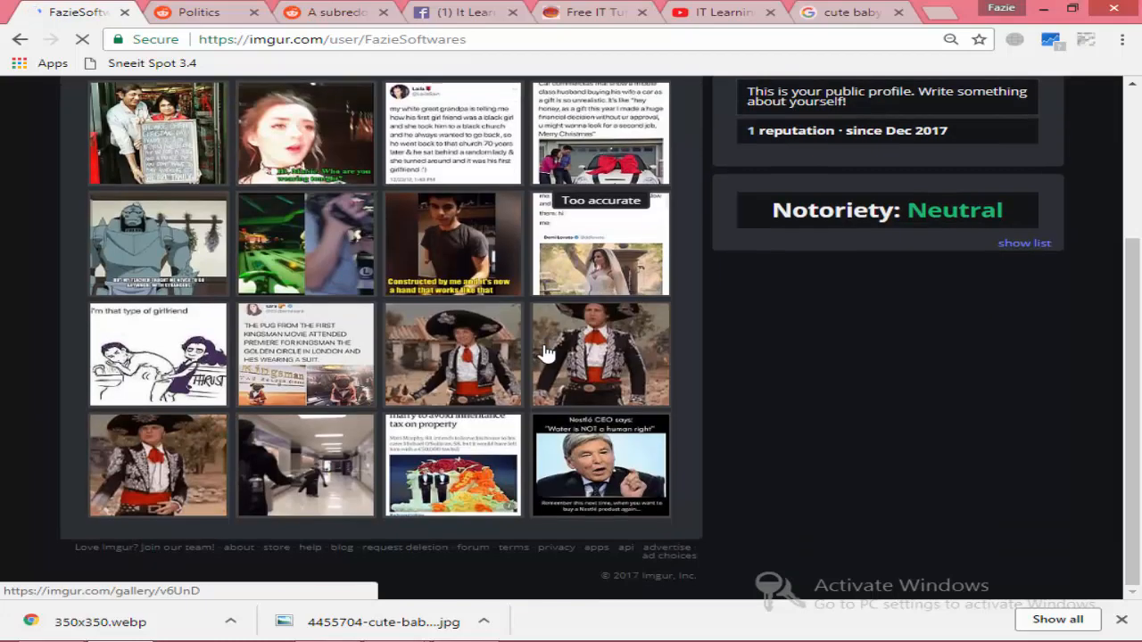
scroll(546, 352, up, 3)
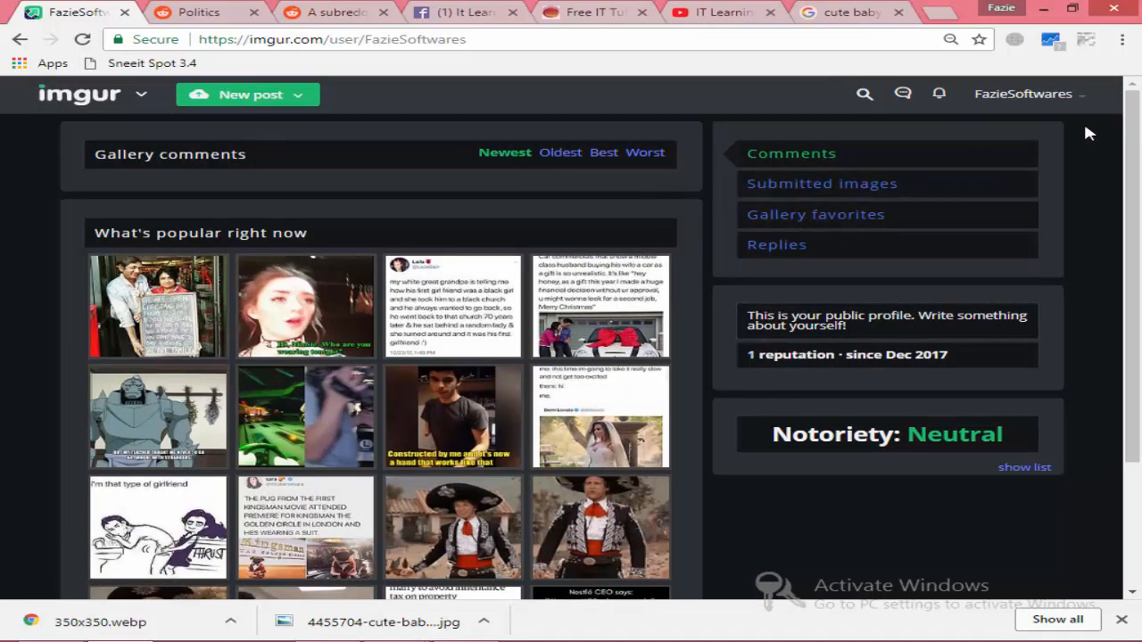
Return to the account's Imgur images, open the "Cute Baby Enjoying" picture, and copy its Image Link
mouse_move(1070, 88)
click(1030, 129)
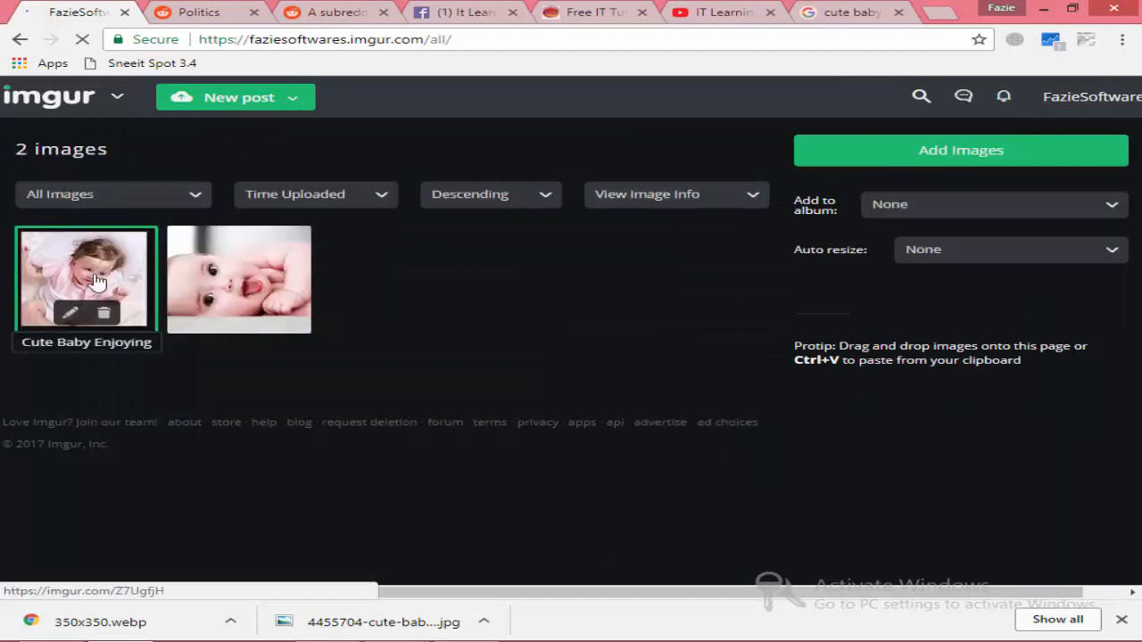
click(95, 282)
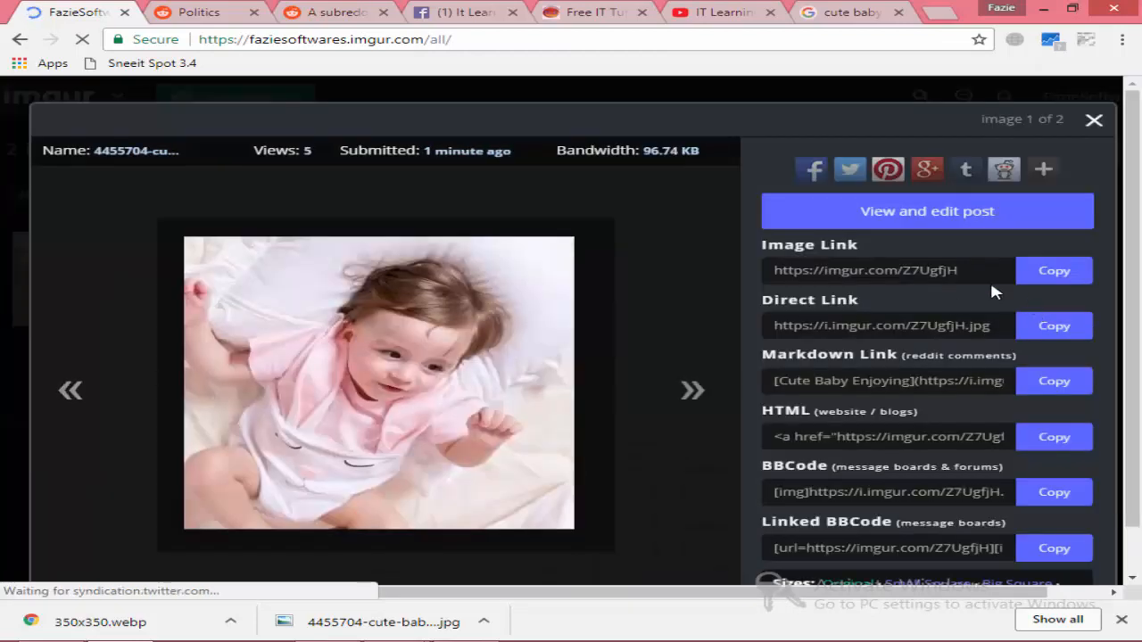
click(1058, 278)
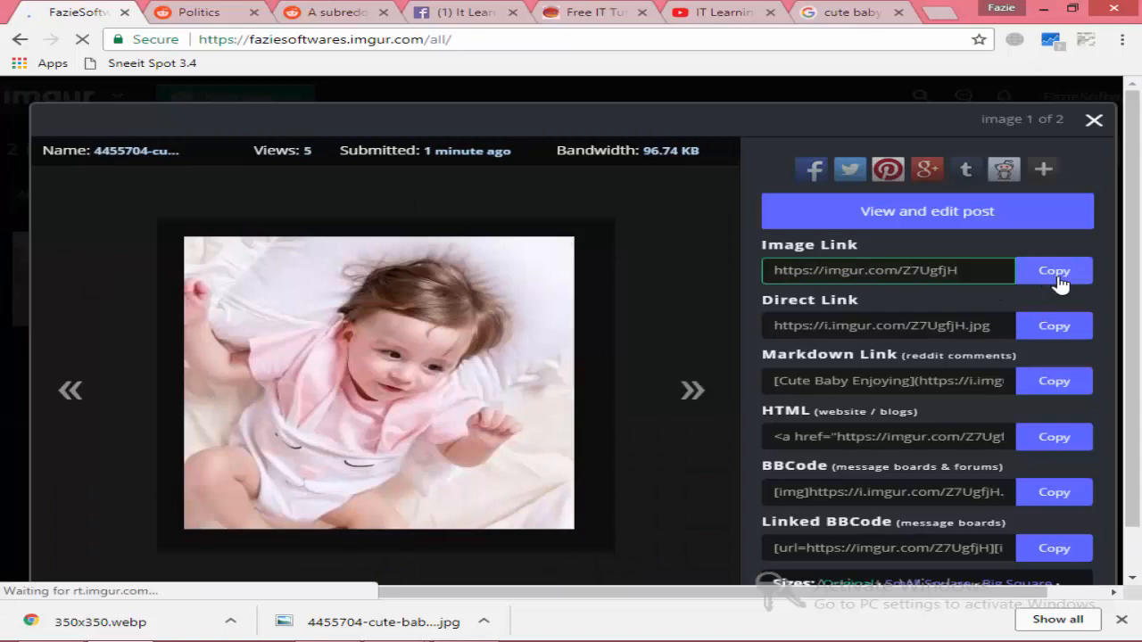
Switch to the r/aww subreddit on Reddit and open its form for submitting a new link
click(203, 12)
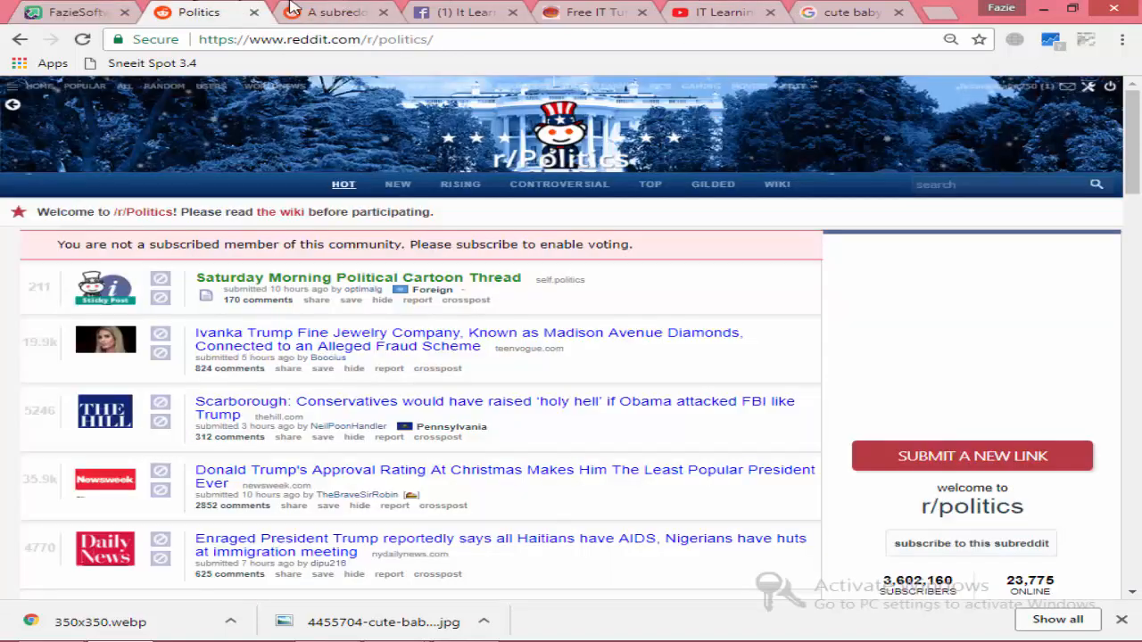
click(339, 11)
scroll(509, 298, up, 3)
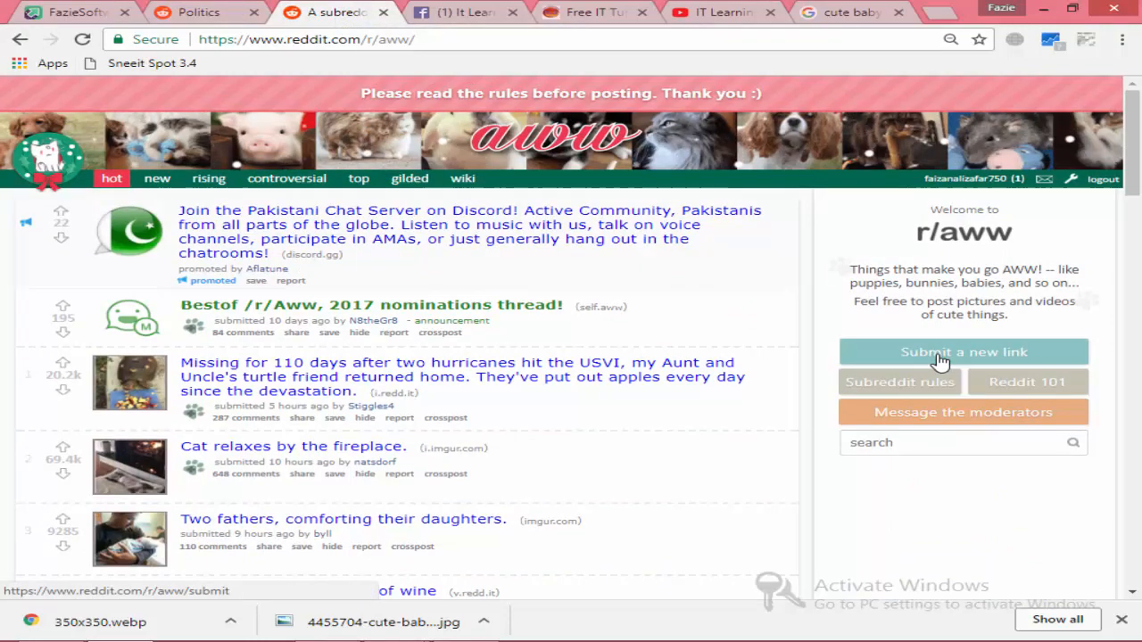
click(939, 357)
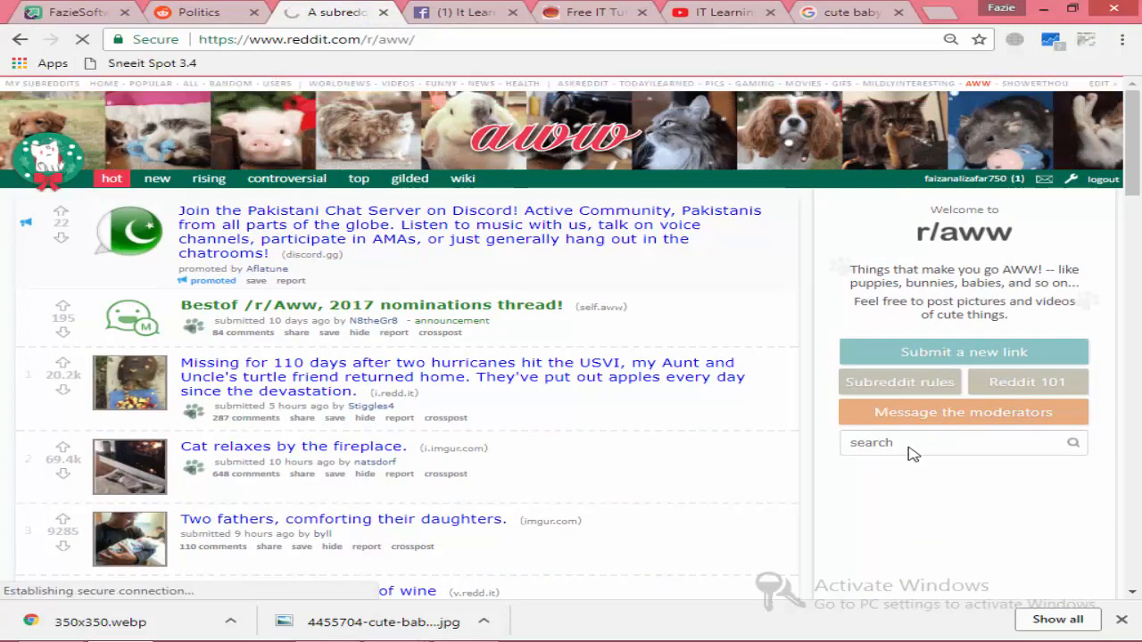
scroll(907, 453, down, 10)
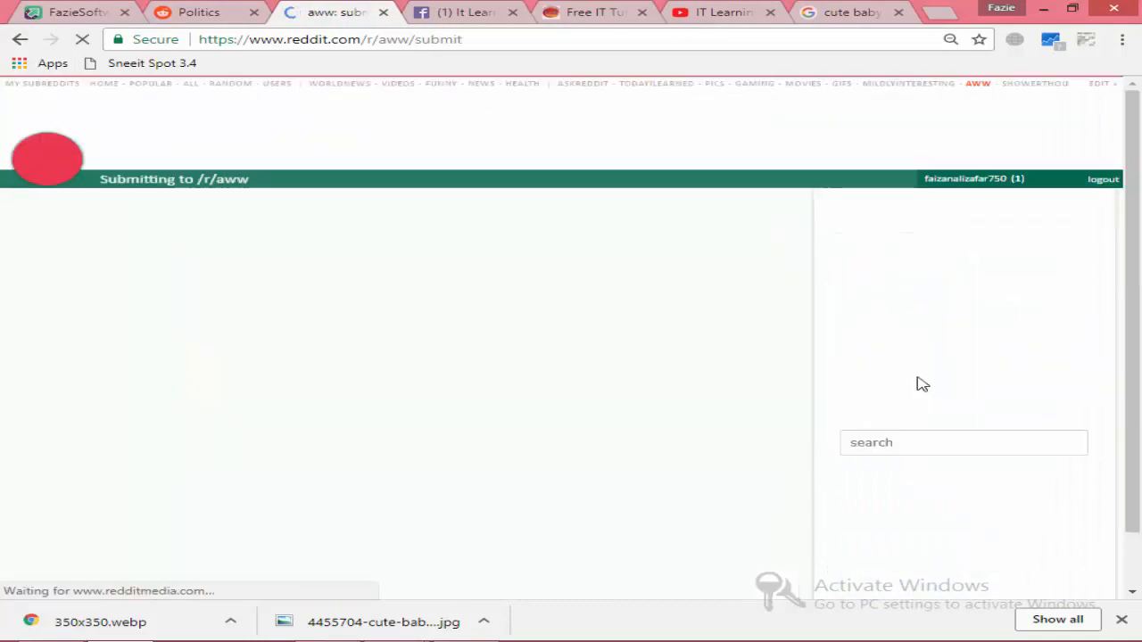
scroll(255, 273, down, 3)
scroll(247, 290, up, 3)
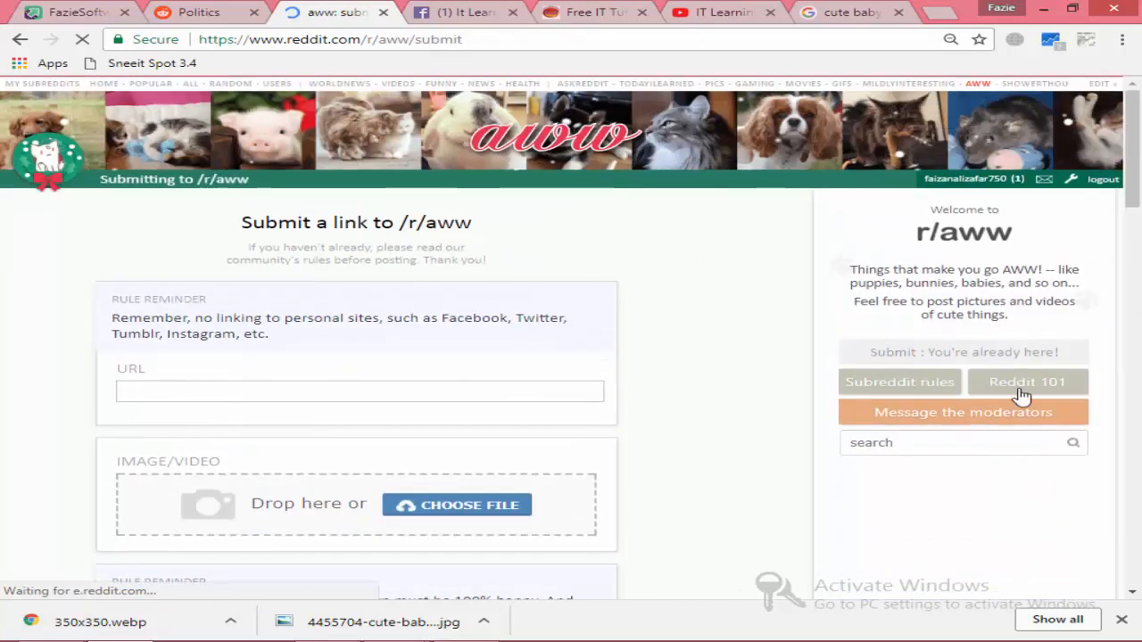
click(294, 397)
right_click(293, 398)
click(397, 502)
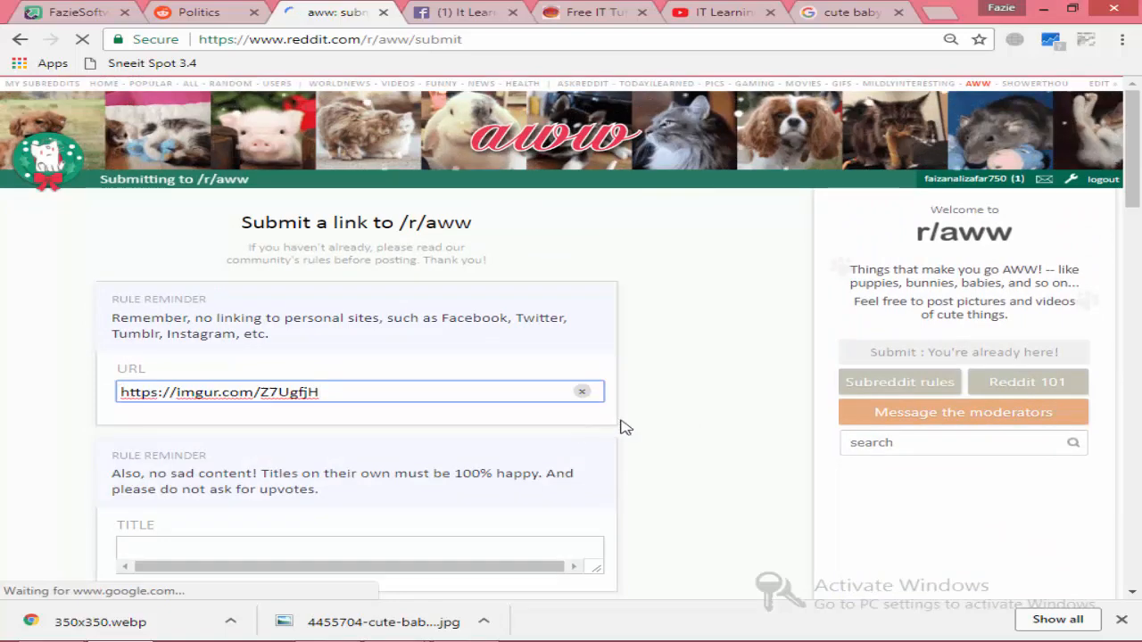
scroll(652, 425, down, 3)
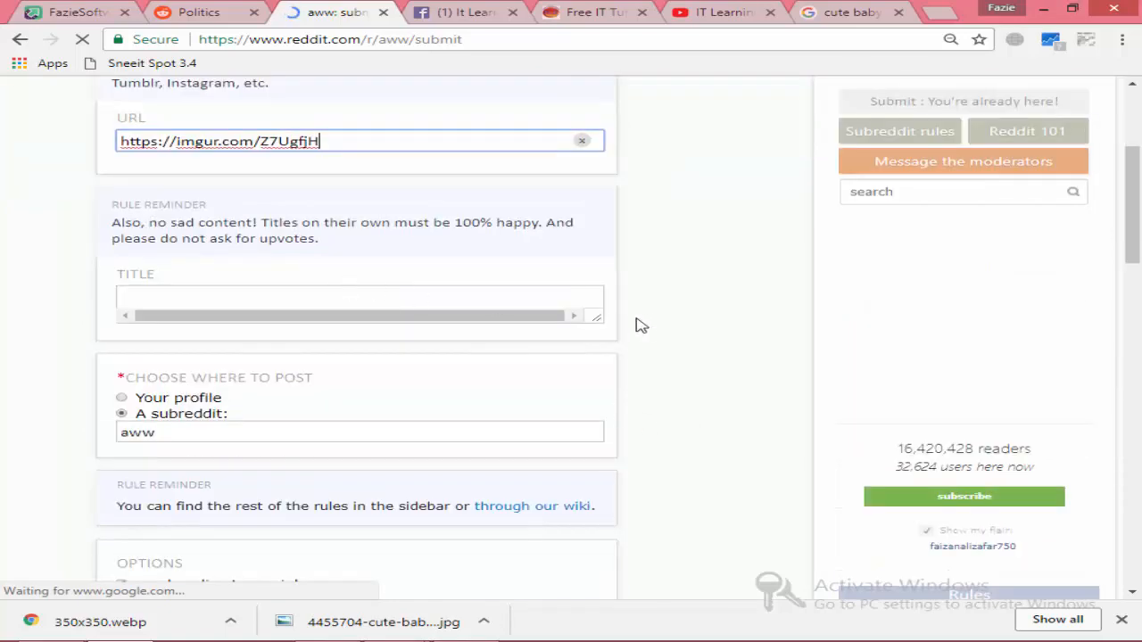
scroll(489, 375, down, 1)
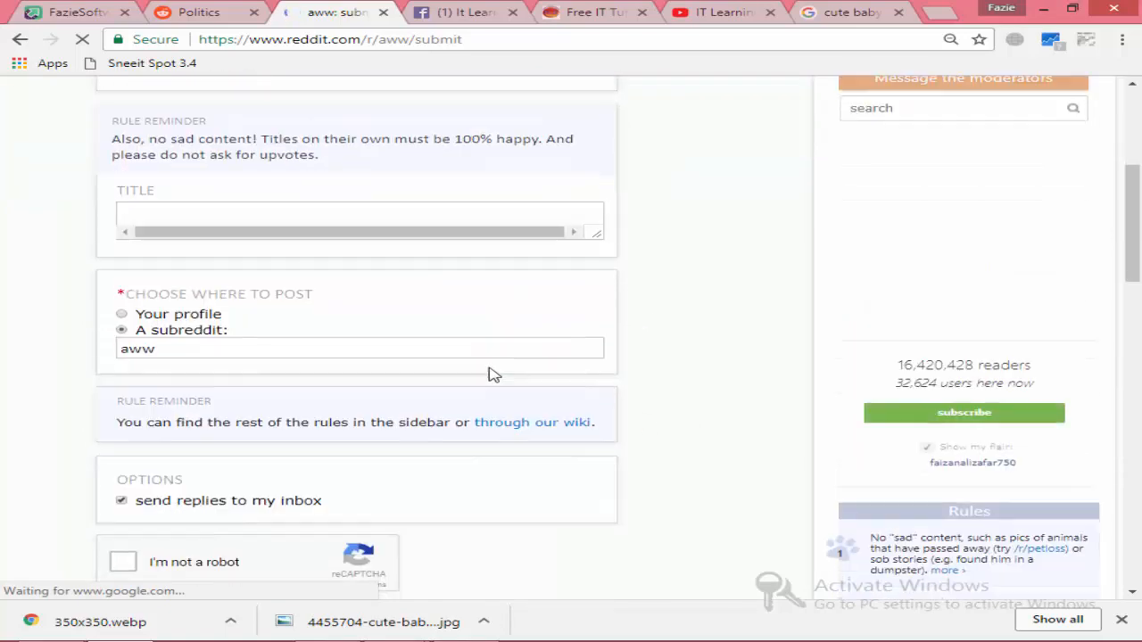
scroll(400, 382, down, 1)
scroll(361, 348, up, 3)
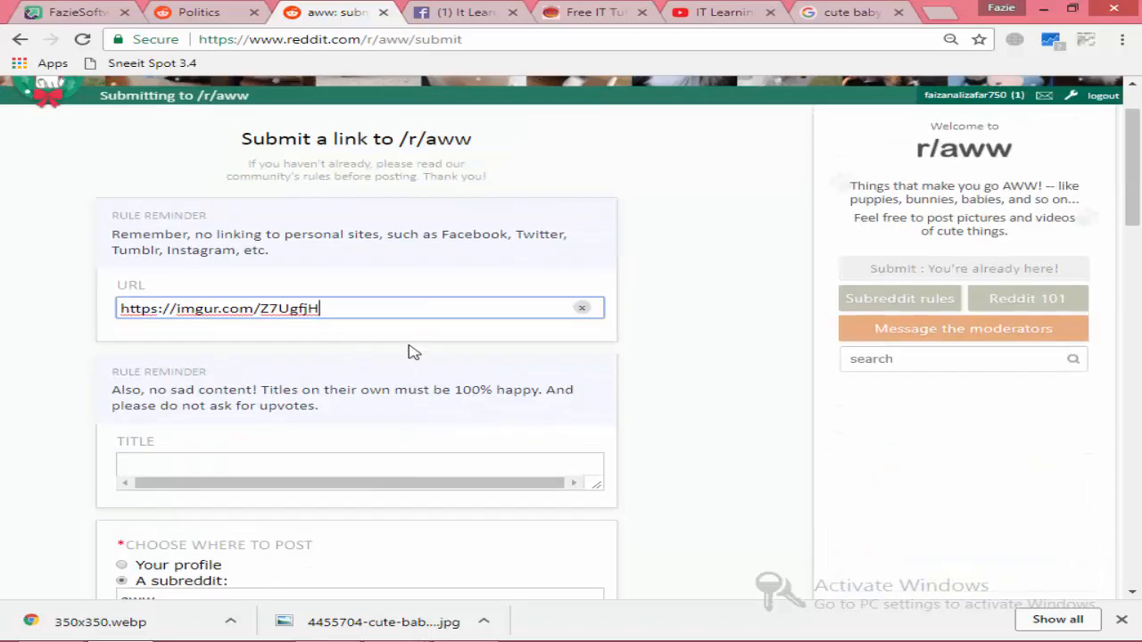
click(259, 465)
scroll(353, 397, down, 2)
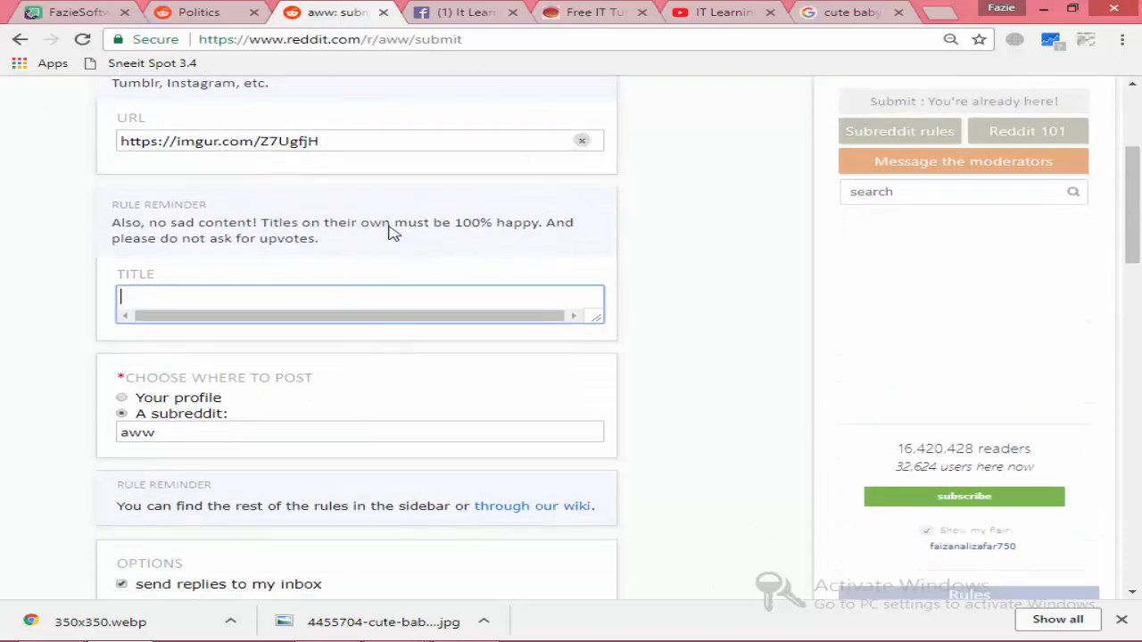
click(354, 143)
scroll(355, 258, up, 1)
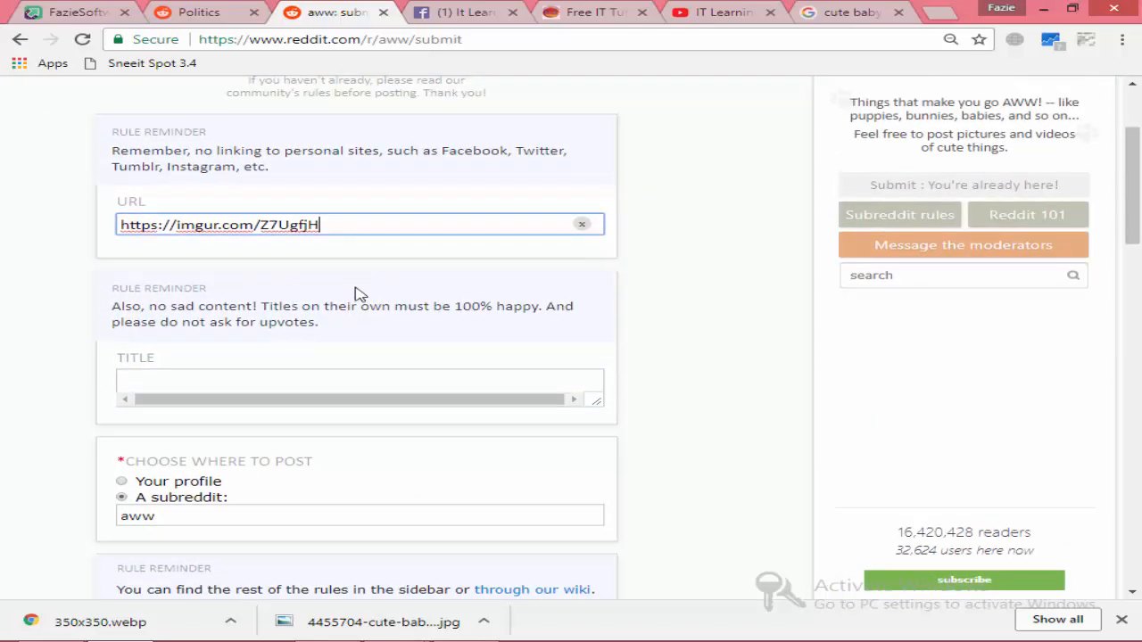
scroll(355, 295, up, 1)
Return to the picture's Imgur page and copy its title, "Cute Baby Enjoying"
click(837, 11)
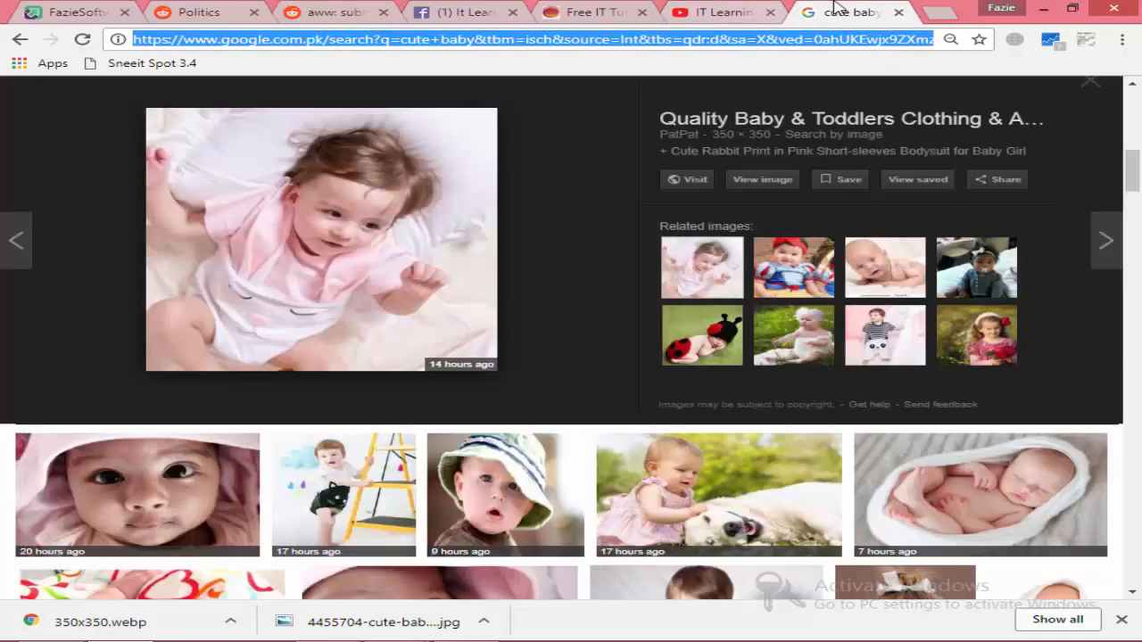
click(120, 9)
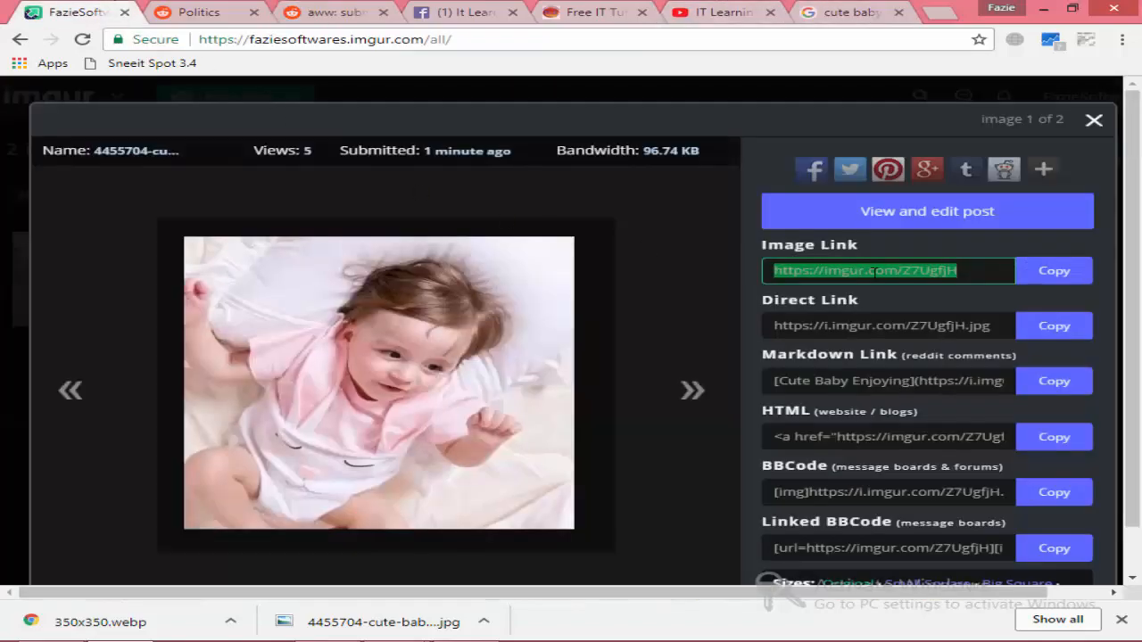
scroll(191, 242, down, 1)
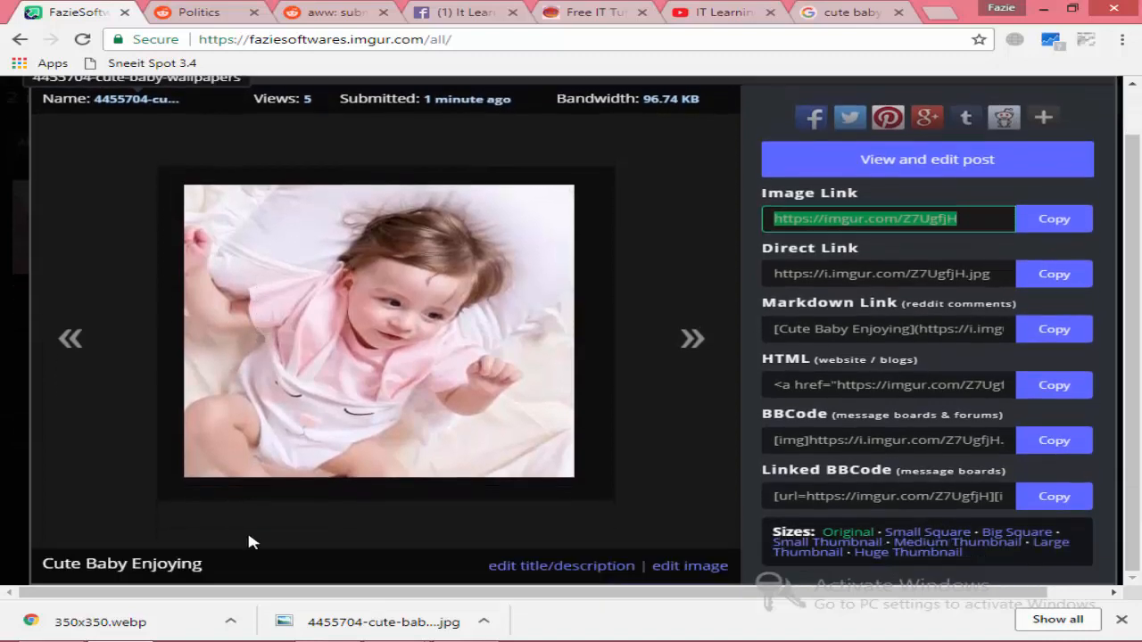
drag(217, 563, 49, 562)
right_click(86, 562)
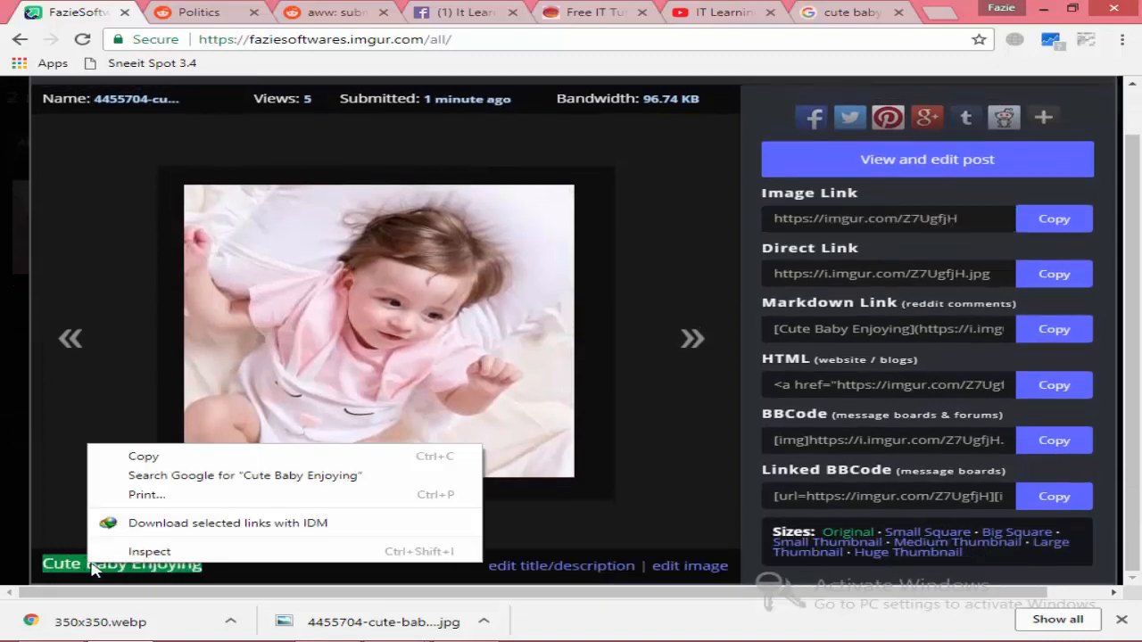
click(143, 457)
Go back to the r/aww submission form and paste "Cute Baby Enjoying" as the post title
click(746, 10)
click(639, 9)
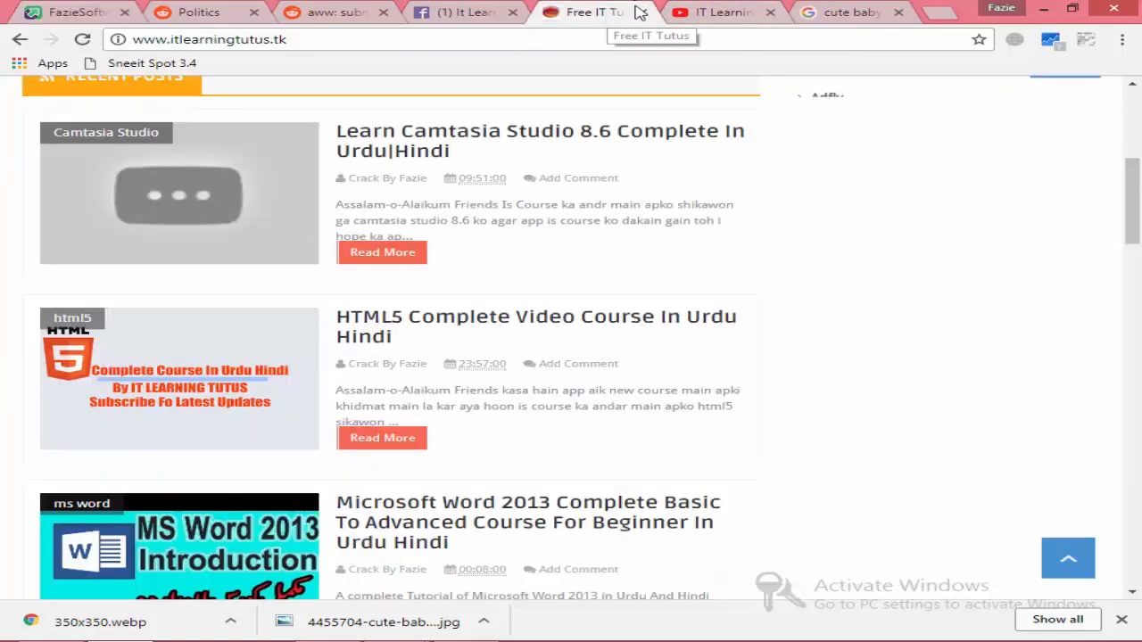
click(810, 9)
click(434, 9)
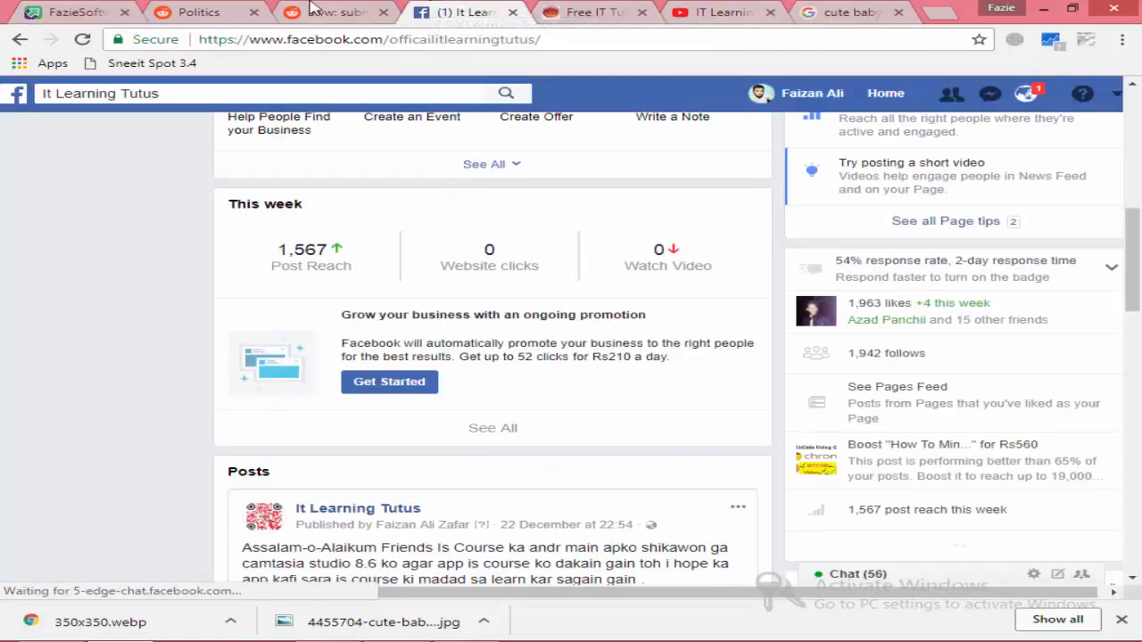
click(321, 10)
scroll(330, 261, down, 3)
click(255, 217)
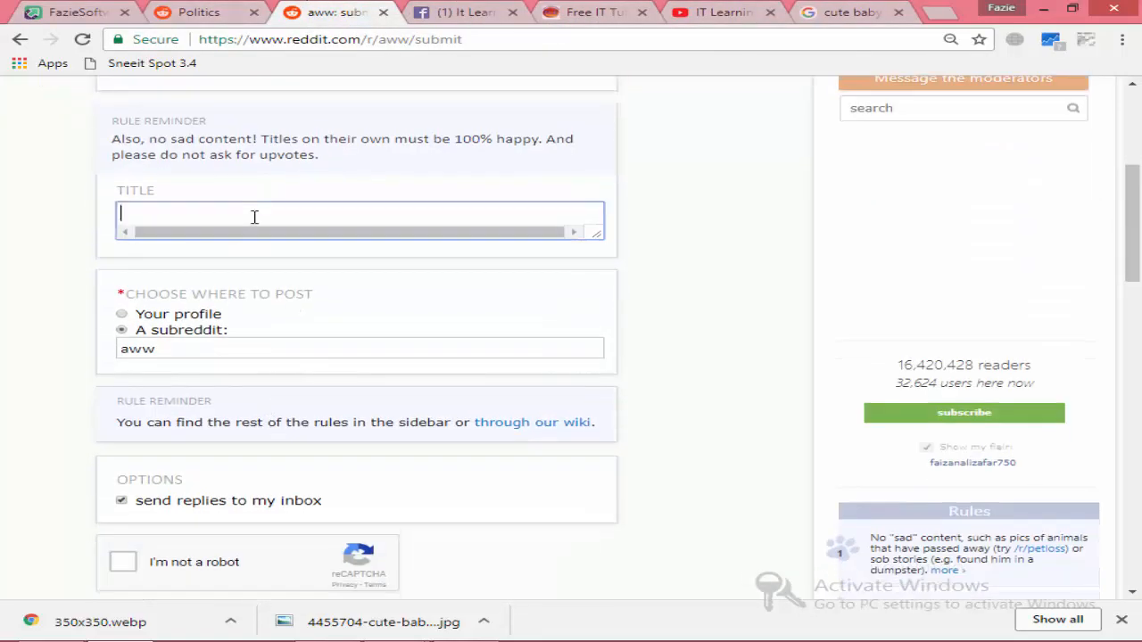
right_click(255, 219)
click(312, 332)
Complete the reCAPTCHA by selecting the apartment building images and submit the link to r/aww
scroll(457, 455, down, 2)
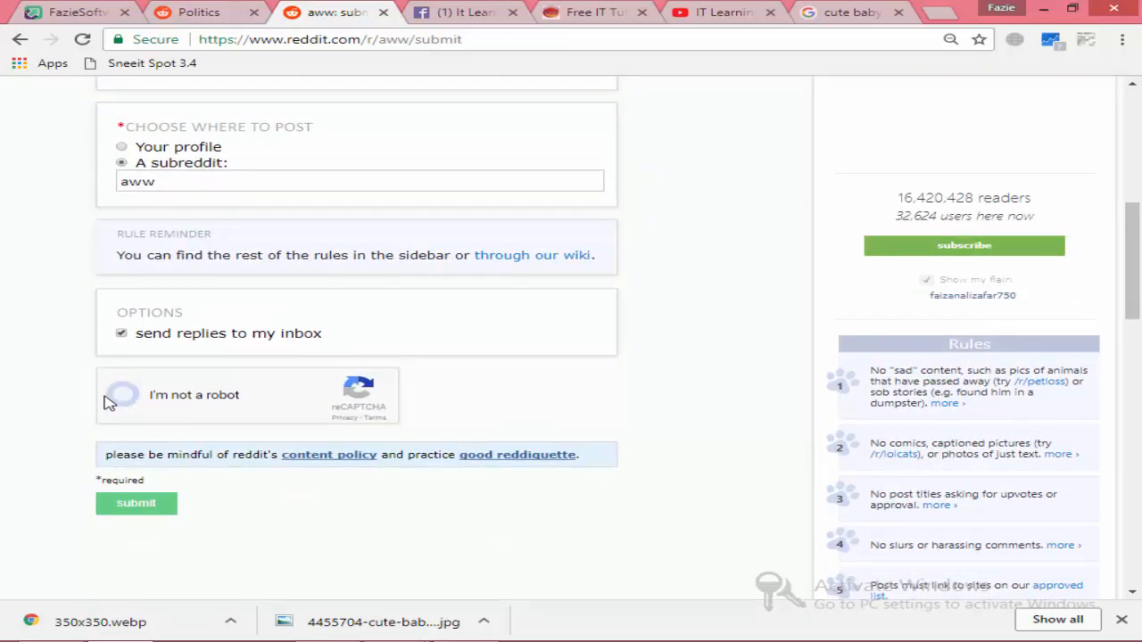
click(109, 399)
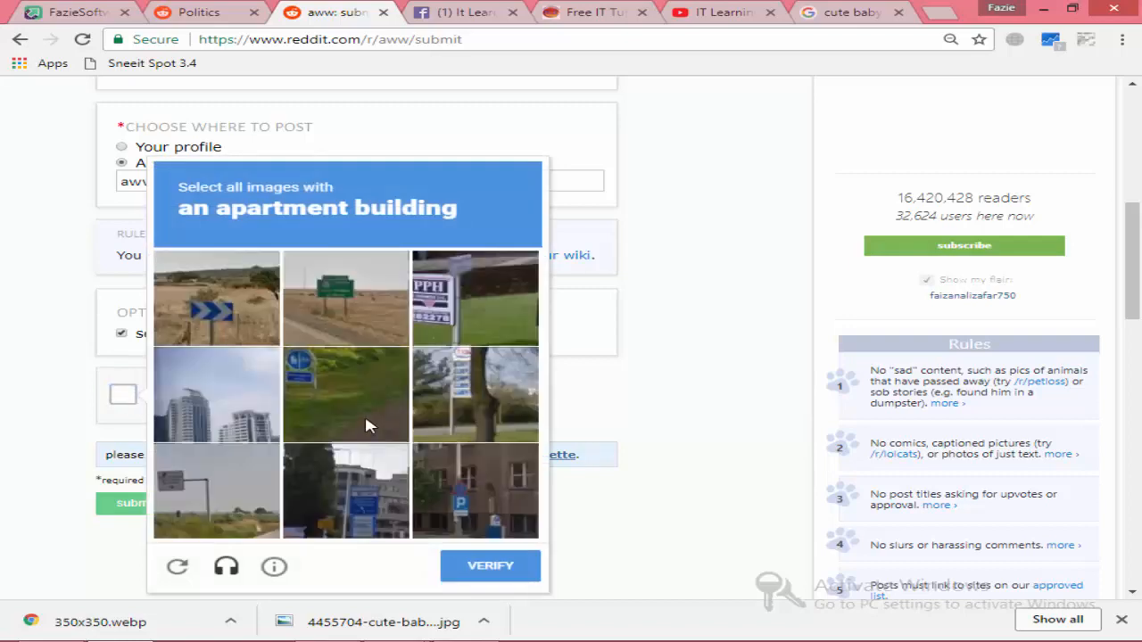
click(205, 407)
click(380, 505)
click(464, 505)
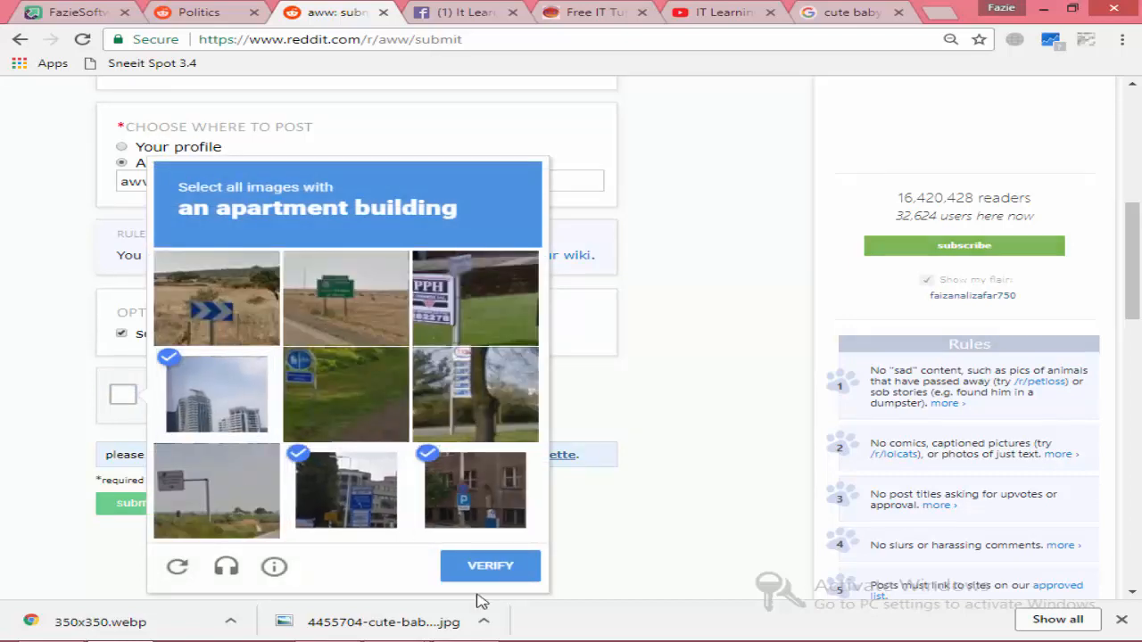
click(514, 569)
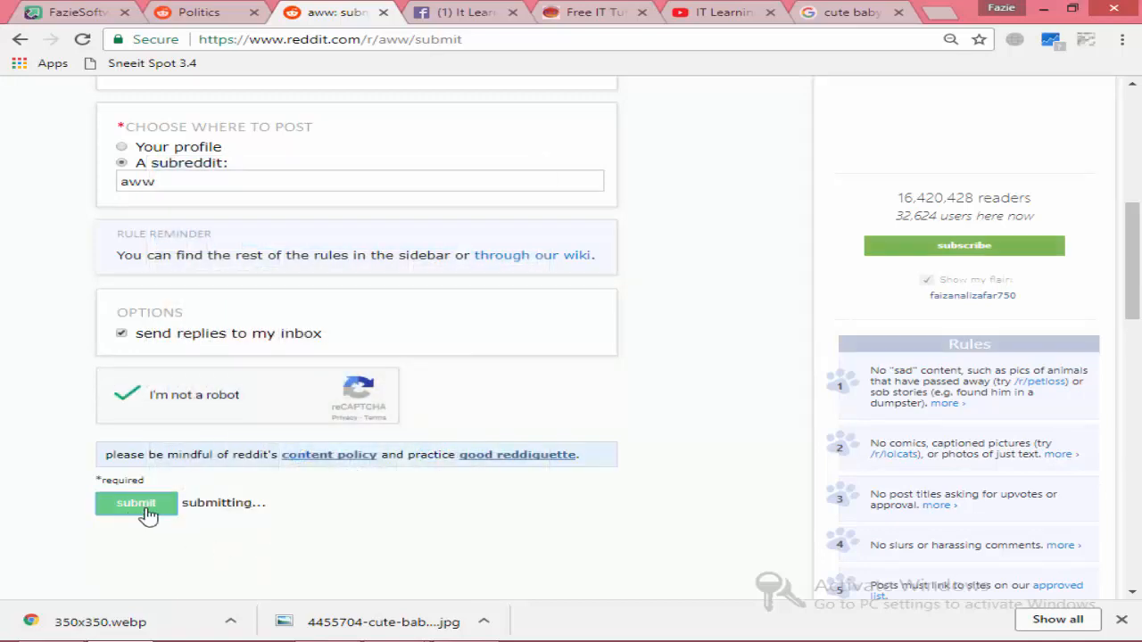
Look over the published "Cute Baby Enjoying" post page, including its score and upvote percentage
scroll(264, 527, up, 4)
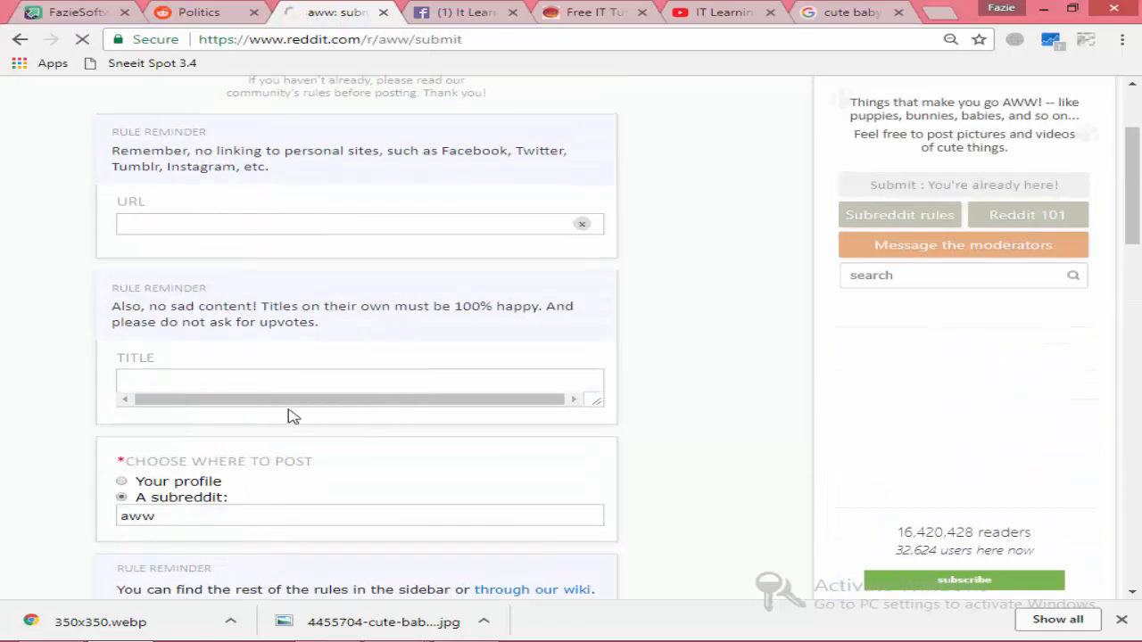
scroll(293, 416, down, 3)
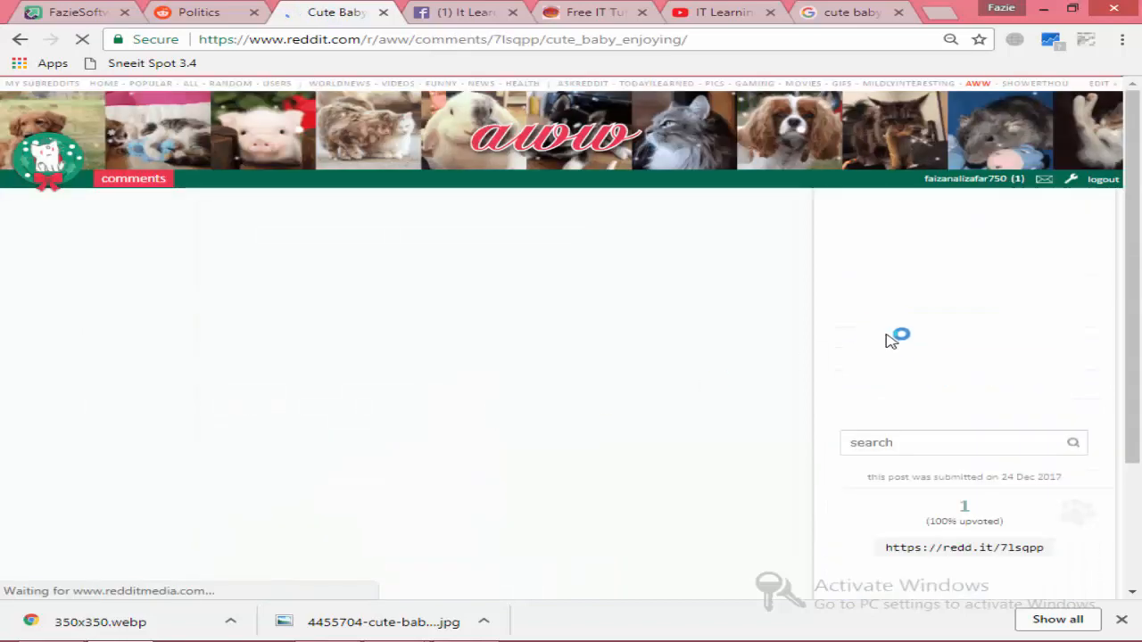
scroll(846, 435, down, 2)
scroll(843, 437, up, 2)
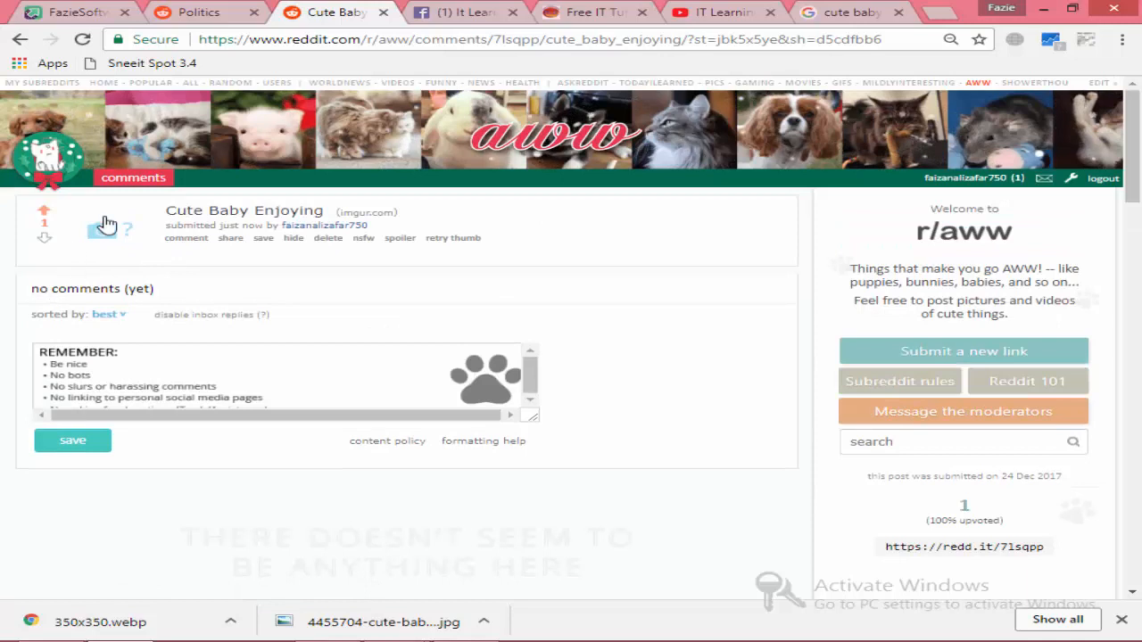
scroll(685, 366, down, 2)
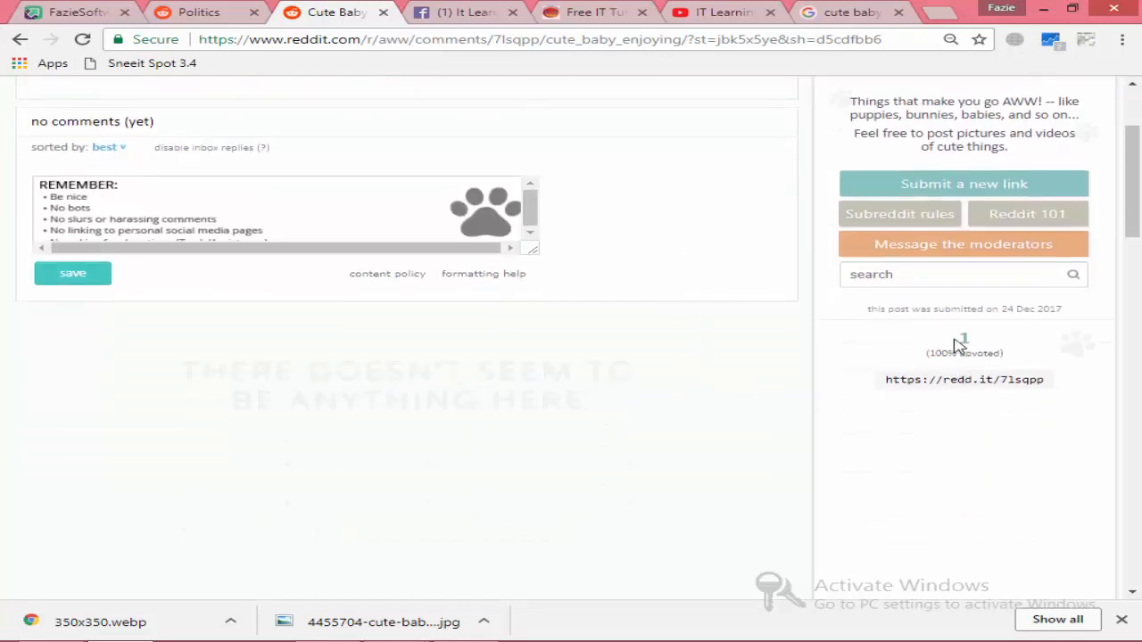
drag(956, 345, 1012, 364)
click(1019, 365)
scroll(898, 423, up, 2)
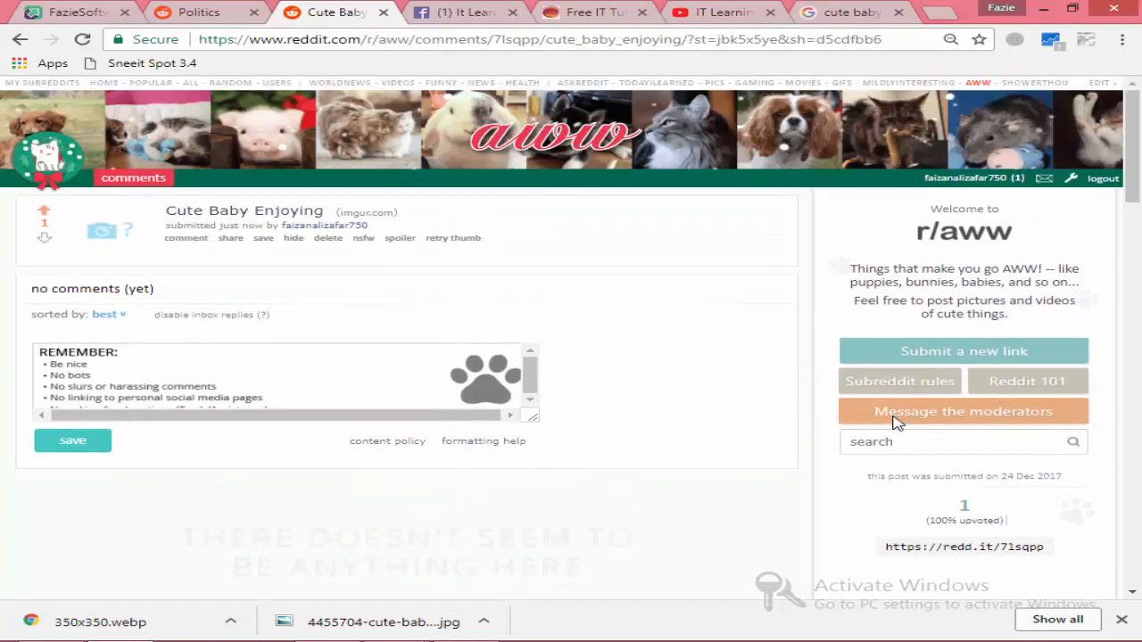
mouse_move(1017, 79)
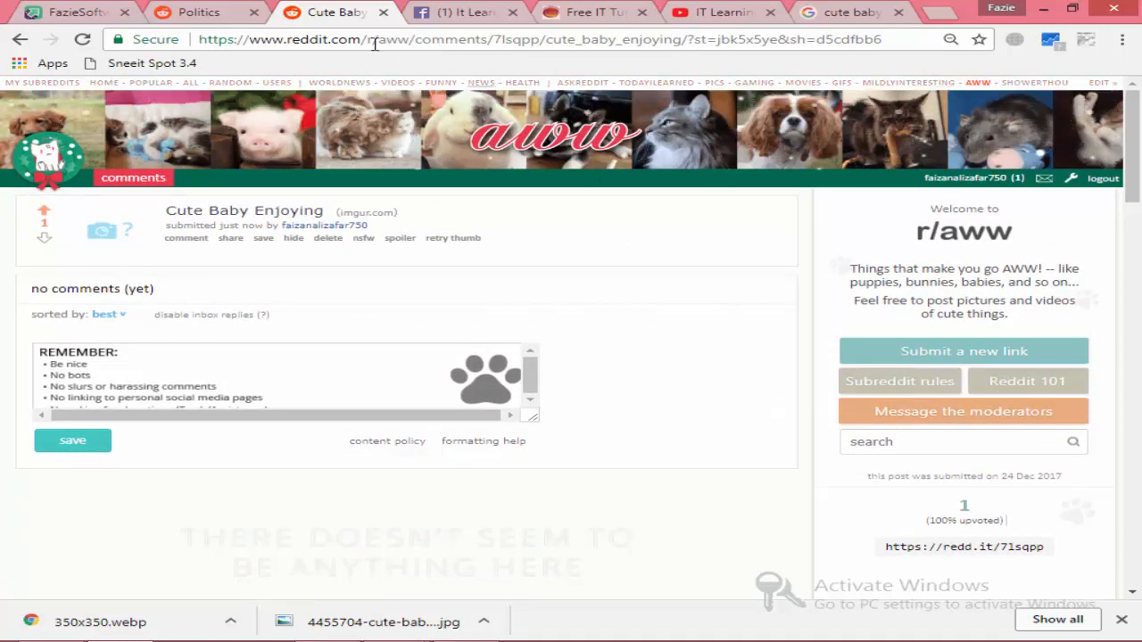
Close the published post's page, switch to r/politics, and bring up the Notepad notes
click(383, 12)
click(198, 12)
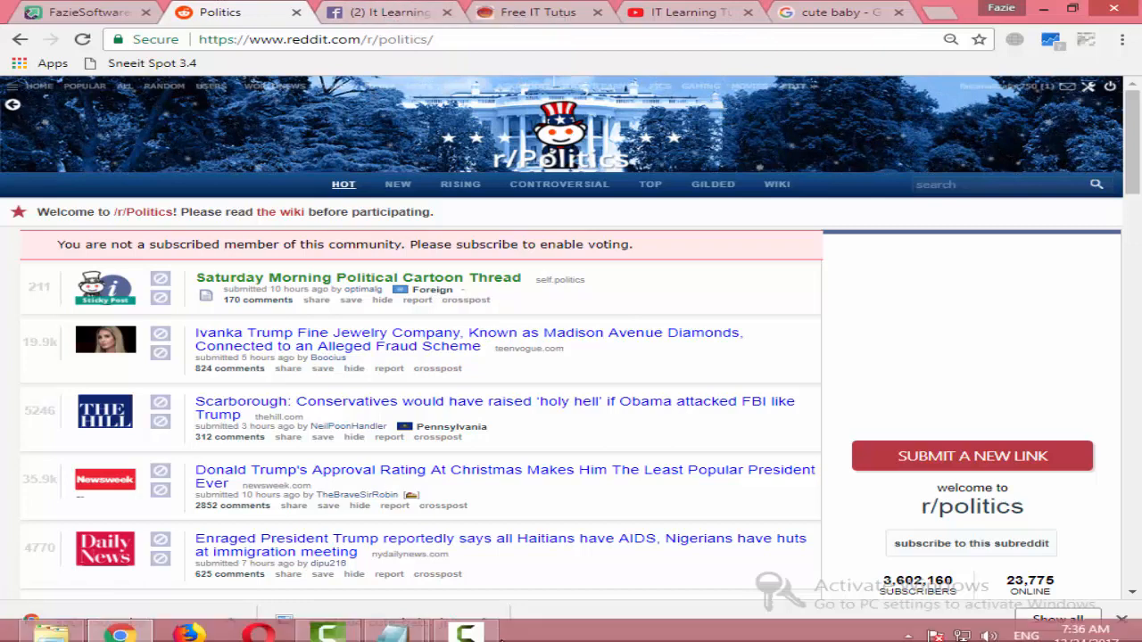
mouse_move(394, 624)
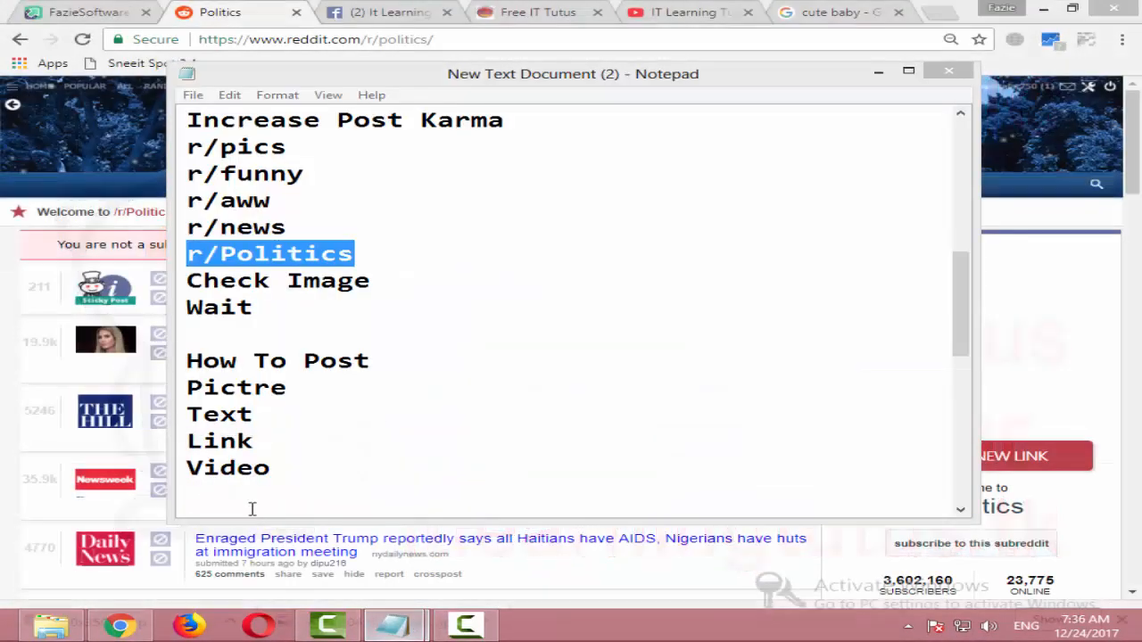
click(223, 569)
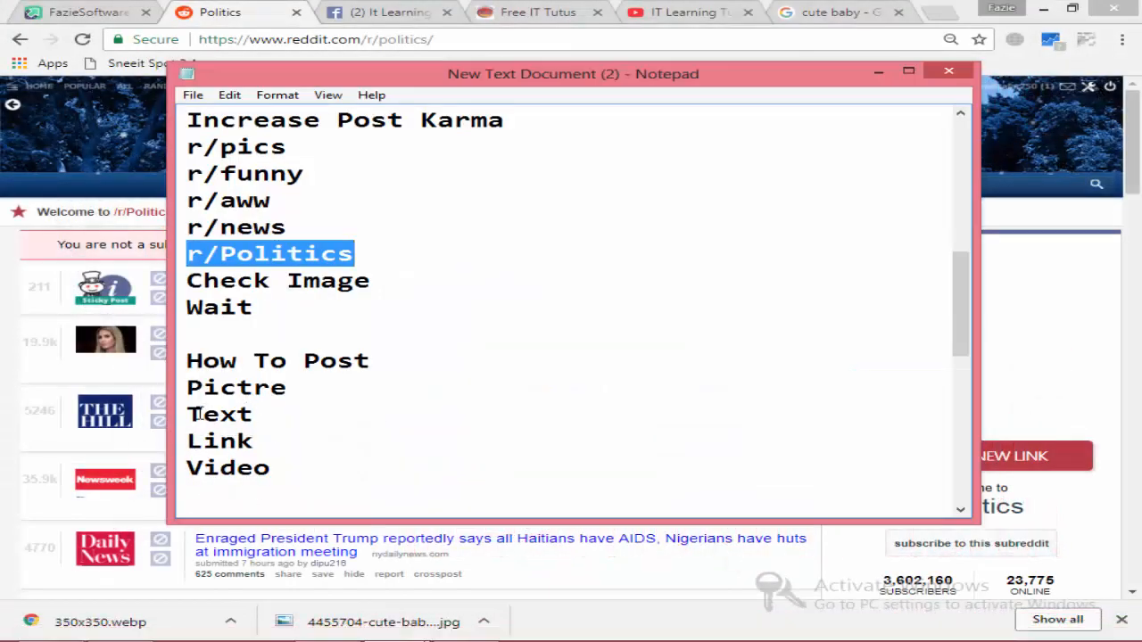
Highlight the Text and Link entries under How To Post in the notes
drag(187, 414, 258, 443)
click(253, 416)
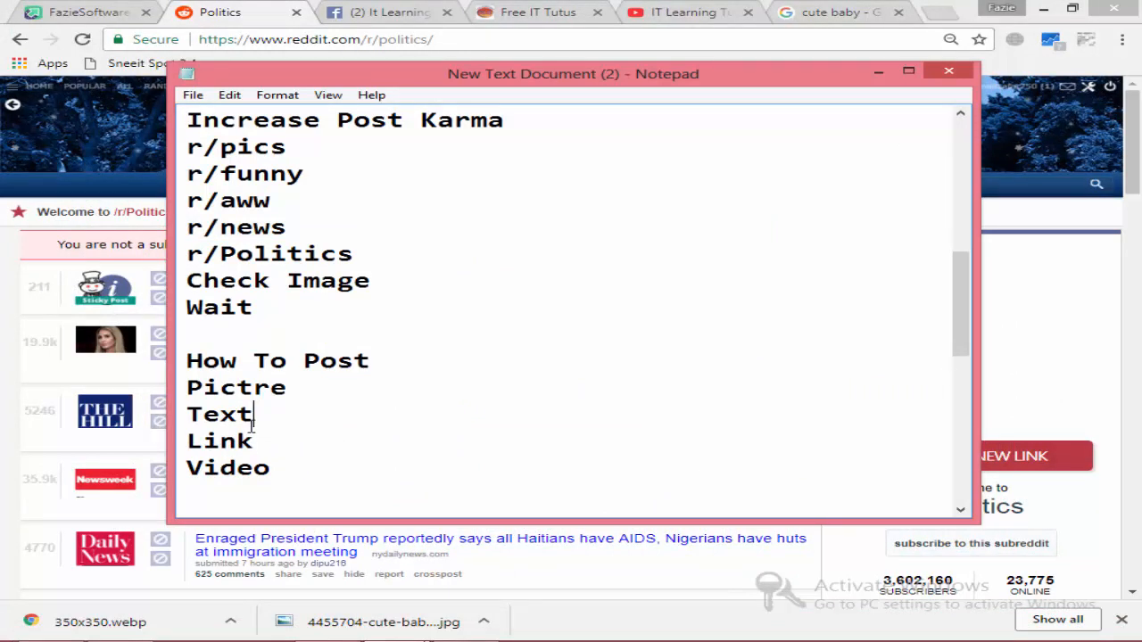
drag(187, 414, 257, 440)
click(253, 419)
drag(187, 414, 284, 434)
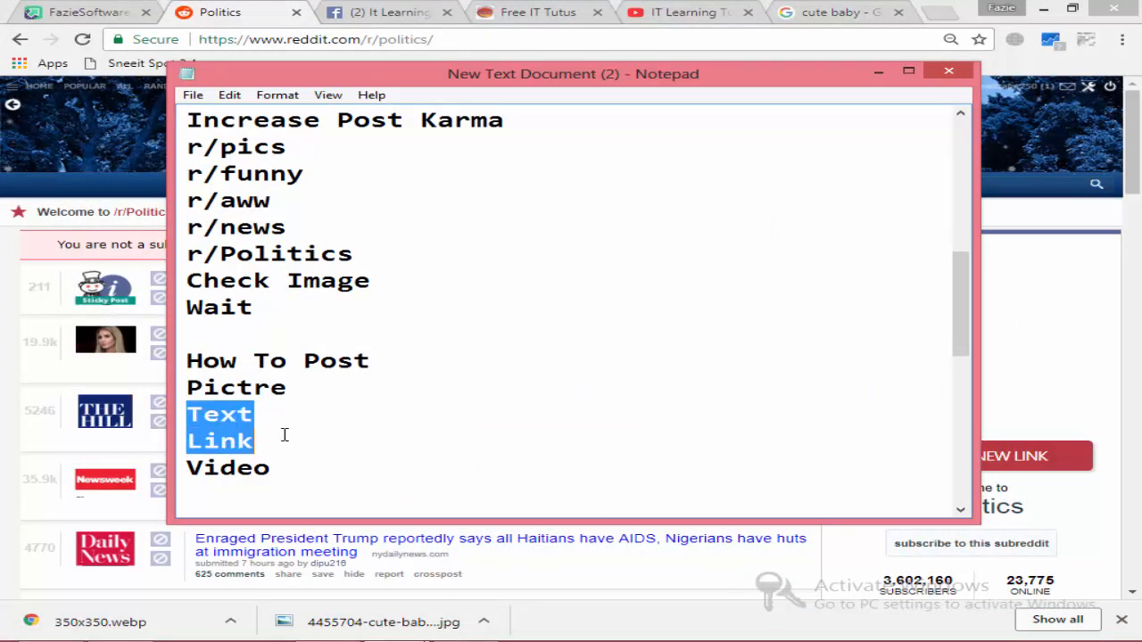
Return to the Google Images results in the browser and search for "us current affairs"
click(834, 11)
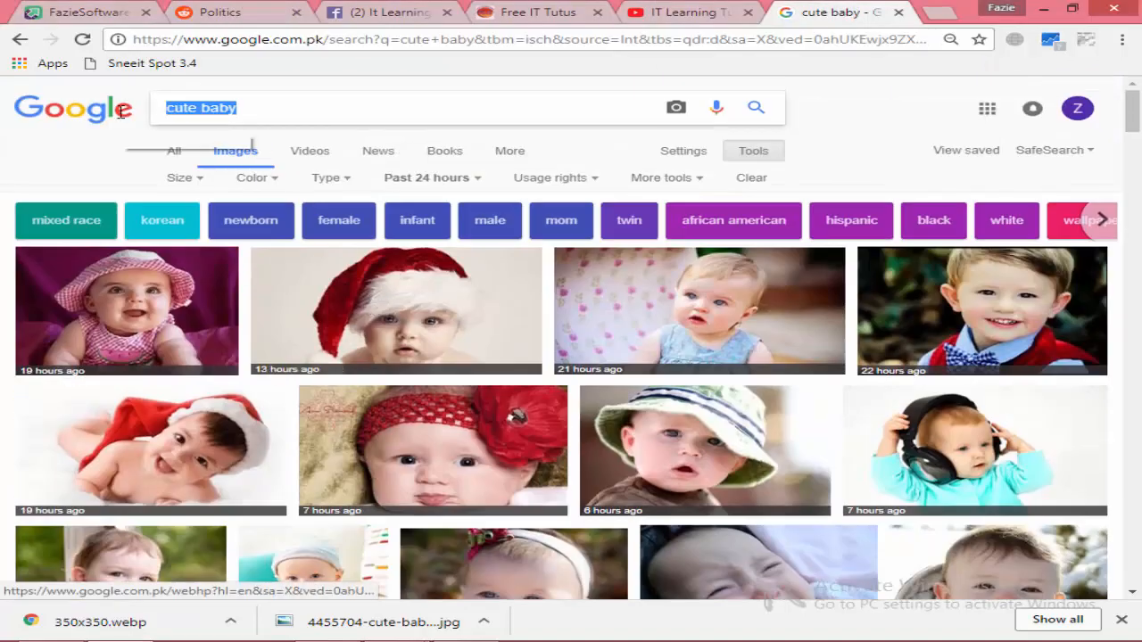
text(us c)
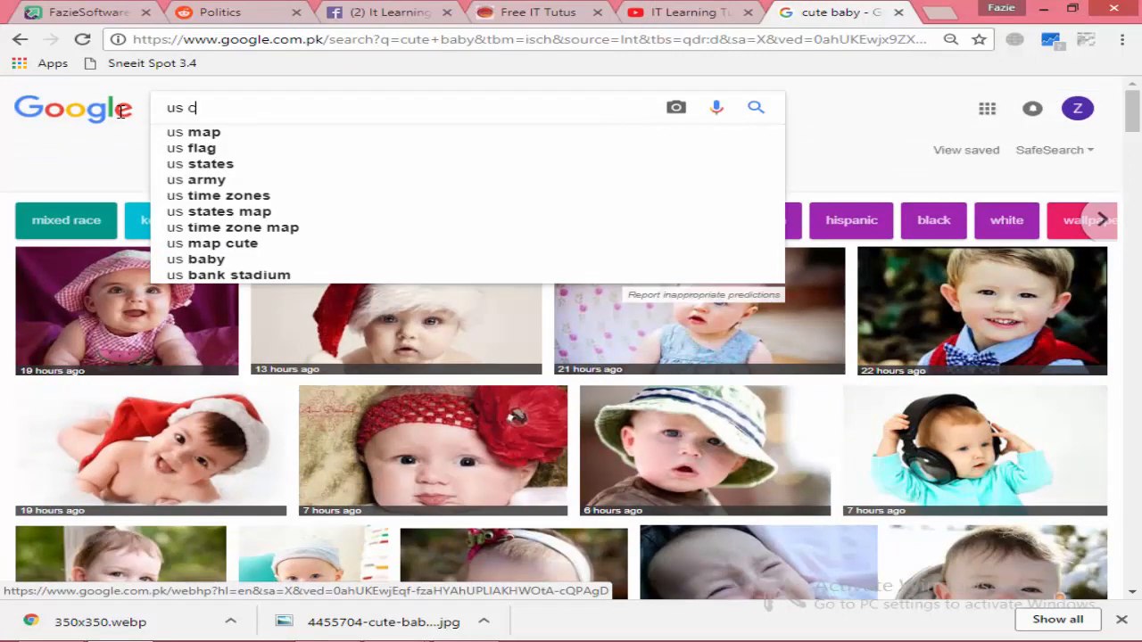
text(urre)
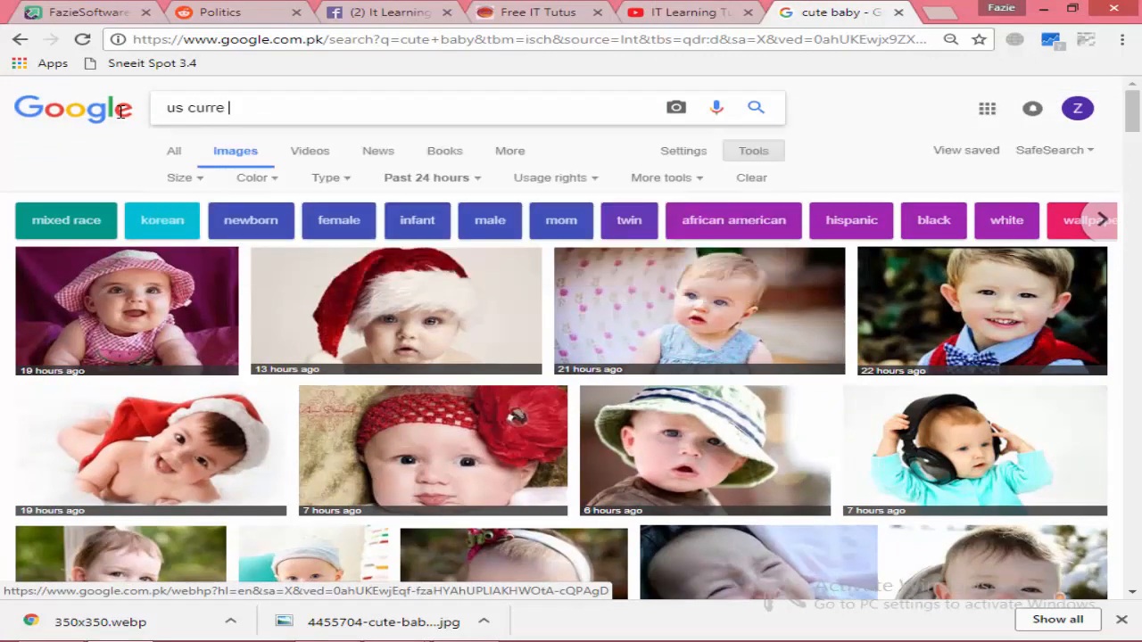
text(nt ad)
text(ffa)
text(ir)
text(s)
key(Return)
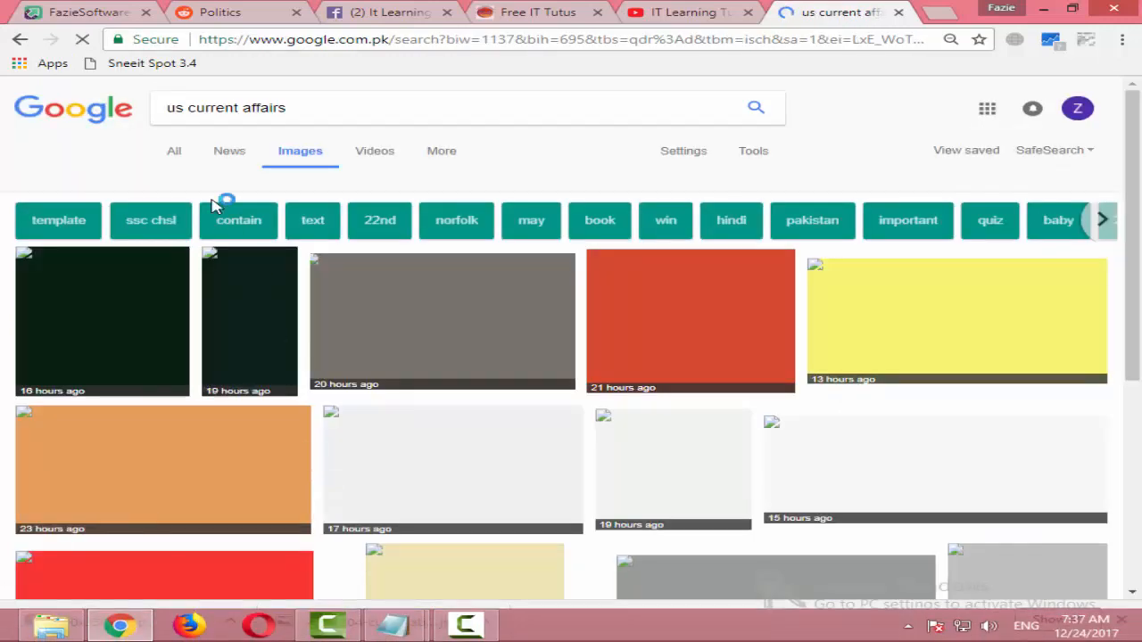
Show all web results, open "USA : Latest Current Affairs and News" in a new tab, and close the results
click(176, 152)
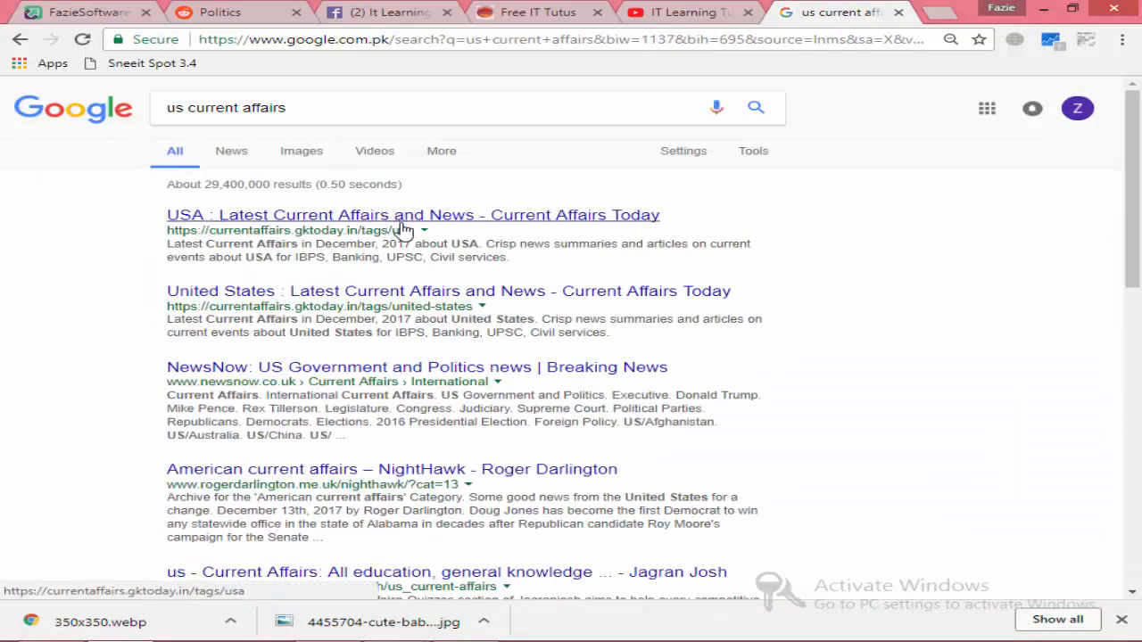
middle_click(439, 219)
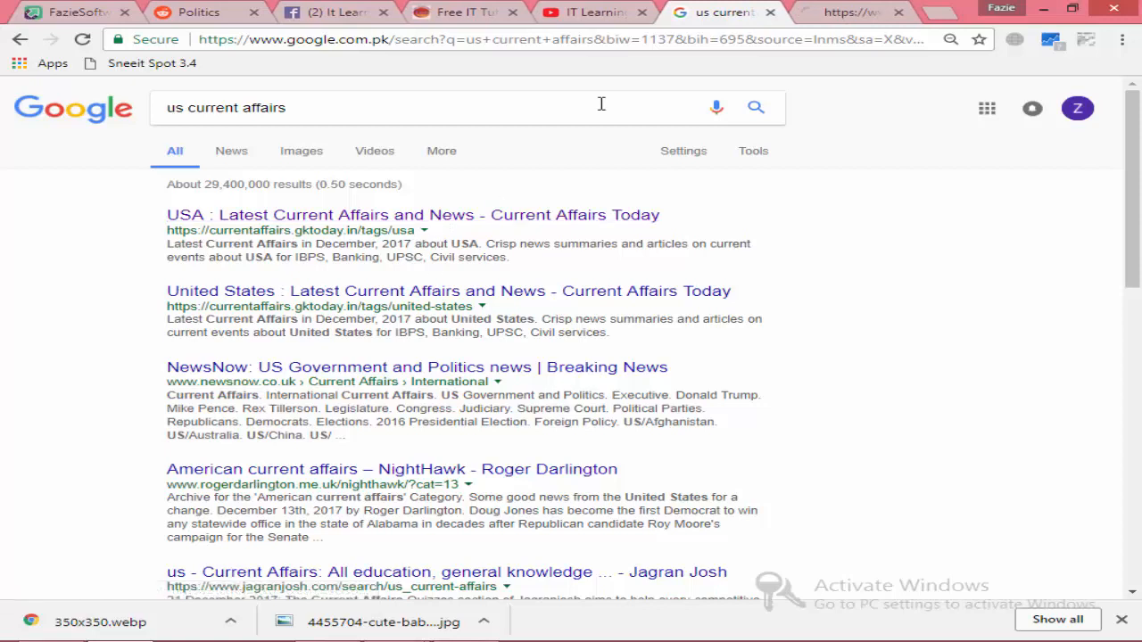
click(769, 12)
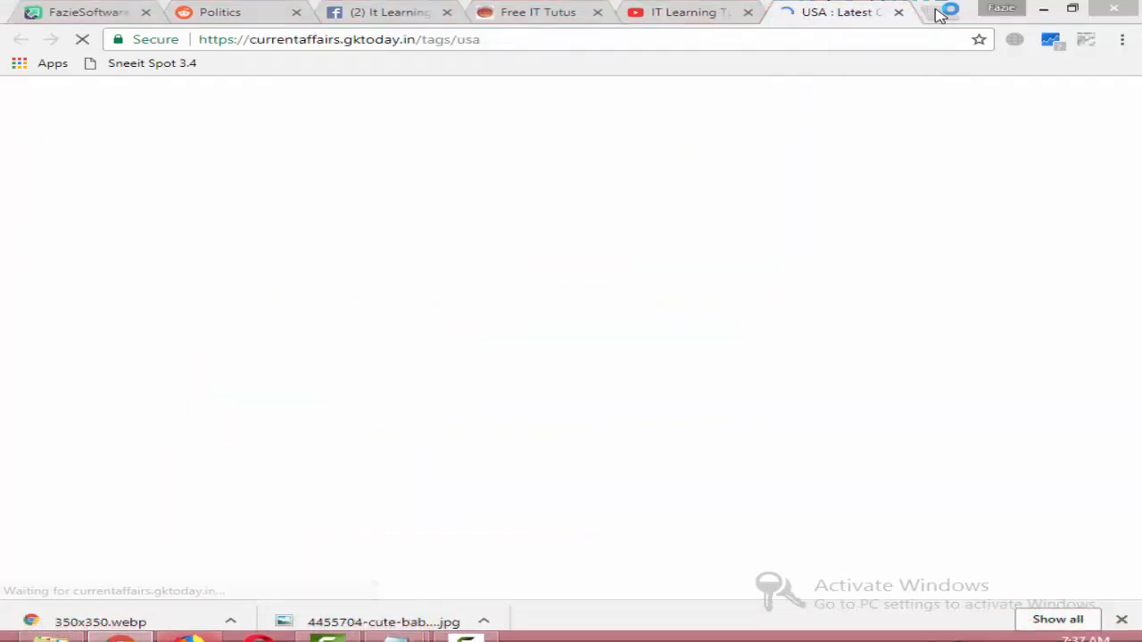
Open adf.ly in a new browser tab
click(938, 13)
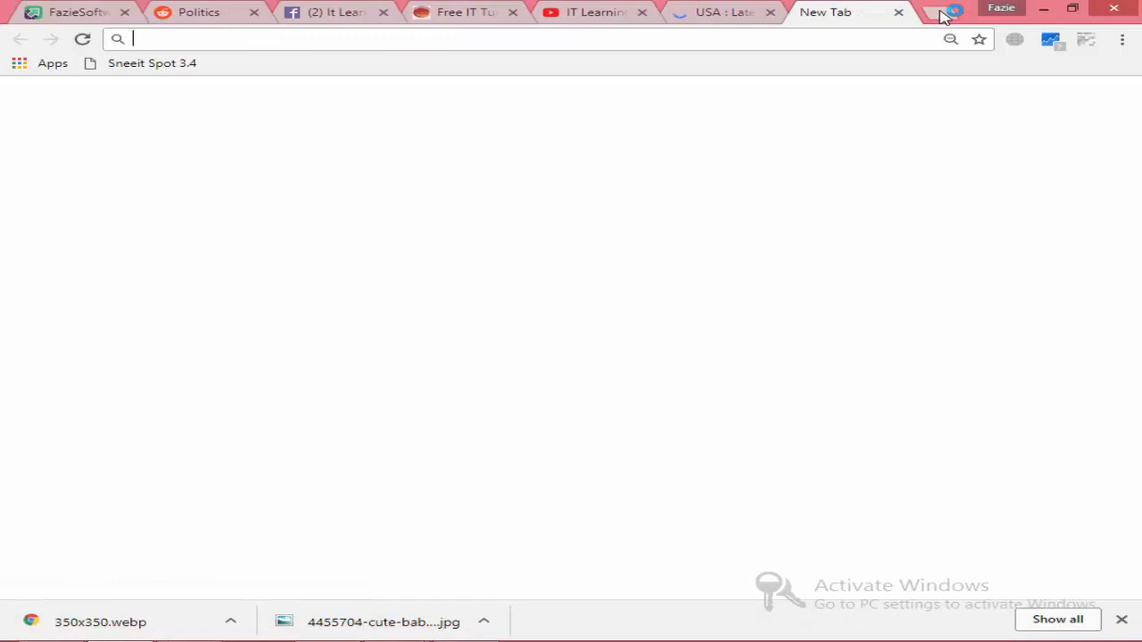
text(ad)
key(Return)
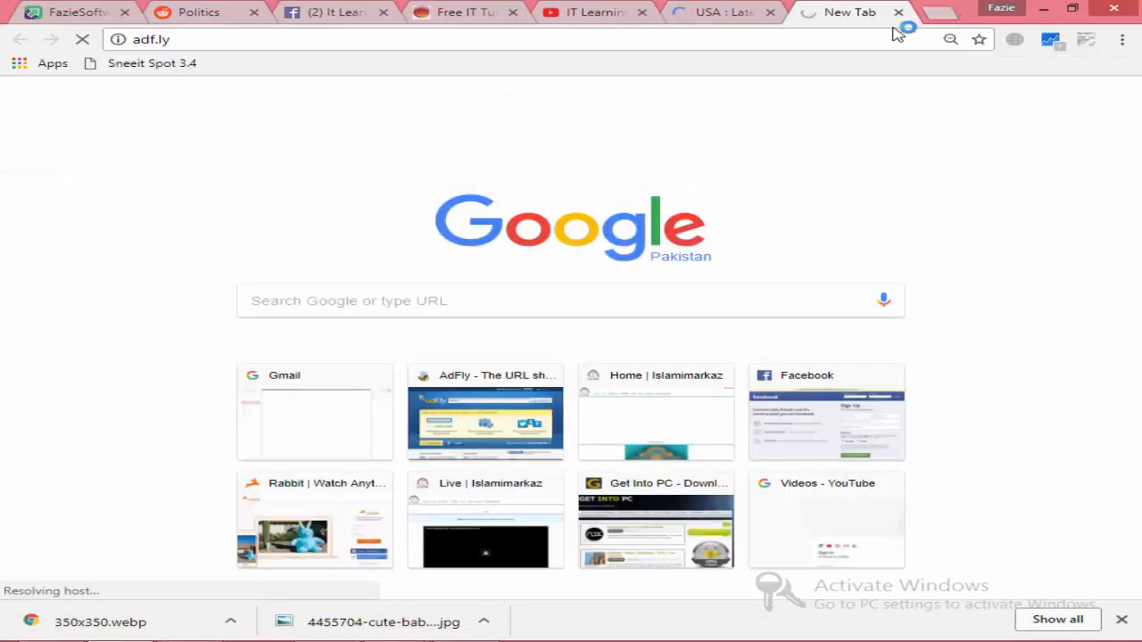
Look through the USA Current Affairs page on GKToday for news stories
click(757, 11)
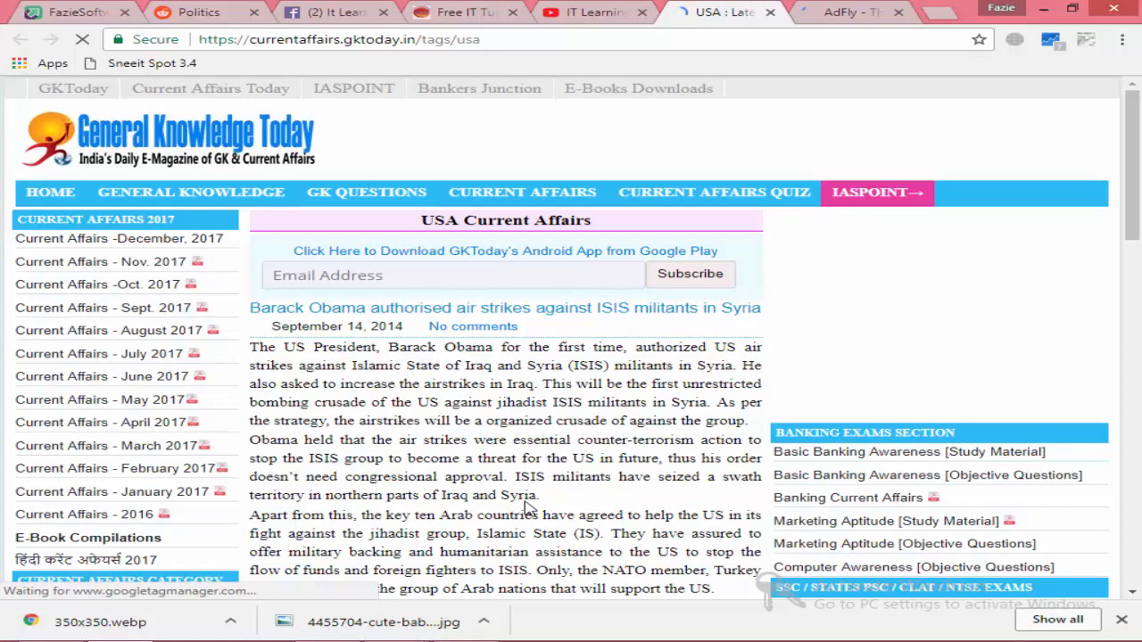
scroll(535, 500, down, 5)
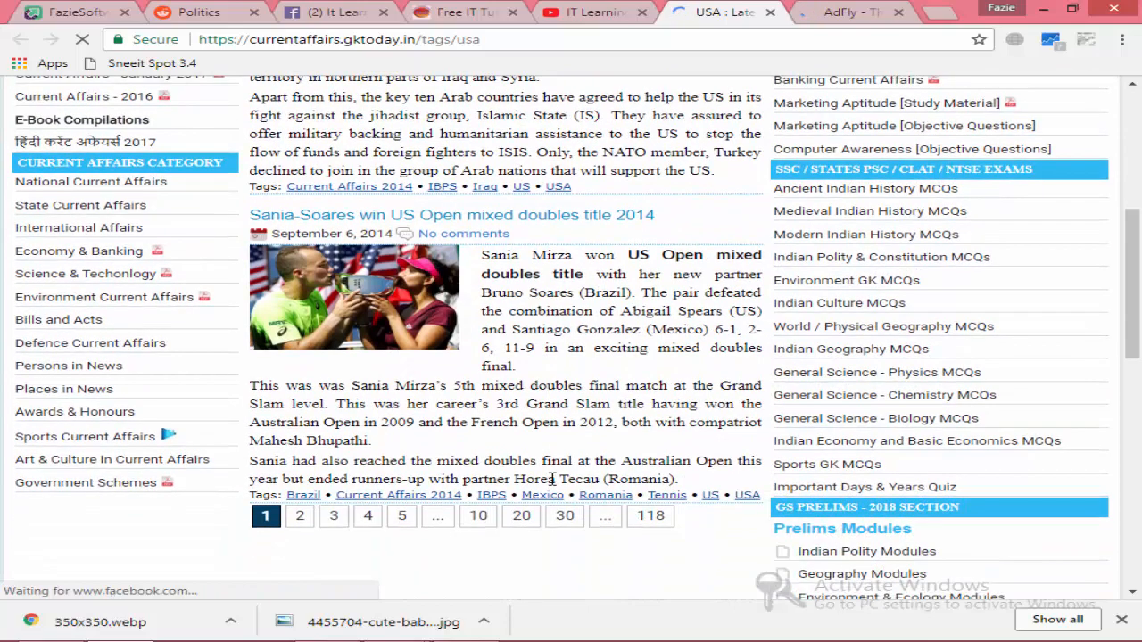
scroll(551, 480, down, 3)
scroll(551, 480, up, 5)
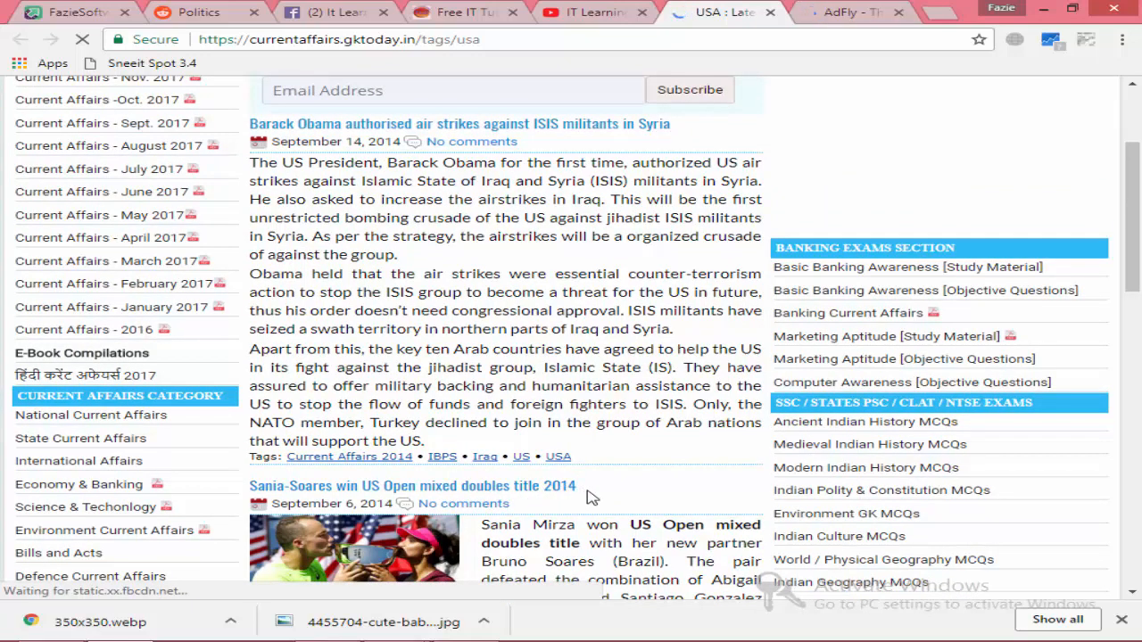
scroll(589, 497, down, 1)
scroll(588, 492, up, 3)
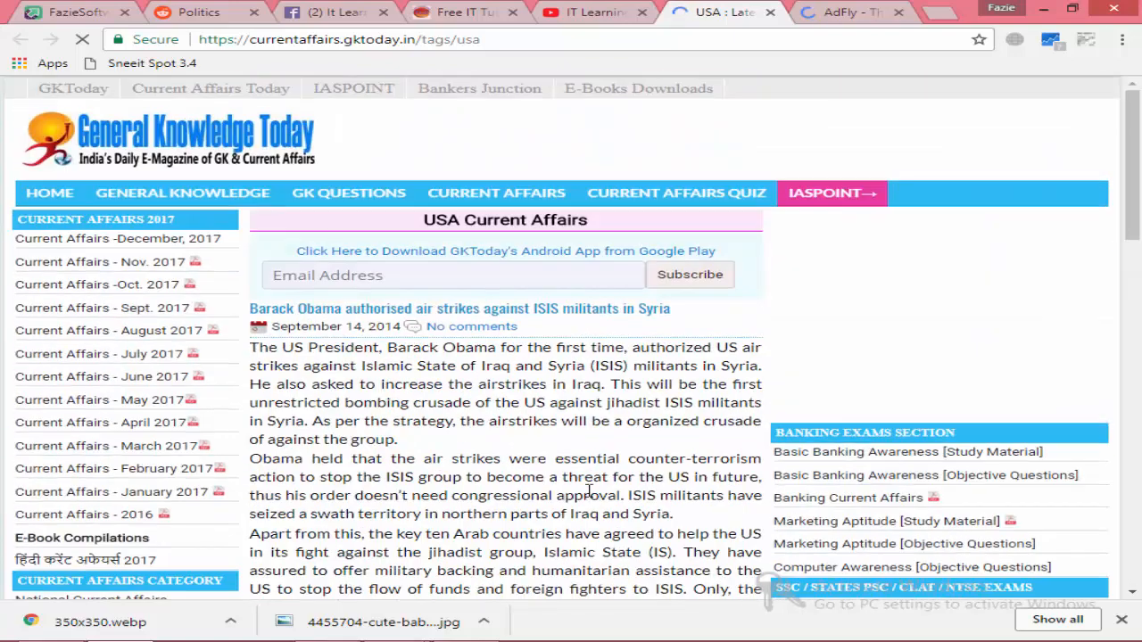
Open the December 2017 current affairs page on GKToday and look through its articles
click(192, 241)
scroll(472, 296, down, 4)
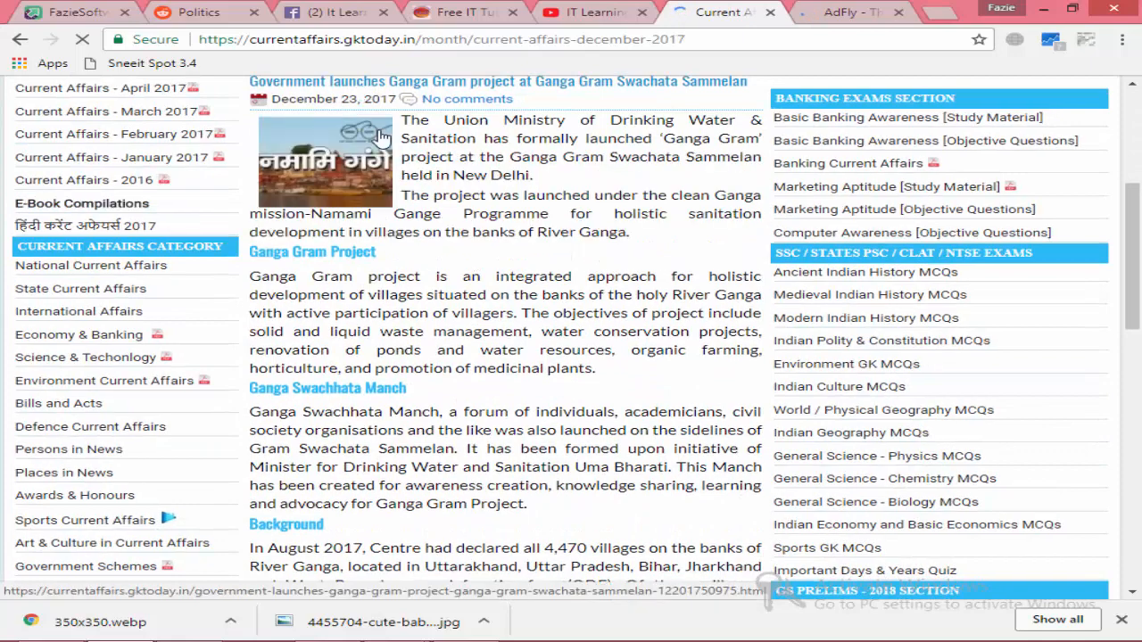
scroll(383, 139, up, 1)
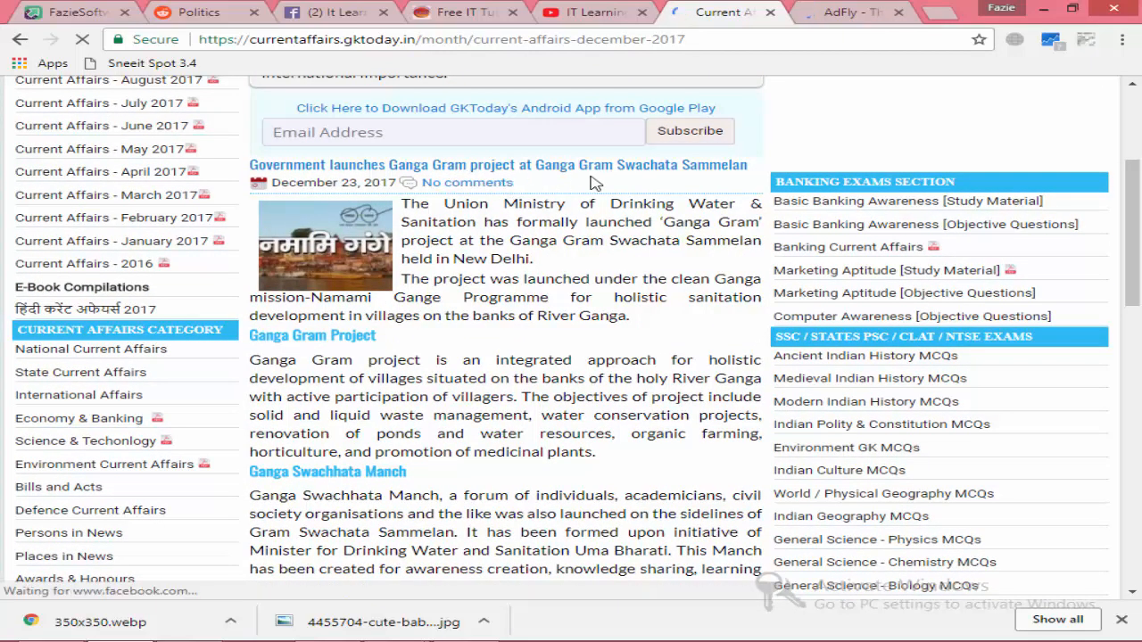
scroll(514, 282, down, 1)
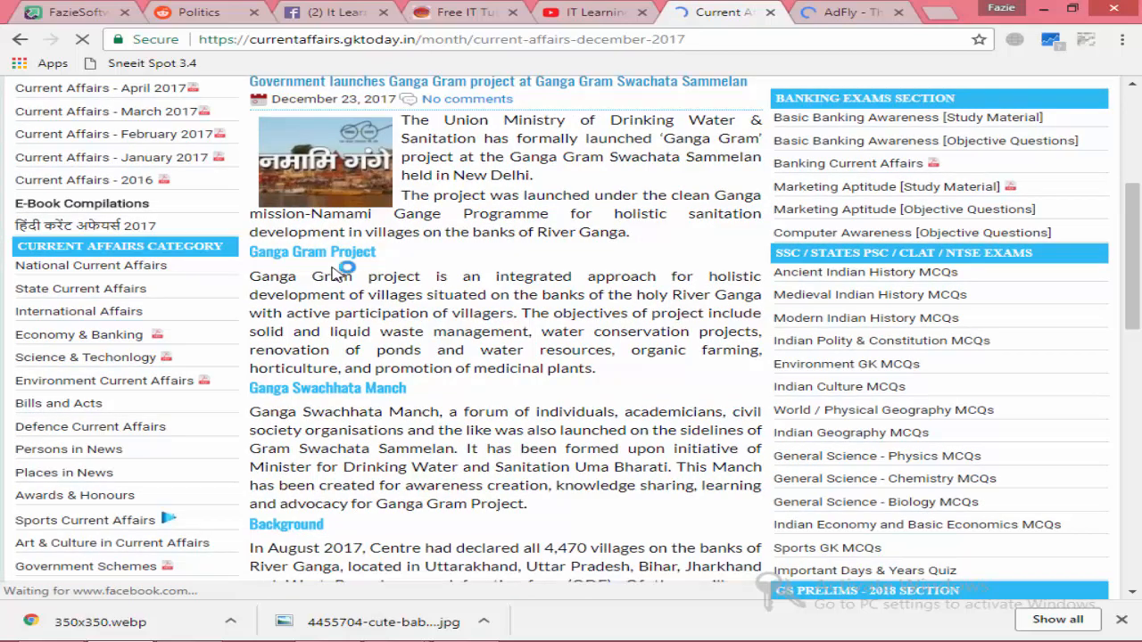
scroll(337, 273, down, 6)
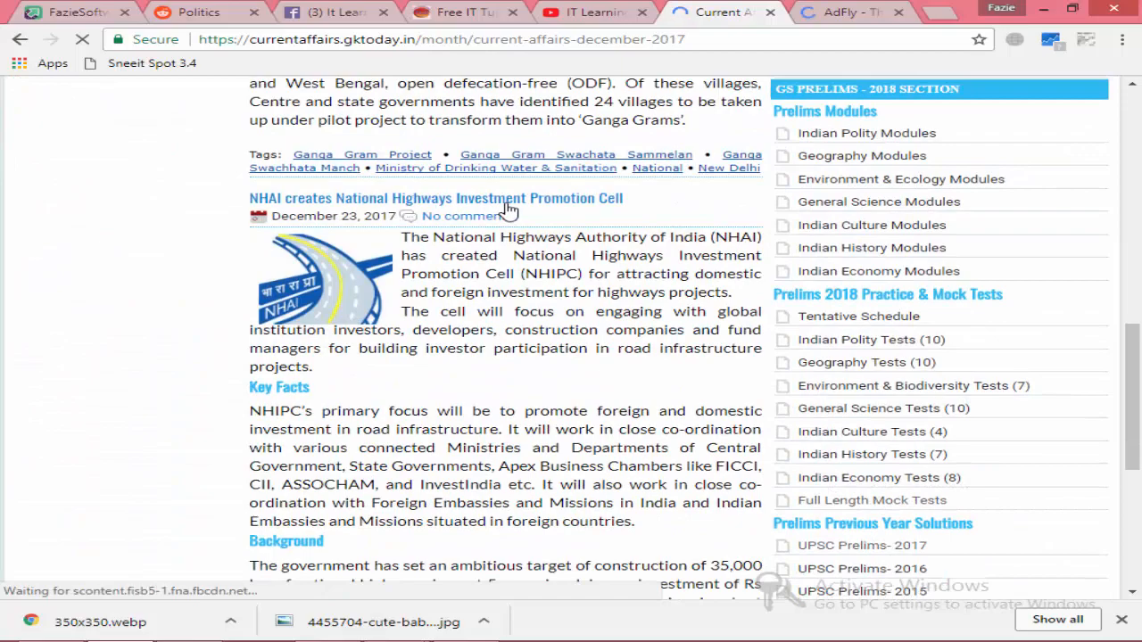
scroll(488, 303, down, 5)
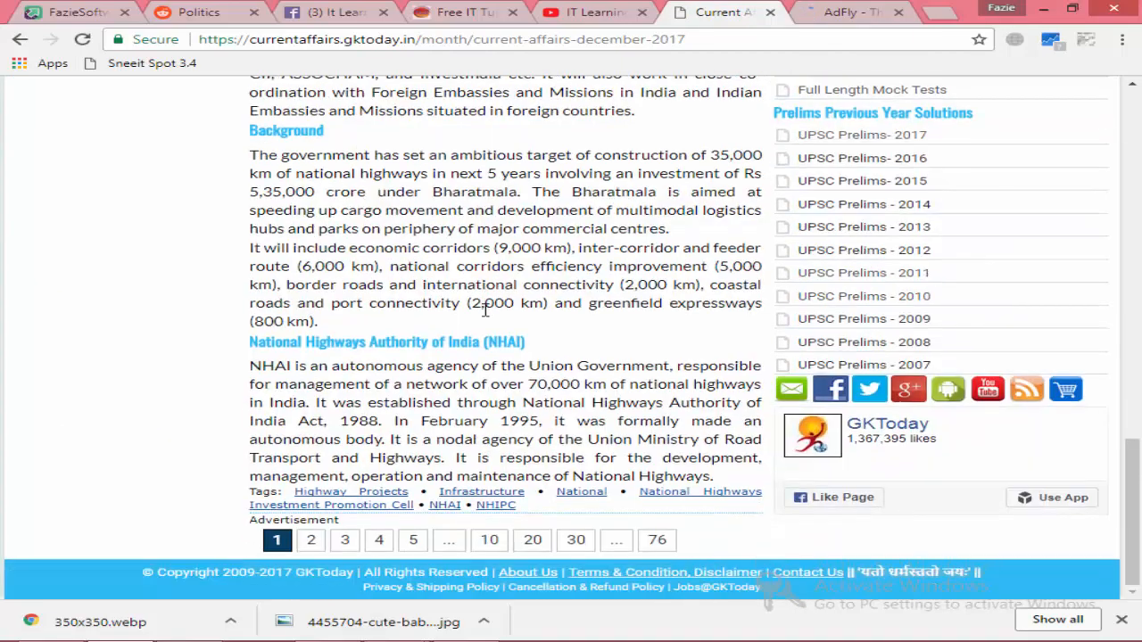
key(Home)
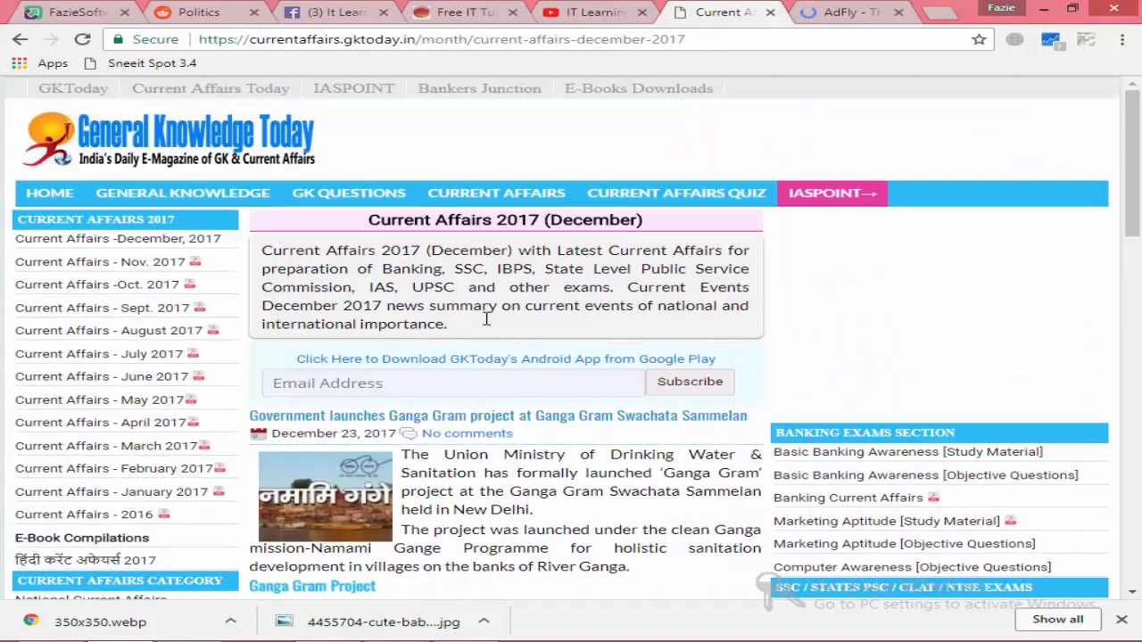
scroll(486, 321, down, 10)
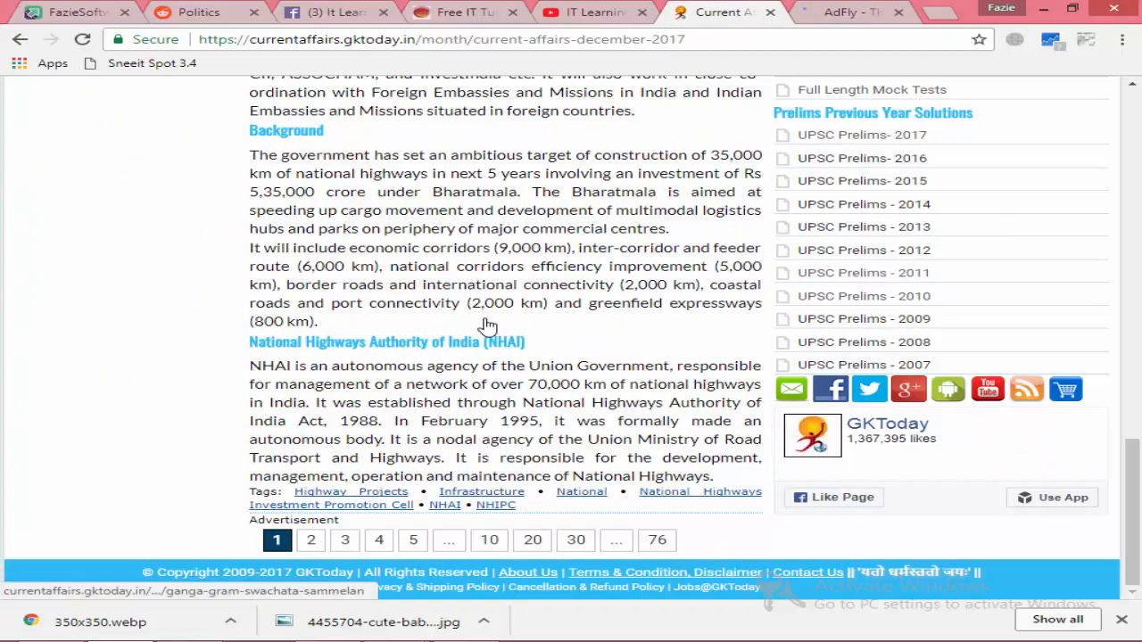
Return to the USA tag page and run a Google search for "usa currentaffairs" in the same tab
click(20, 40)
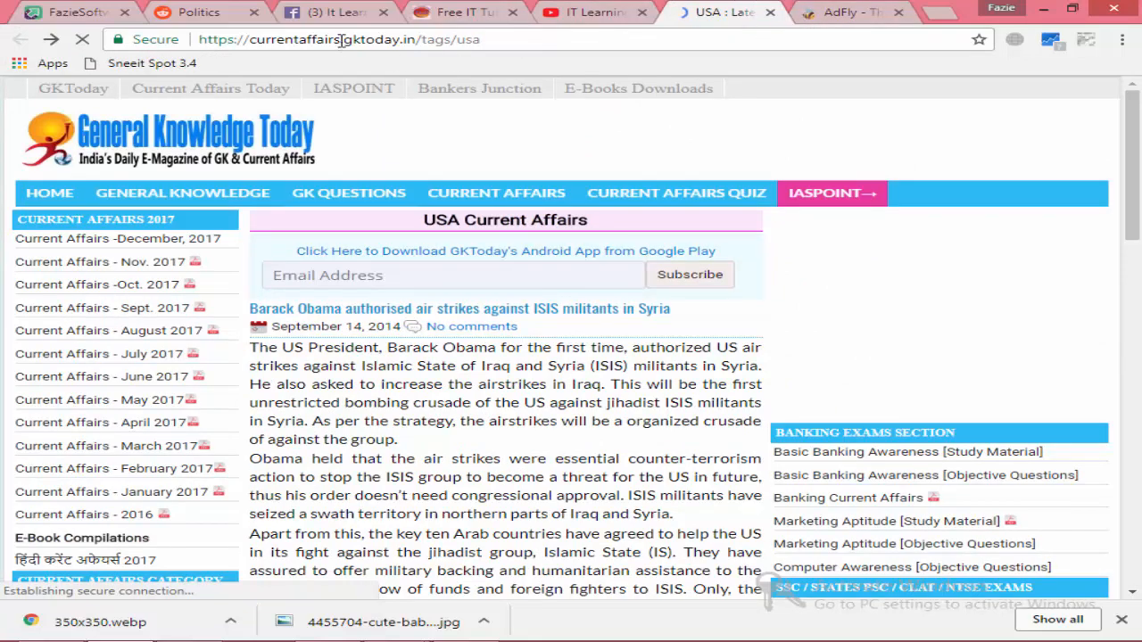
drag(342, 39, 249, 40)
key(ctrl+c)
right_click(263, 40)
click(288, 81)
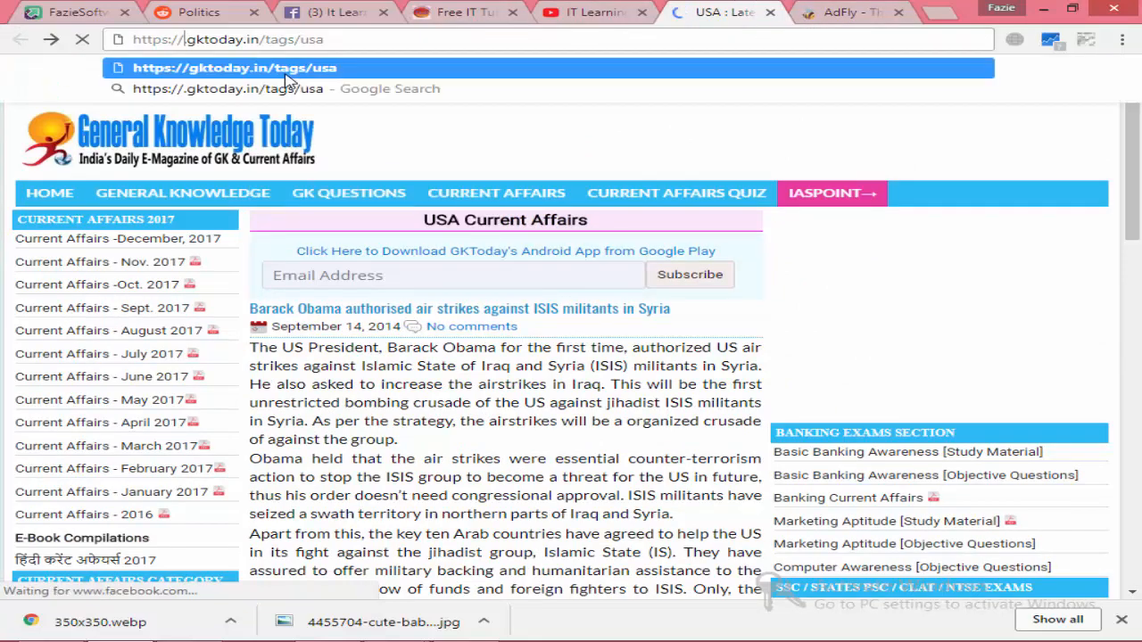
key(ctrl+a)
text(usa)
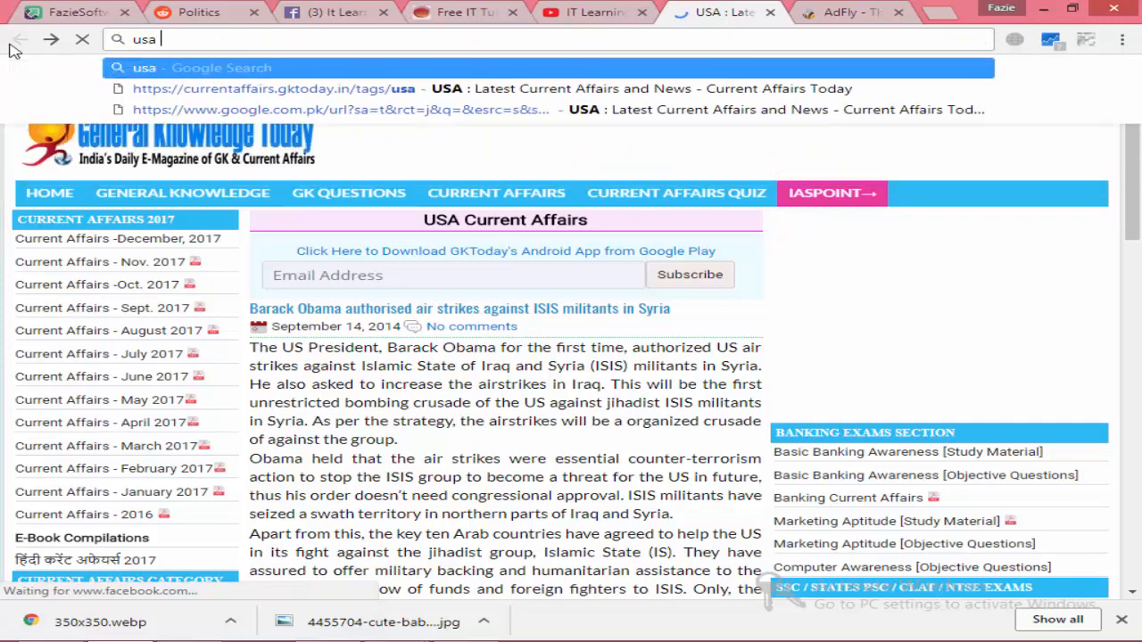
key(ctrl+v)
key(Return)
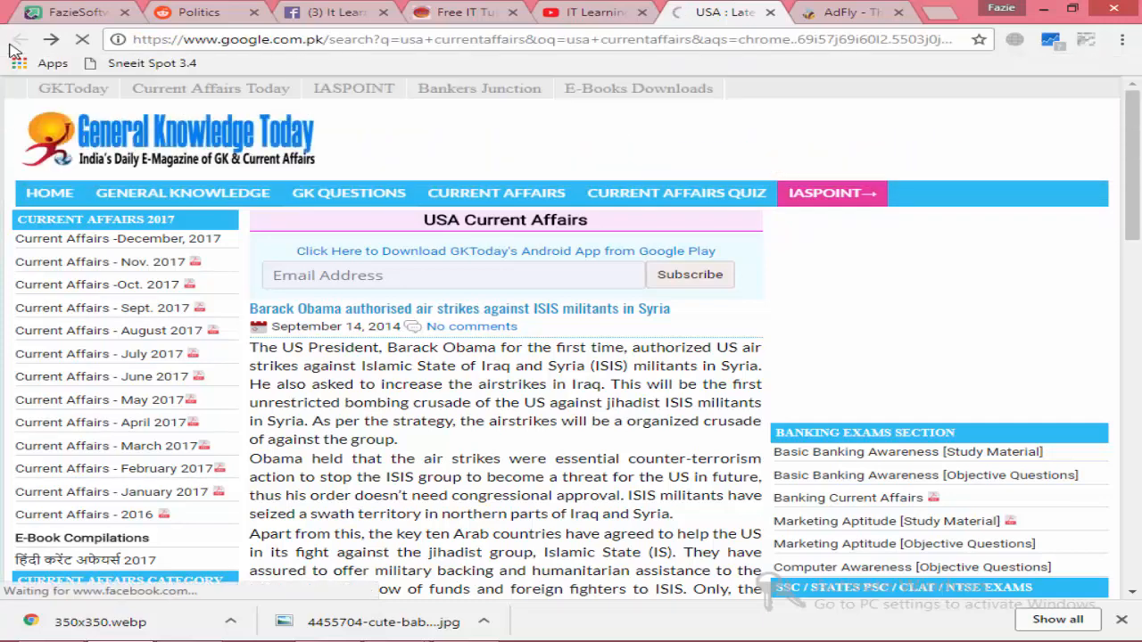
Check the adf.ly page, then open the "United States : Latest Current Affairs and News" and "American current affairs – NightHawk" results in new tabs
click(859, 9)
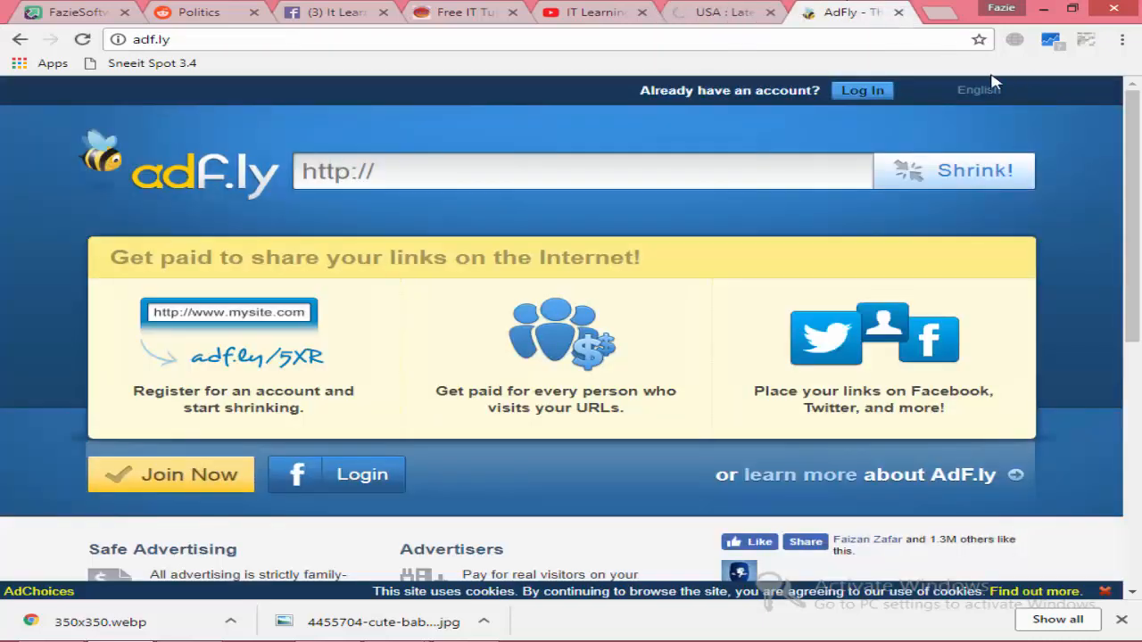
click(737, 7)
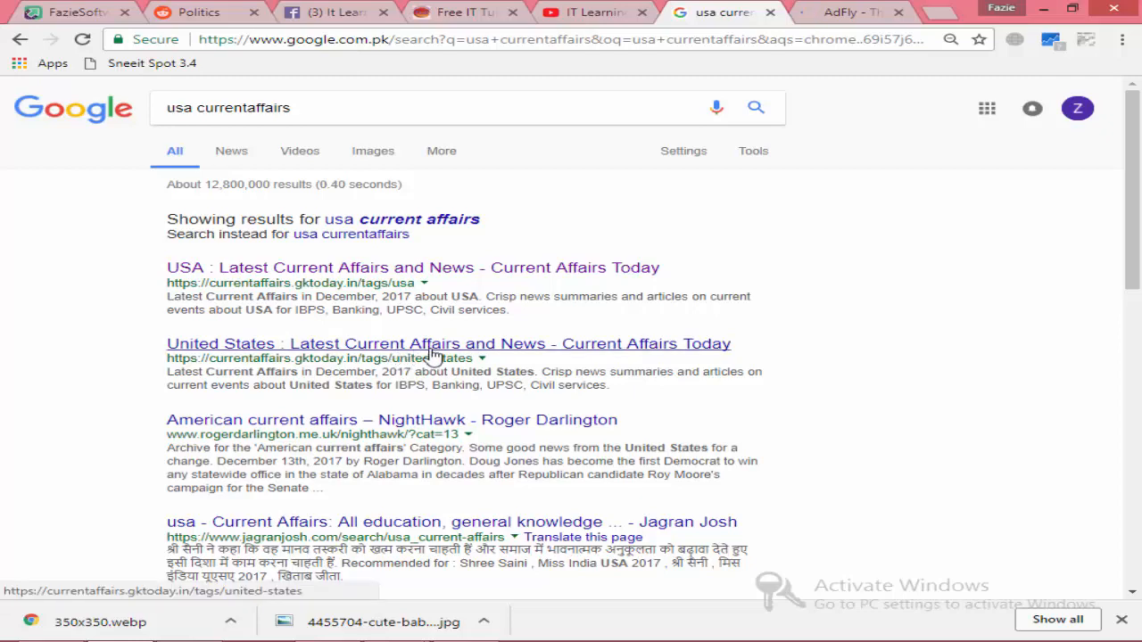
middle_click(433, 354)
scroll(441, 353, down, 1)
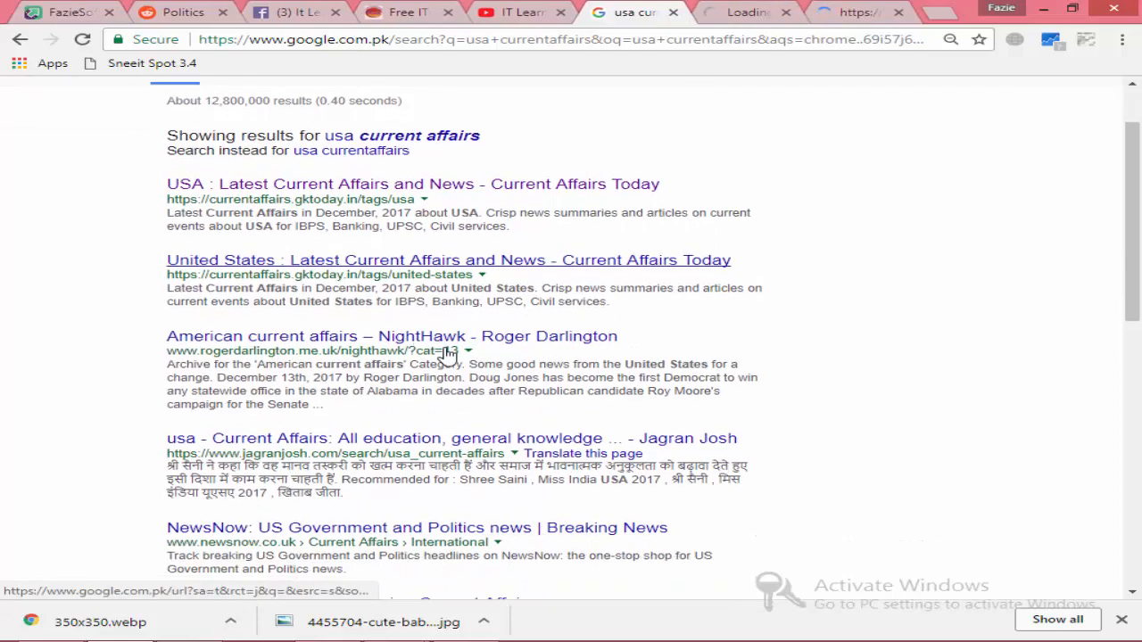
middle_click(390, 336)
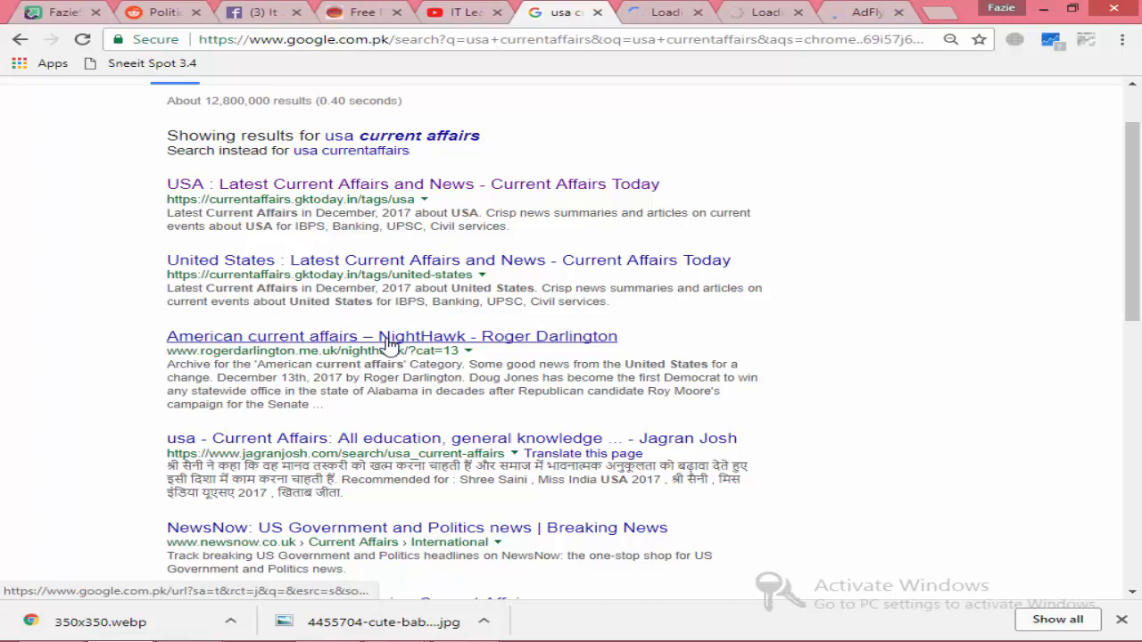
scroll(390, 348, down, 2)
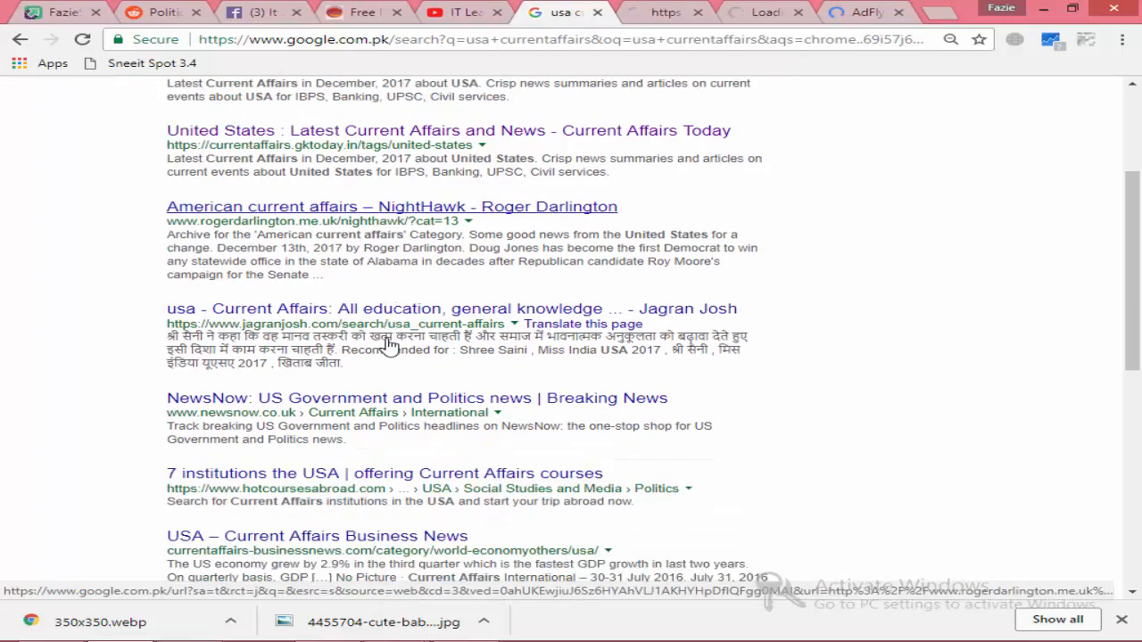
Close the Google search results and show the GKToday United States page
click(664, 9)
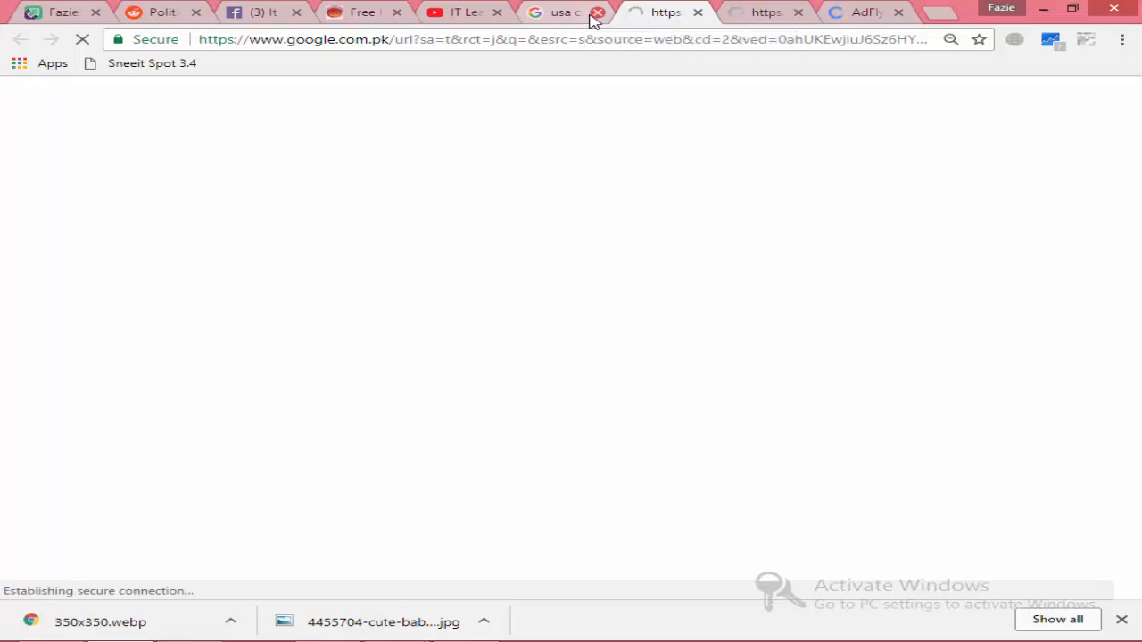
click(600, 6)
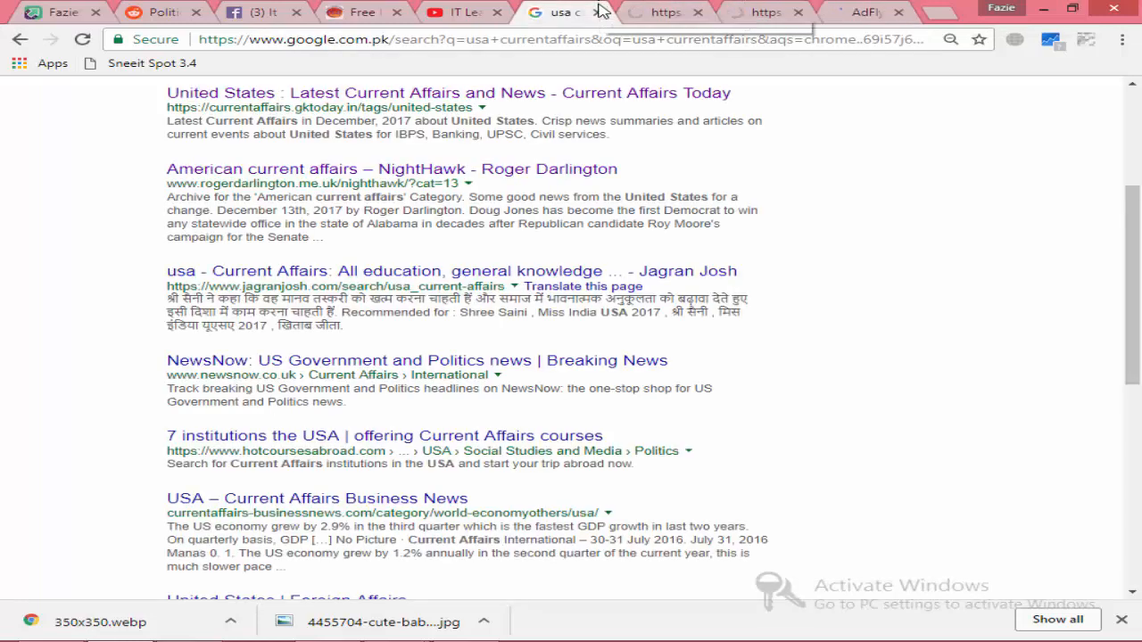
click(600, 93)
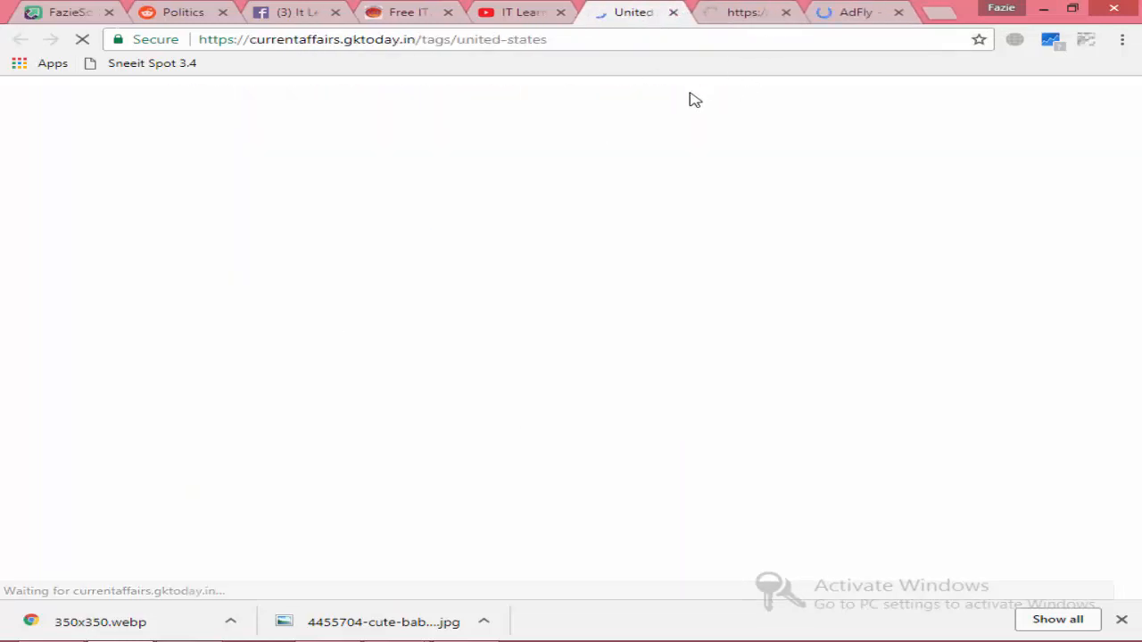
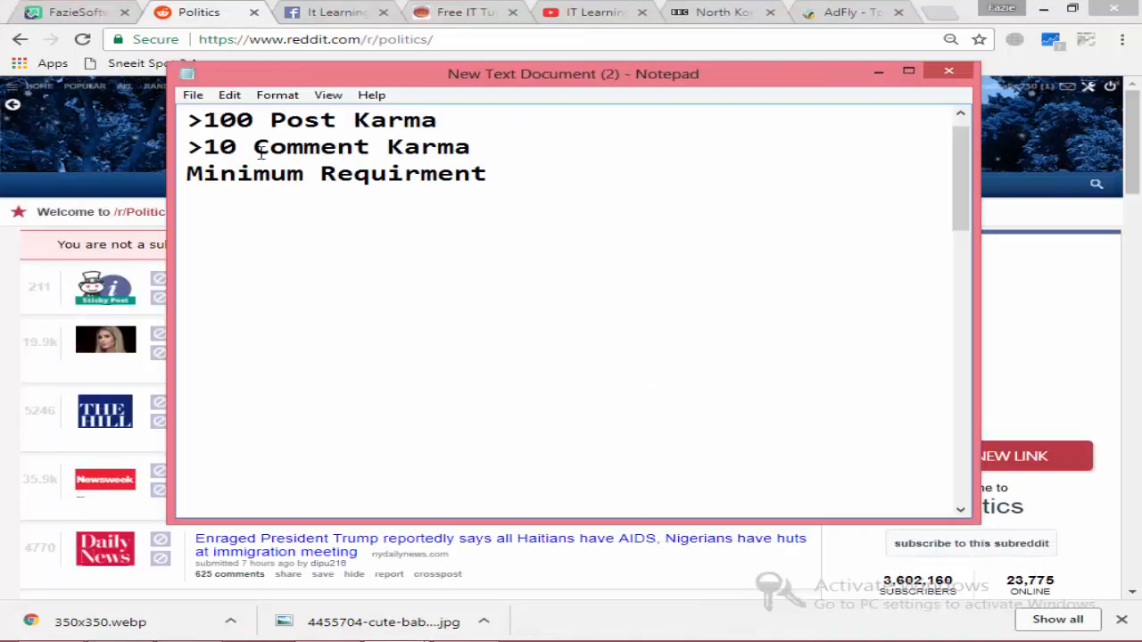
Highlight the minimum post and comment karma requirements in the notes and go to the How To Post section
drag(184, 117, 497, 167)
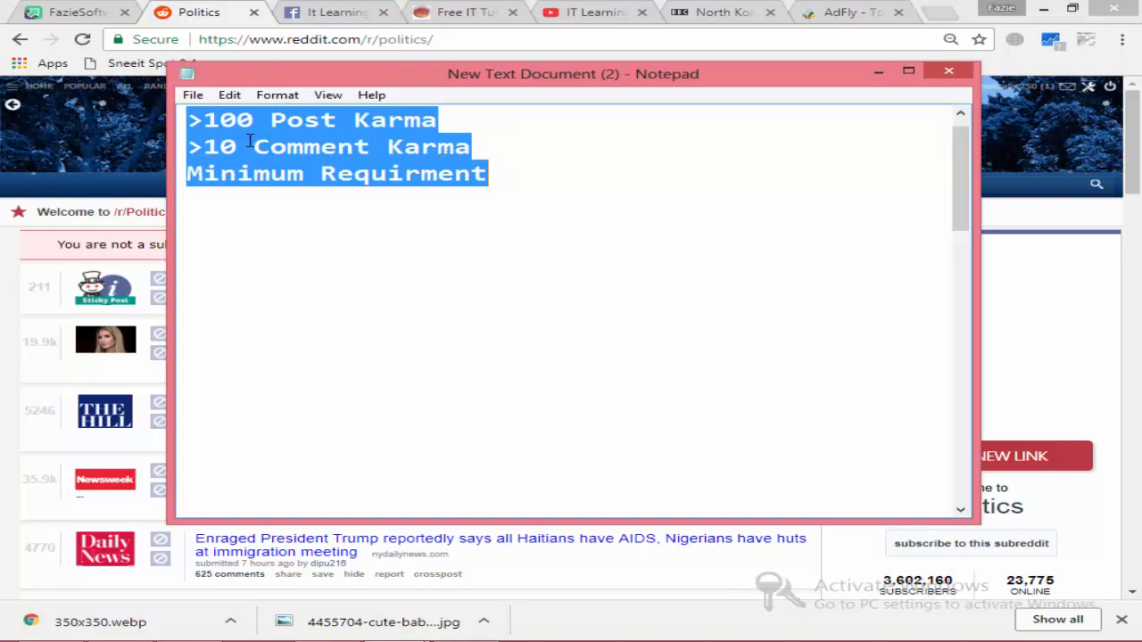
click(463, 161)
scroll(520, 250, down, 8)
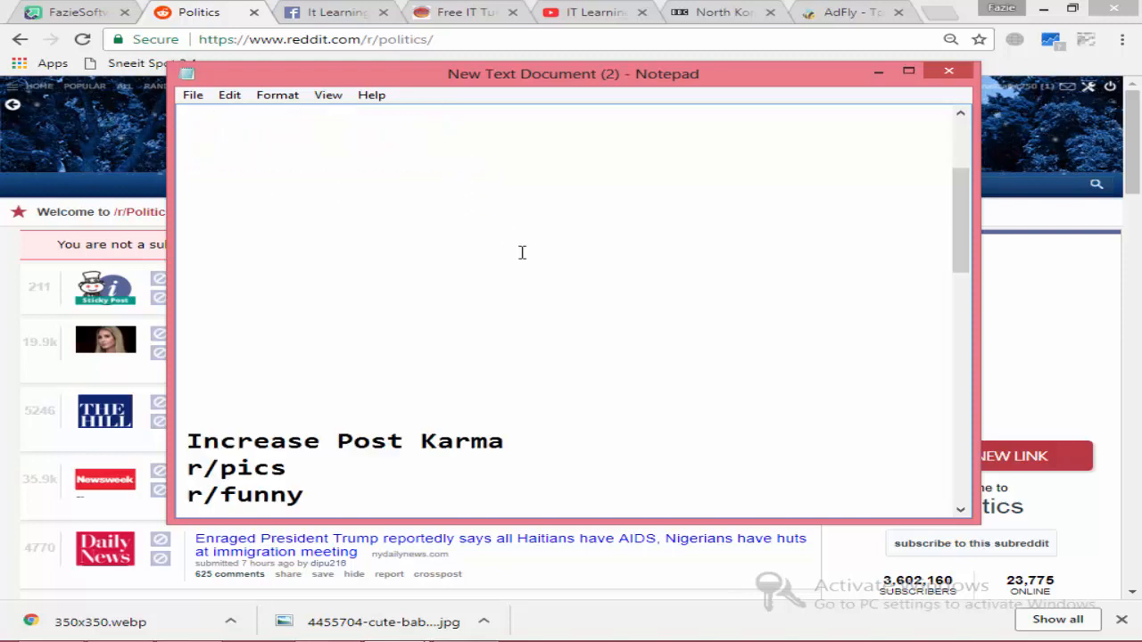
scroll(522, 252, up, 1)
scroll(522, 252, down, 1)
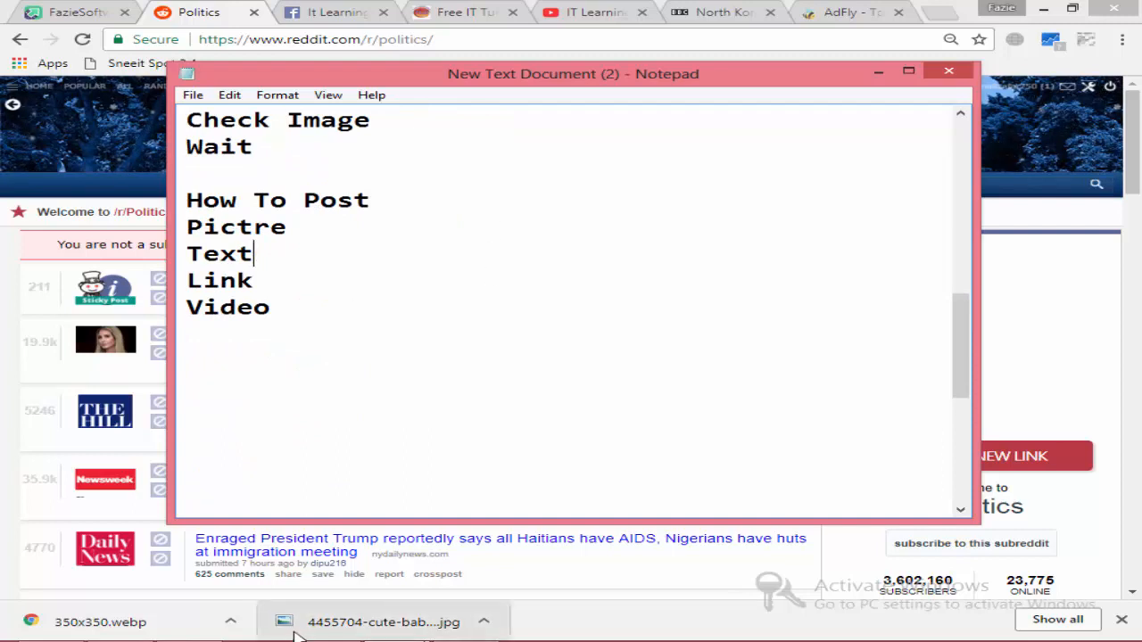
Check the empty Blogger post, then copy the BBC article's headline "North Korea: Trump praises latest UN sanctions over missiles"
click(189, 632)
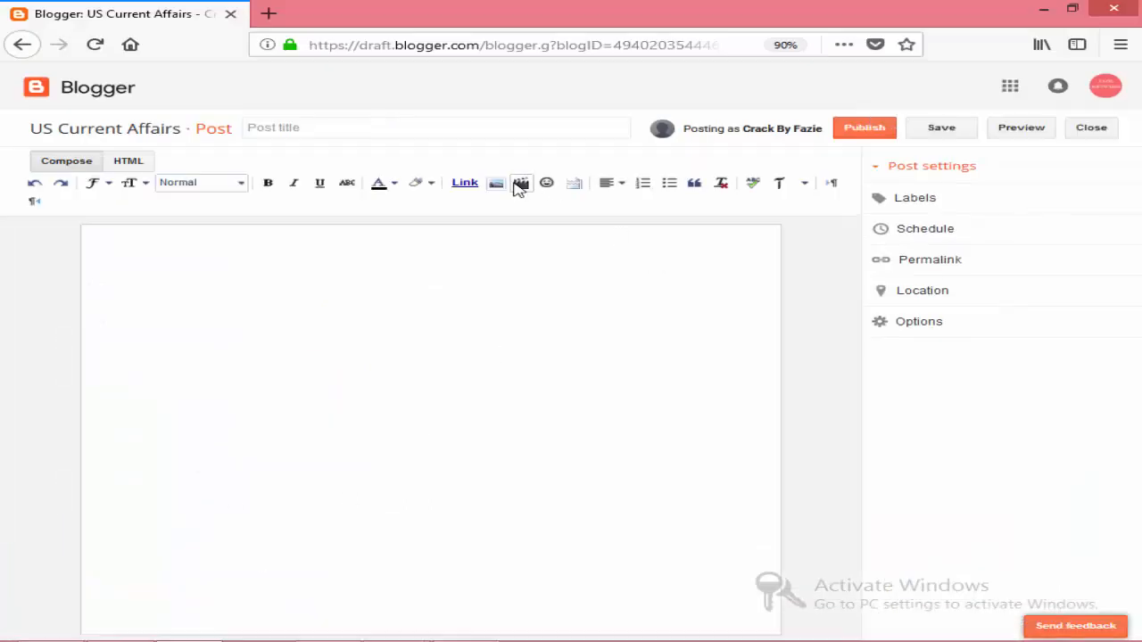
click(1043, 9)
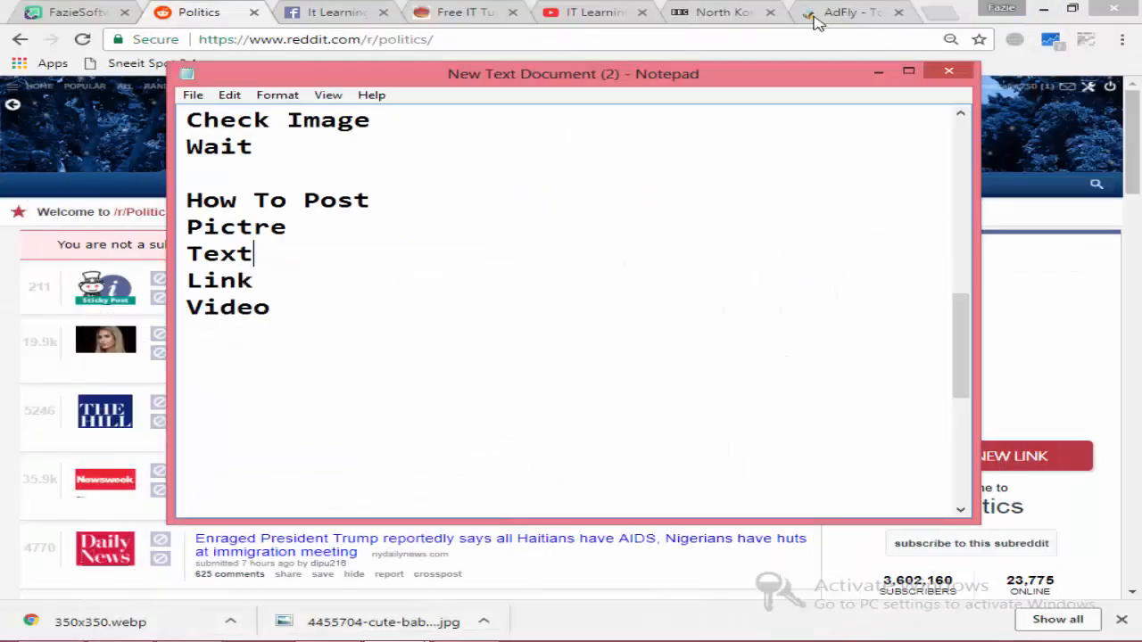
click(732, 12)
right_click(198, 323)
right_click(196, 284)
click(19, 261)
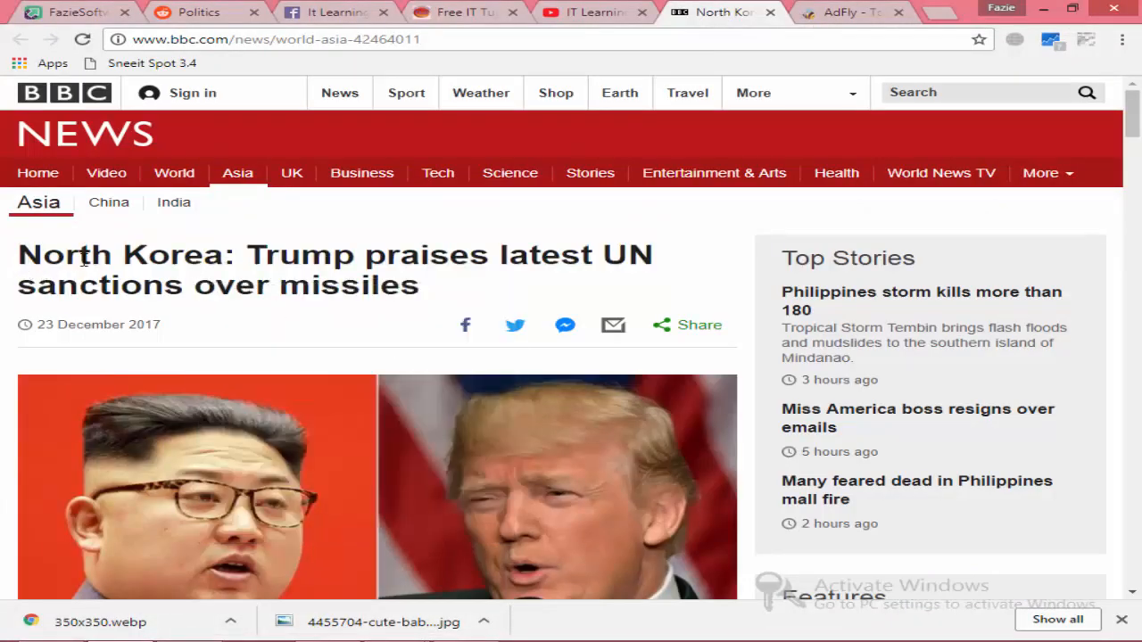
drag(18, 258, 433, 283)
right_click(435, 284)
click(446, 290)
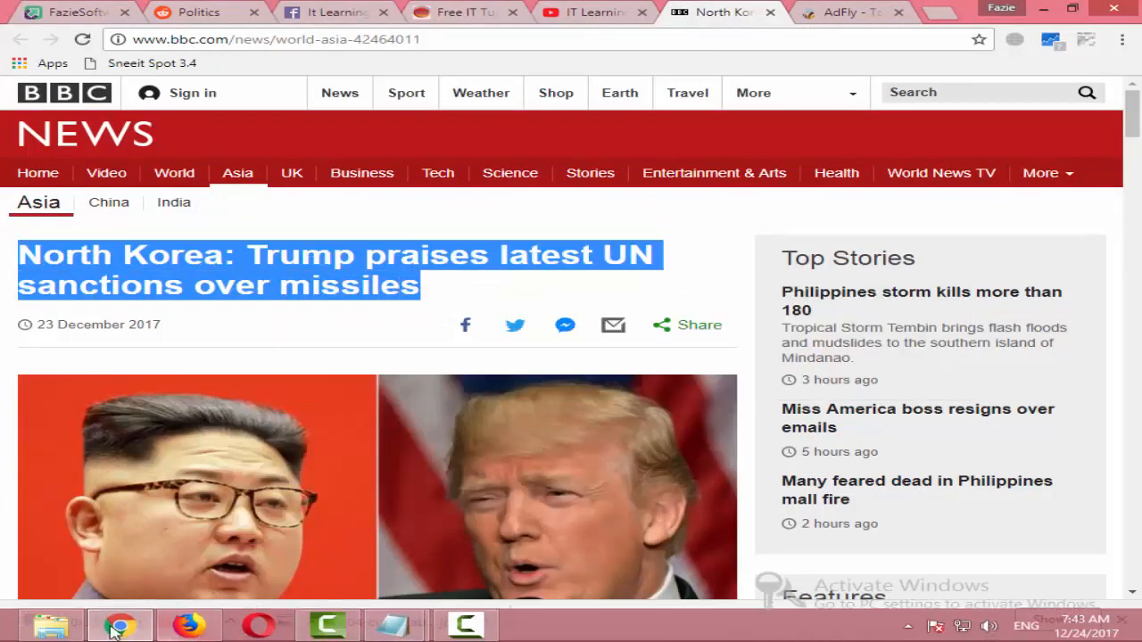
Switch to the Blogger post in Firefox, paste the copied headline as its title, and place the cursor in the body
click(188, 624)
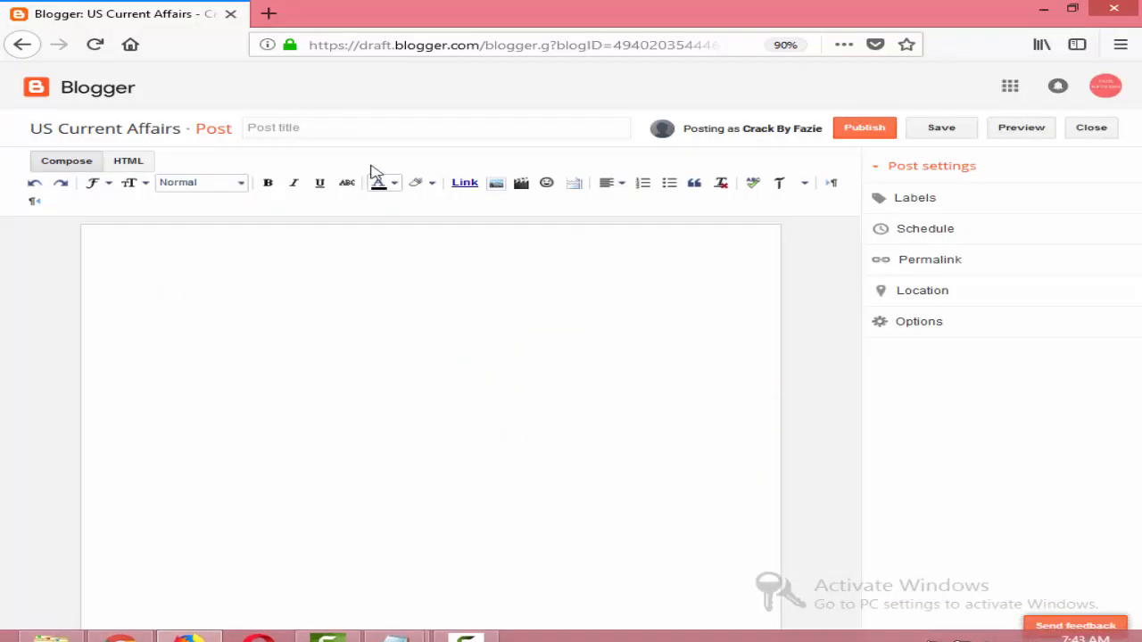
right_click(353, 133)
click(411, 208)
click(428, 352)
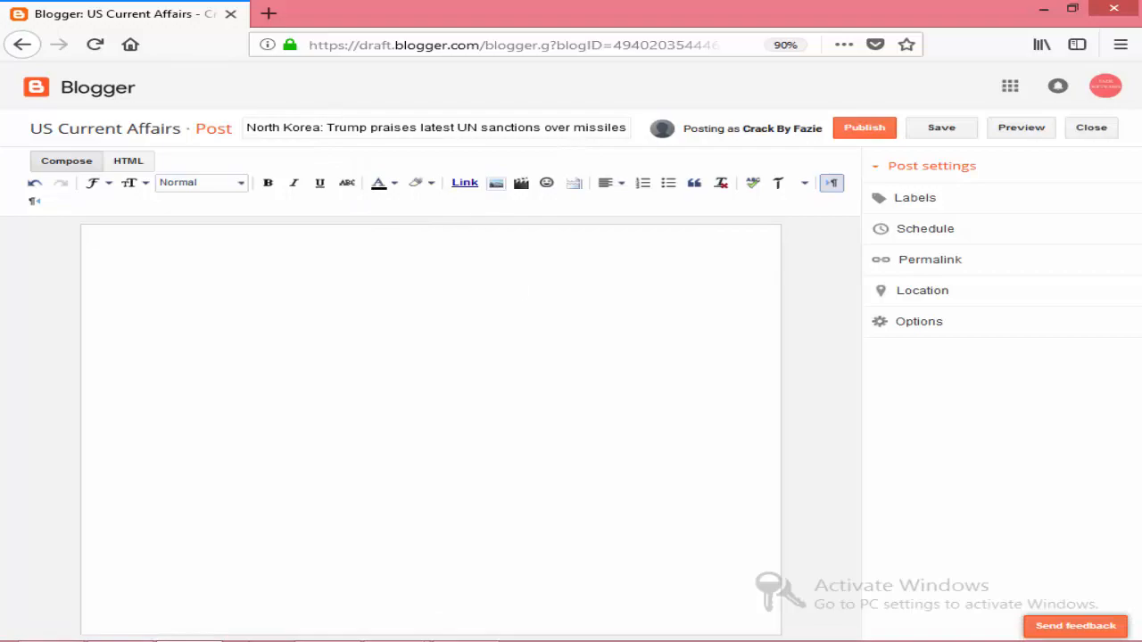
Switch back to the BBC article in Chrome and save its lead photo of Kim Jong-un and President Trump to the computer
click(121, 624)
scroll(308, 324, down, 3)
right_click(313, 282)
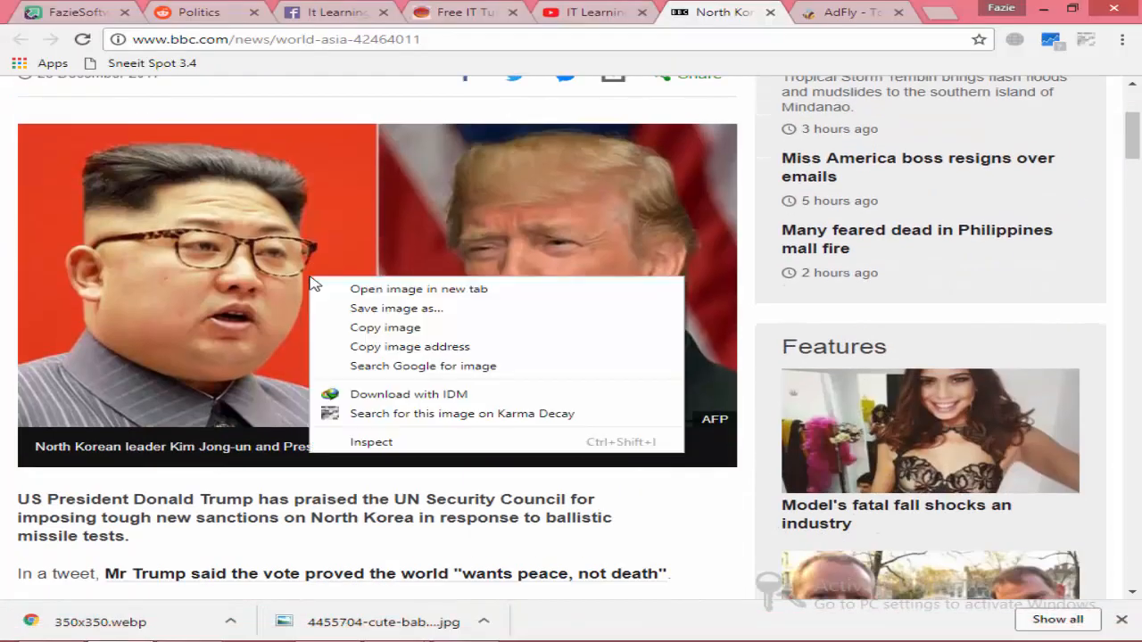
click(396, 308)
click(841, 454)
scroll(239, 491, down, 1)
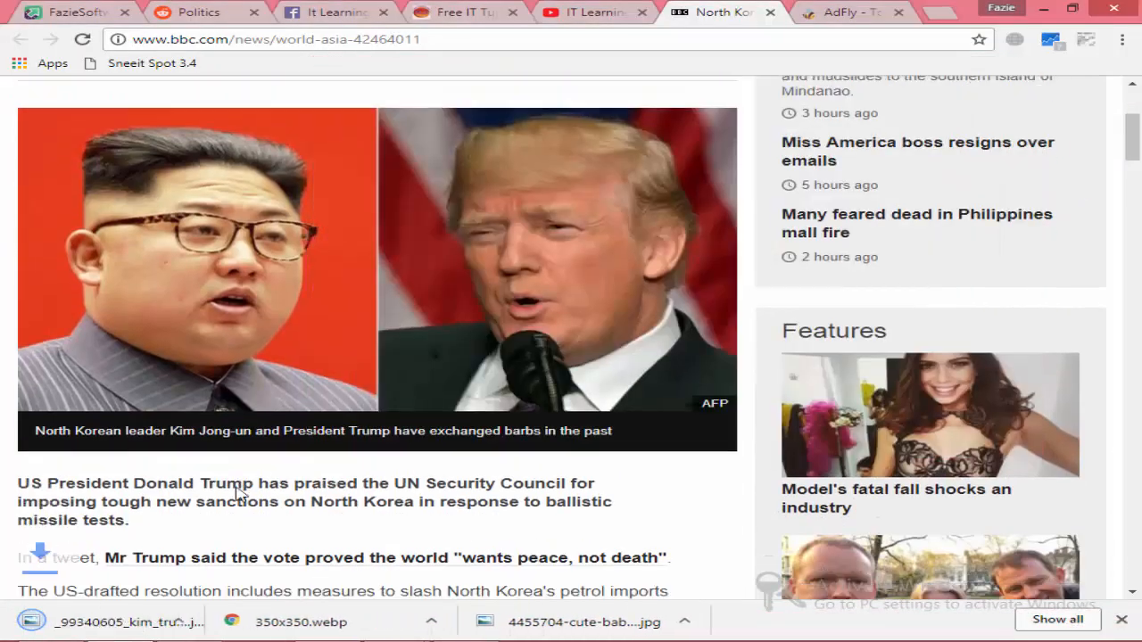
Look through the body of the BBC North Korea sanctions article, from its lead paragraph downward and back to the headline
scroll(239, 494, down, 3)
drag(20, 164, 378, 398)
scroll(382, 407, down, 10)
scroll(378, 403, down, 15)
scroll(378, 395, down, 8)
scroll(378, 395, up, 7)
scroll(380, 401, up, 11)
middle_click(377, 398)
scroll(379, 405, up, 6)
middle_click(376, 397)
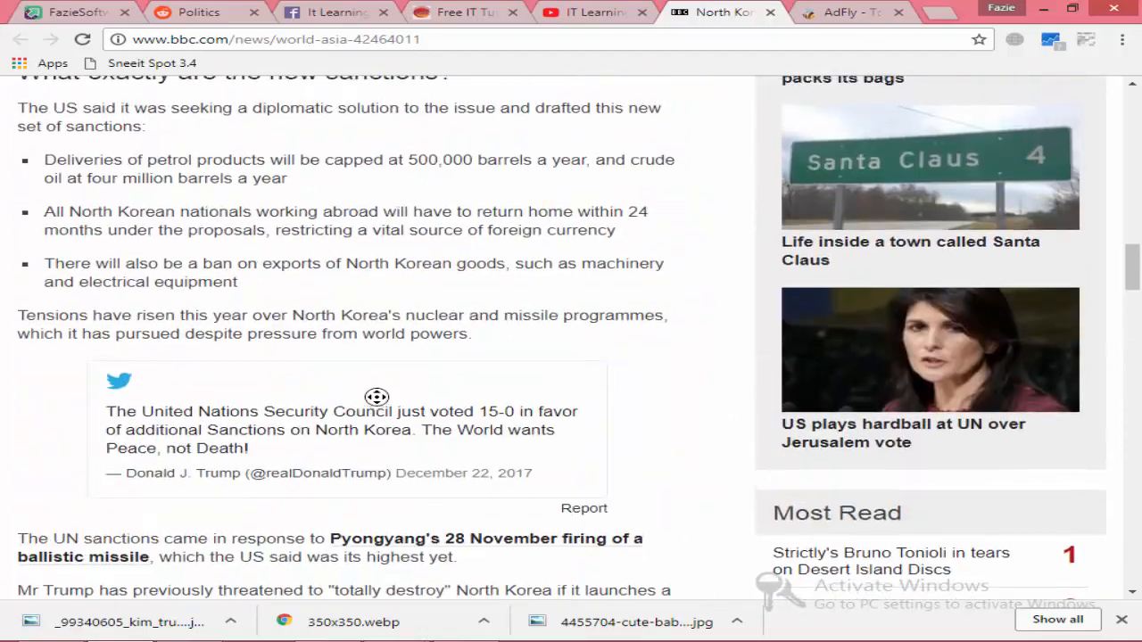
scroll(376, 397, up, 15)
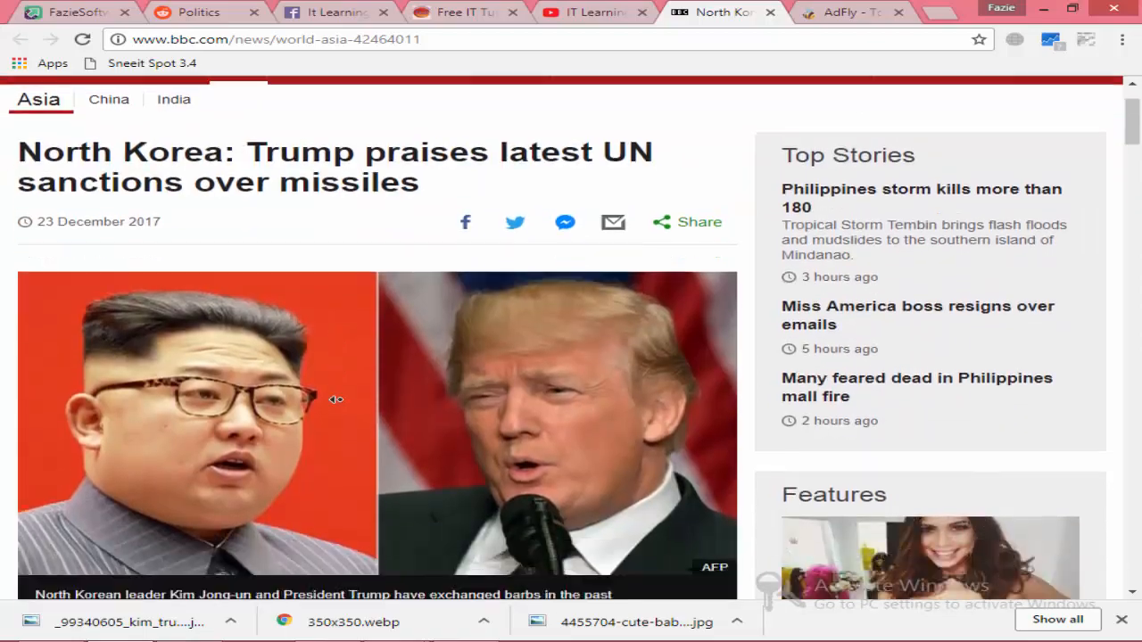
Copy the article text from the lead paragraph through the paragraph ending in "reckless behaviour"
scroll(336, 398, down, 7)
scroll(311, 377, up, 2)
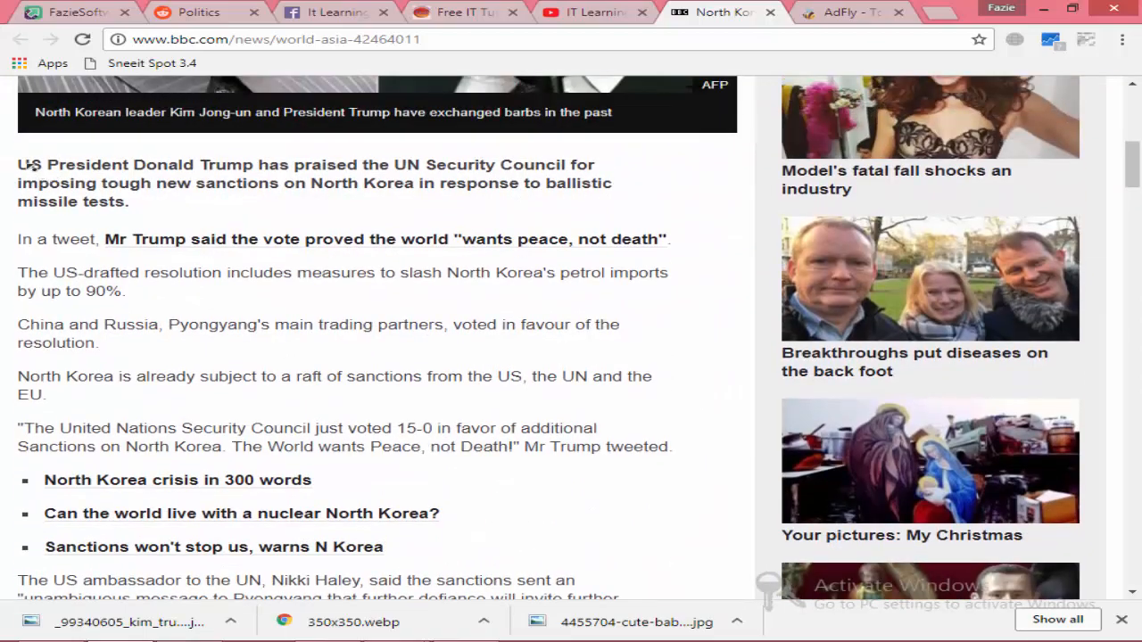
scroll(275, 232, down, 4)
drag(66, 181, 546, 444)
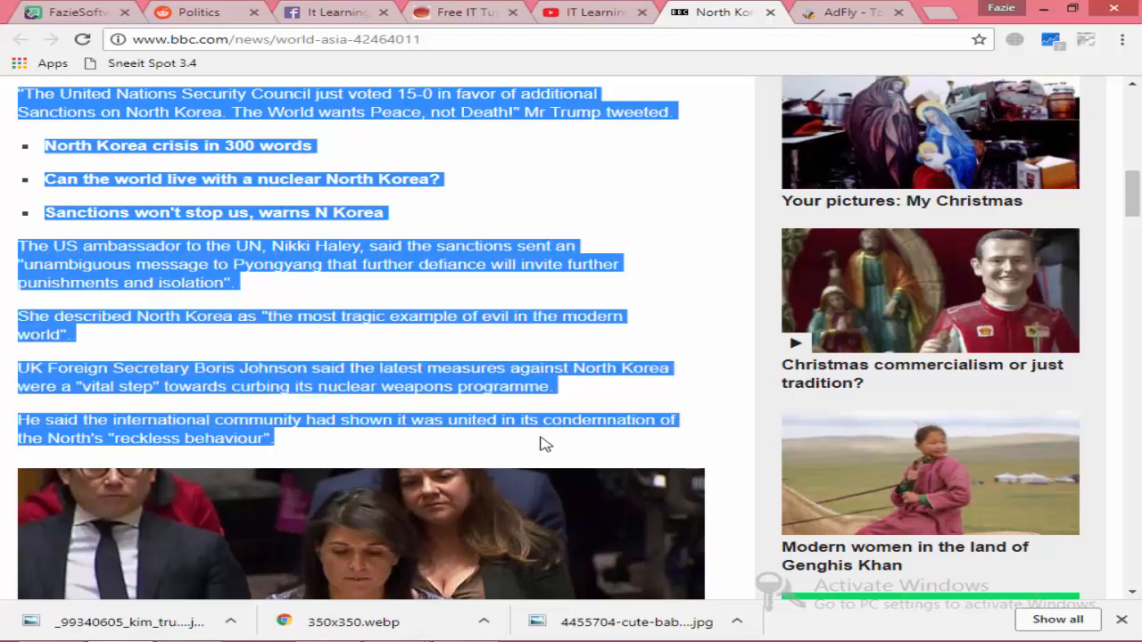
right_click(453, 377)
click(484, 387)
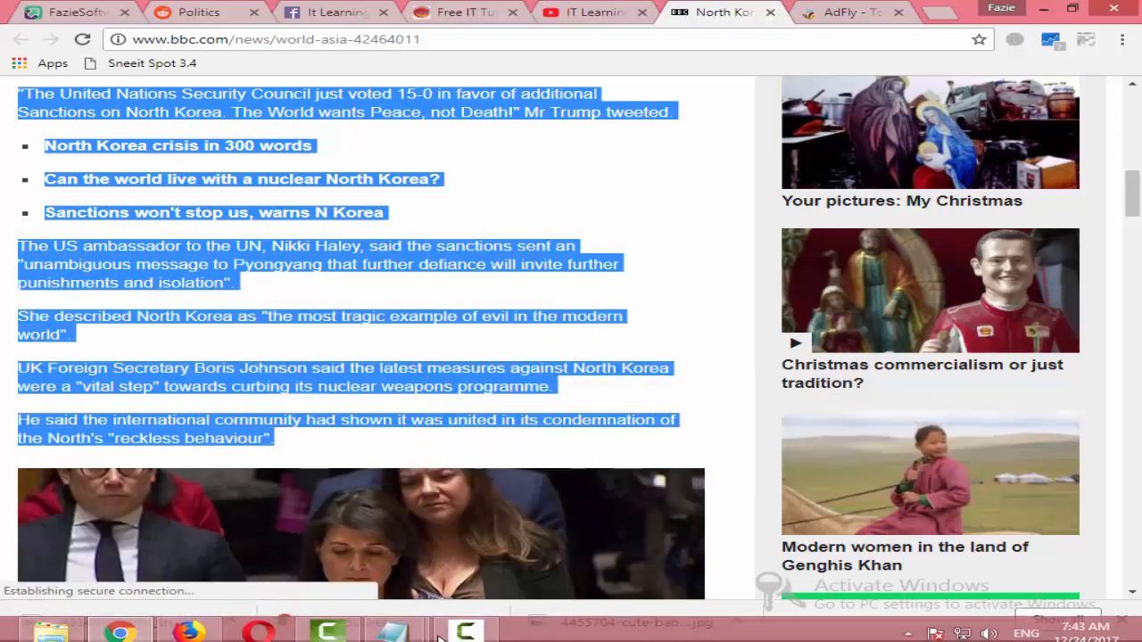
Switch to the Blogger post in Firefox, paste the copied text, and start inserting an image on a new line above "The US-drafted resolution"
click(184, 626)
right_click(295, 346)
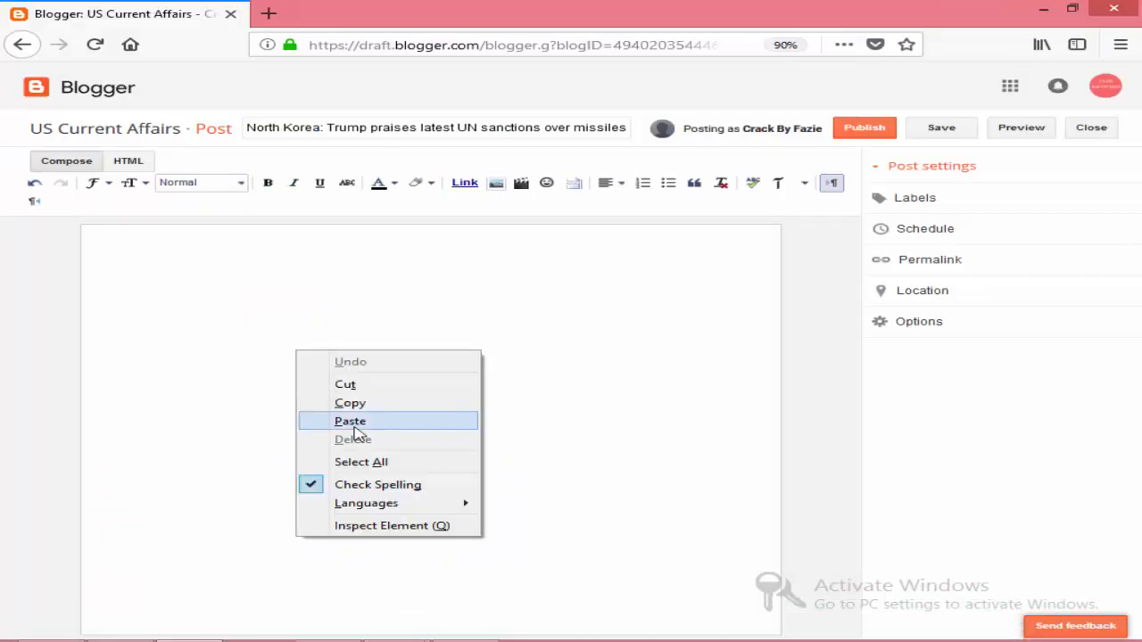
click(334, 419)
click(106, 247)
key(Return)
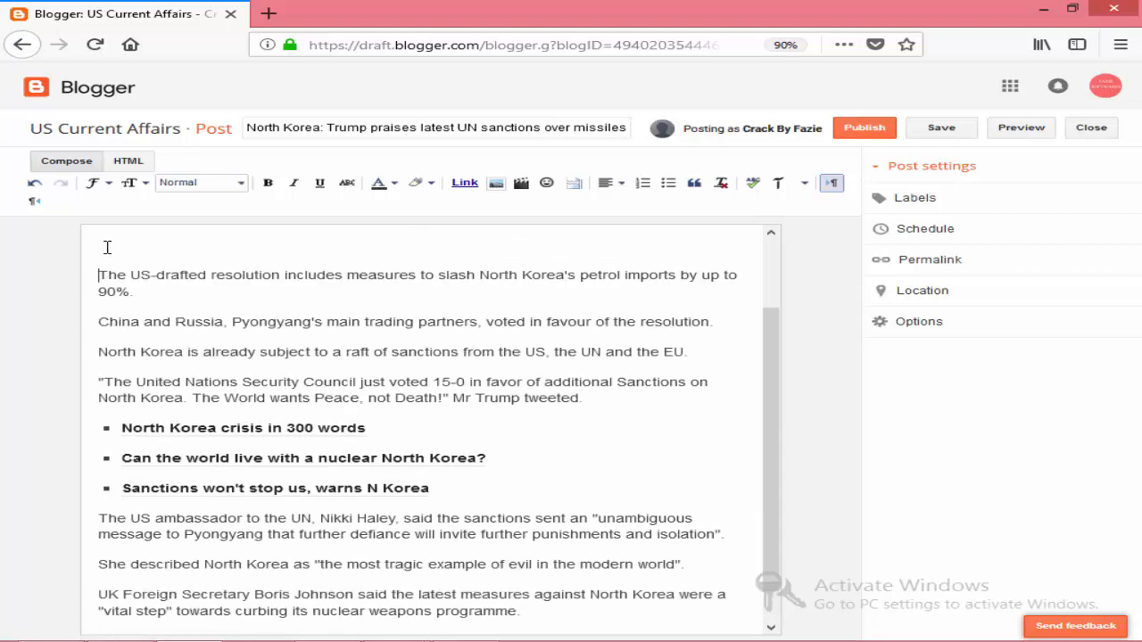
click(497, 184)
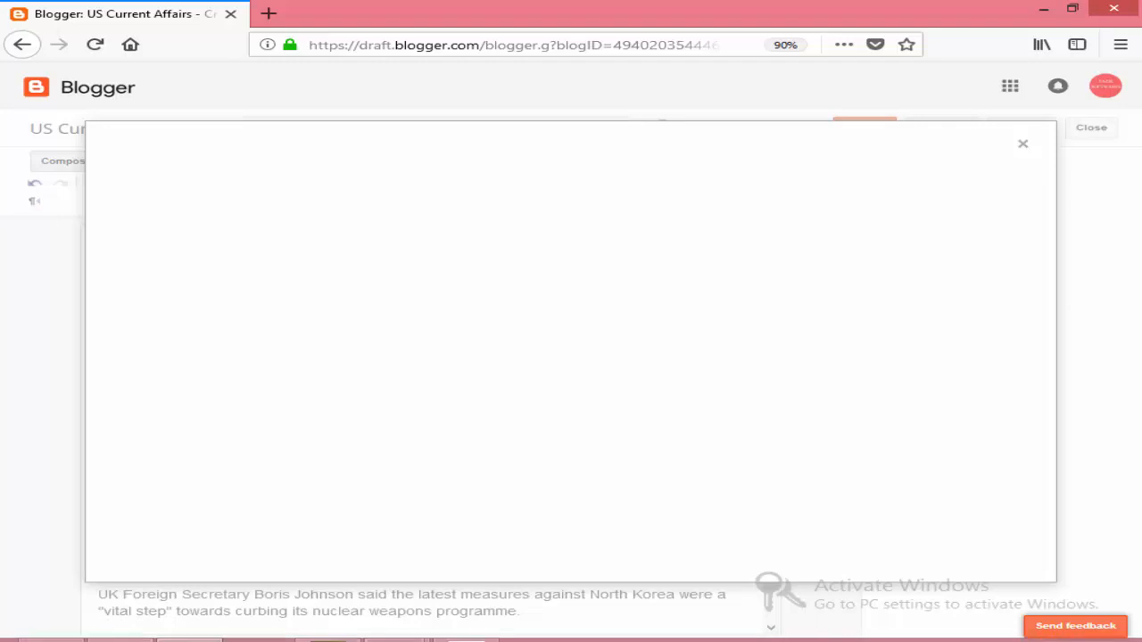
Switch to the BBC article in Chrome and copy its remaining text below the Nikki Haley photo, down to the closing paragraph
click(121, 626)
scroll(235, 368, down, 5)
scroll(235, 367, down, 2)
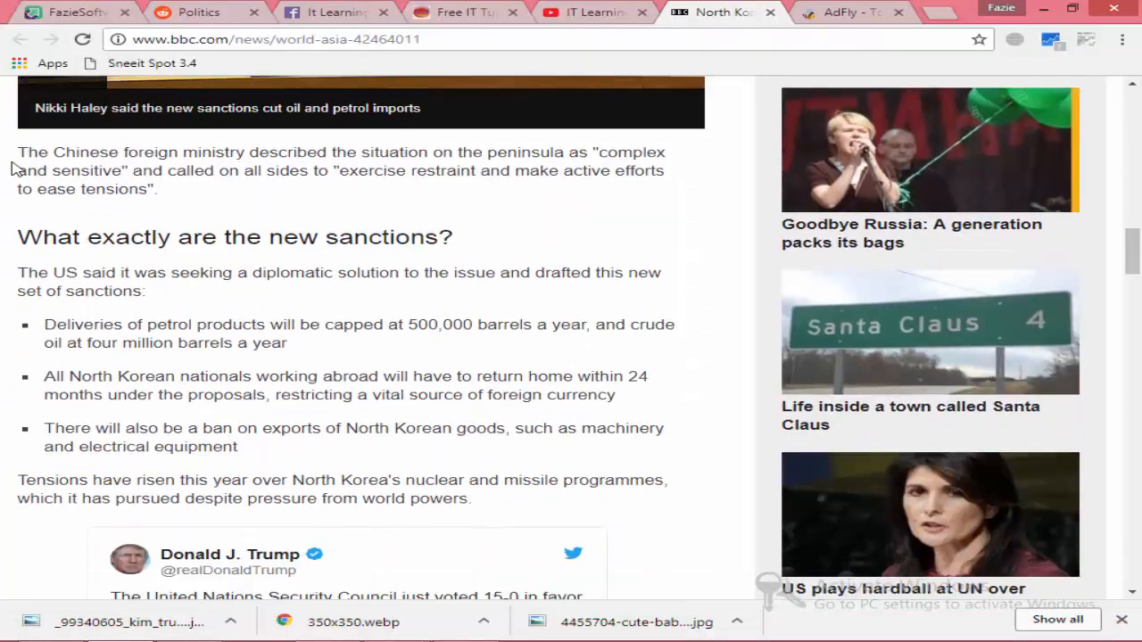
drag(124, 232, 664, 241)
right_click(620, 234)
click(644, 247)
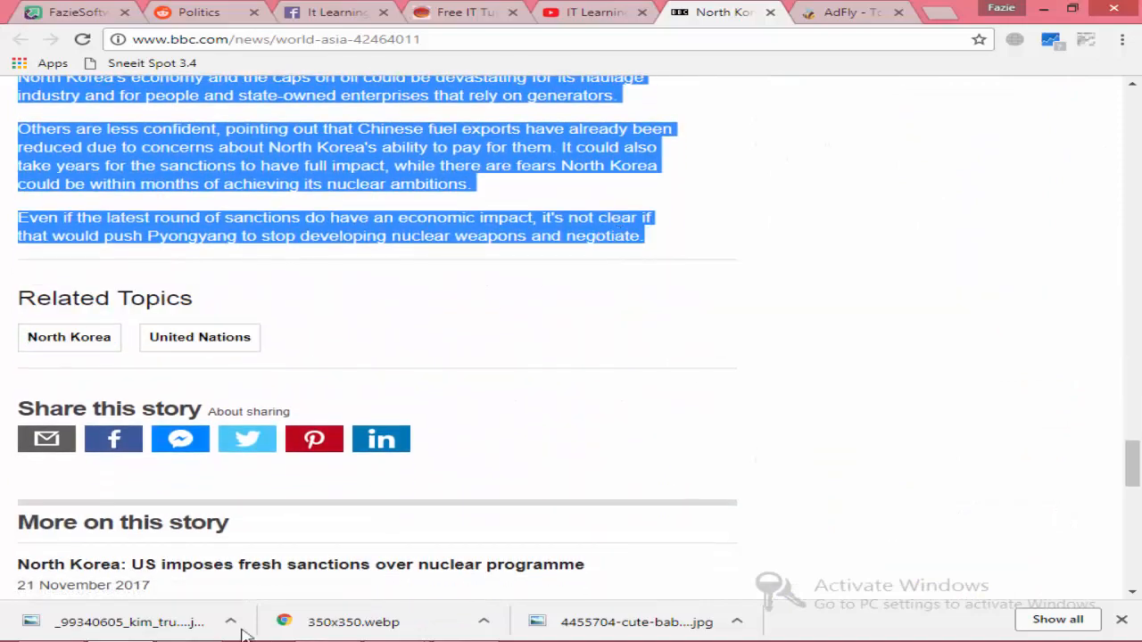
Return to the Blogger post in Firefox and upload the image file _99340605_kim_trump_afp from the Desktop
click(189, 625)
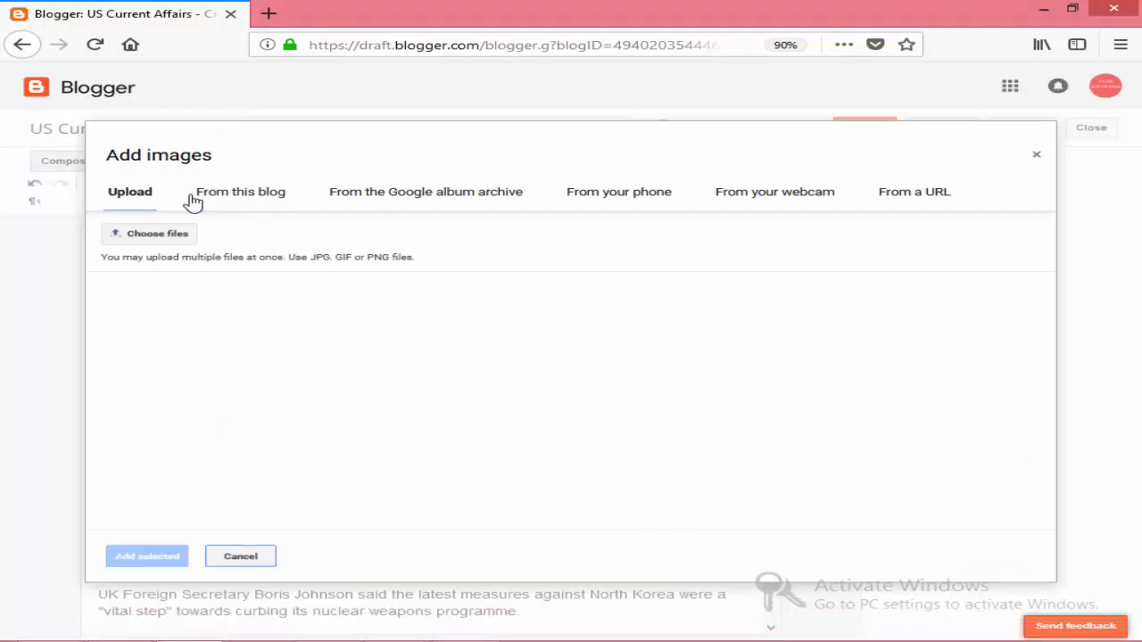
click(176, 234)
scroll(428, 223, down, 3)
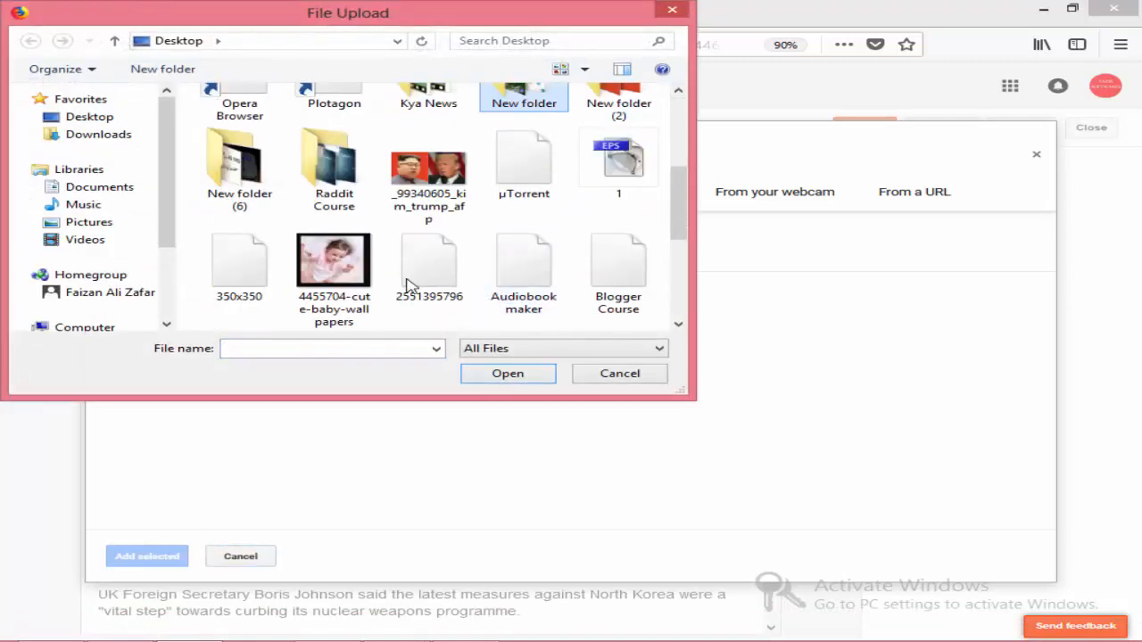
click(426, 178)
double_click(428, 197)
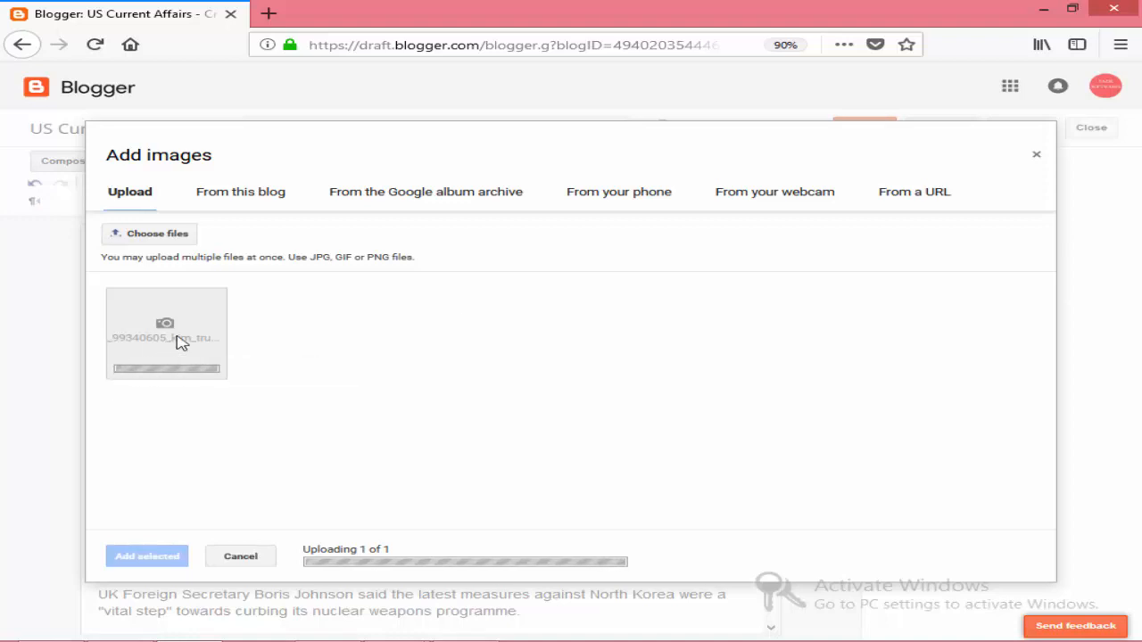
Switch to Chrome, look over the It Learning Tutus Facebook page, and close that page
key(alt+Tab)
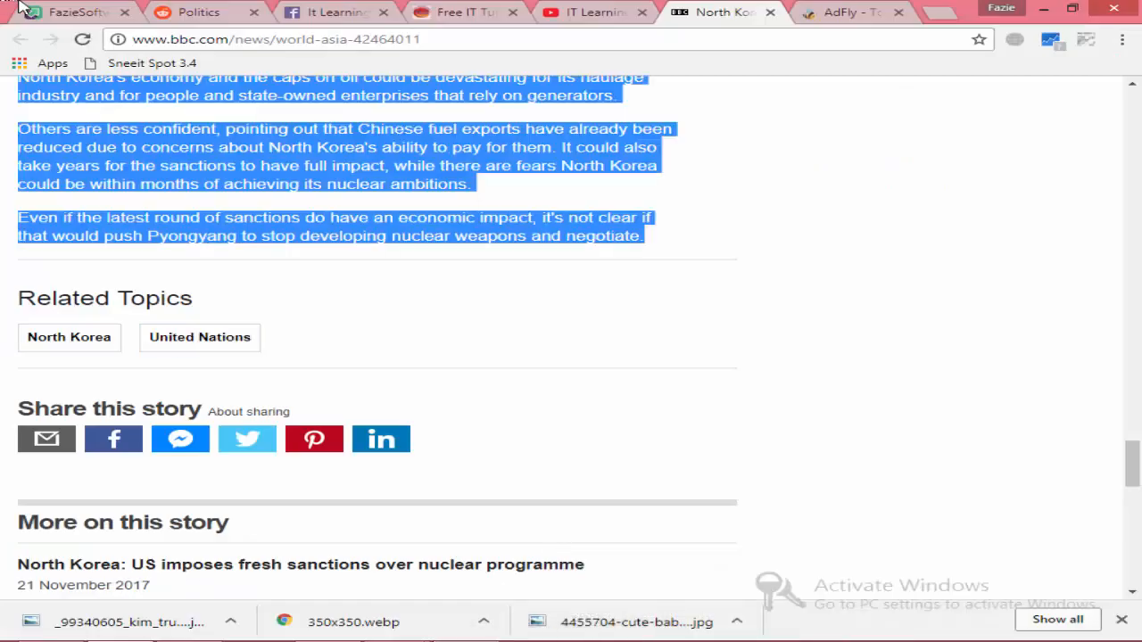
click(198, 12)
click(341, 10)
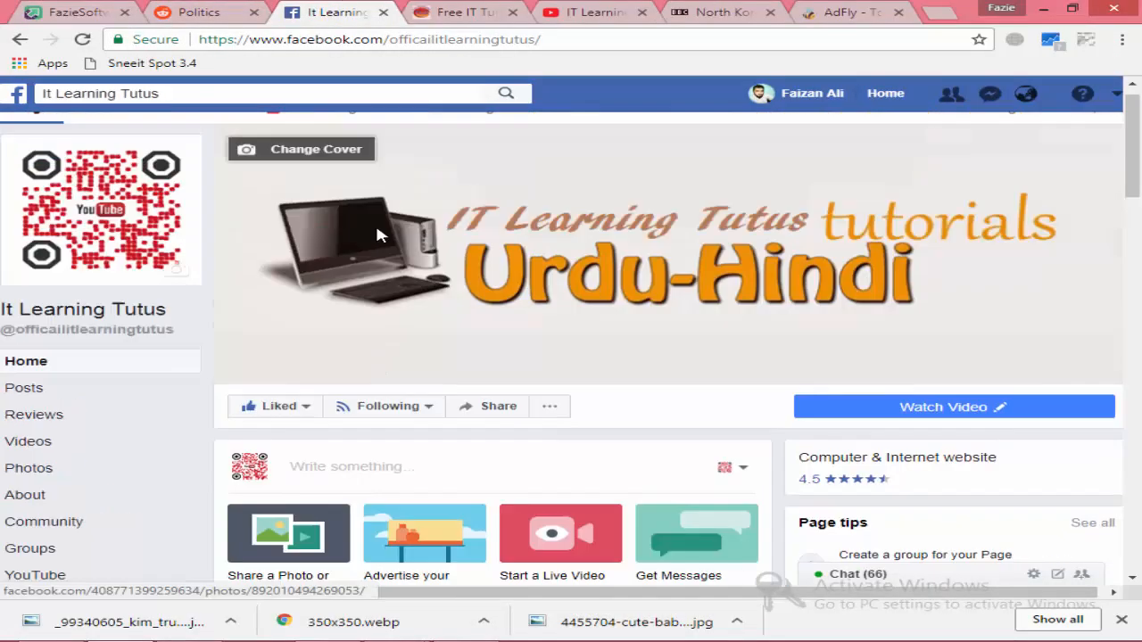
scroll(446, 357, down, 5)
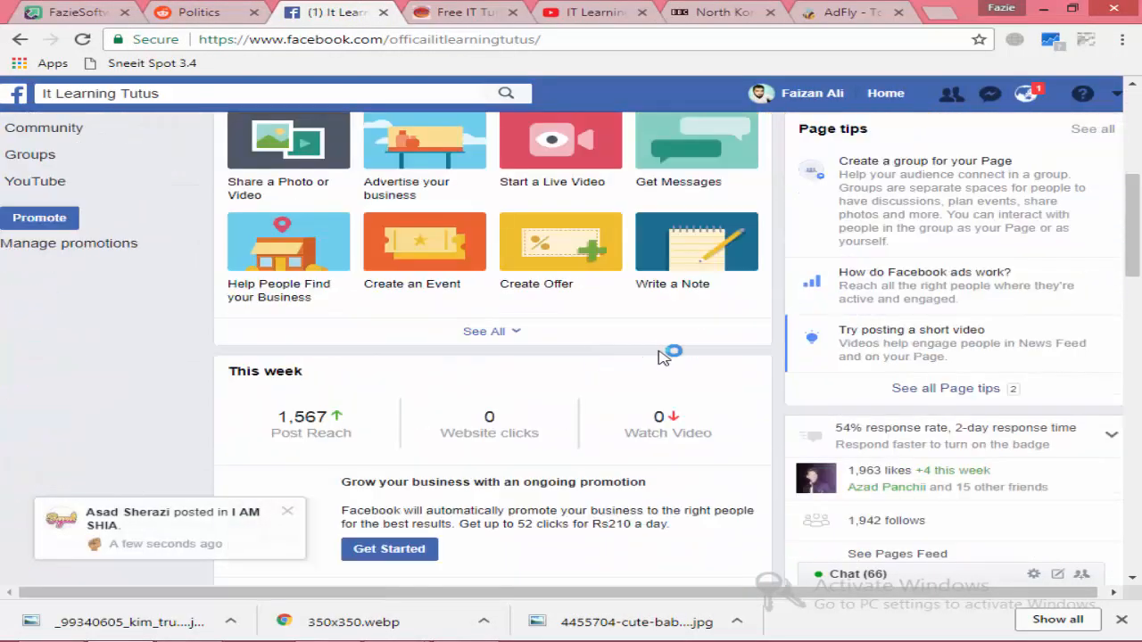
scroll(847, 406, down, 2)
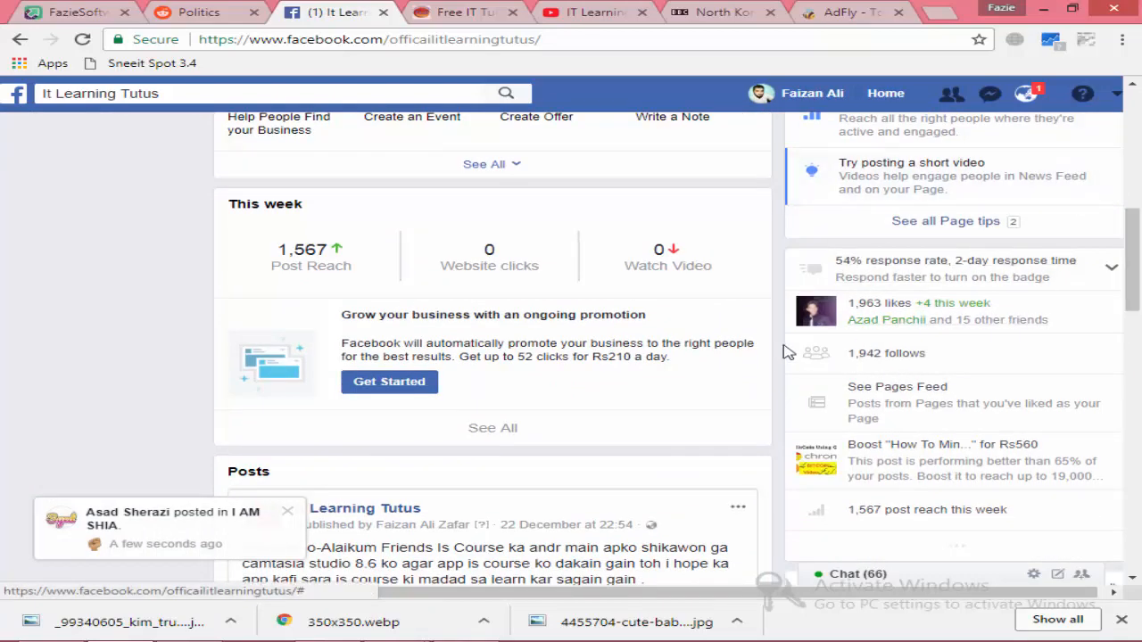
scroll(878, 357, up, 8)
scroll(879, 357, up, 2)
scroll(624, 223, down, 5)
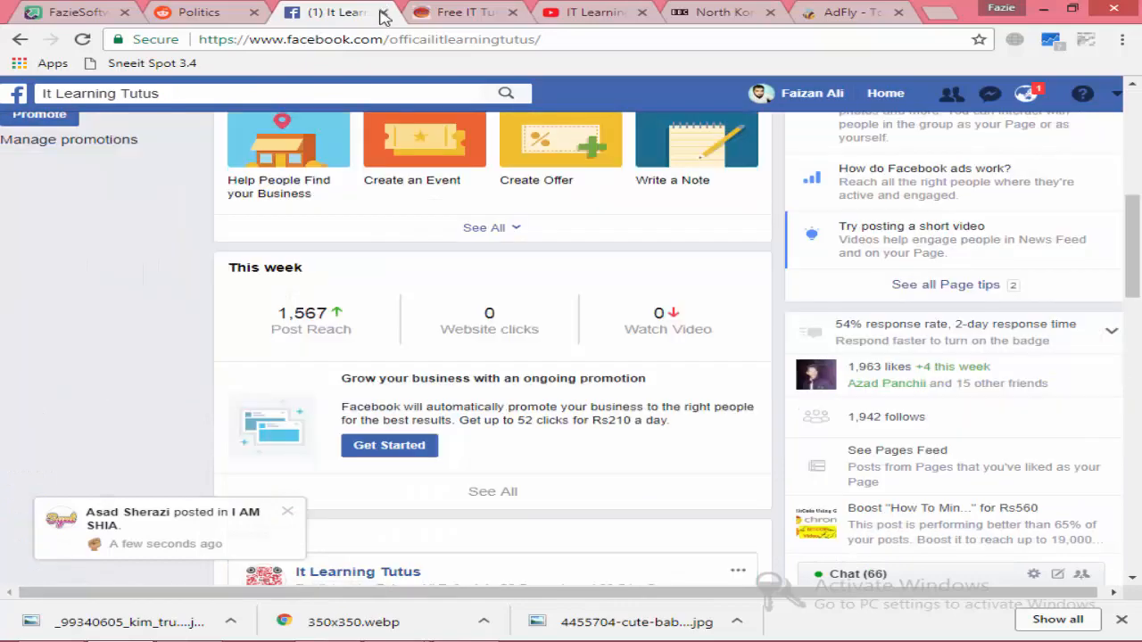
click(384, 18)
Look over the recent course posts on the itlearningtutus.tk home page, and close the site
scroll(514, 312, up, 5)
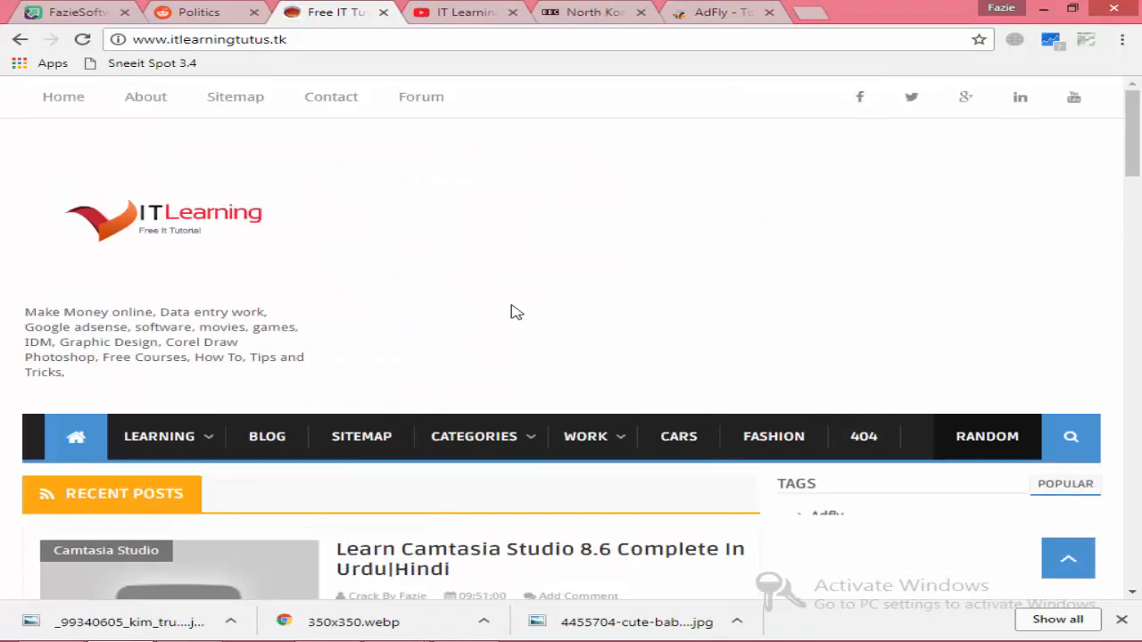
scroll(287, 301, down, 4)
scroll(288, 301, down, 7)
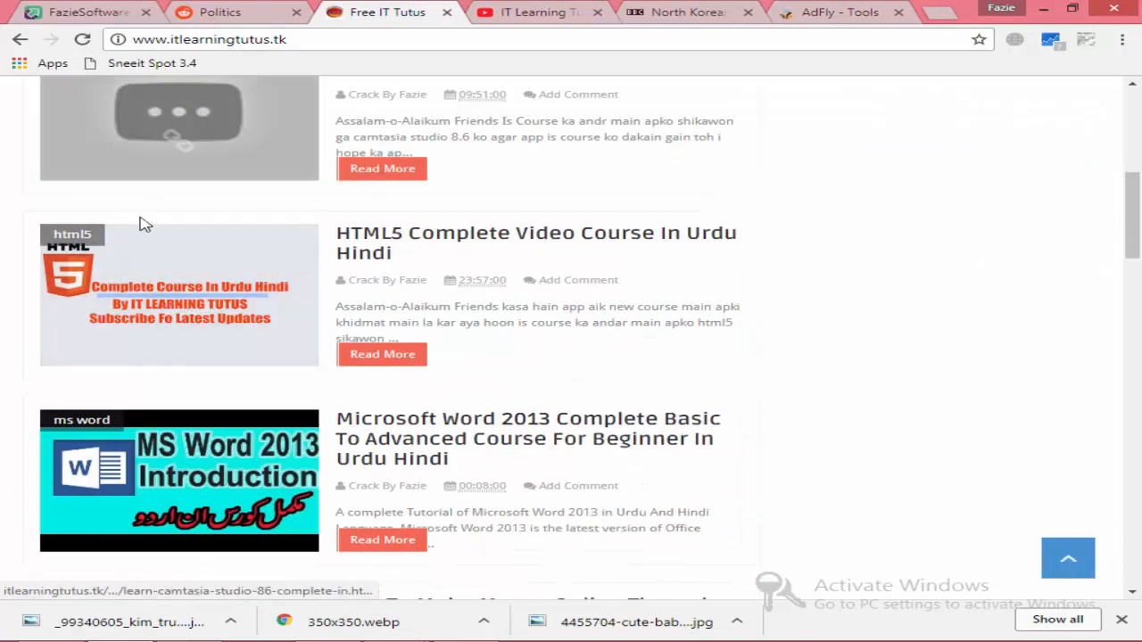
scroll(132, 286, down, 12)
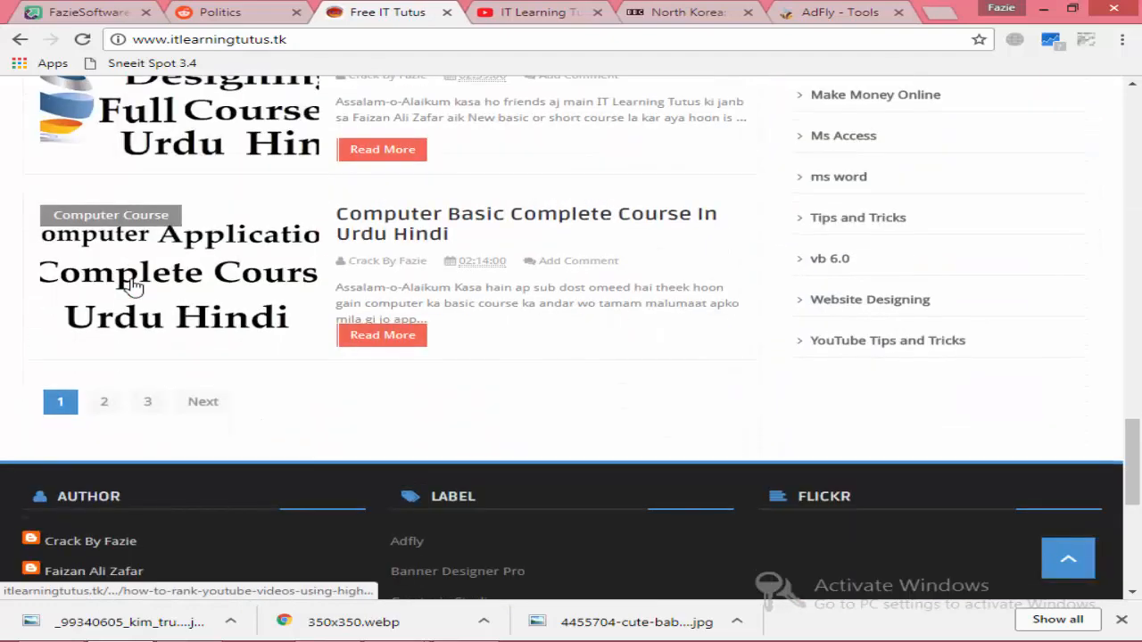
scroll(173, 466, up, 15)
click(446, 12)
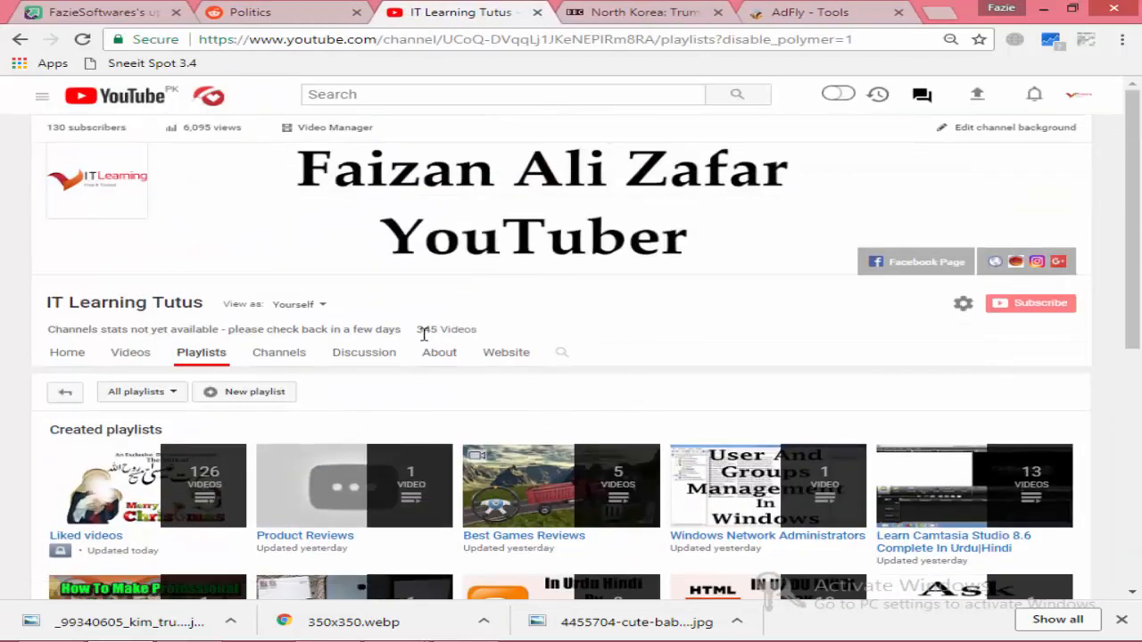
Highlight the video count on the IT Learning Tutus YouTube channel, try its About page, and close the channel
drag(416, 330, 547, 336)
click(439, 355)
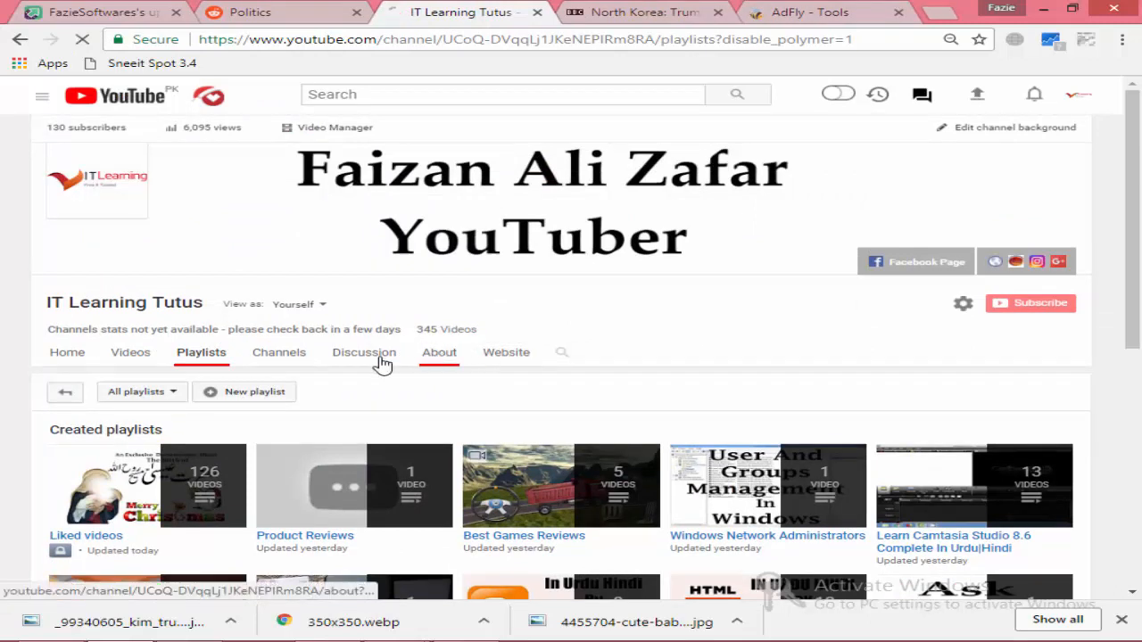
click(537, 14)
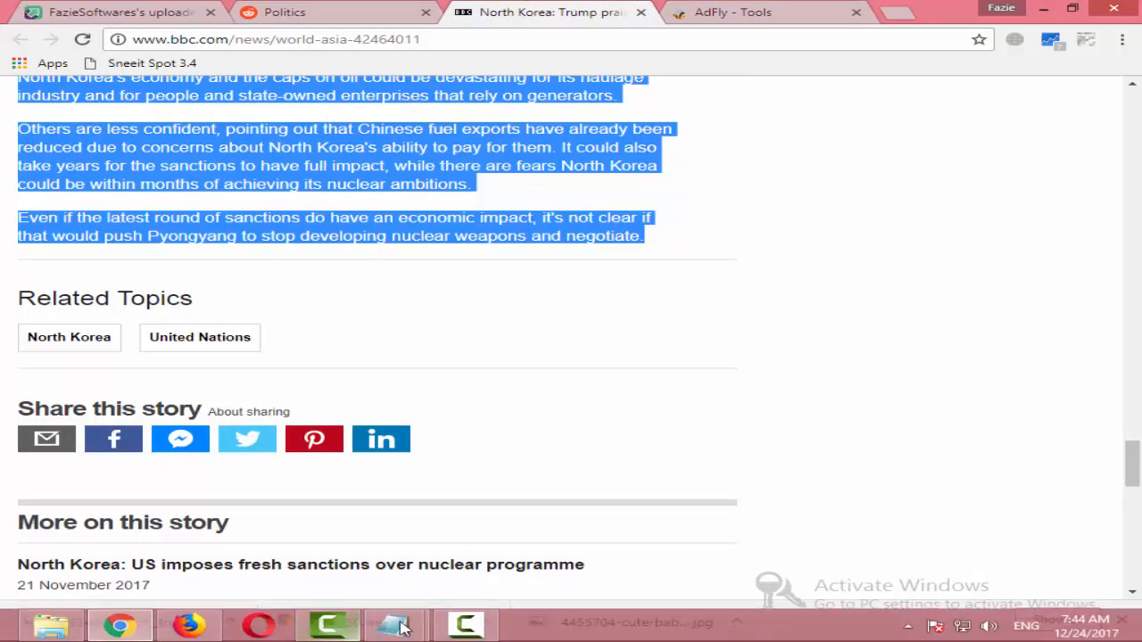
Switch to the Blogger post in Firefox and add the uploaded Kim Jong-un and Trump photo to it
click(187, 633)
click(308, 361)
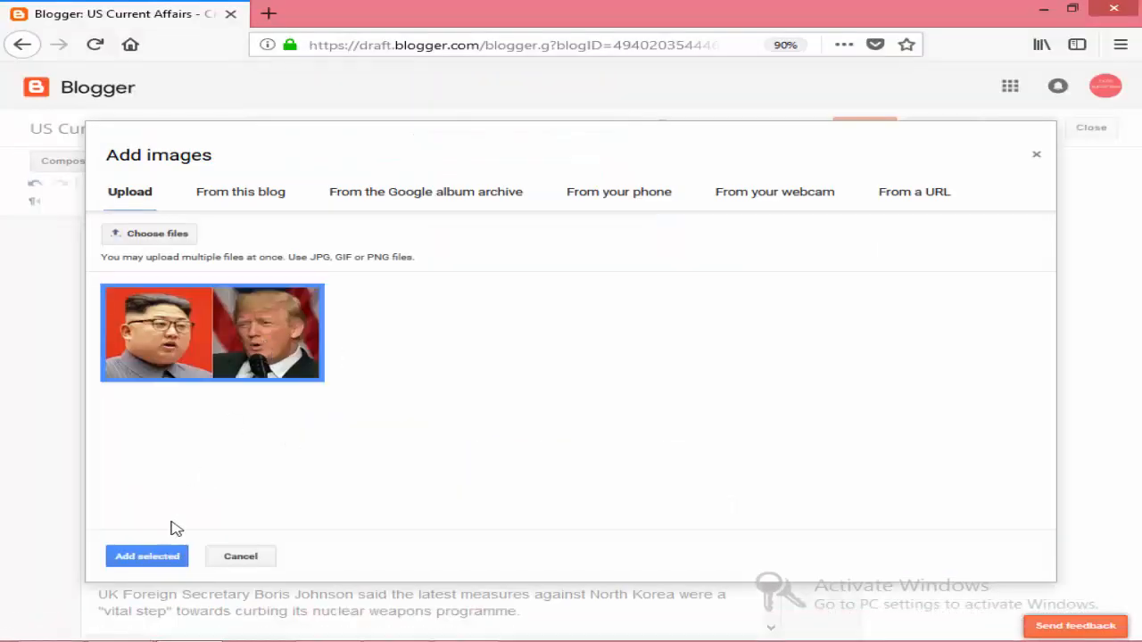
click(147, 557)
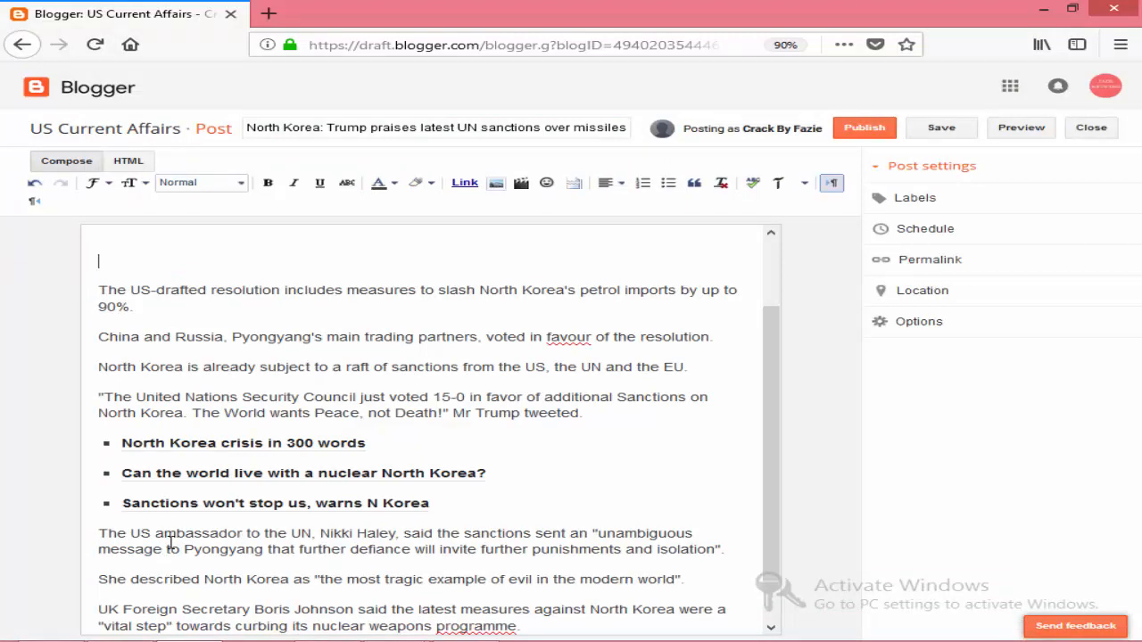
Paste the remaining article text at the end of the post, below the "reckless behaviour" paragraph
scroll(514, 405, down, 4)
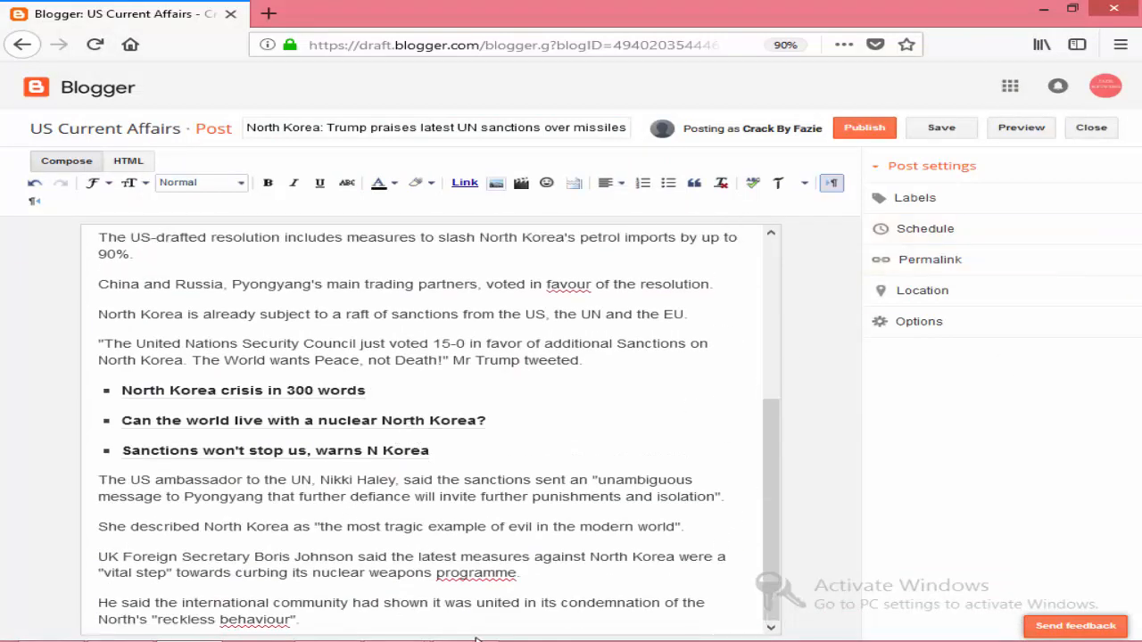
scroll(452, 620, down, 1)
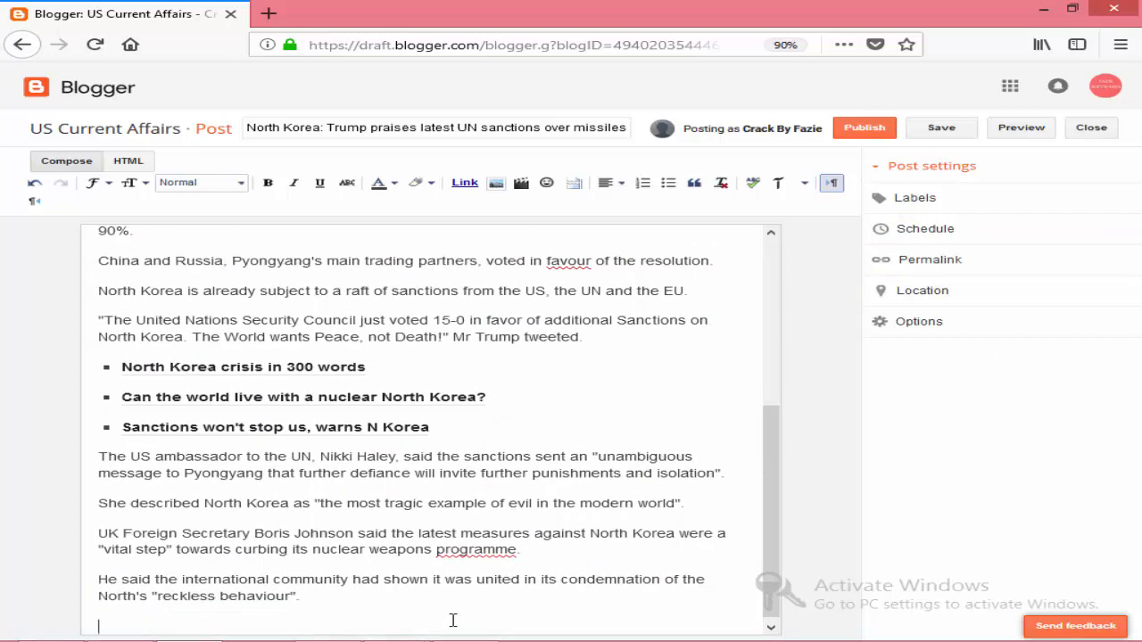
key(ctrl+v)
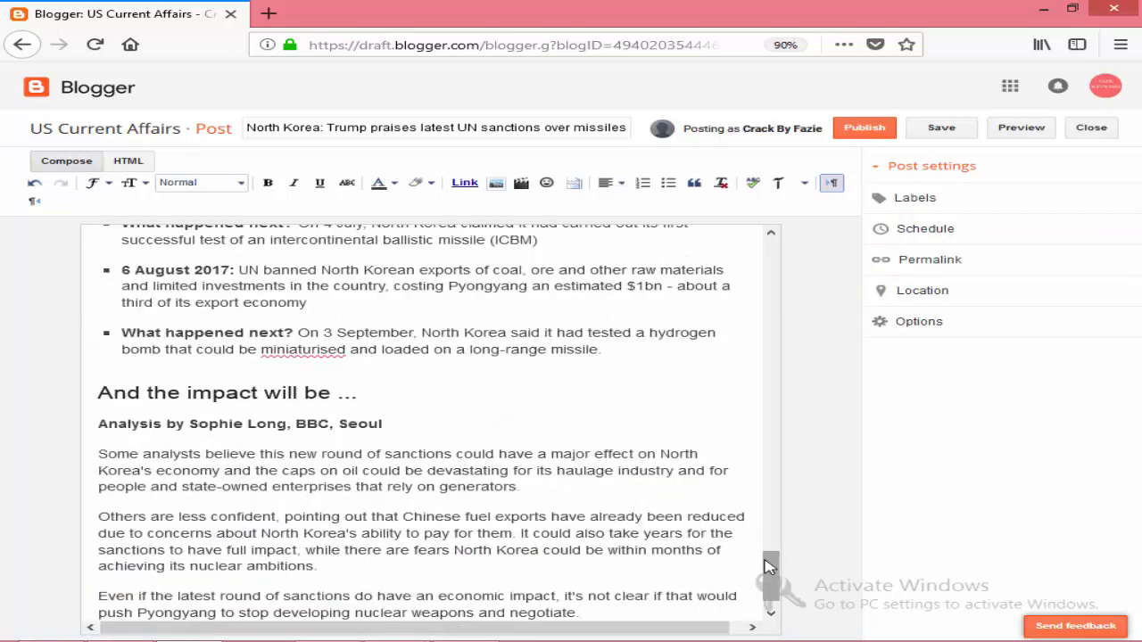
Review the pasted content and set the Kim Jong-un and Trump photo in the post to Original size
drag(769, 565, 771, 392)
scroll(393, 470, down, 2)
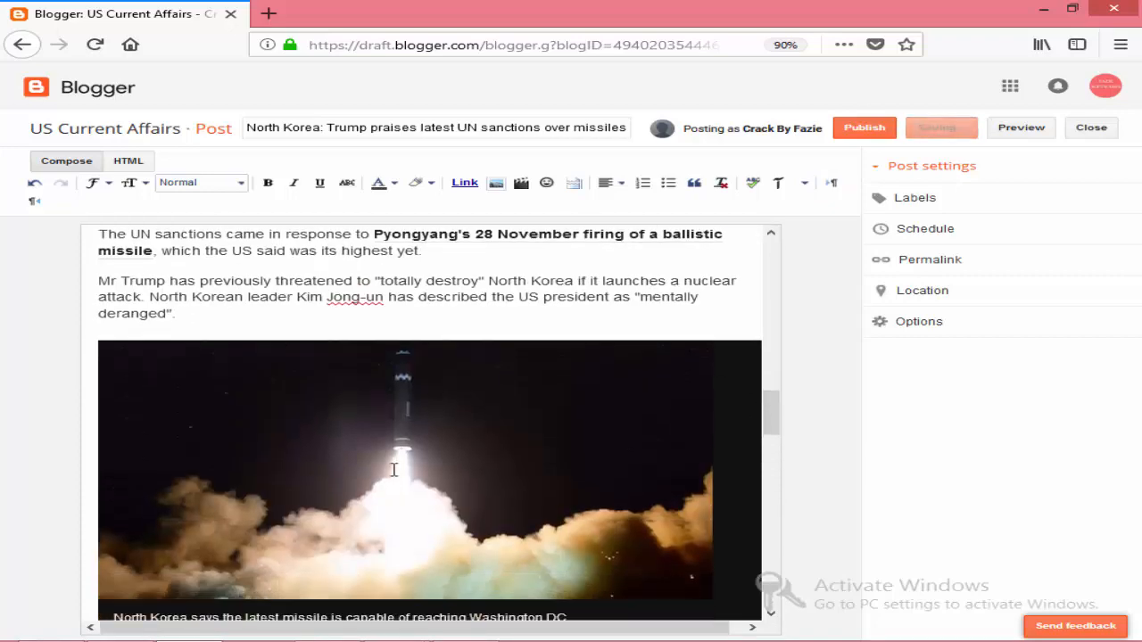
scroll(393, 471, down, 2)
scroll(324, 493, up, 15)
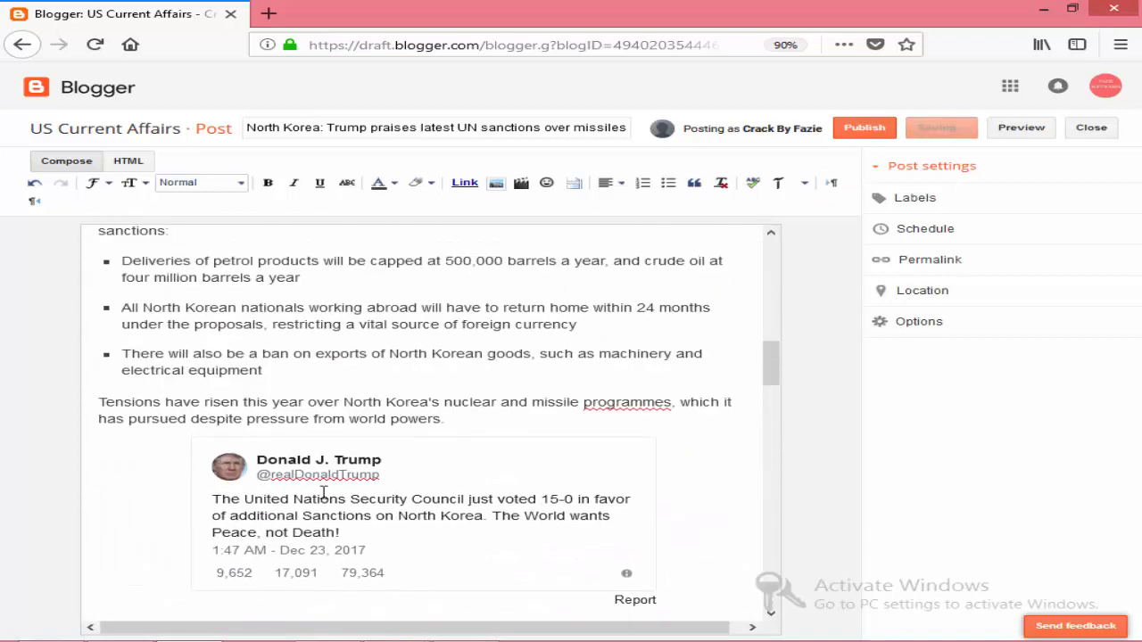
scroll(324, 493, up, 2)
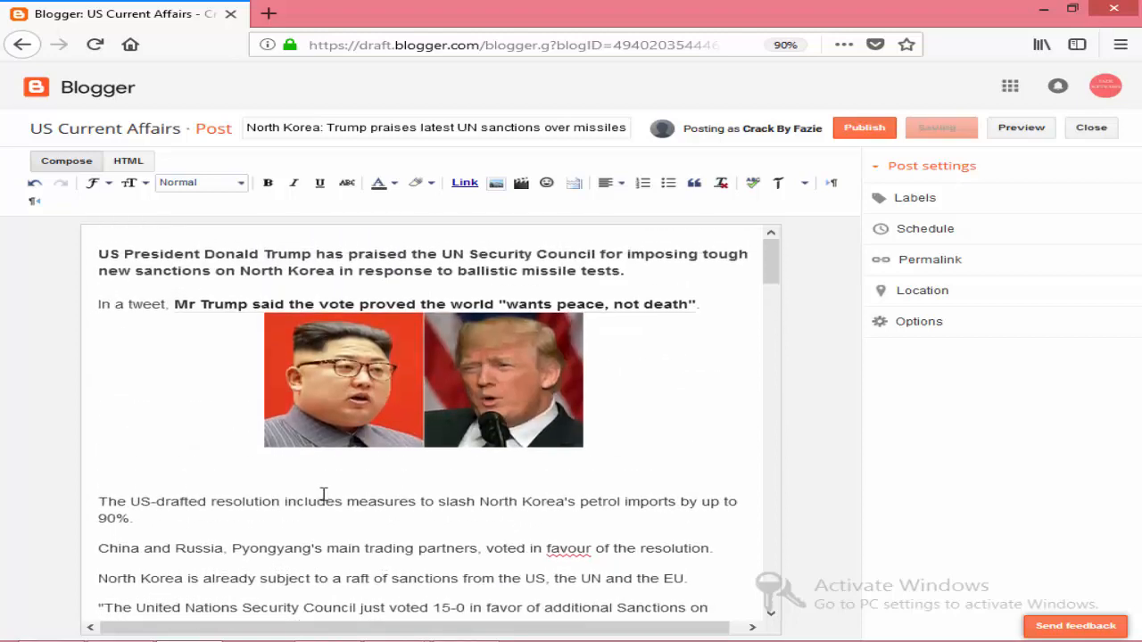
click(387, 392)
click(477, 456)
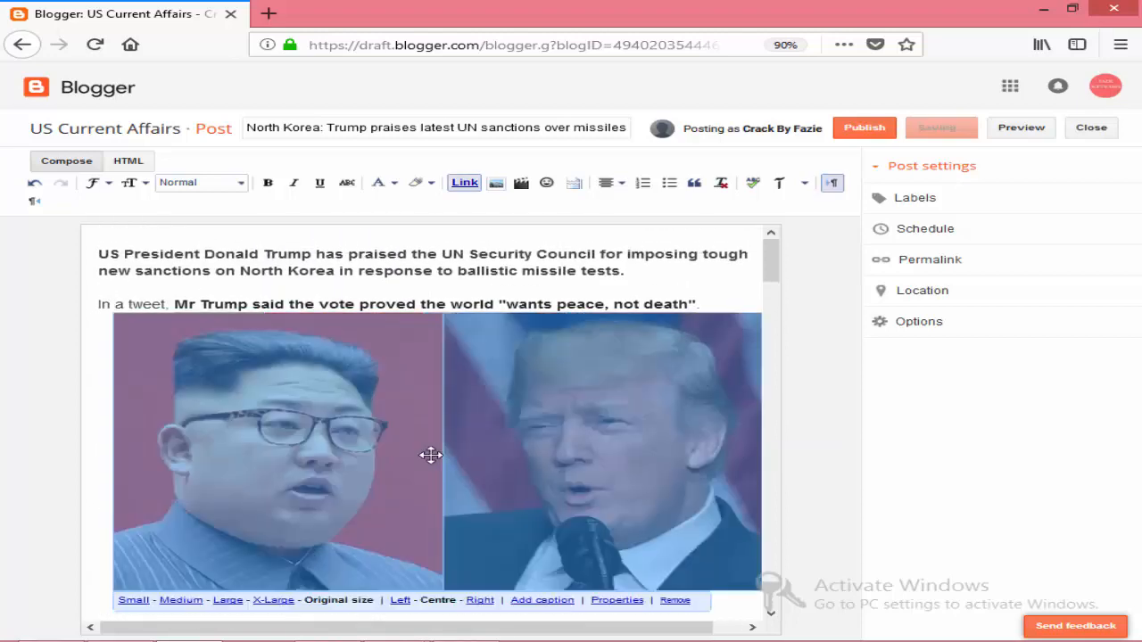
click(652, 263)
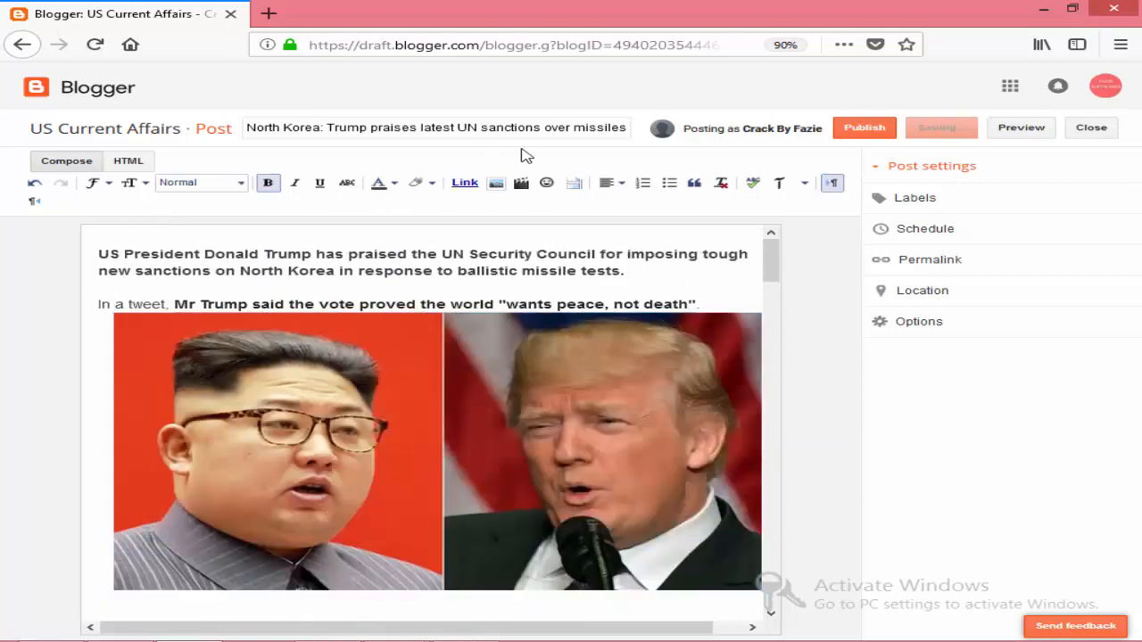
Add the blog name "US Current Affairs" as the post's label by copying it from the page header
click(1015, 196)
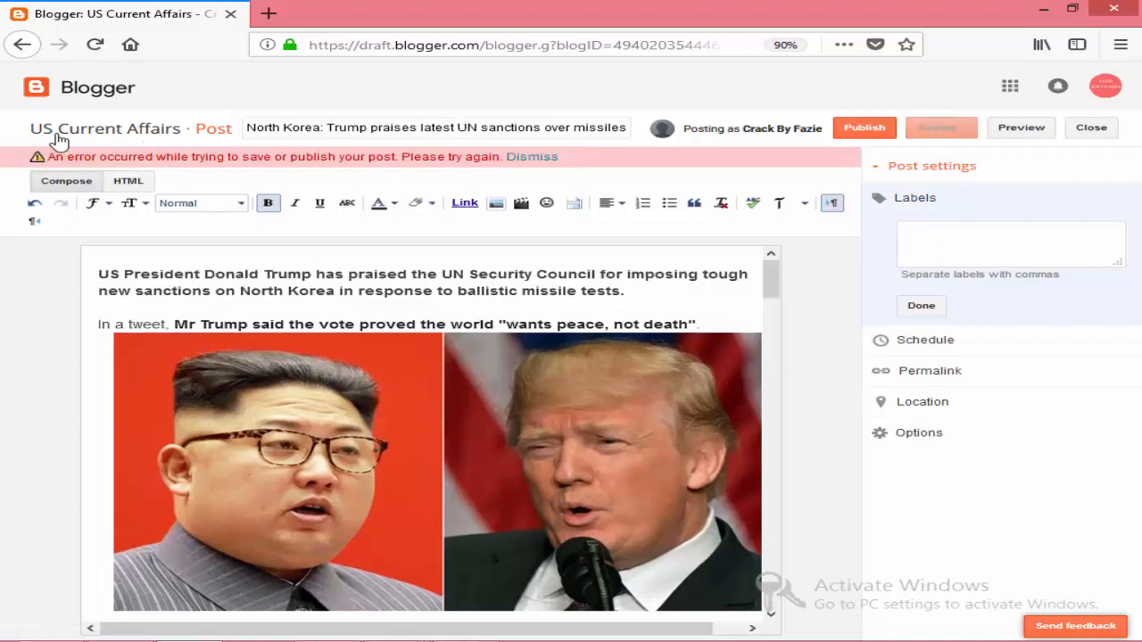
drag(26, 123, 156, 137)
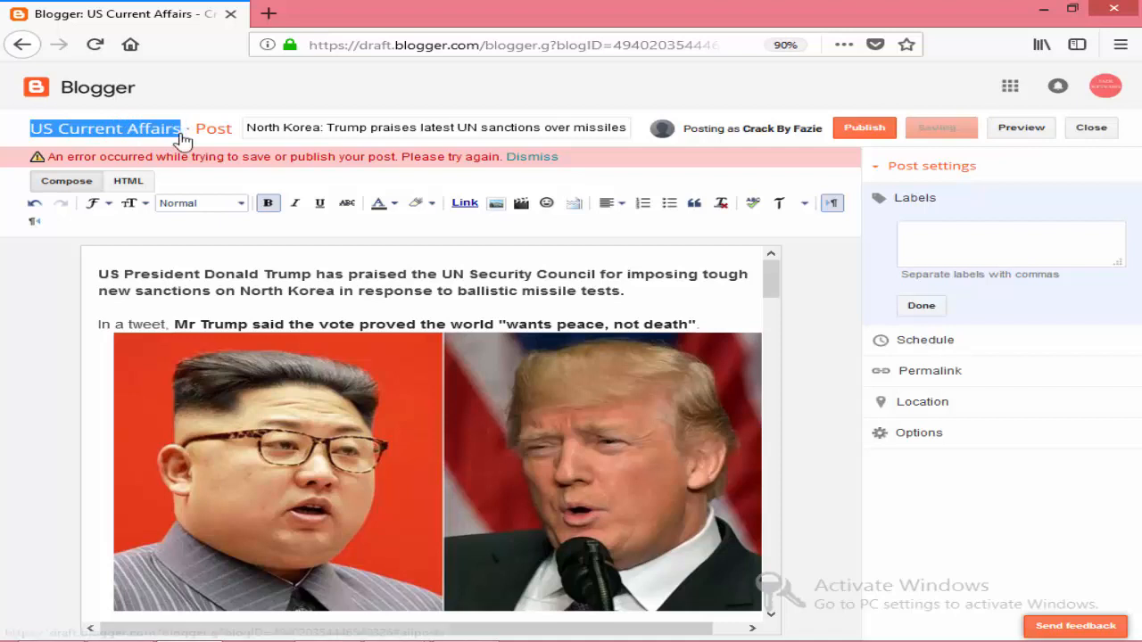
right_click(182, 140)
click(229, 280)
right_click(960, 239)
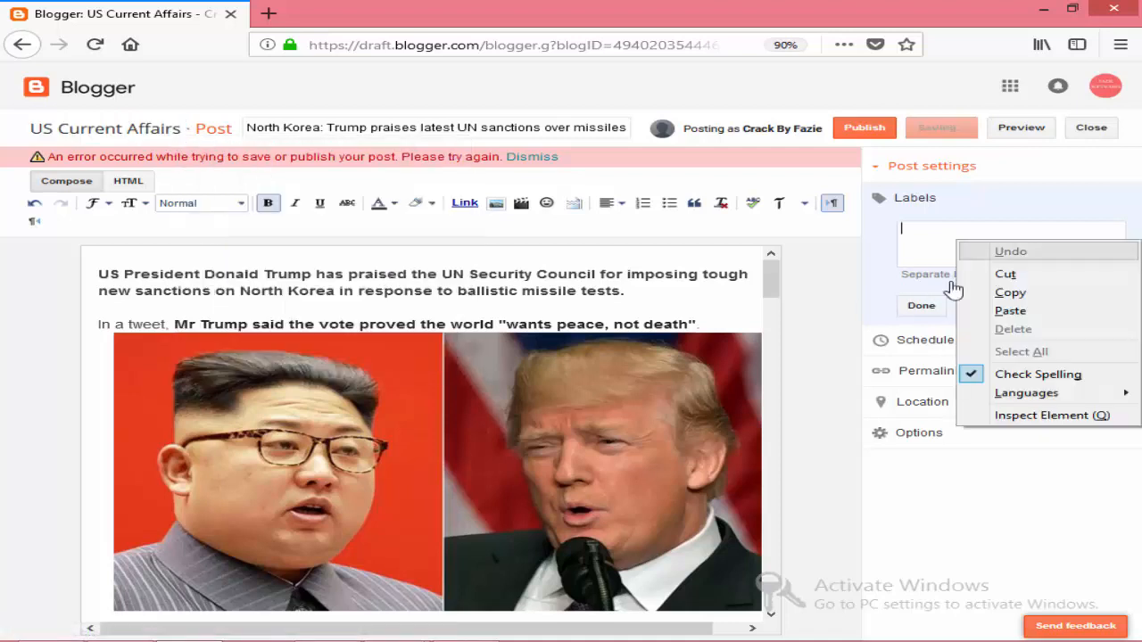
click(1009, 310)
click(920, 305)
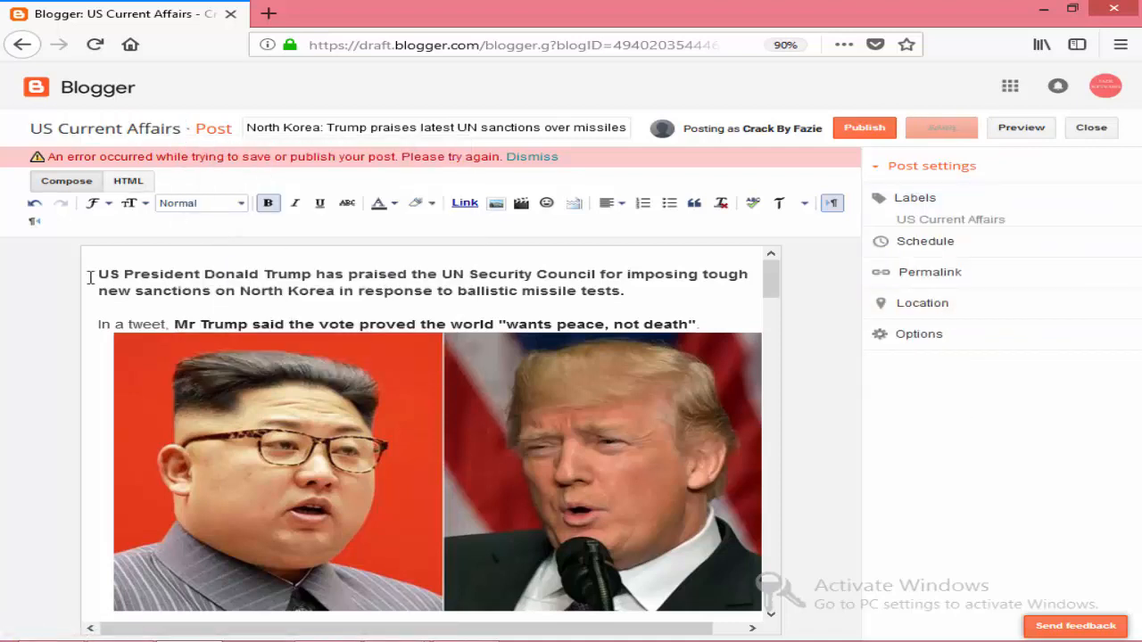
Copy the post's bold opening paragraph about Trump praising the UN Security Council
drag(102, 270, 625, 292)
right_click(541, 284)
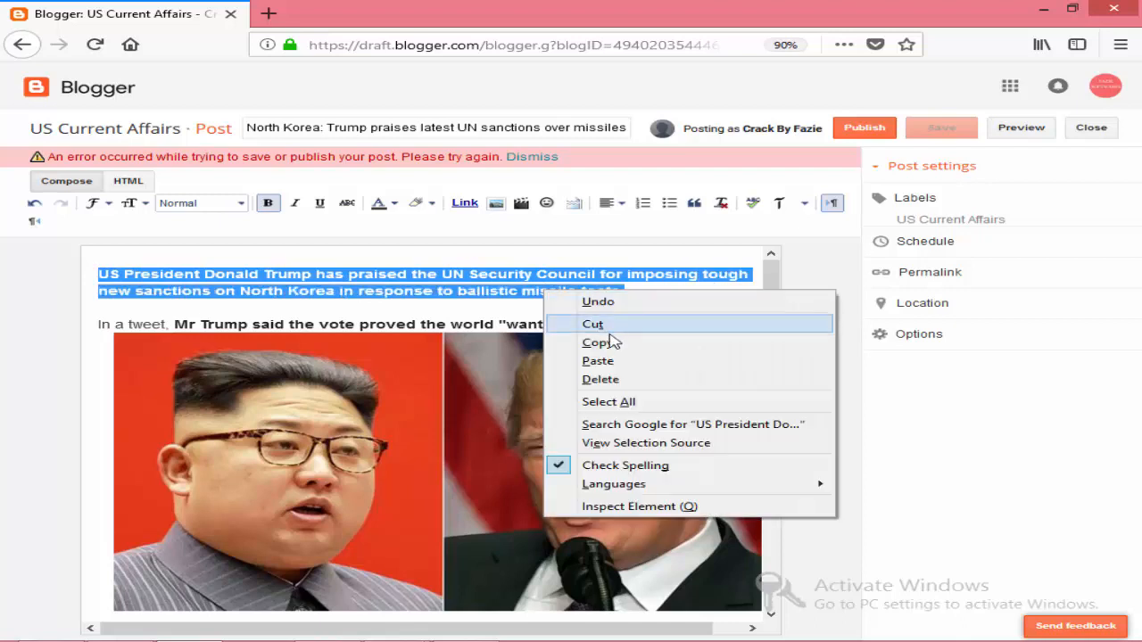
click(588, 342)
click(425, 301)
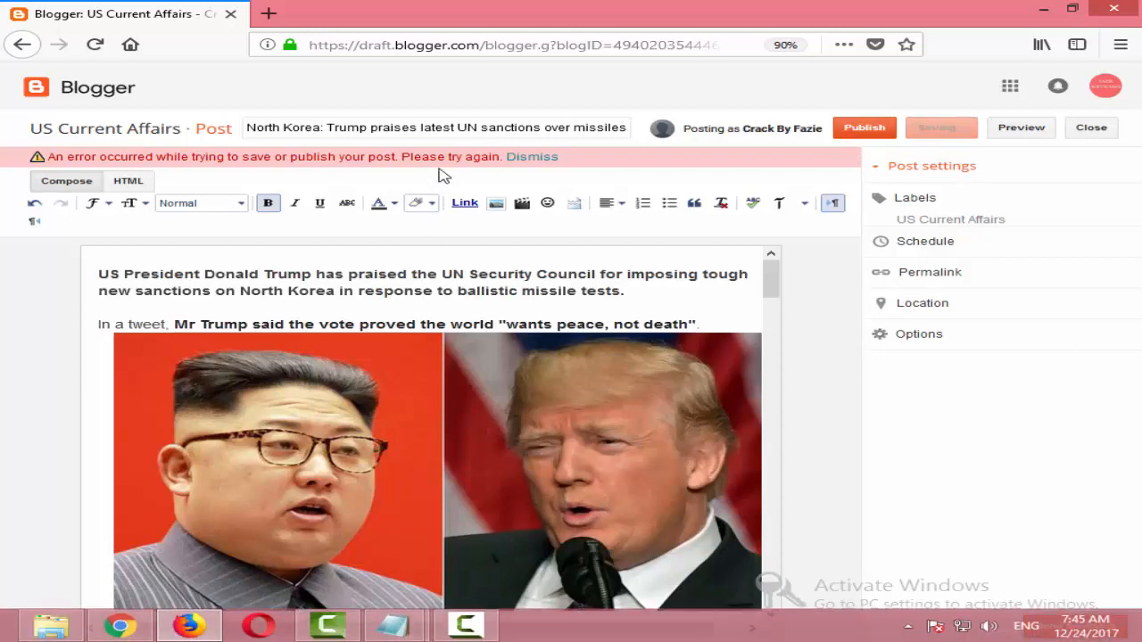
Switch to Chrome, close the BBC article, and copy the complete Website Entry Script from the AdFly Tools page
mouse_move(181, 631)
click(121, 626)
scroll(407, 308, up, 5)
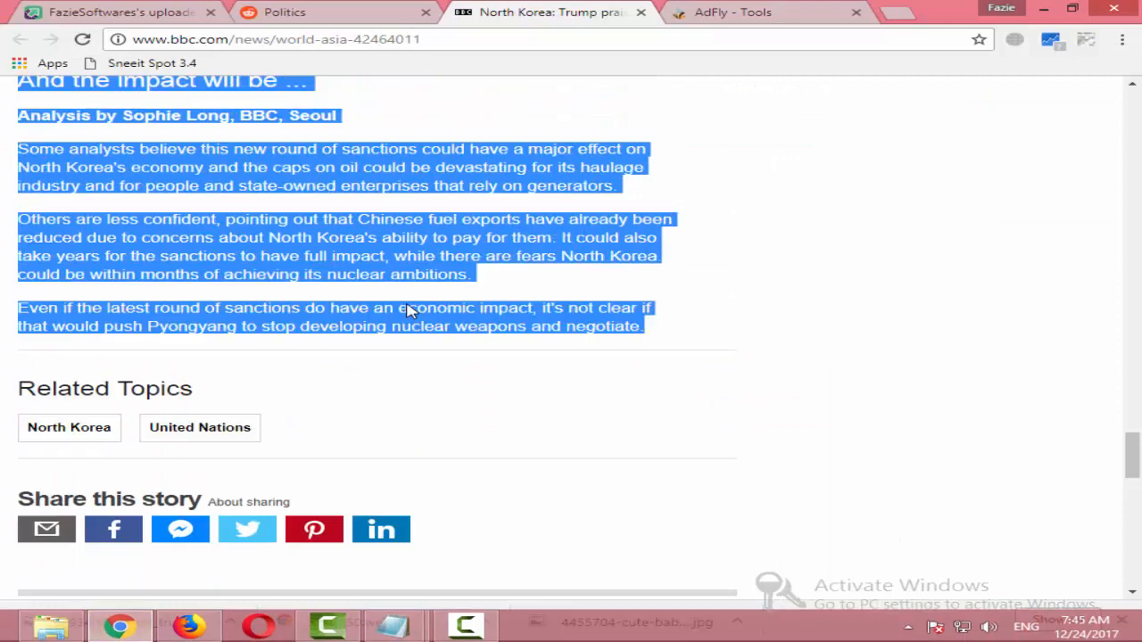
click(664, 12)
click(640, 13)
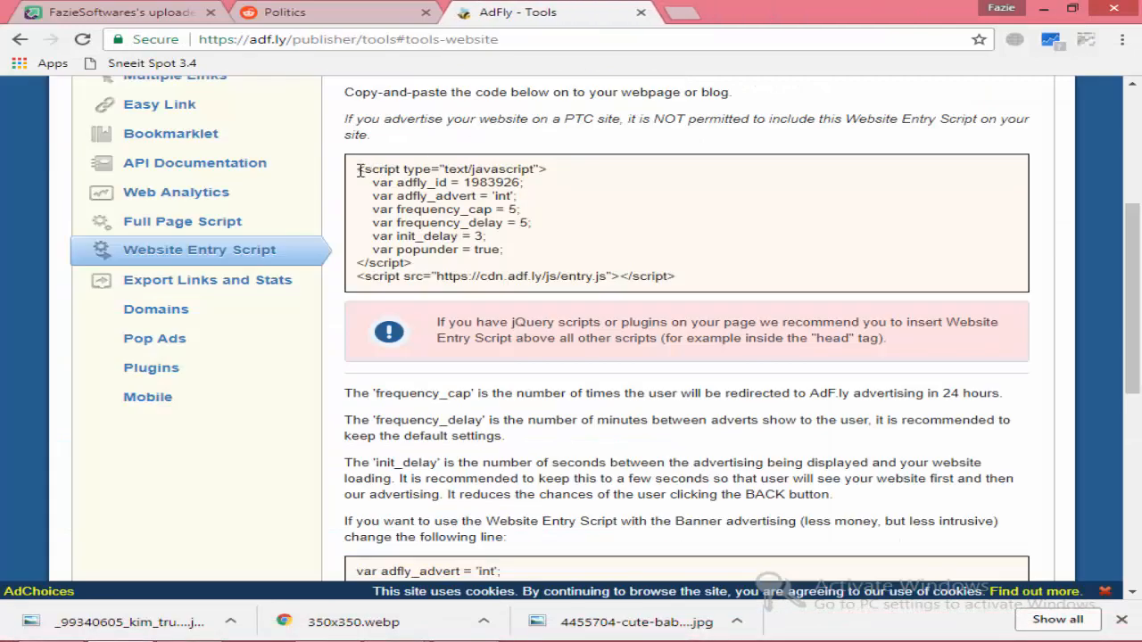
drag(357, 167, 687, 280)
right_click(687, 277)
click(670, 284)
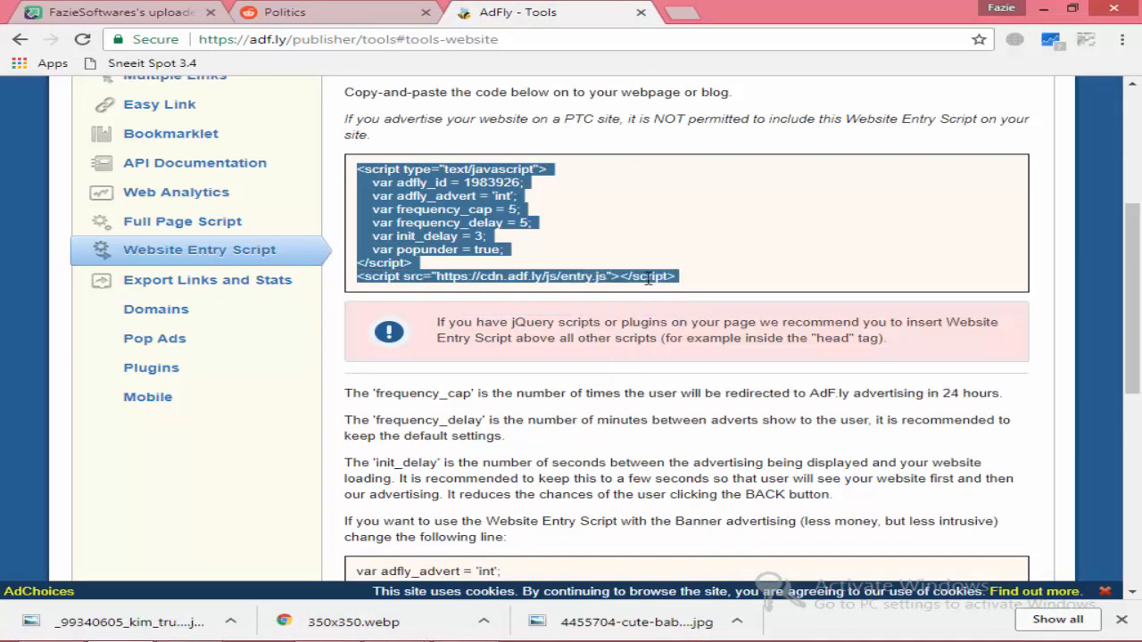
Return to the Blogger post in Firefox and publish it
click(1039, 9)
click(846, 134)
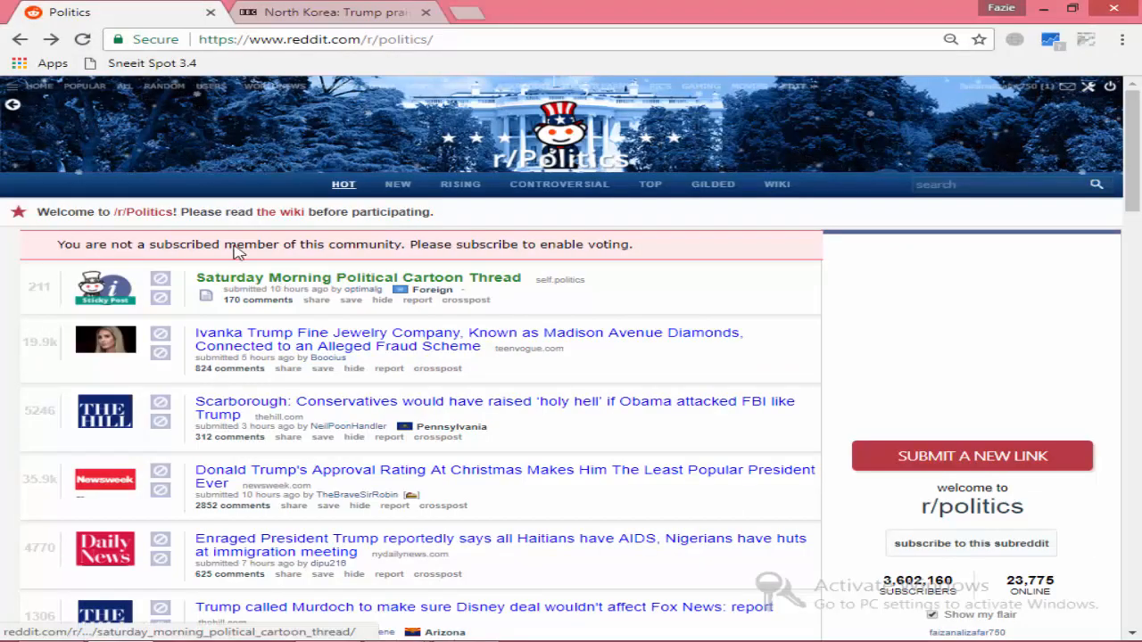
Review the comment and submission guidelines of r/politics and subscribe to the subreddit
scroll(684, 311, down, 5)
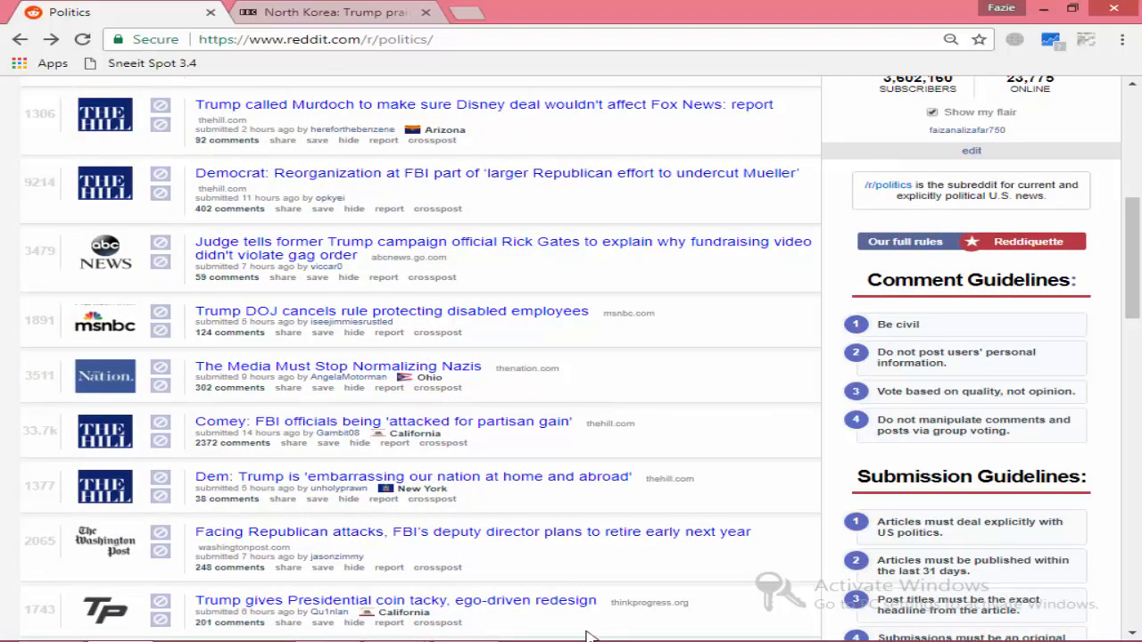
click(467, 627)
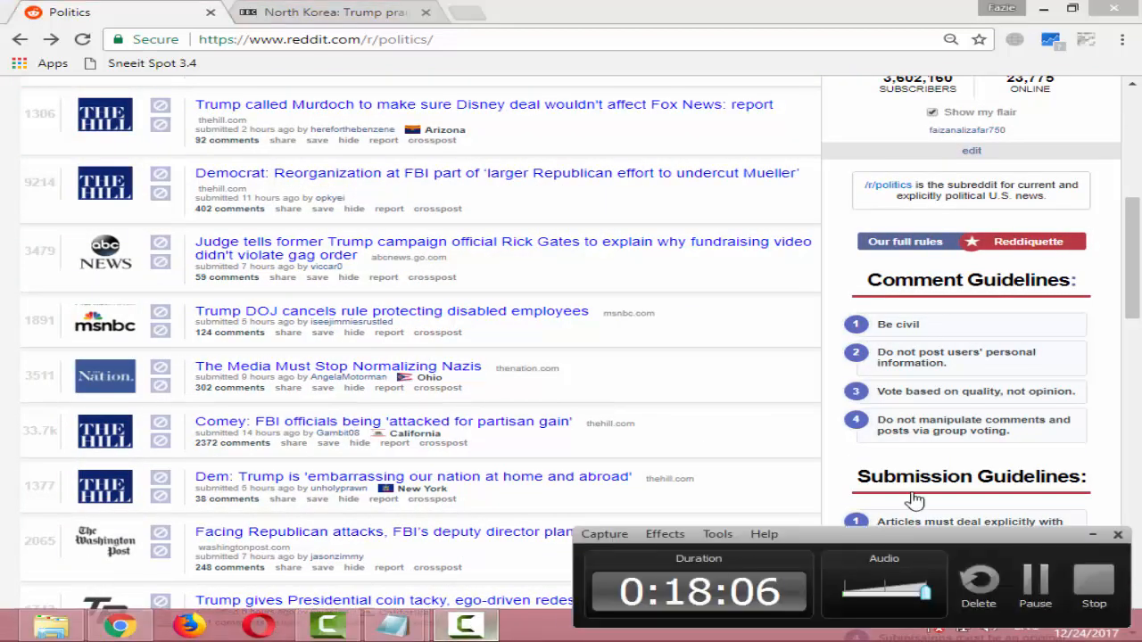
click(1092, 535)
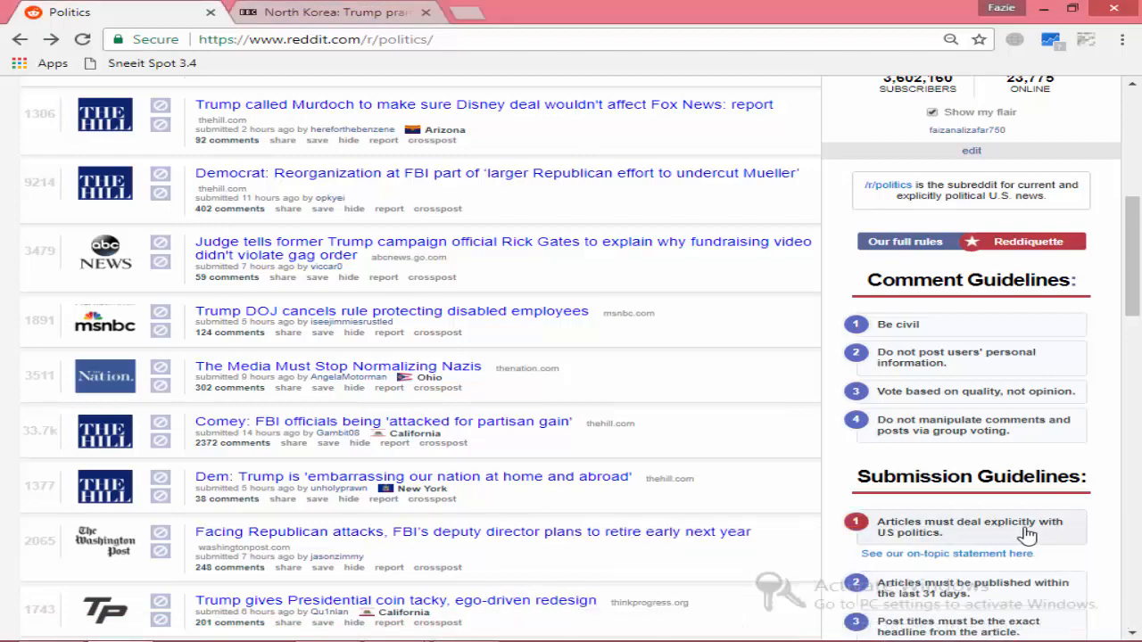
scroll(1027, 534, down, 2)
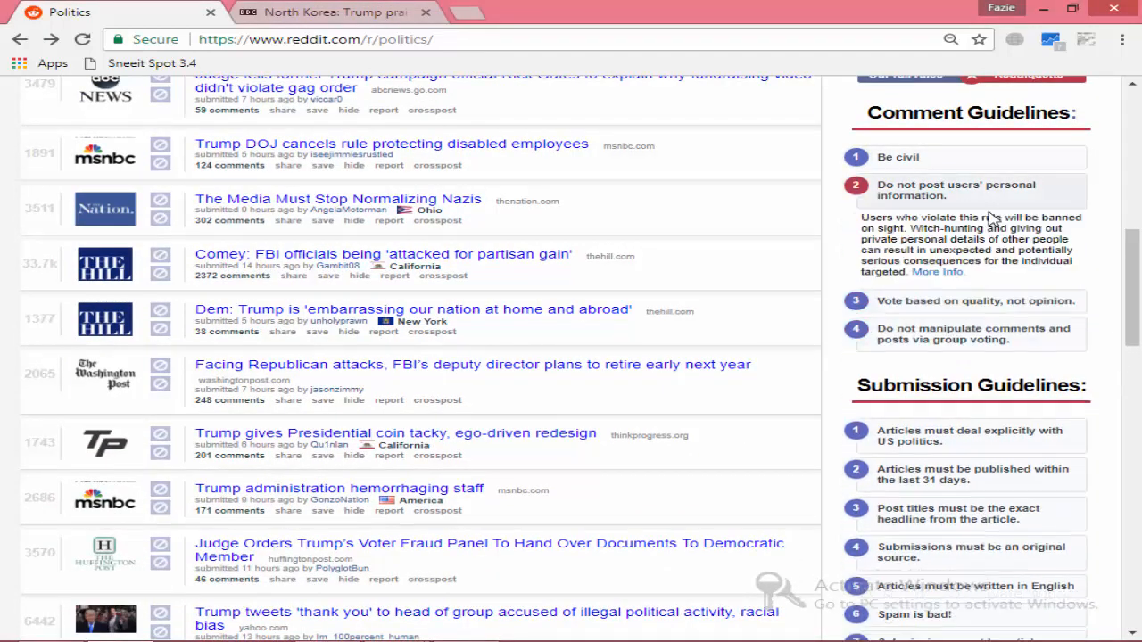
scroll(1125, 335, up, 3)
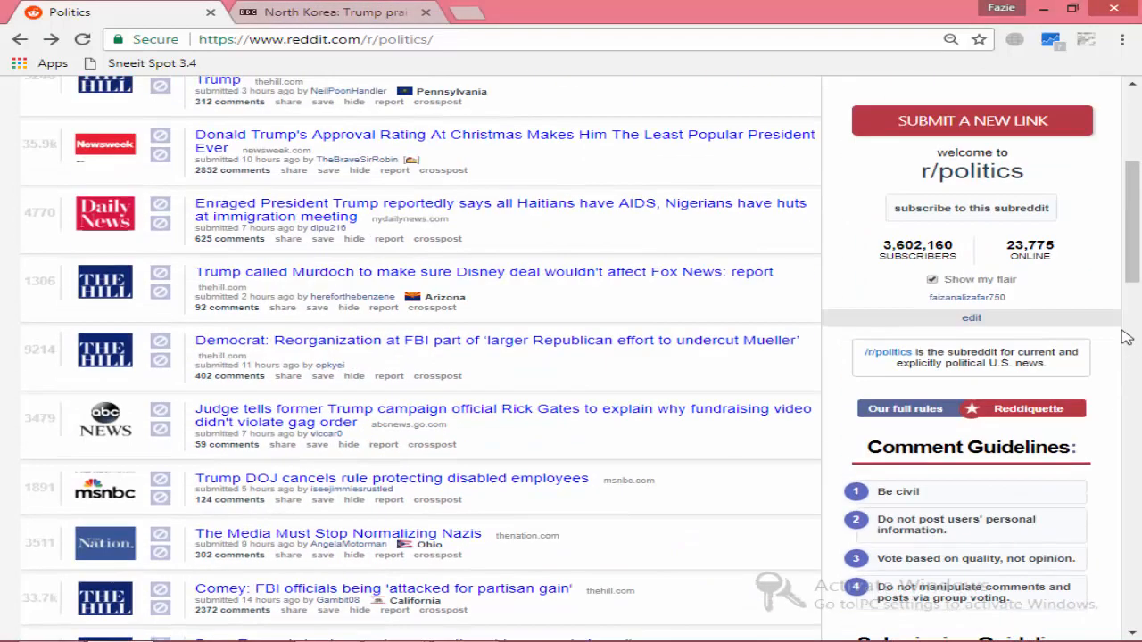
click(999, 208)
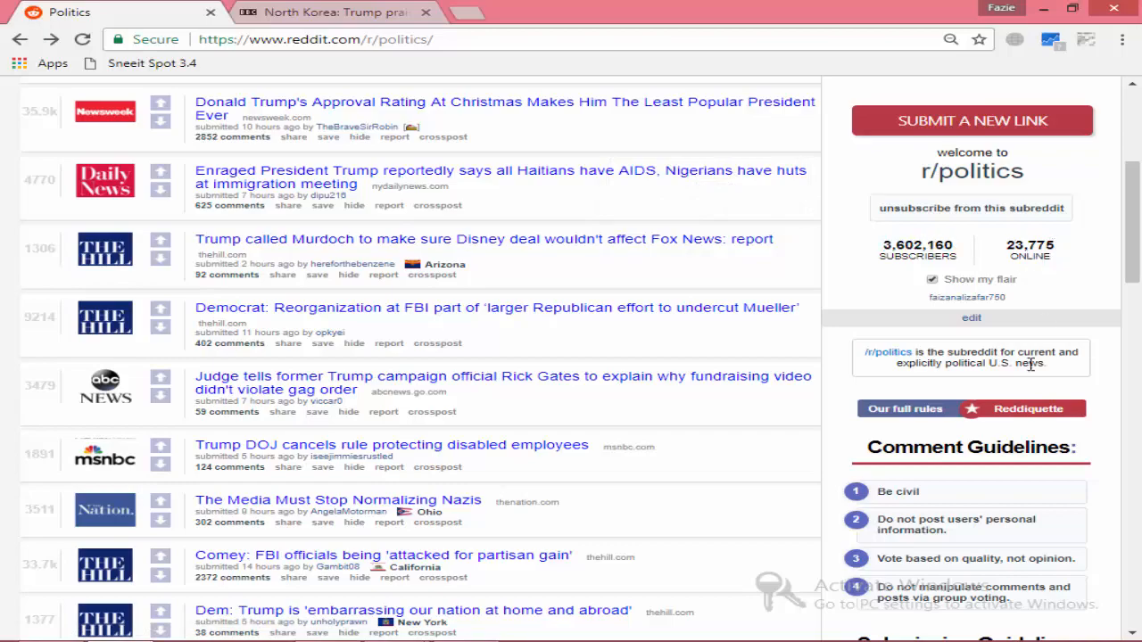
Search Reddit from r/politics for the pasted headline "North Korea: Trump praises latest UN sanctions over missiles"
scroll(1031, 364, down, 10)
scroll(1023, 399, up, 15)
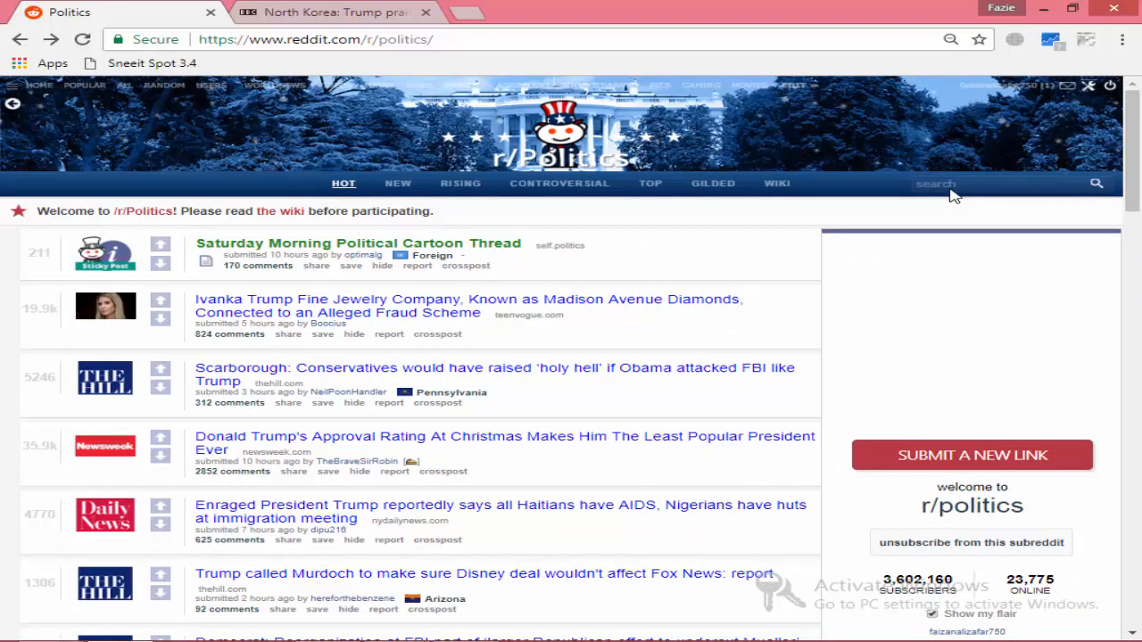
click(953, 185)
right_click(955, 184)
click(963, 284)
key(ctrl+v)
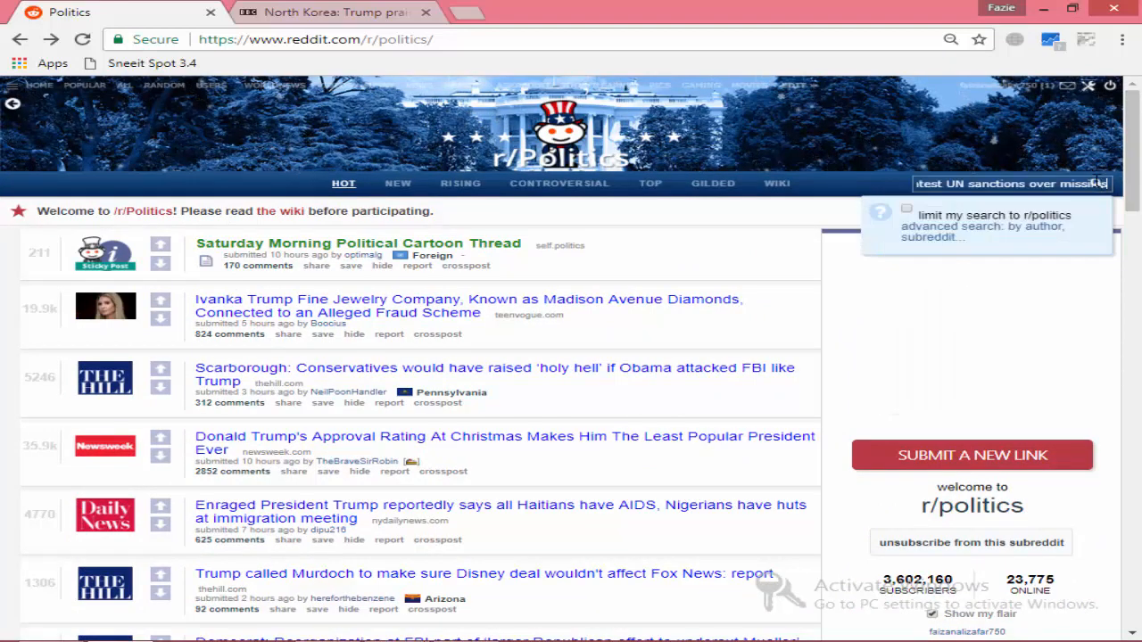
click(1099, 183)
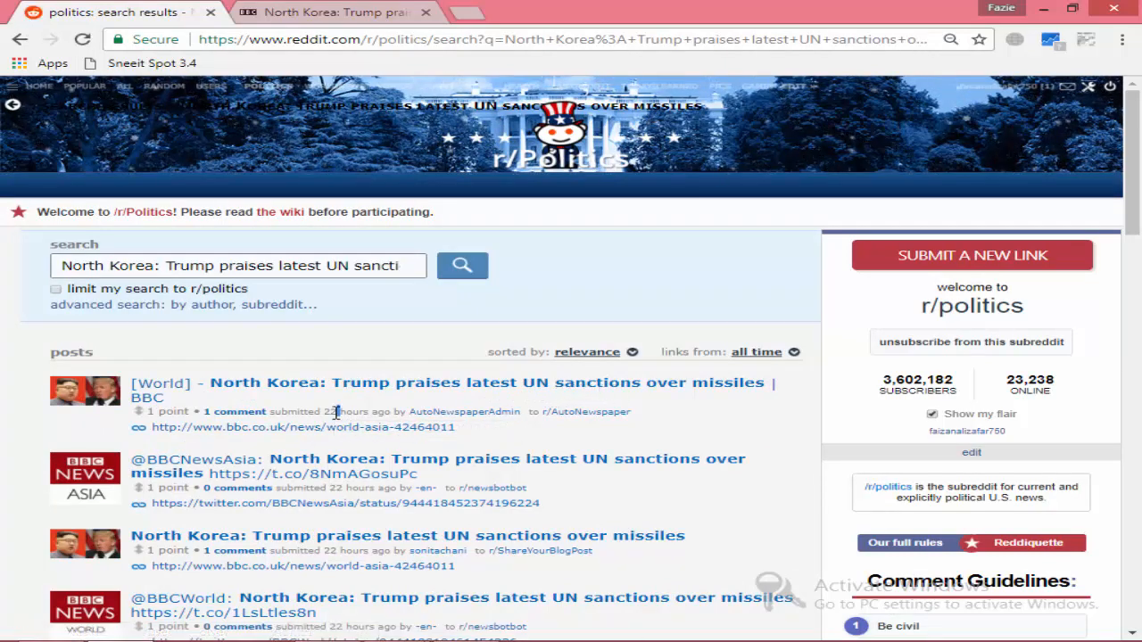
Examine the points, comments and submission times of the posts matching the North Korea headline
triple_click(364, 412)
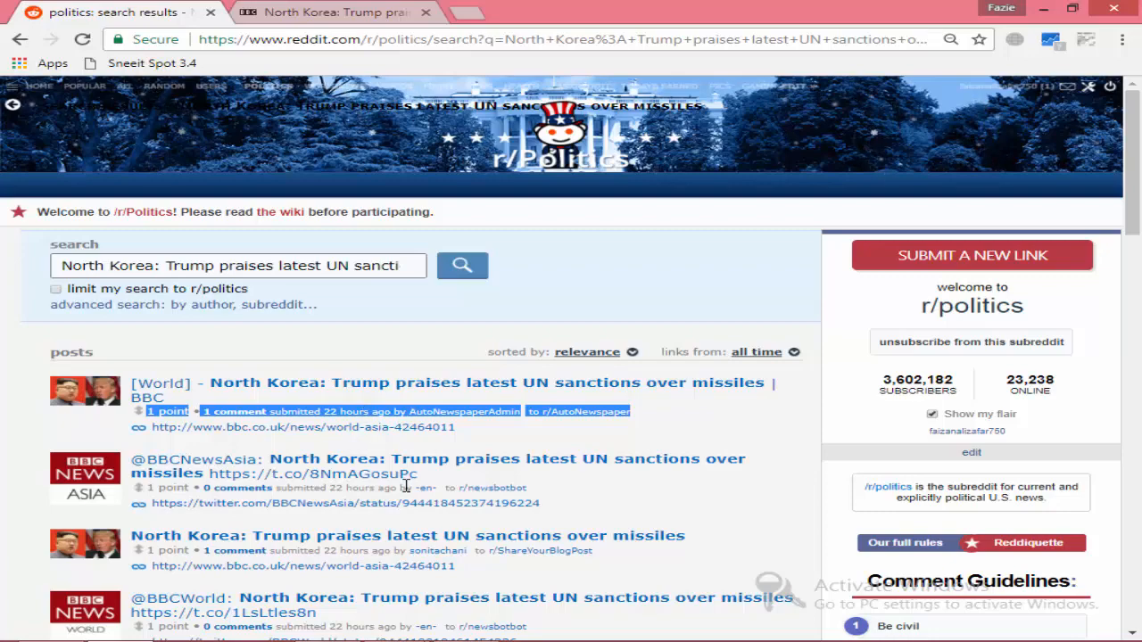
scroll(412, 456, down, 2)
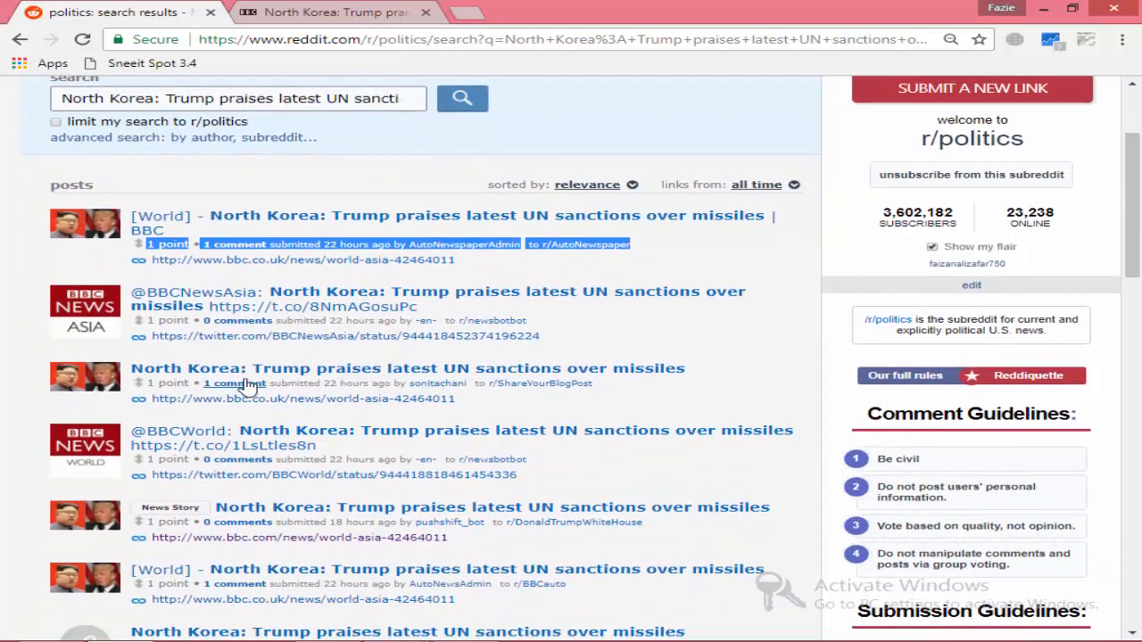
scroll(153, 459, down, 5)
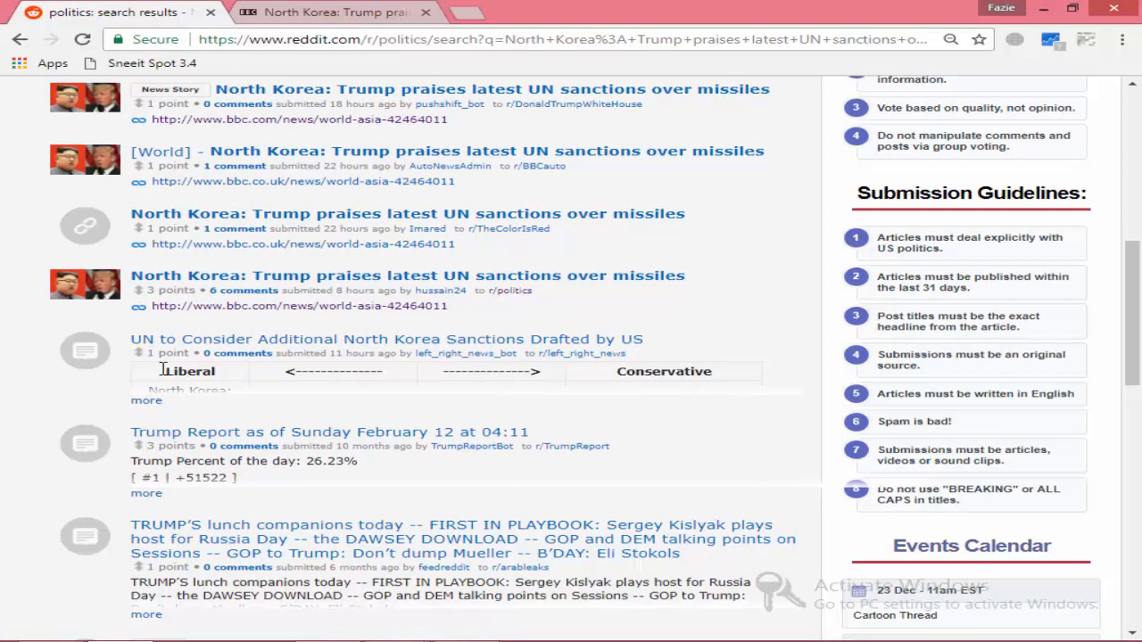
scroll(166, 287, up, 4)
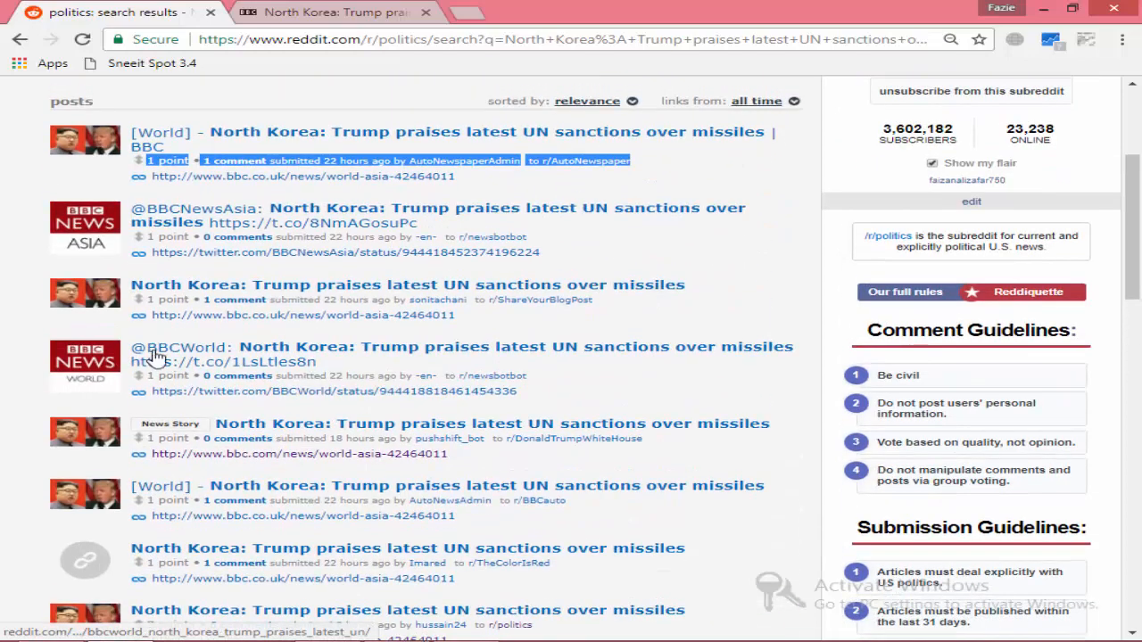
scroll(154, 357, up, 3)
Open the BBC News home page, recheck the Reddit results meanwhile, and open the "Miss America boss resigns over emails" story
key(ctrl+Tab)
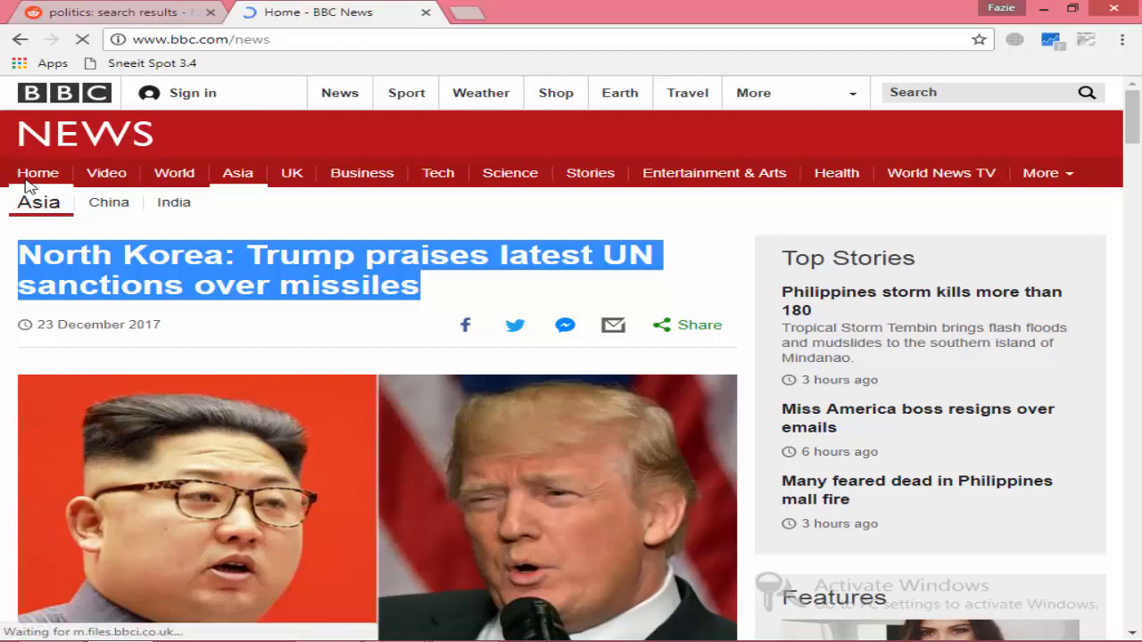
key(ctrl+shift+Tab)
scroll(290, 402, down, 15)
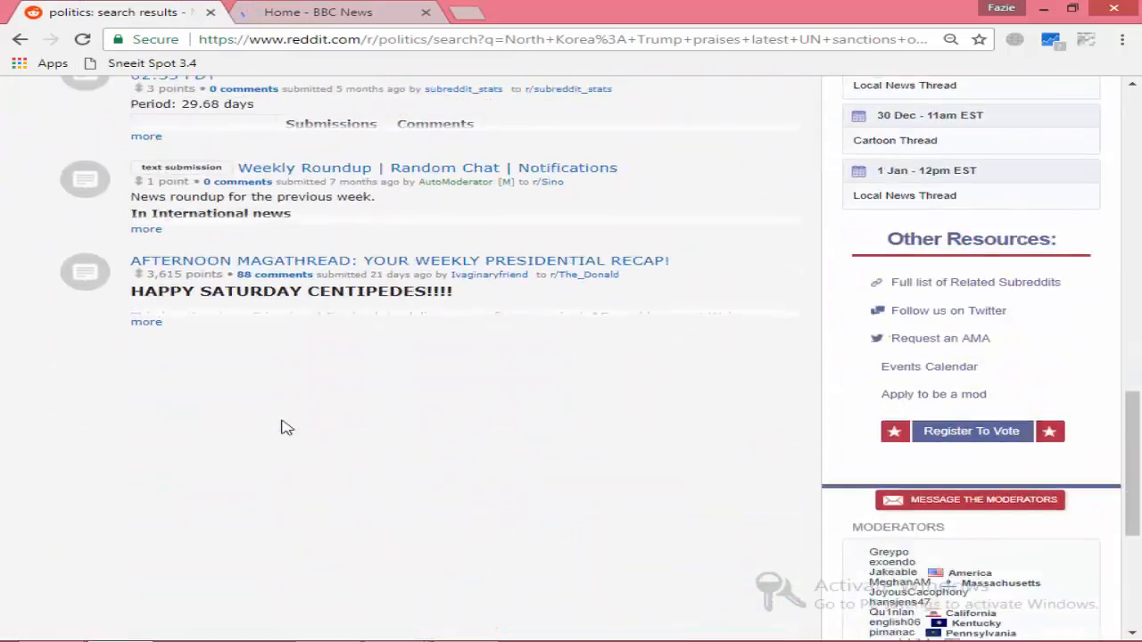
scroll(286, 428, up, 10)
scroll(286, 427, up, 10)
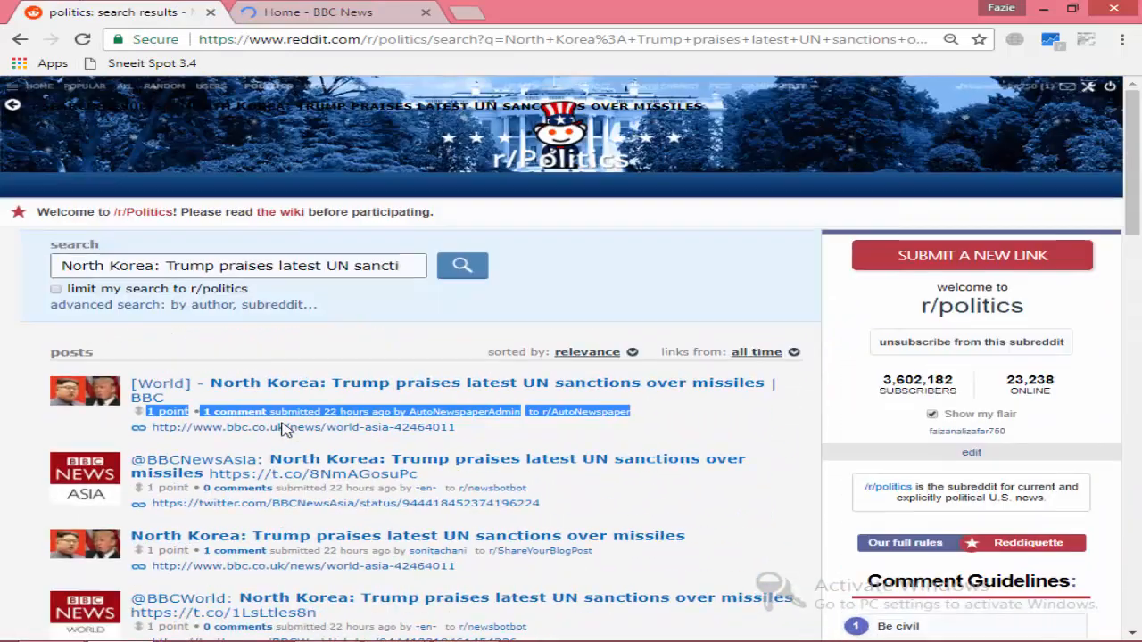
key(ctrl+Tab)
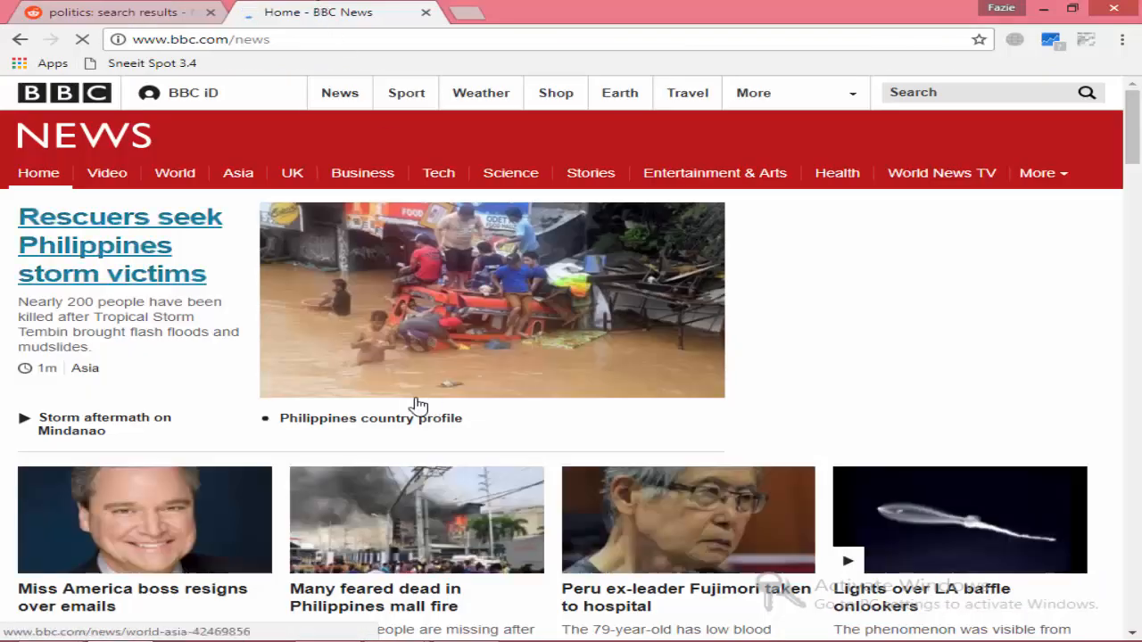
scroll(383, 412, down, 2)
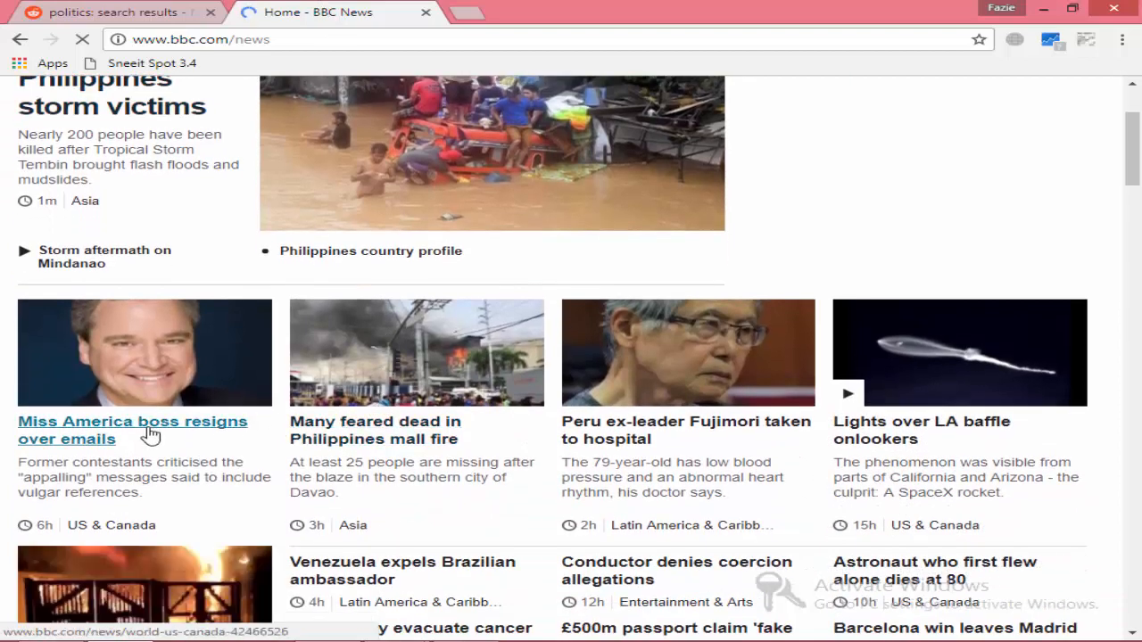
scroll(150, 435, down, 2)
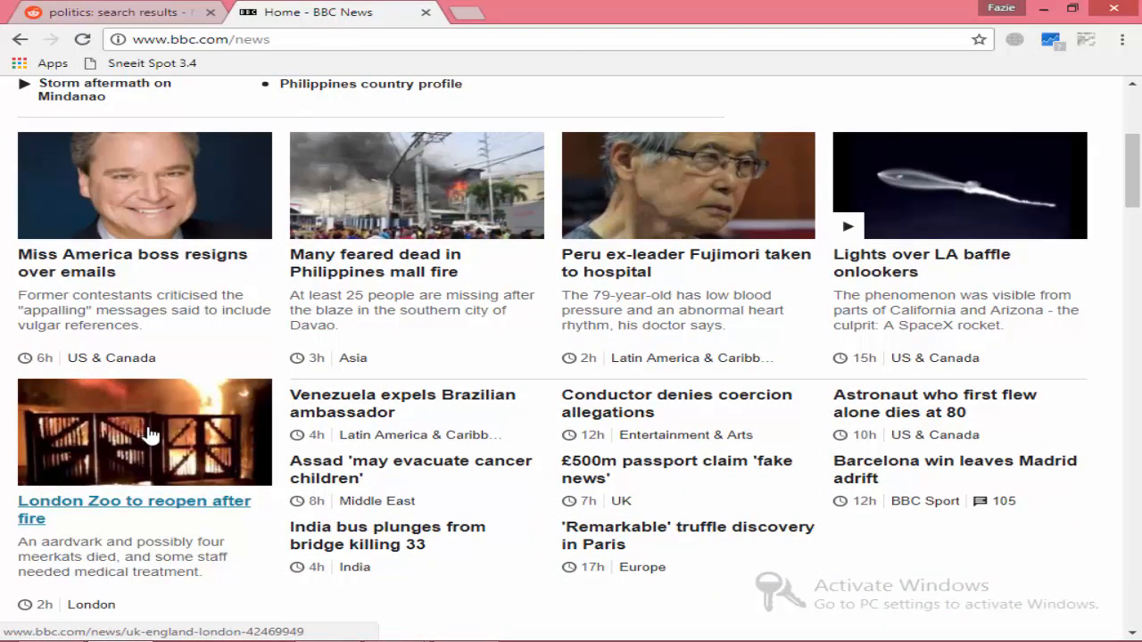
click(147, 260)
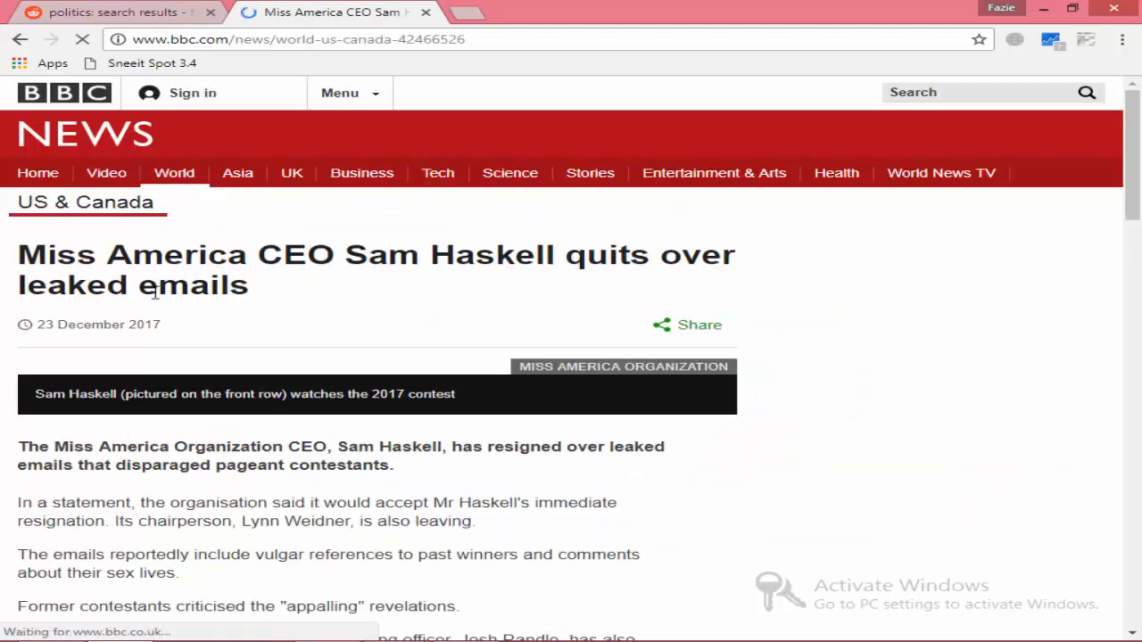
Copy the article headline "Miss America CEO Sam Haskell quits over leaked emails"
drag(45, 256, 308, 298)
click(299, 296)
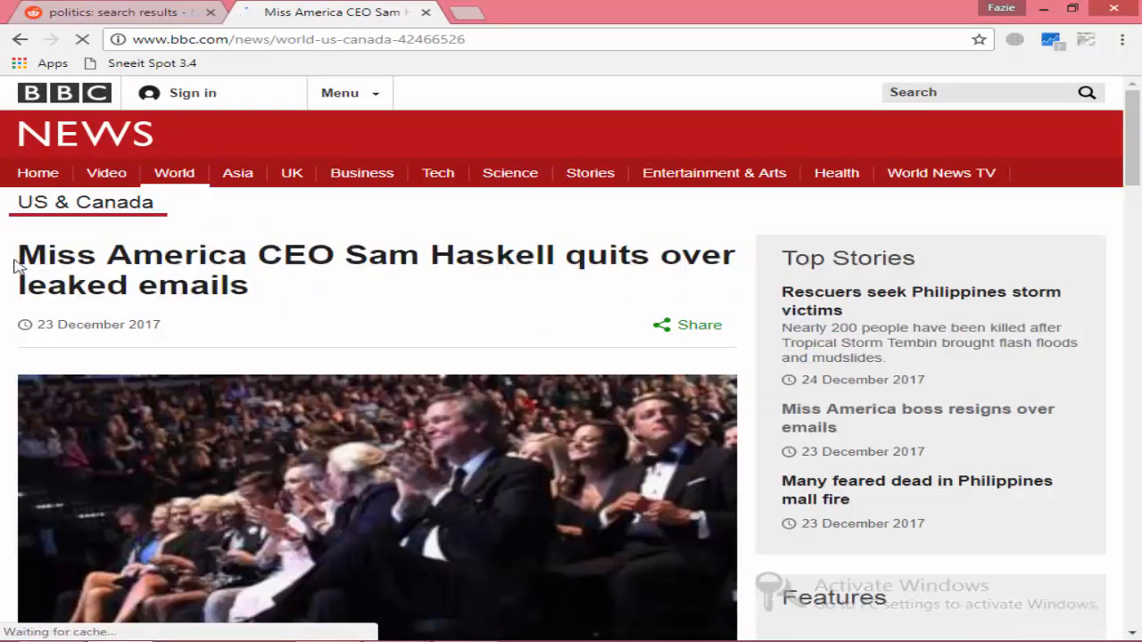
mouse_move(16, 263)
mouse_down()
mouse_move(220, 286)
mouse_move(8, 258)
mouse_up()
click(252, 295)
right_click(124, 273)
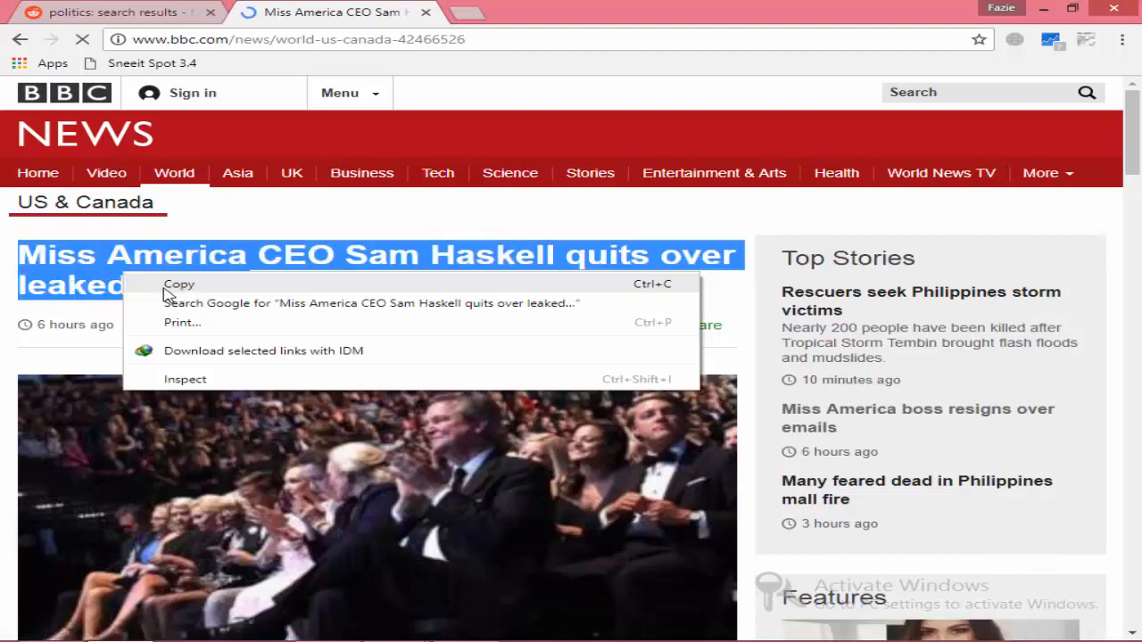
click(178, 283)
Replace the Reddit search text with the copied Miss America headline and run the search
click(116, 11)
click(313, 264)
key(ctrl+a)
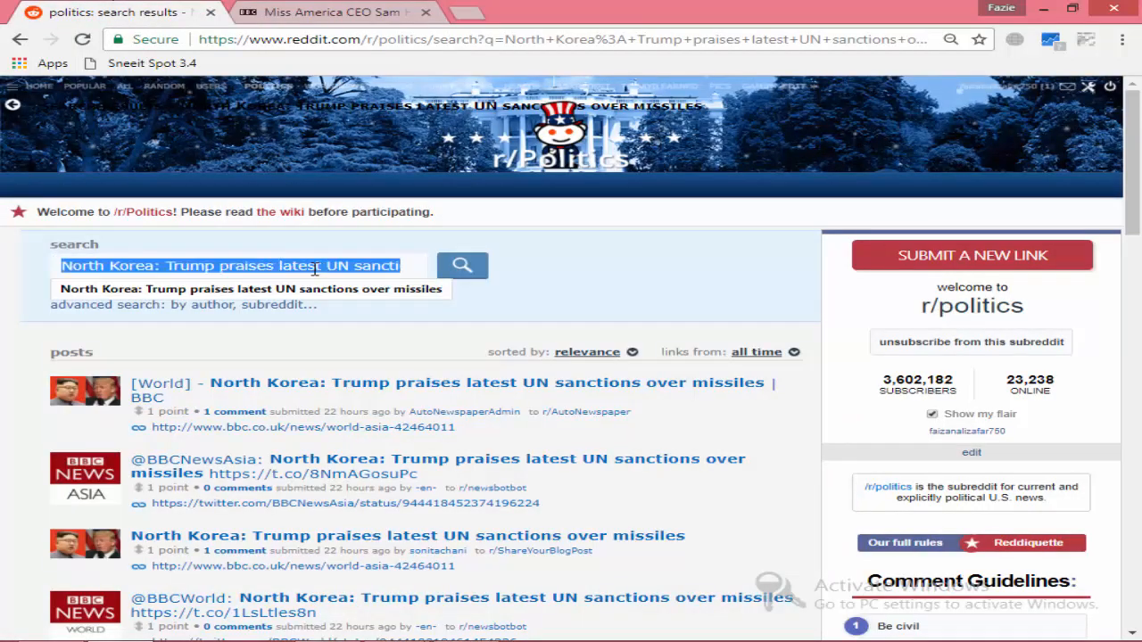
right_click(350, 285)
click(374, 318)
click(464, 266)
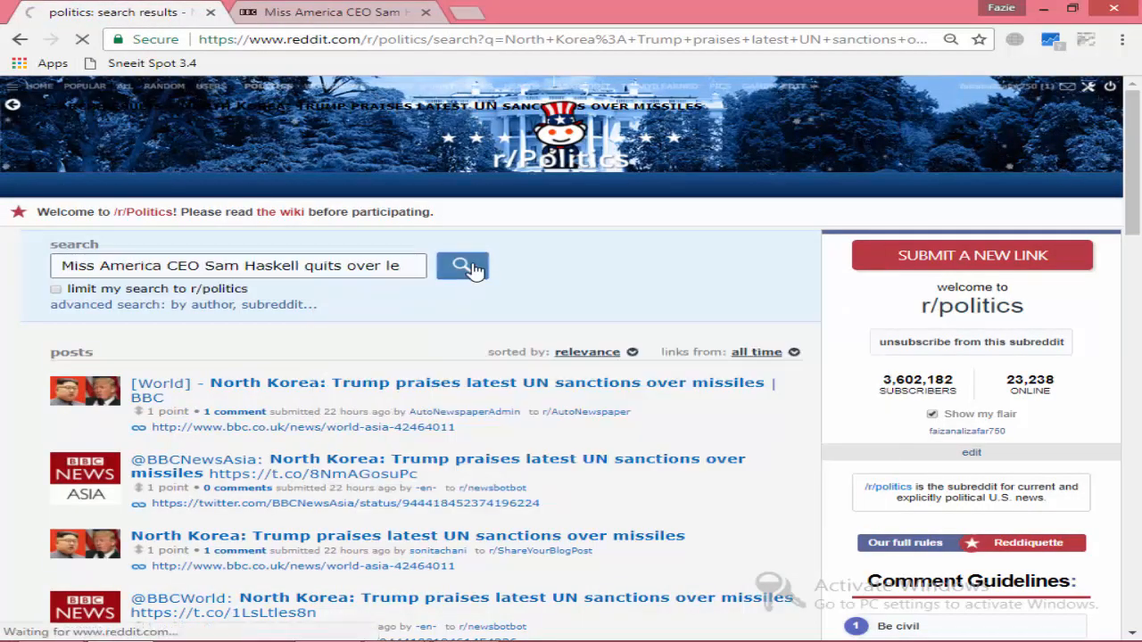
click(465, 271)
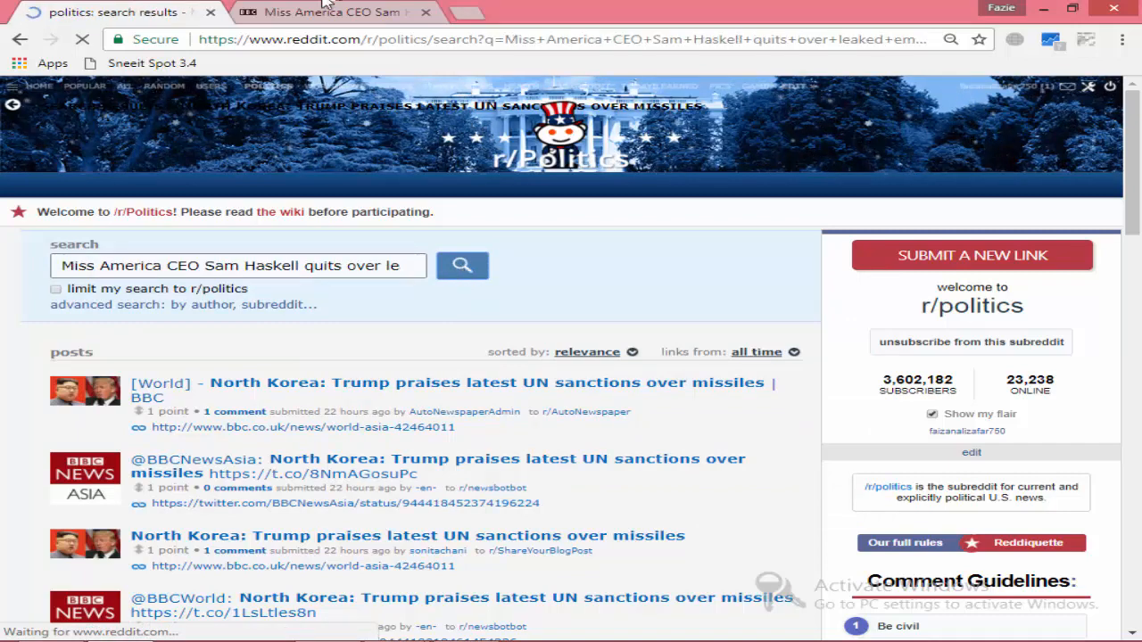
Check the Reddit results for the Miss America headline and open the form for submitting a new link to r/politics
click(326, 8)
click(141, 11)
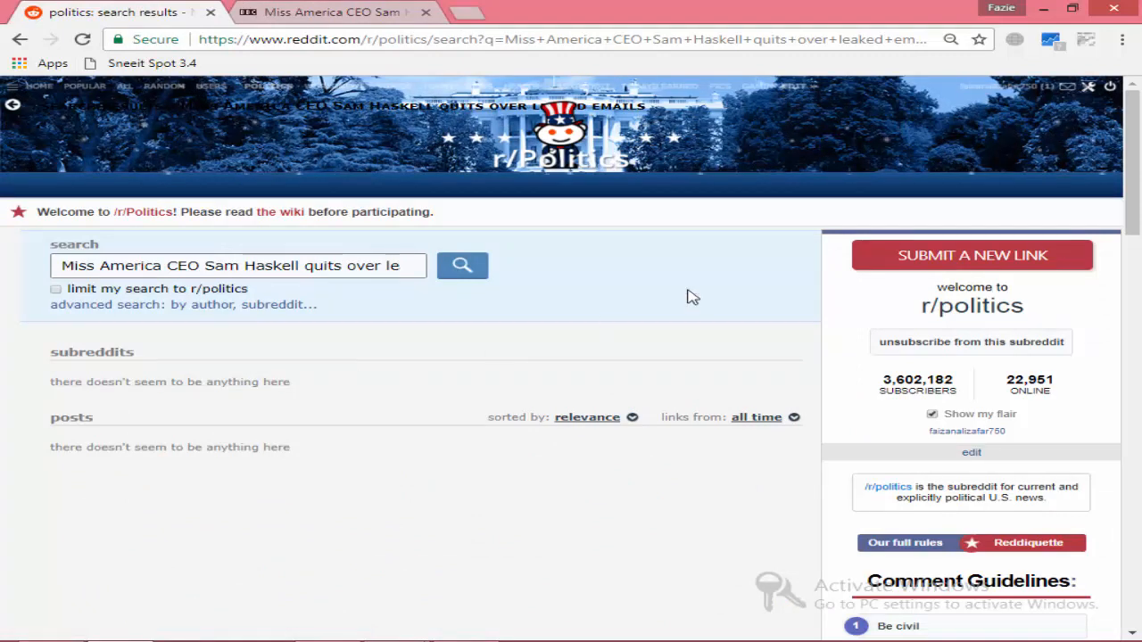
click(982, 257)
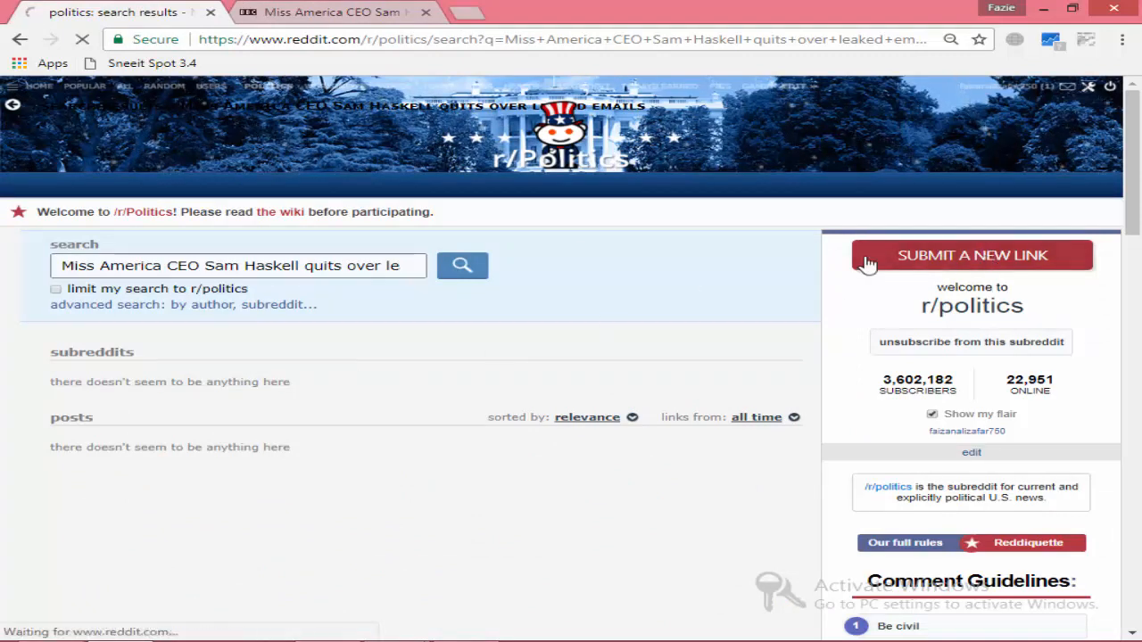
Read through the BBC article on the Miss America CEO's resignation, checking the r/politics submission page meanwhile
click(370, 10)
scroll(519, 363, down, 5)
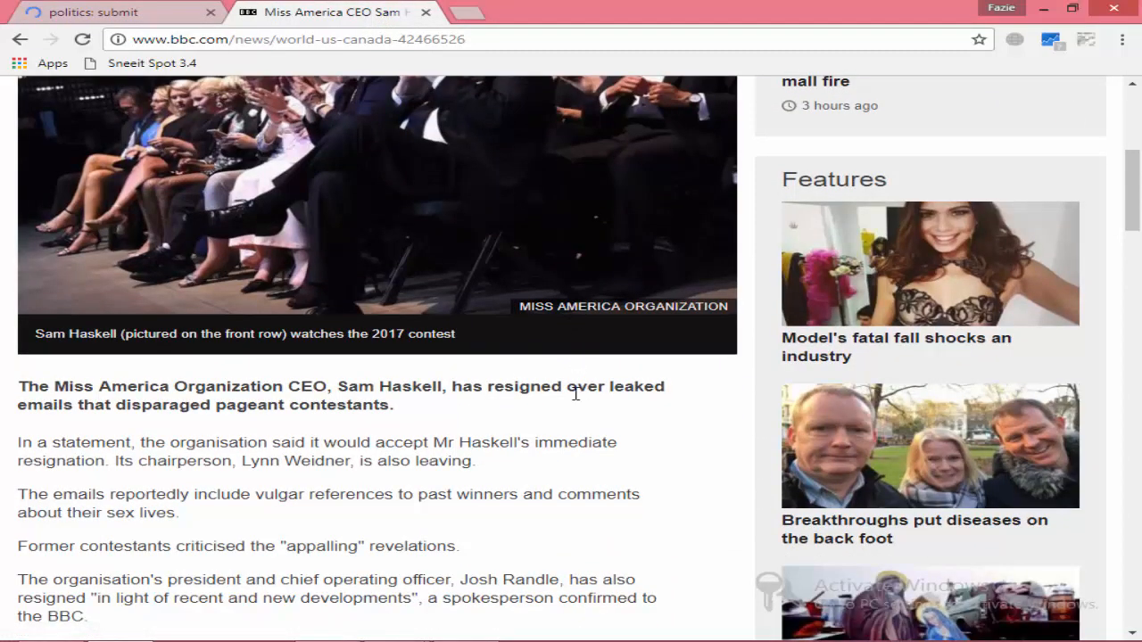
scroll(576, 393, down, 15)
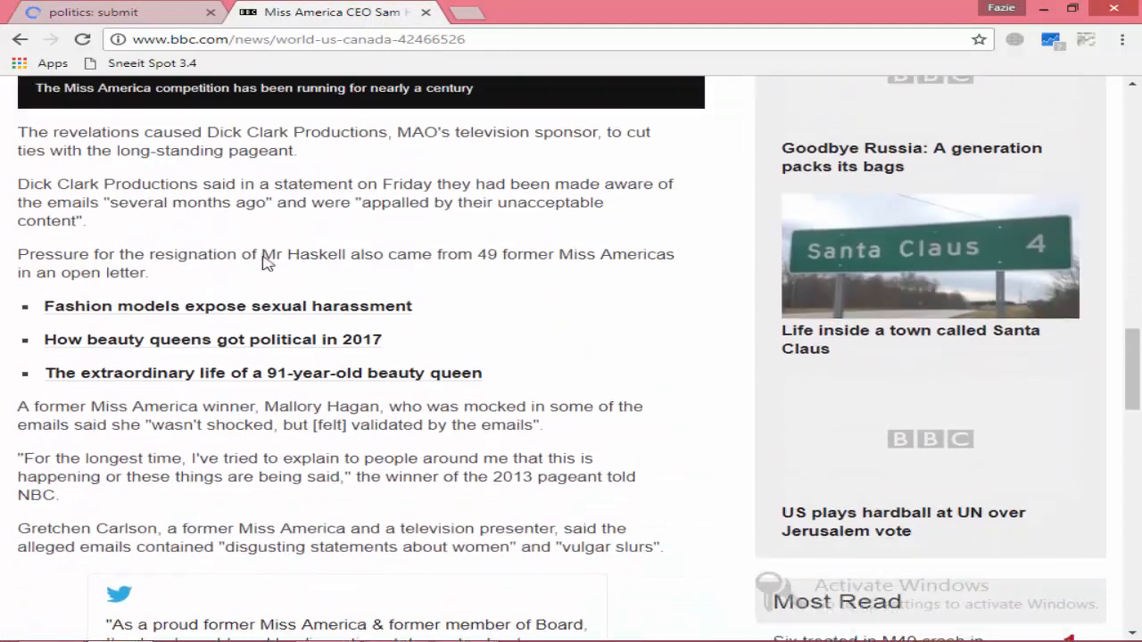
click(108, 18)
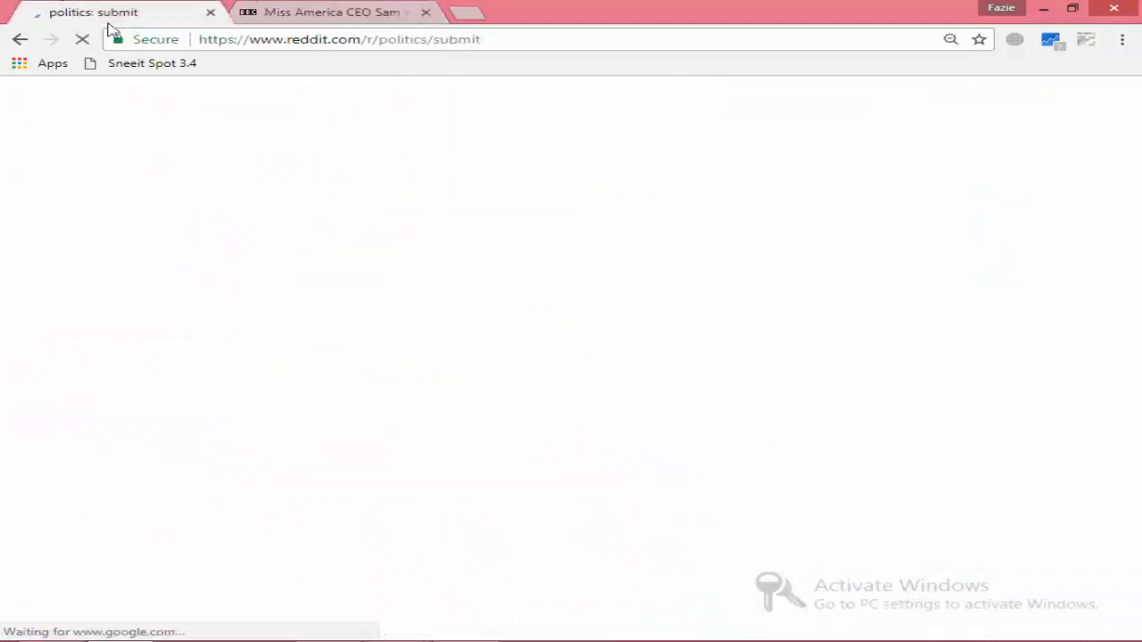
click(313, 11)
scroll(434, 442, up, 15)
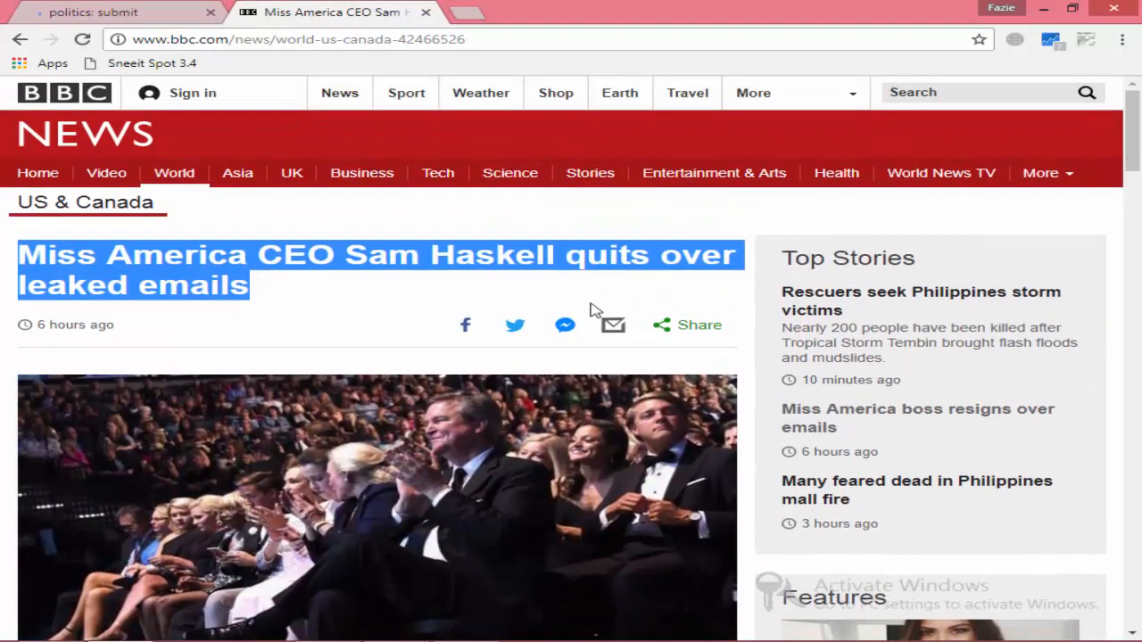
scroll(480, 408, down, 15)
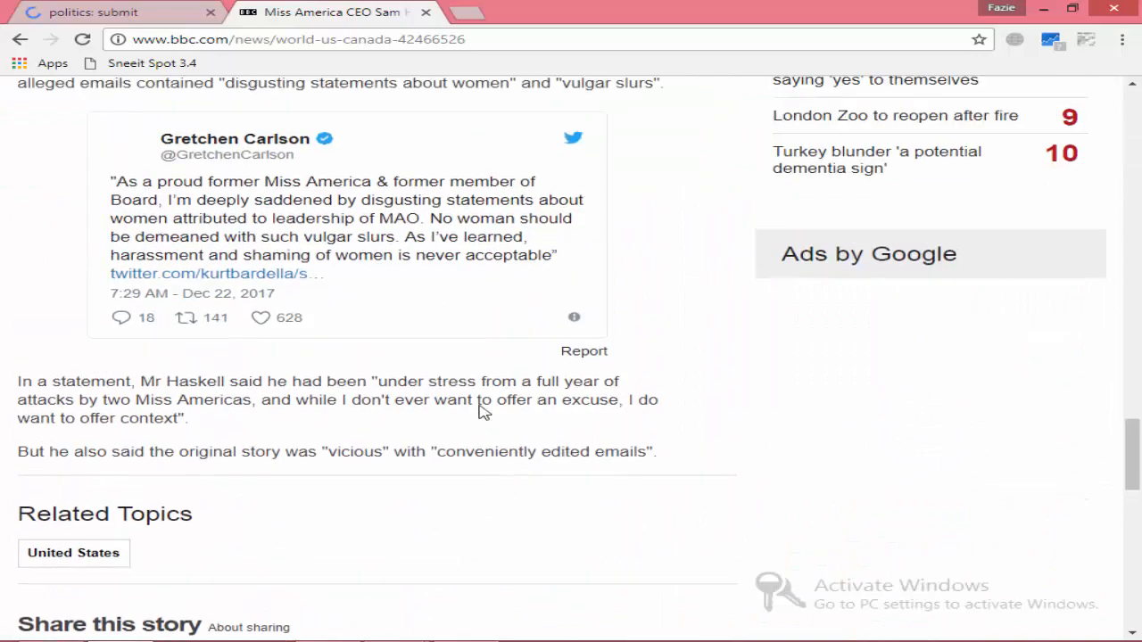
scroll(480, 408, up, 5)
scroll(480, 409, up, 10)
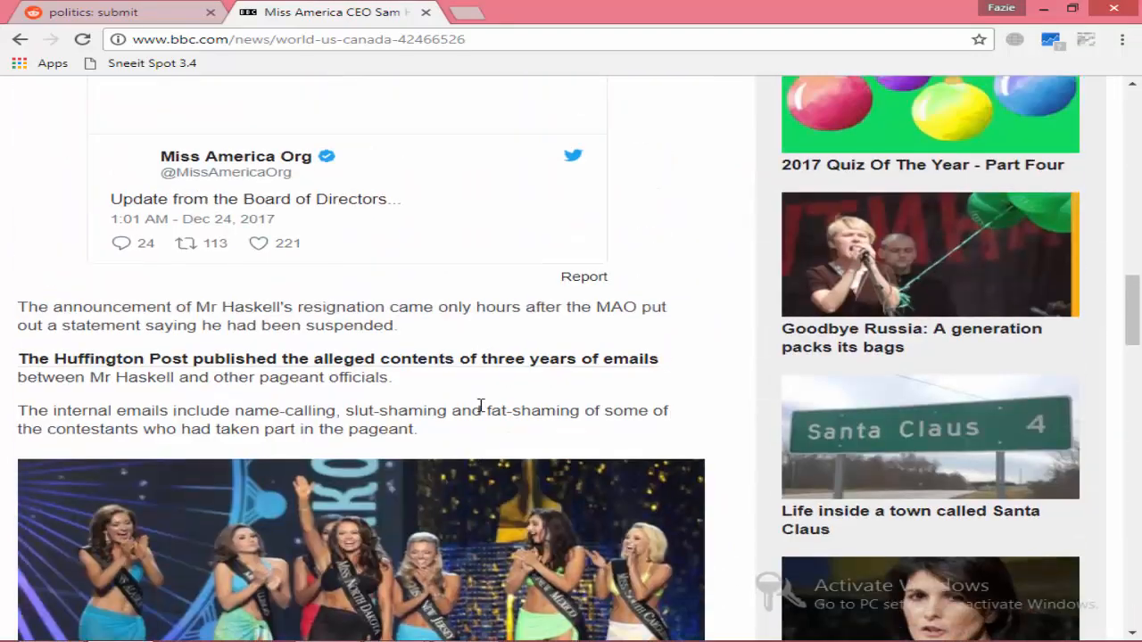
scroll(480, 406, down, 3)
scroll(481, 412, up, 15)
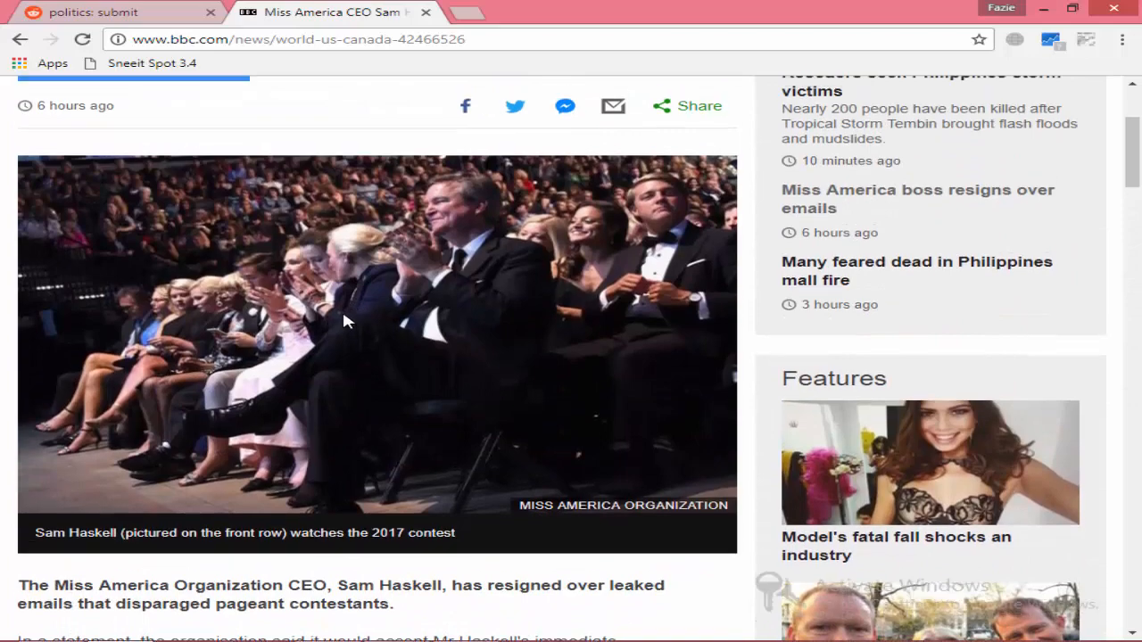
scroll(346, 321, up, 3)
Open the BBC News home page and examine its headlines from the top stories down to the footer
drag(250, 285, 14, 153)
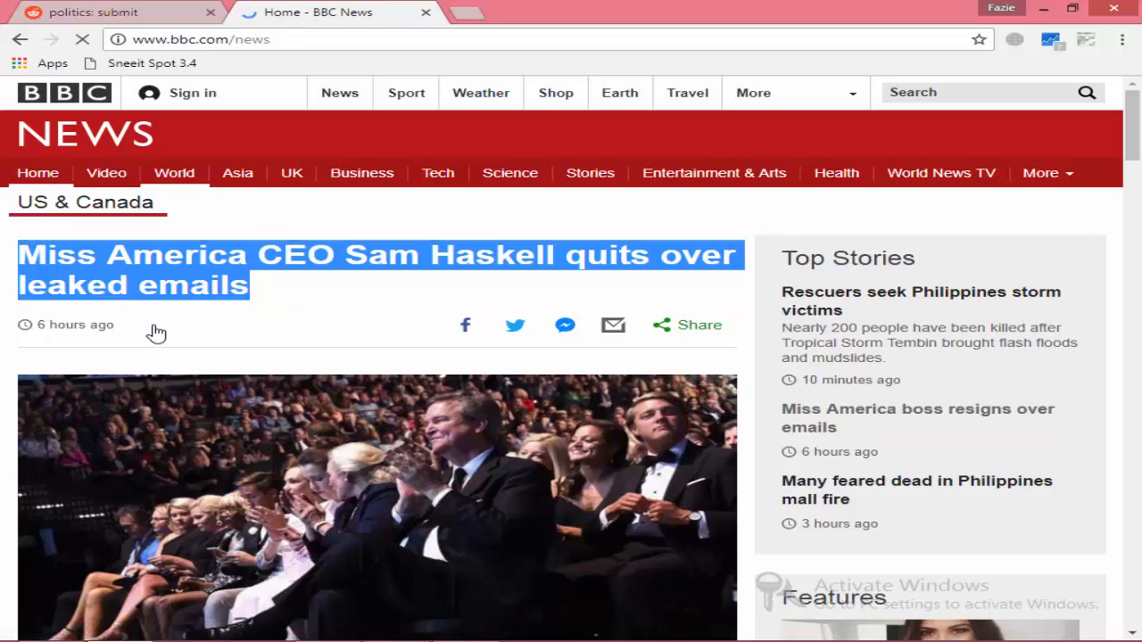
scroll(156, 332, down, 4)
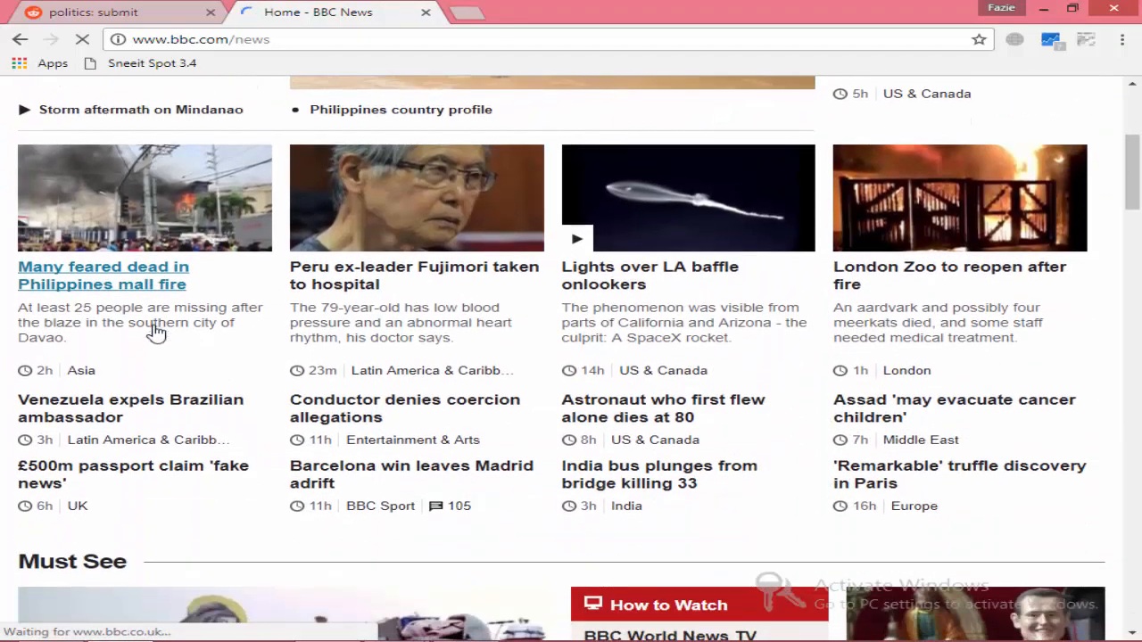
scroll(156, 332, down, 5)
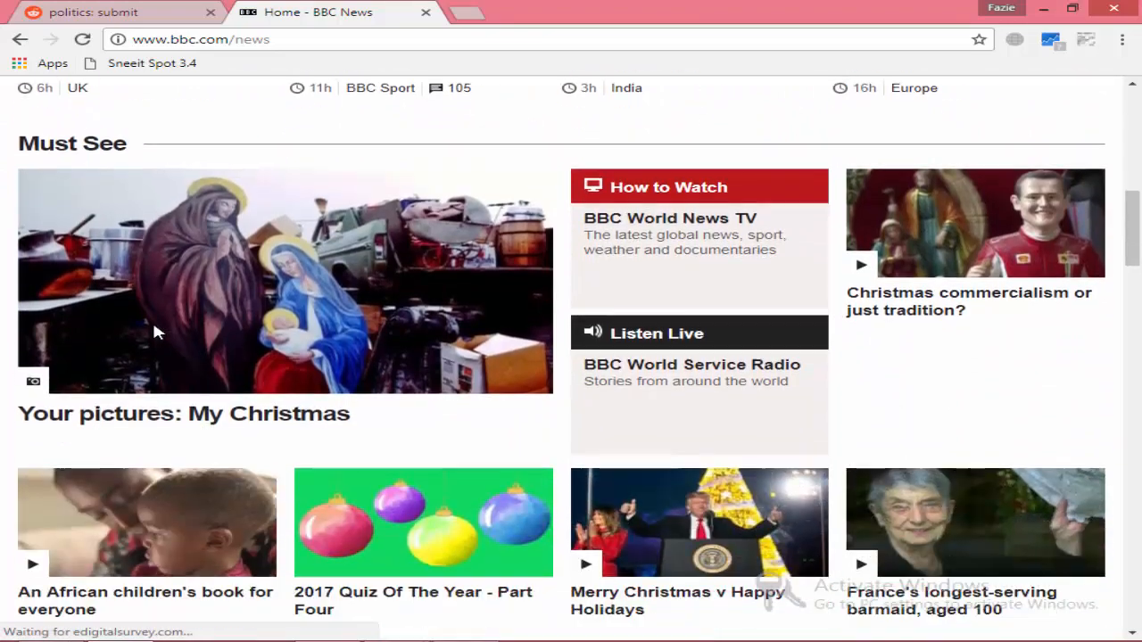
scroll(153, 331, down, 7)
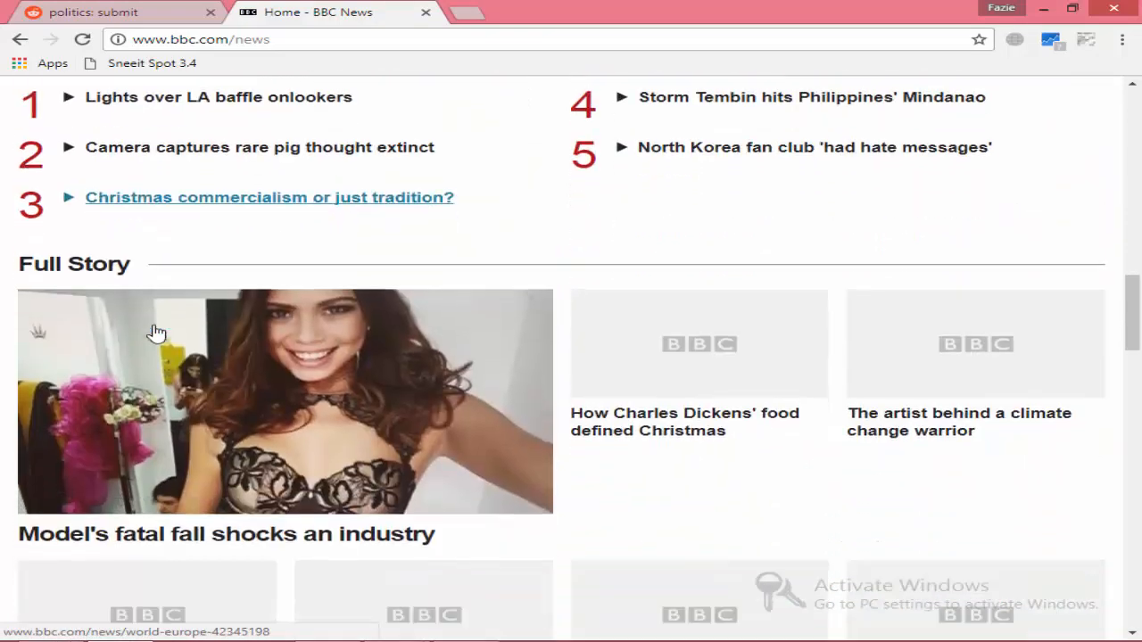
scroll(157, 333, down, 8)
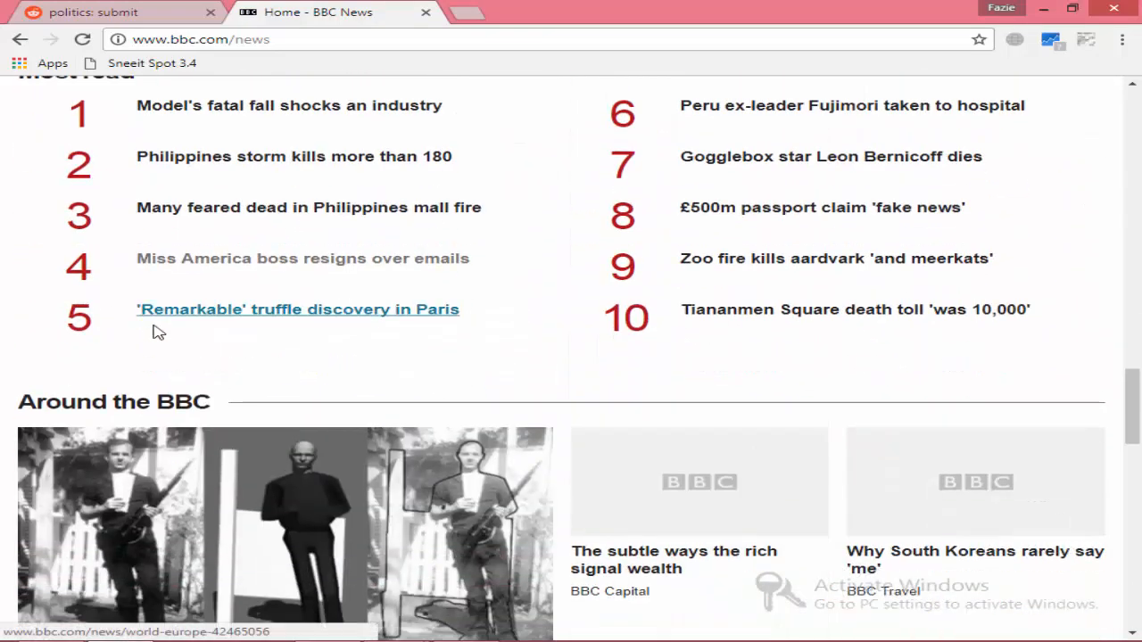
scroll(156, 332, down, 9)
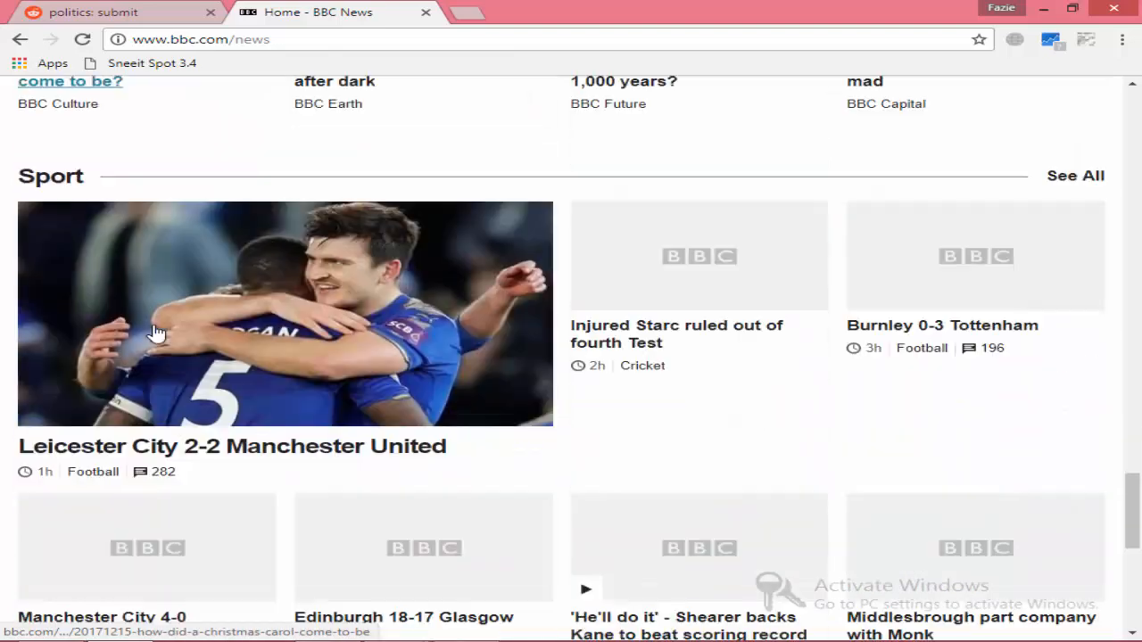
scroll(156, 332, down, 7)
scroll(544, 372, up, 2)
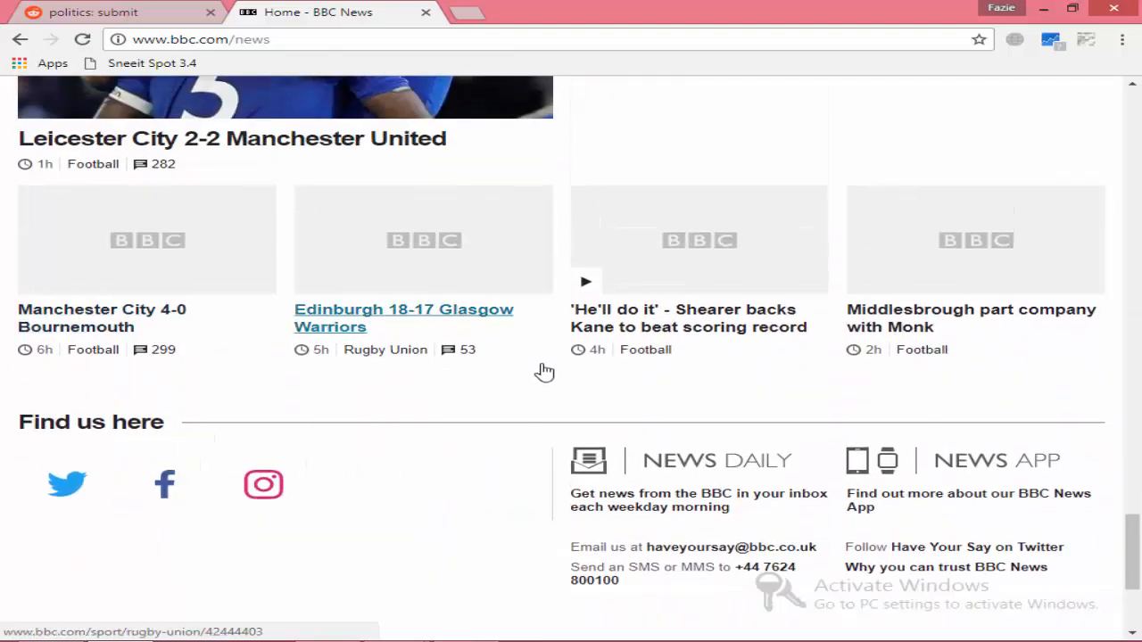
scroll(544, 372, down, 3)
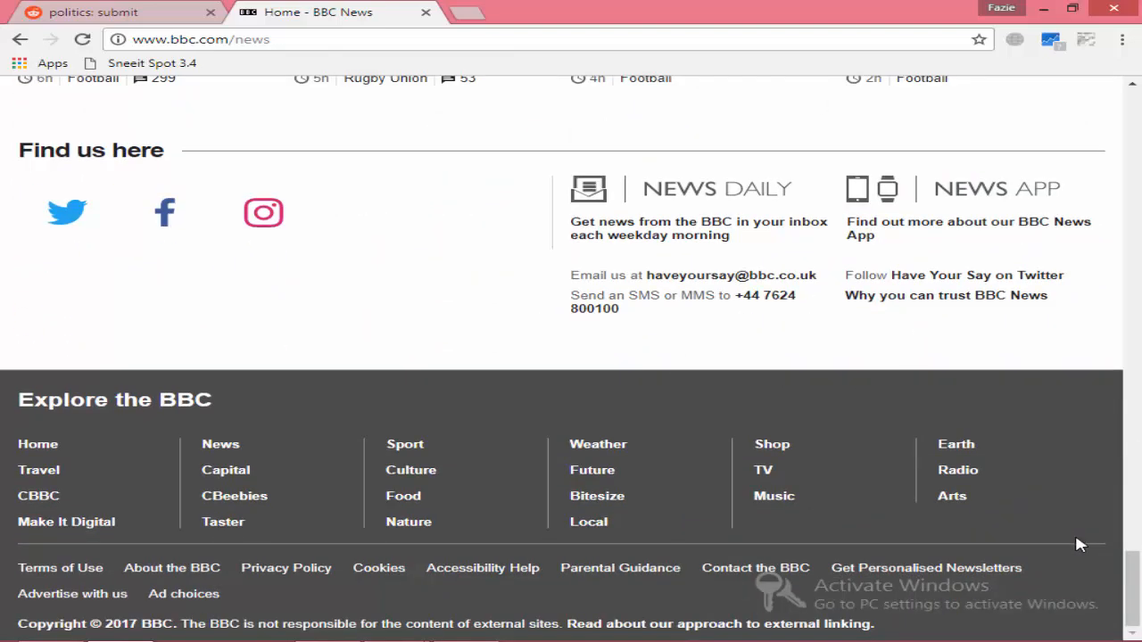
scroll(1110, 546, up, 2)
scroll(1115, 446, down, 2)
drag(1134, 558, 1136, 107)
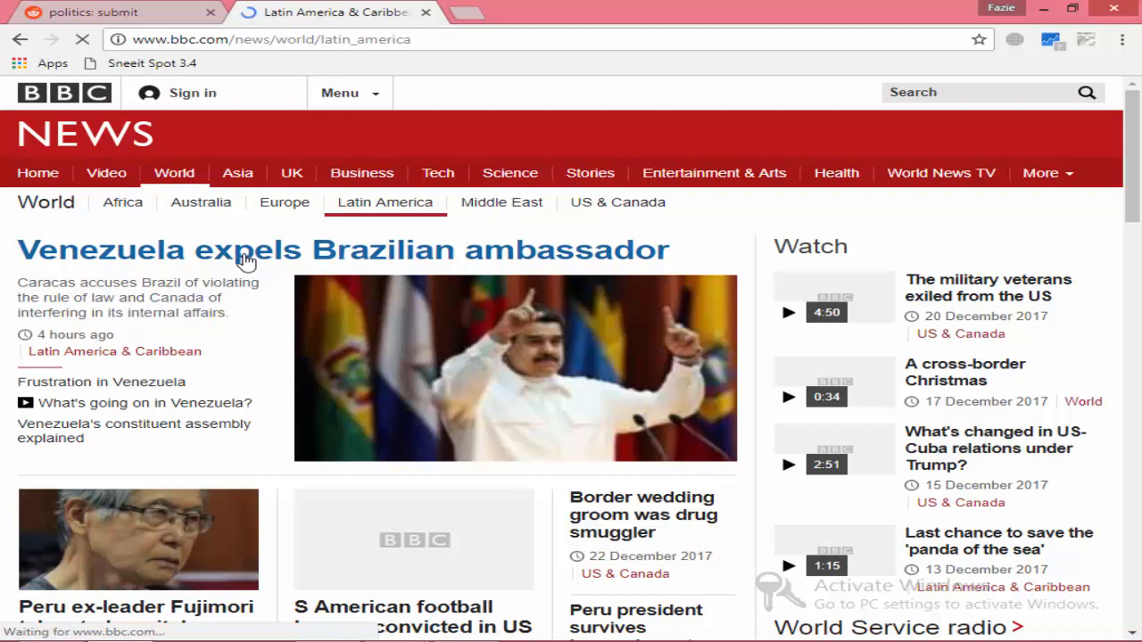
Open "Venezuela expels Brazilian ambassador" and "What's changed in US-Cuba relations under Trump?" in new tabs from the Latin America page
middle_click(246, 260)
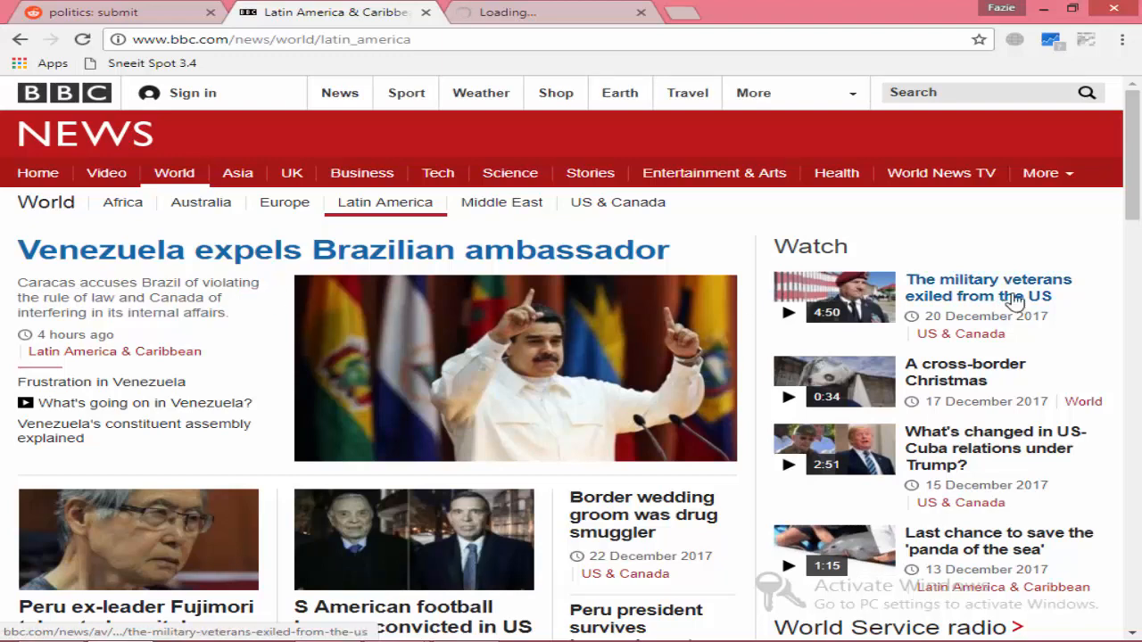
scroll(1019, 297, down, 1)
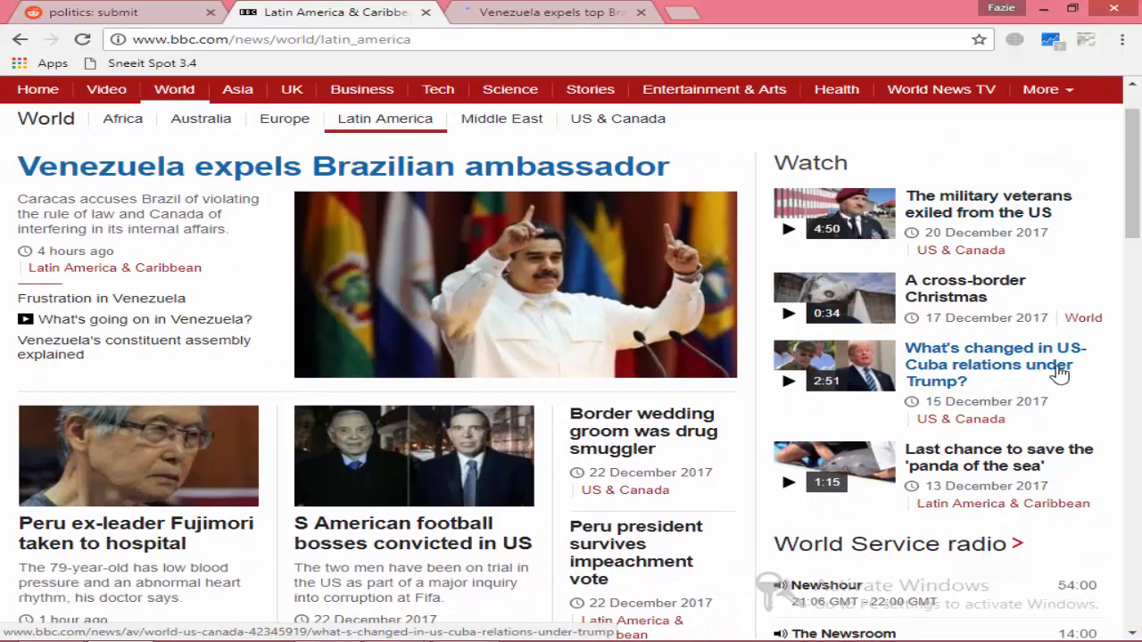
middle_click(1059, 375)
scroll(1059, 372, down, 2)
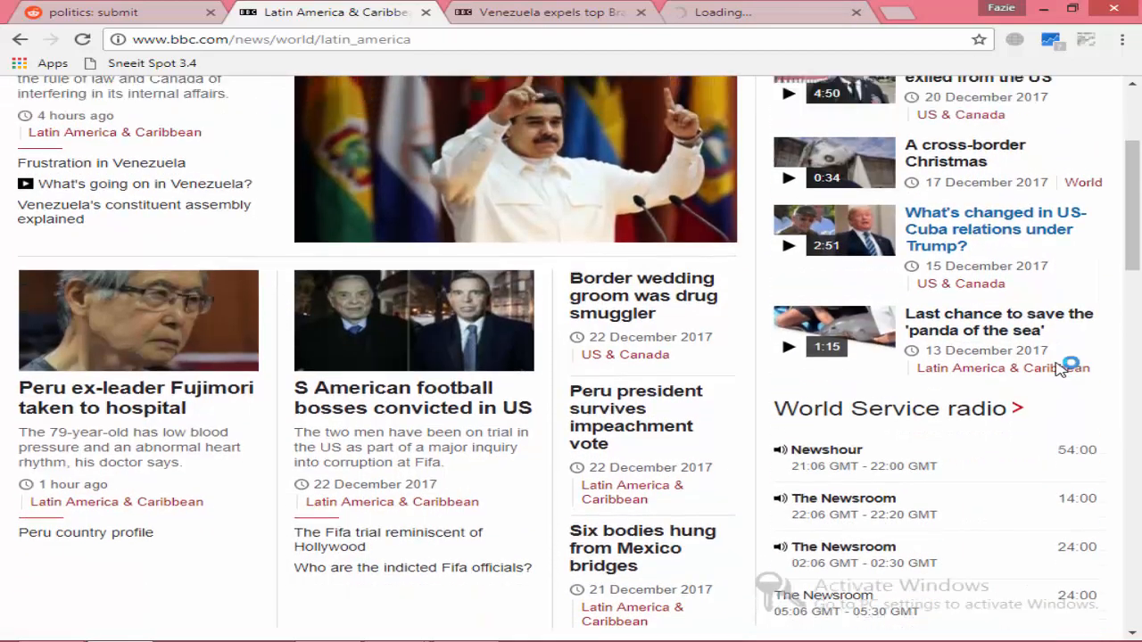
Skim the Venezuela article and select its headline "Venezuela expels top Brazil and Canada diplomats"
click(544, 12)
scroll(518, 393, down, 10)
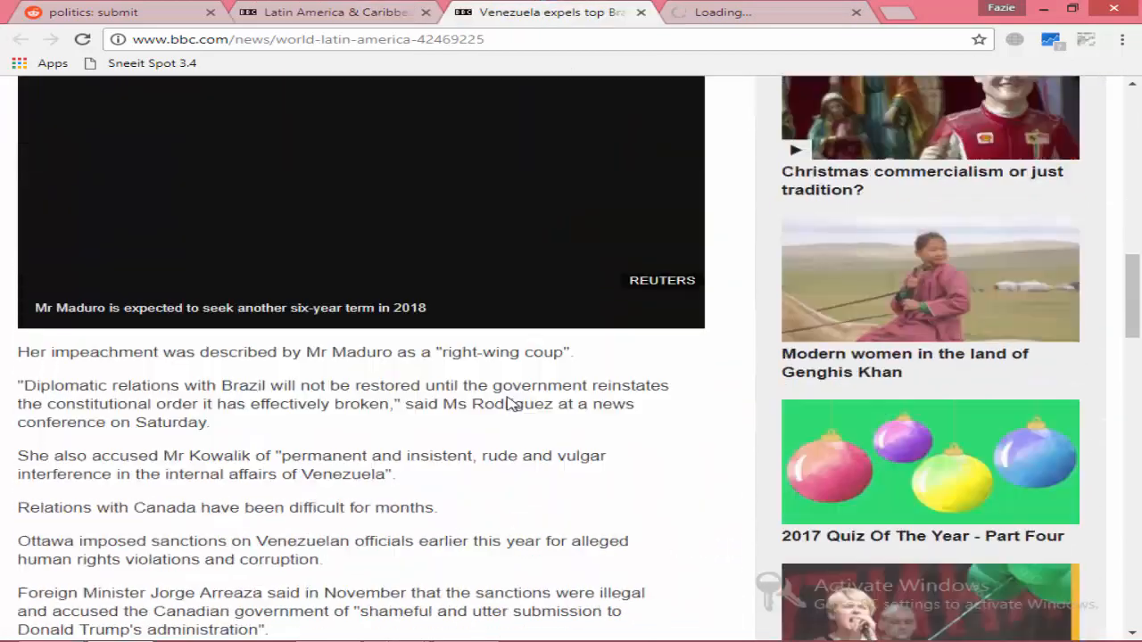
scroll(507, 402, down, 5)
scroll(508, 403, up, 20)
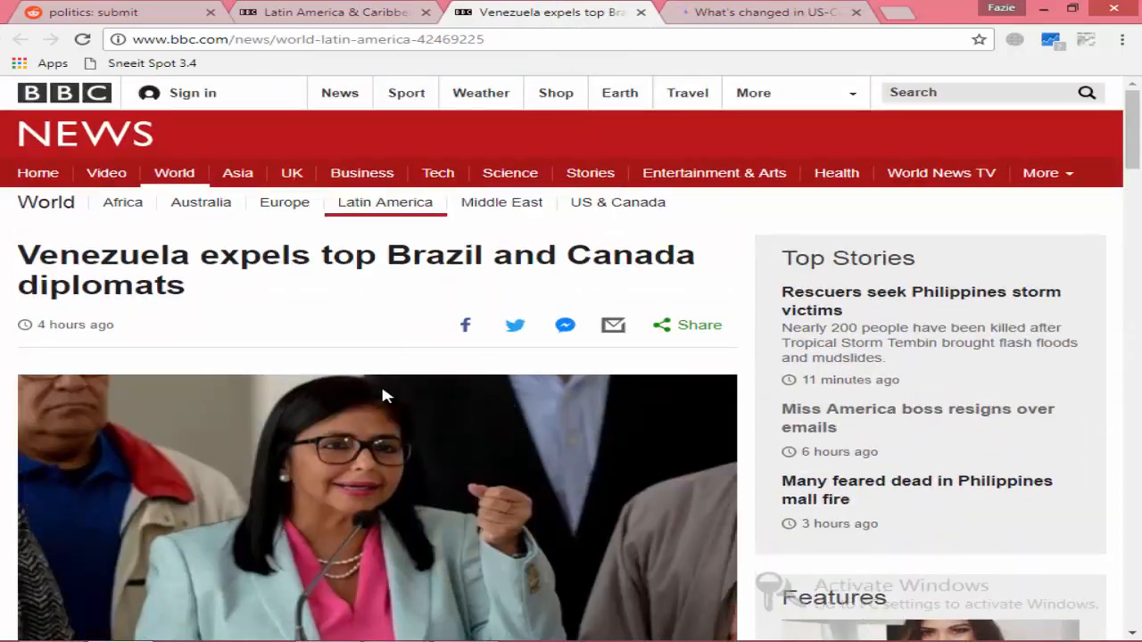
drag(34, 261, 189, 293)
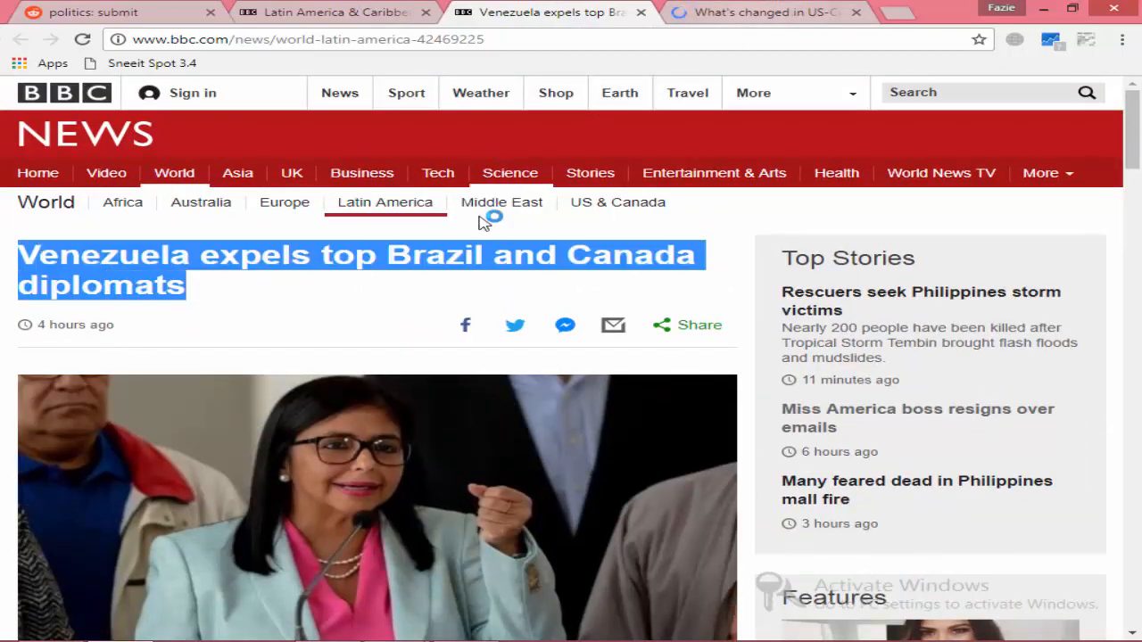
Close the Latin America page and copy the headline "What's changed in US-Cuba relations under Trump?" from its article
click(426, 13)
click(589, 11)
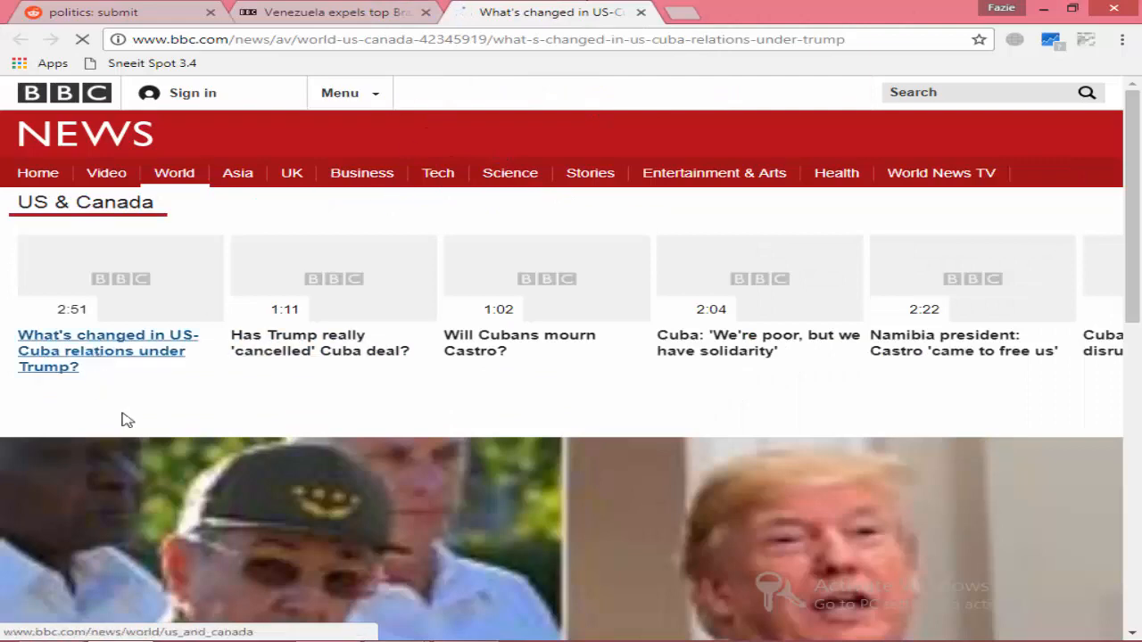
scroll(134, 437, down, 4)
drag(19, 525, 1015, 524)
key(ctrl+c)
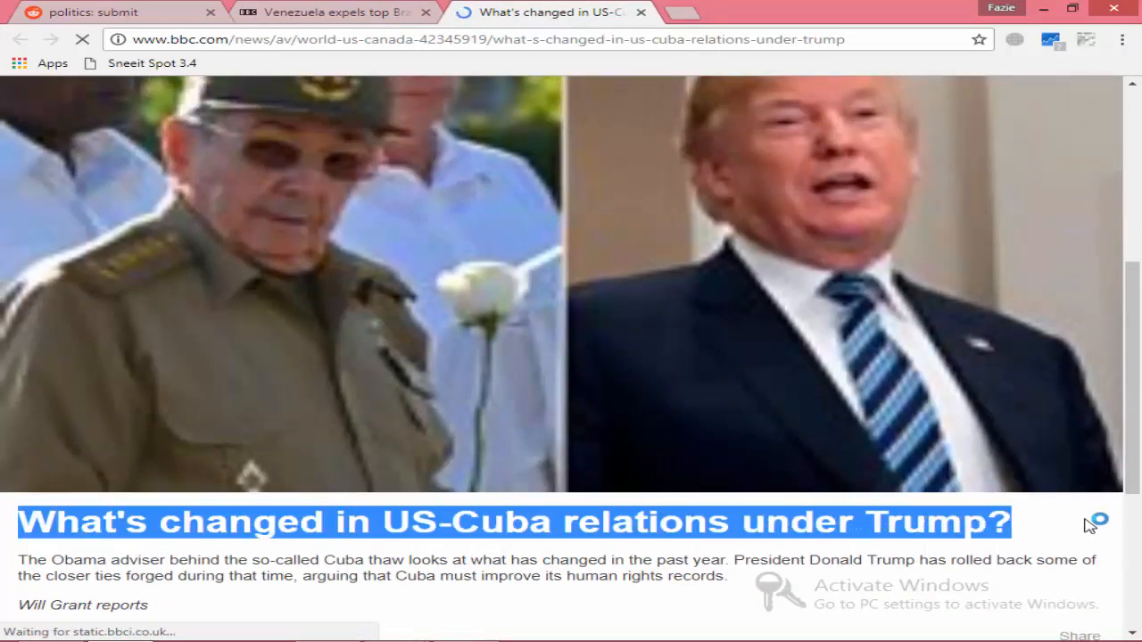
Try to search Reddit for the copied headline "What's changed in US-Cuba relations under Trump?" from the r/politics submission page
click(125, 13)
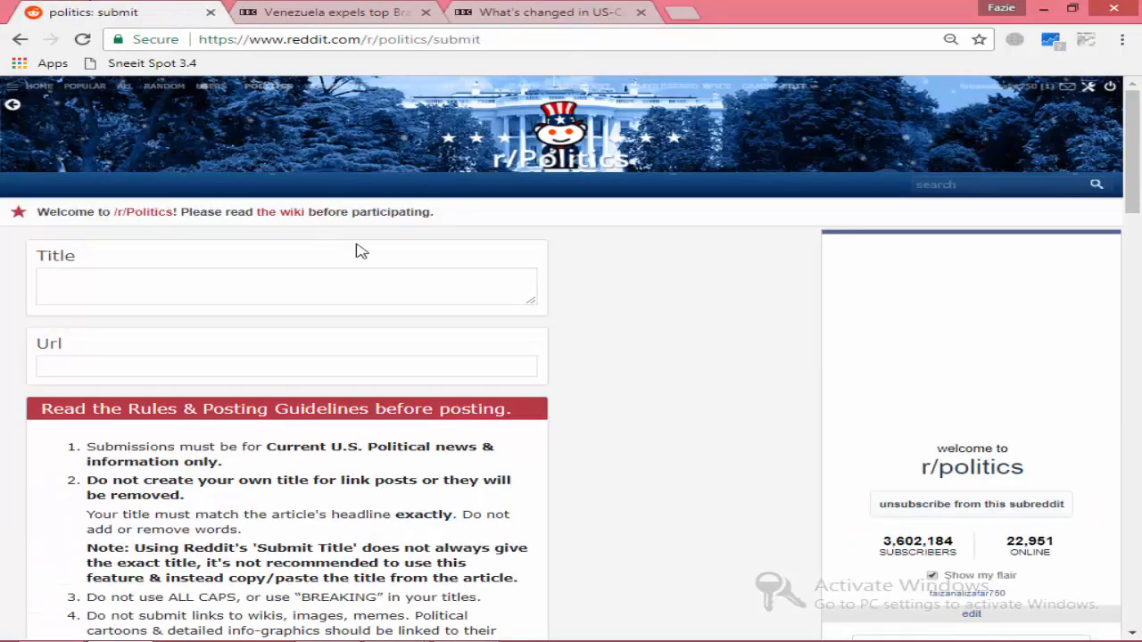
right_click(1053, 185)
click(953, 292)
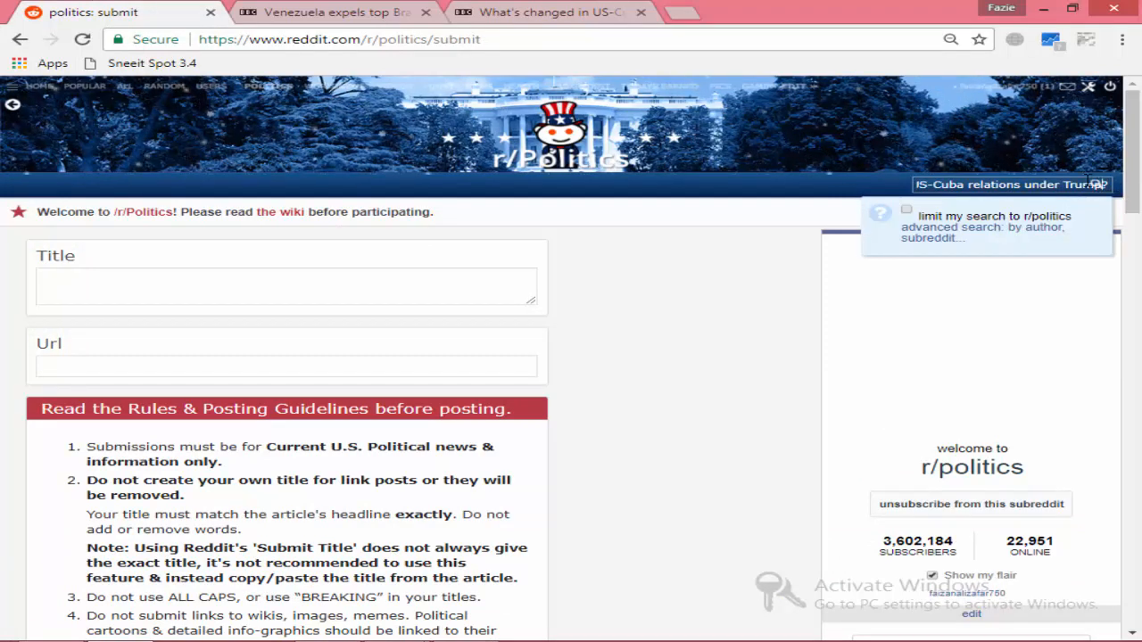
click(1094, 184)
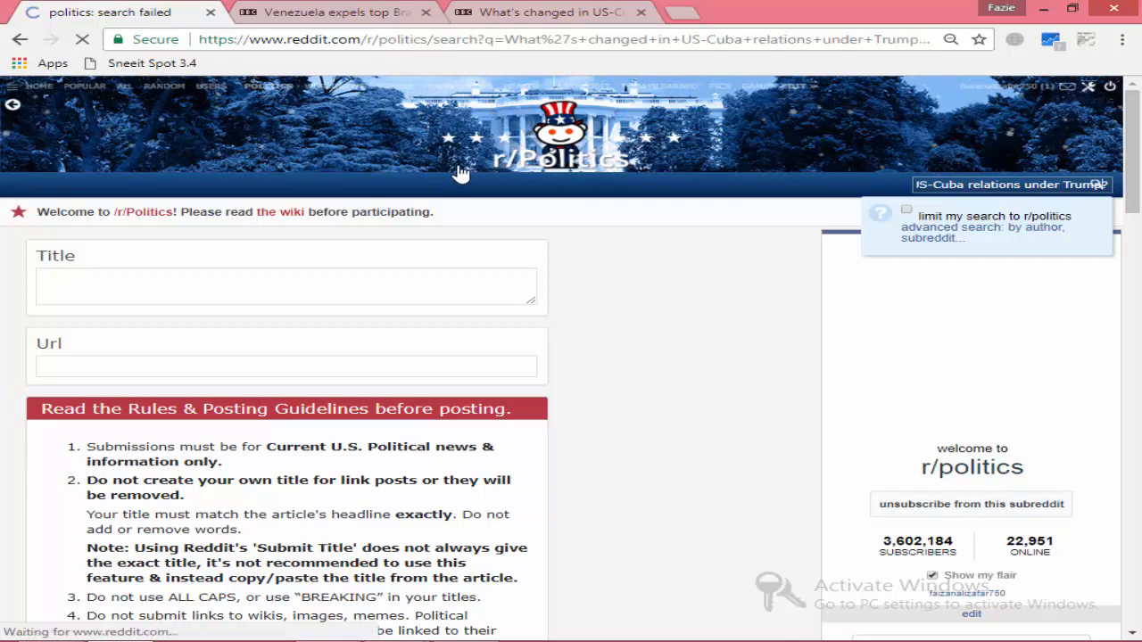
scroll(553, 270, down, 3)
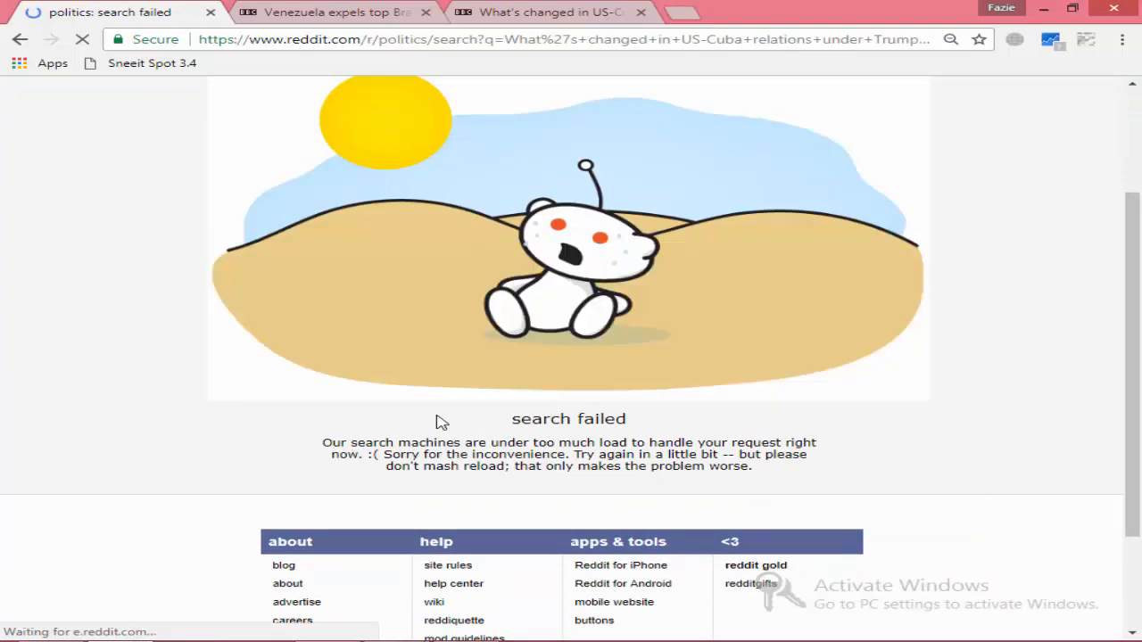
scroll(626, 437, up, 3)
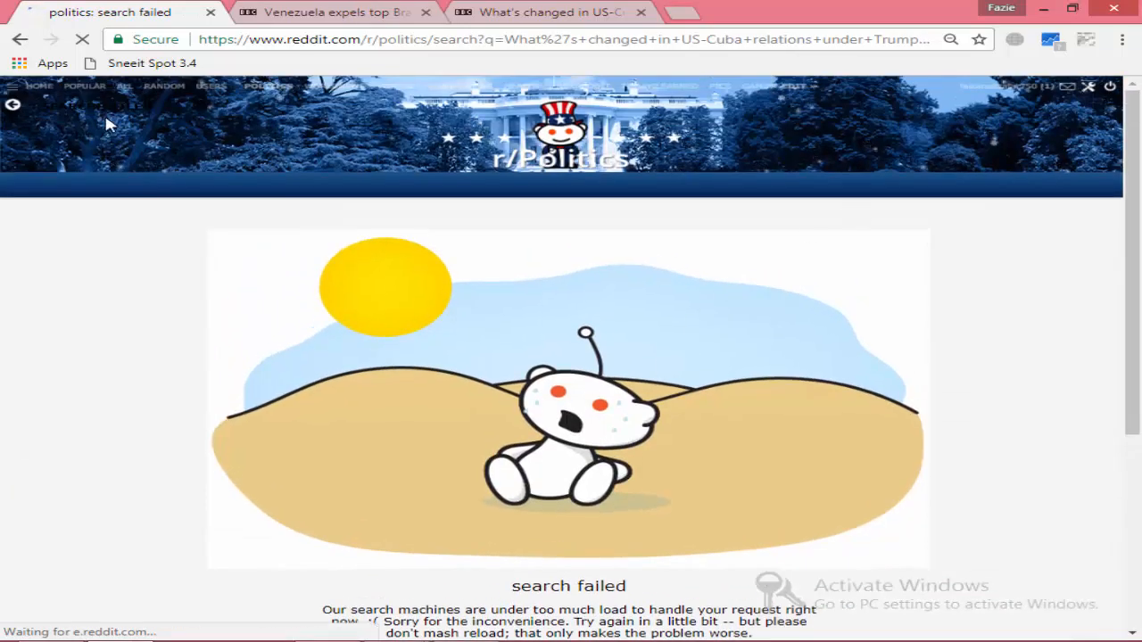
Retry the US-Cuba headline search from the submission page, and return to the Miss America search results
click(11, 41)
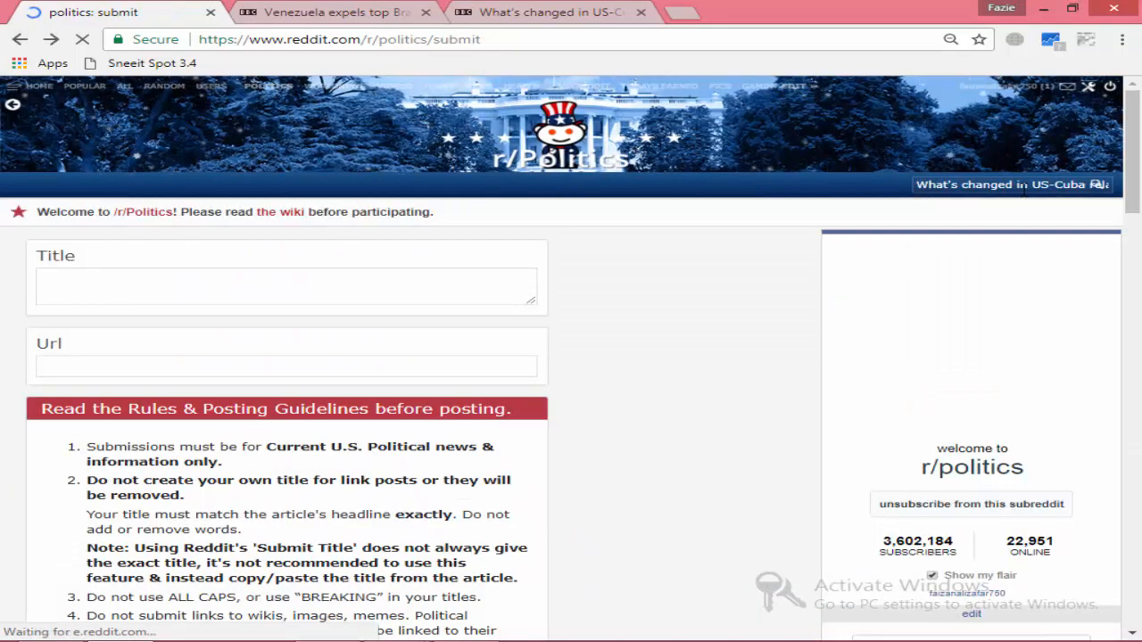
click(1026, 185)
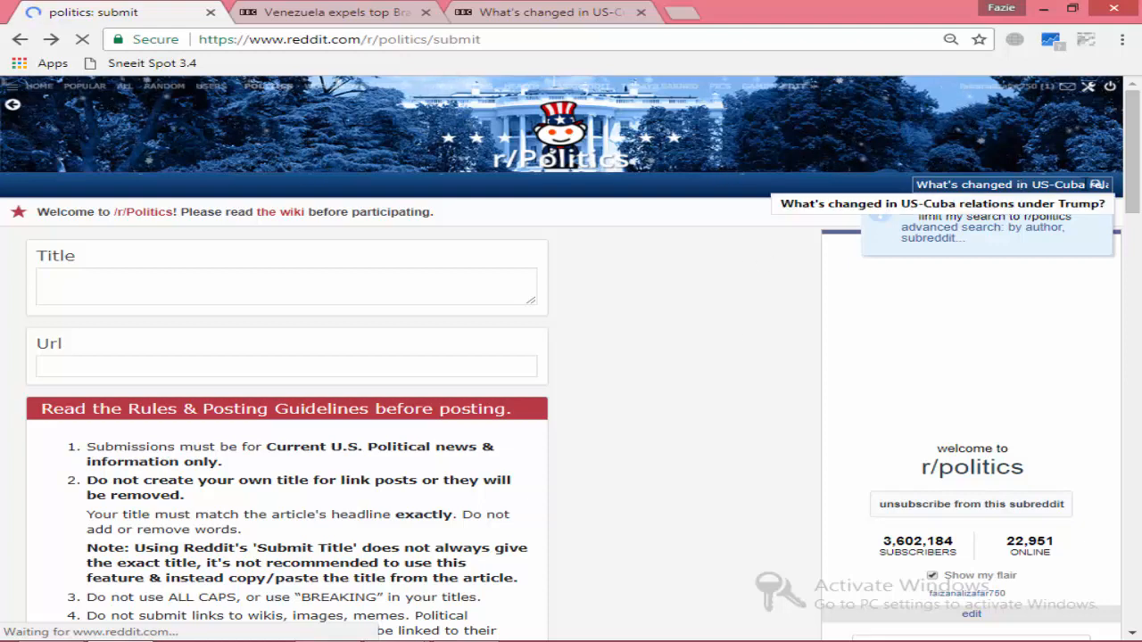
key(Return)
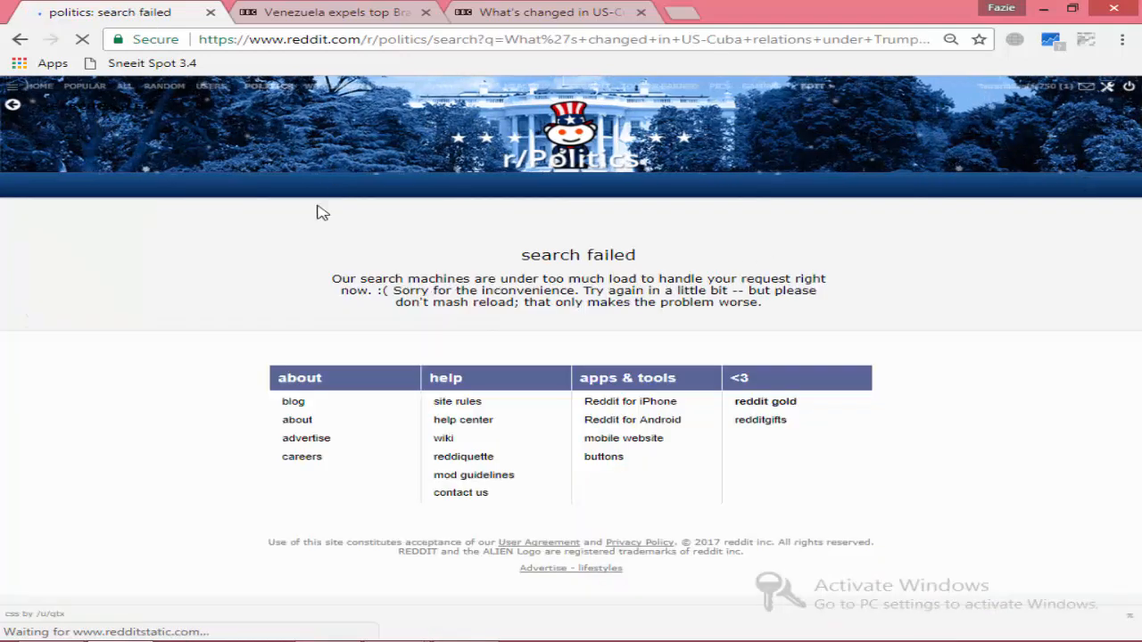
click(20, 41)
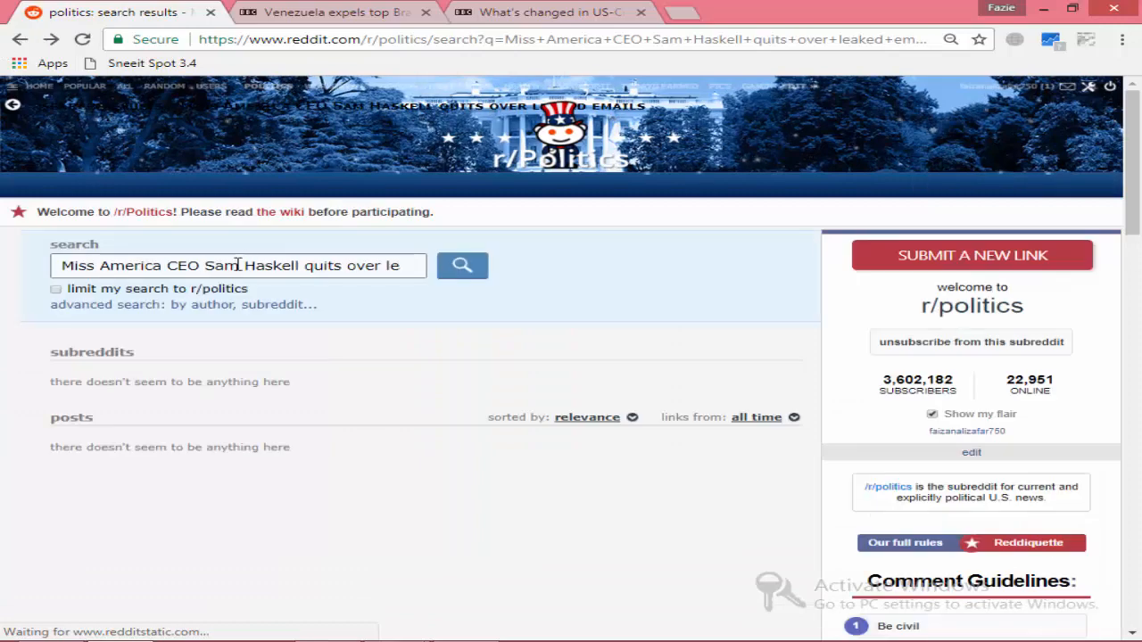
Open a new r/politics link submission and paste the copied headline "What's changed in US-Cuba relations under Trump?" as its title
click(20, 41)
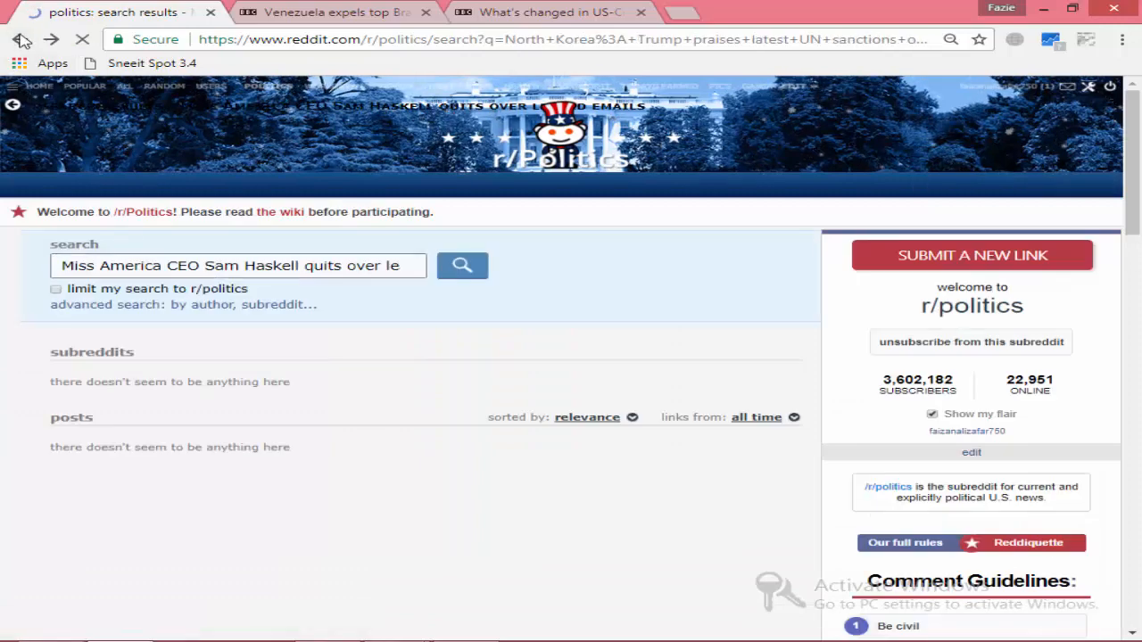
click(1071, 261)
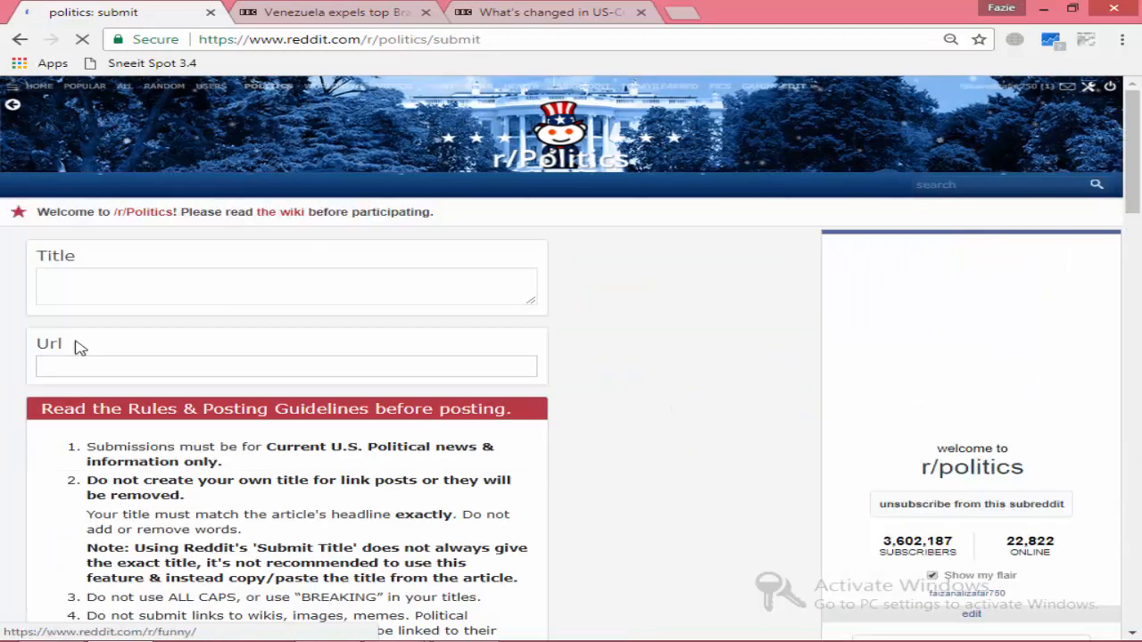
right_click(77, 296)
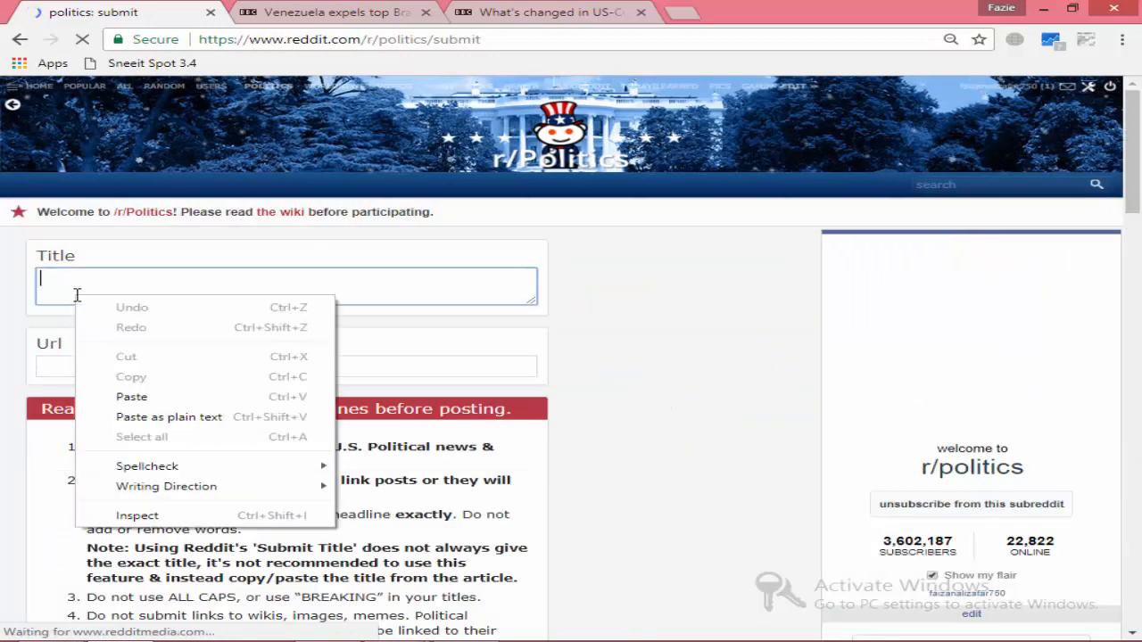
click(143, 401)
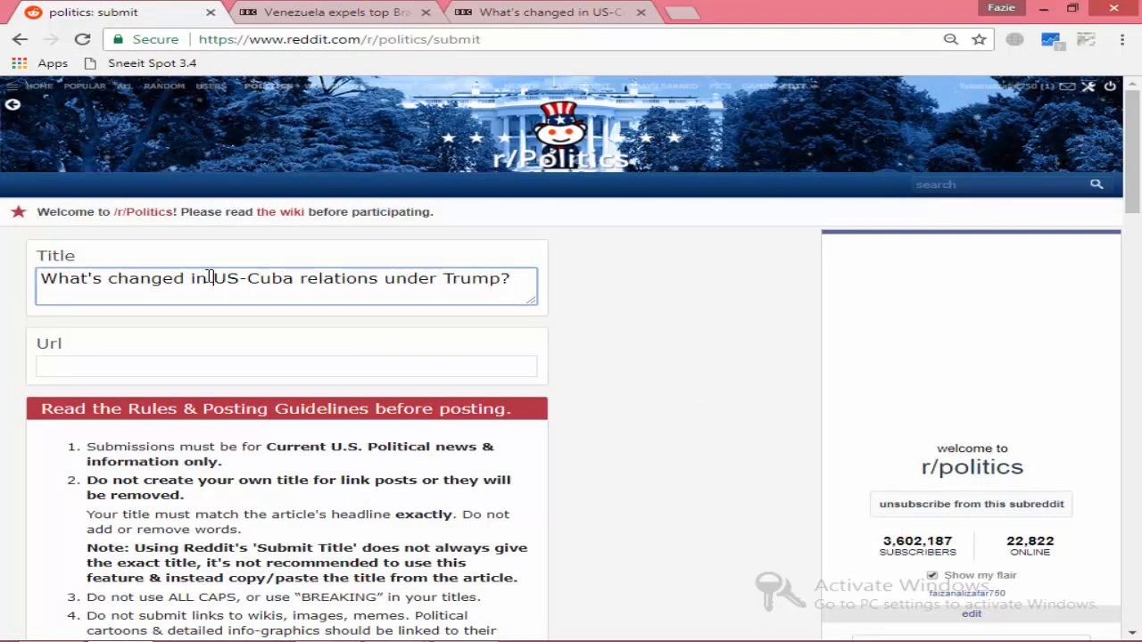
Append "For US" to the end of the pasted submission title
drag(211, 278, 12, 286)
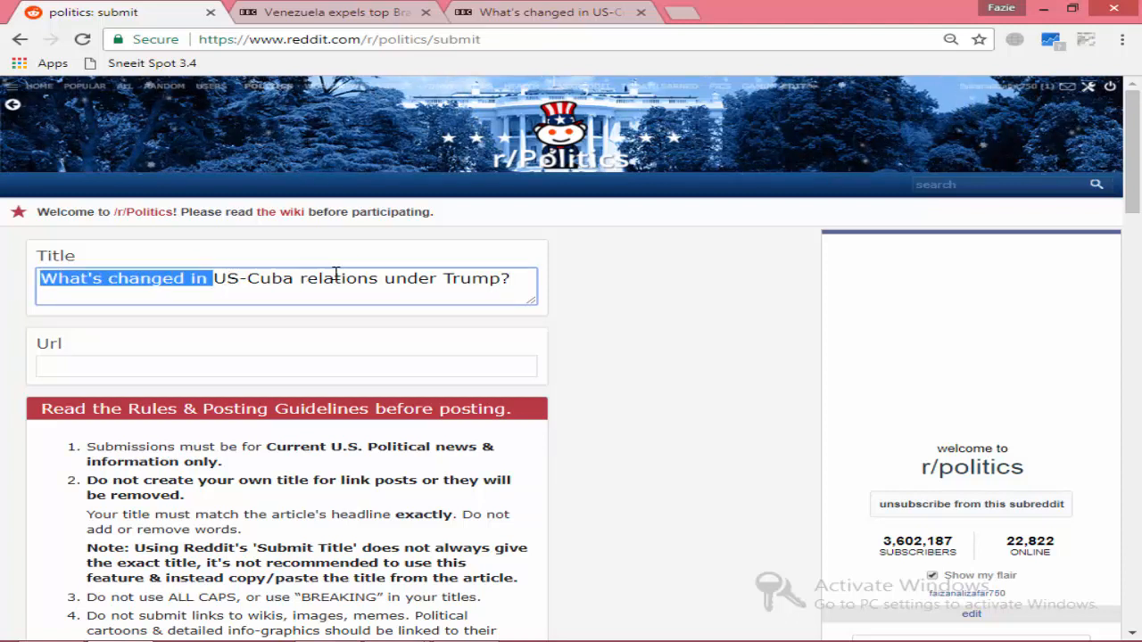
click(392, 278)
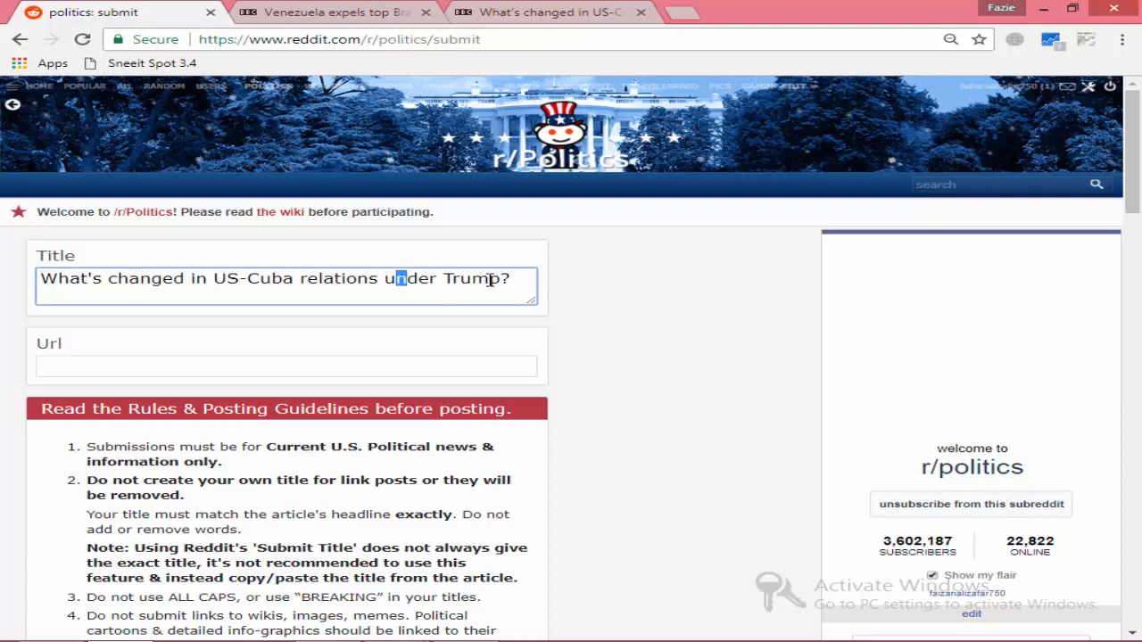
key(End)
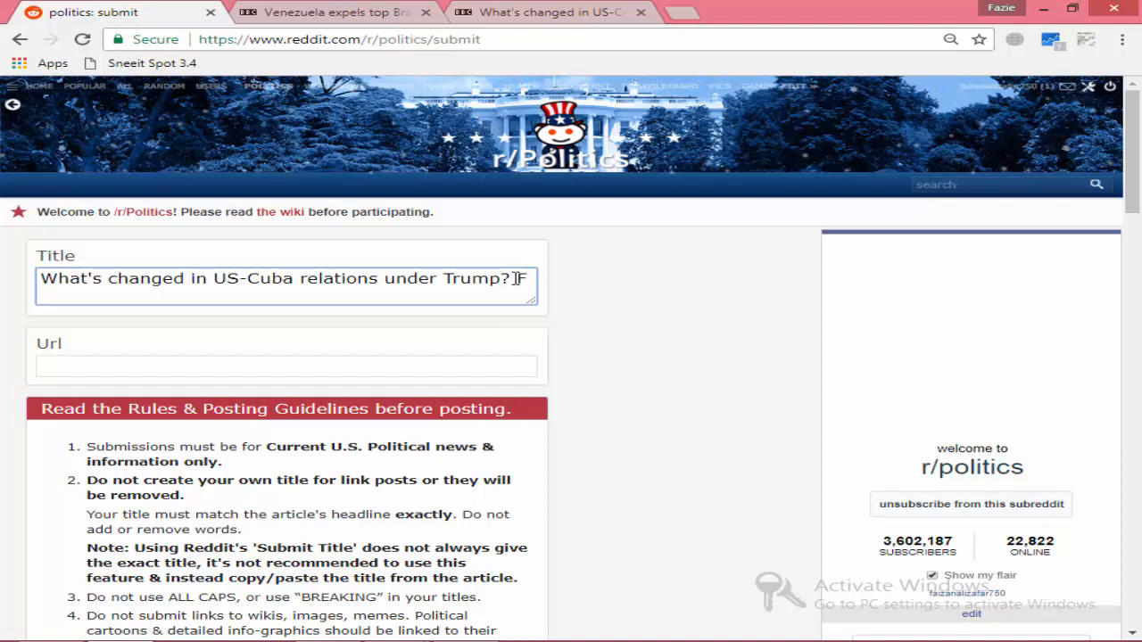
text(For )
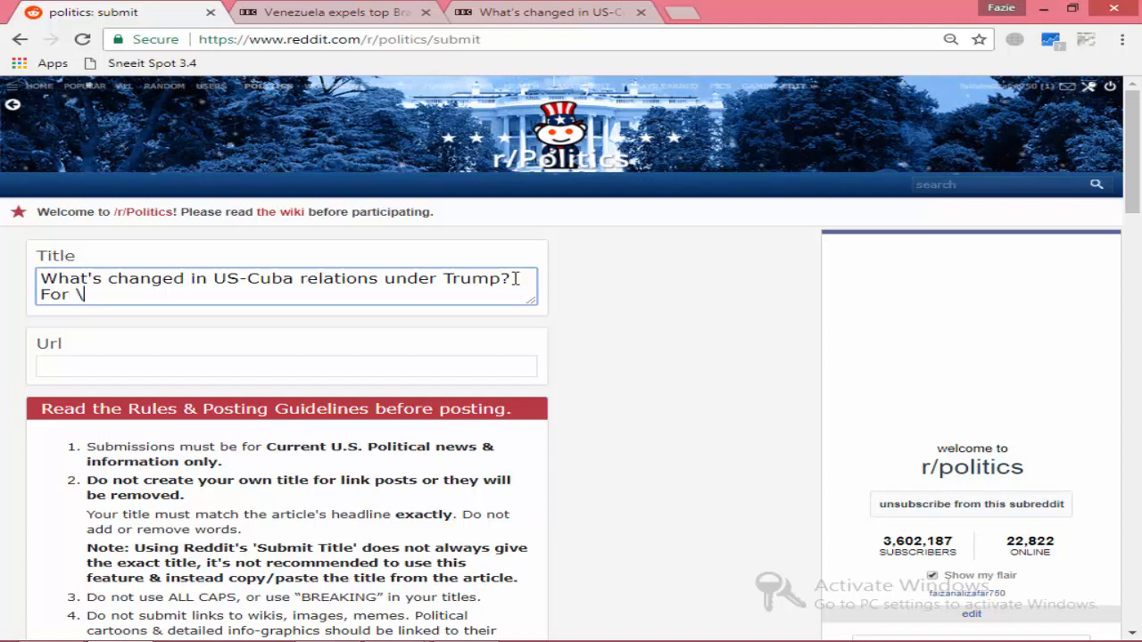
text(US)
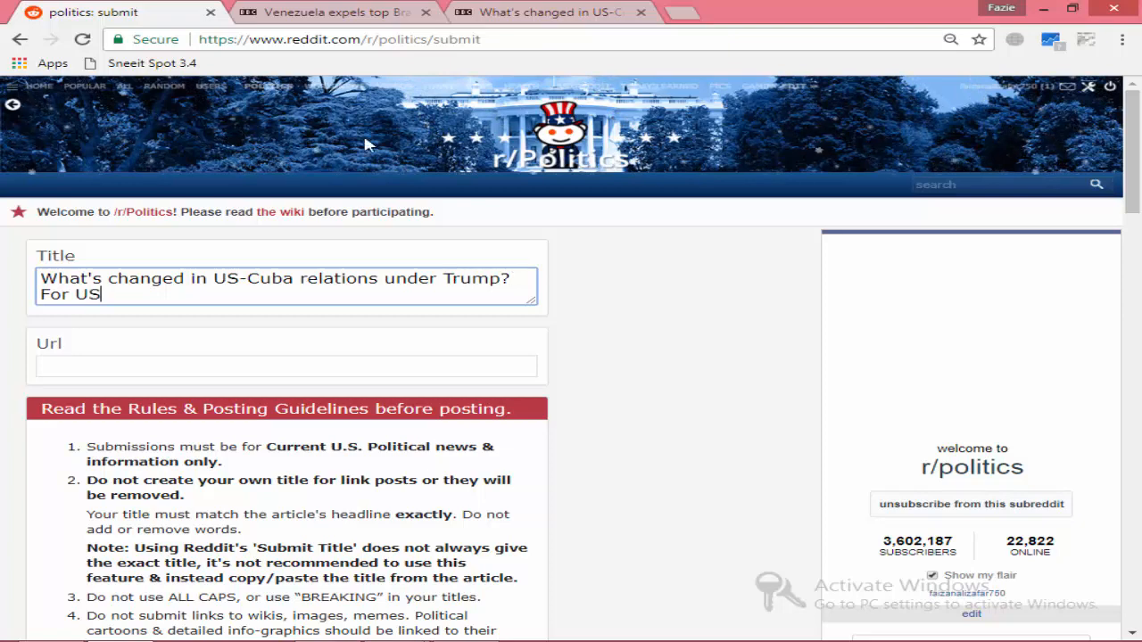
Copy the web address of the BBC US-Cuba article and paste it as the submission's URL
click(464, 13)
right_click(427, 40)
click(463, 79)
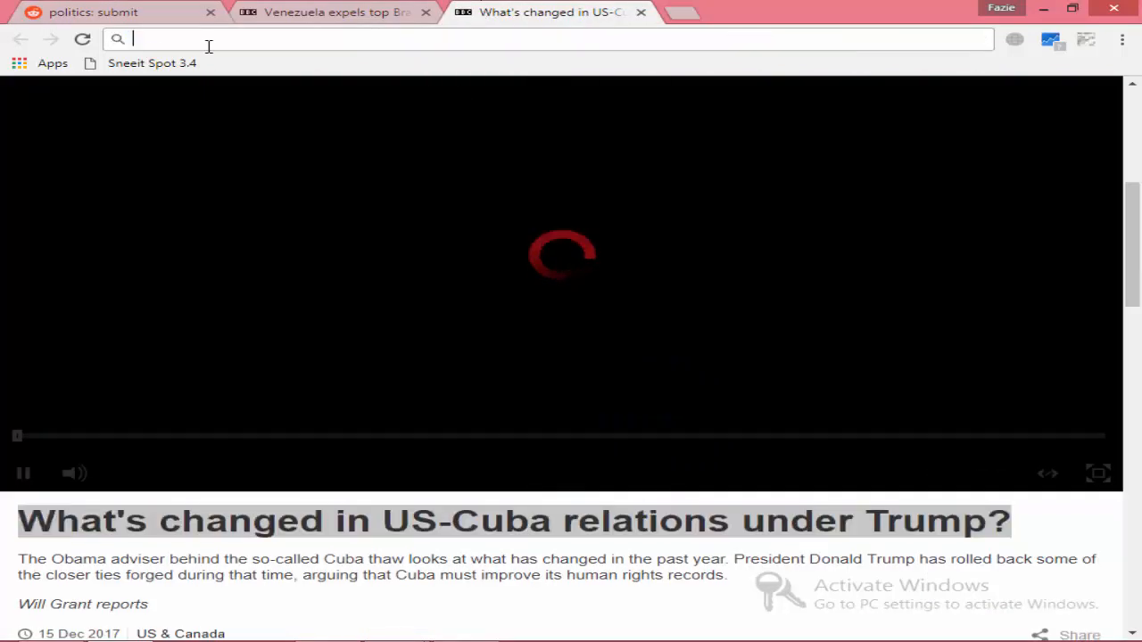
click(182, 12)
right_click(222, 356)
click(308, 457)
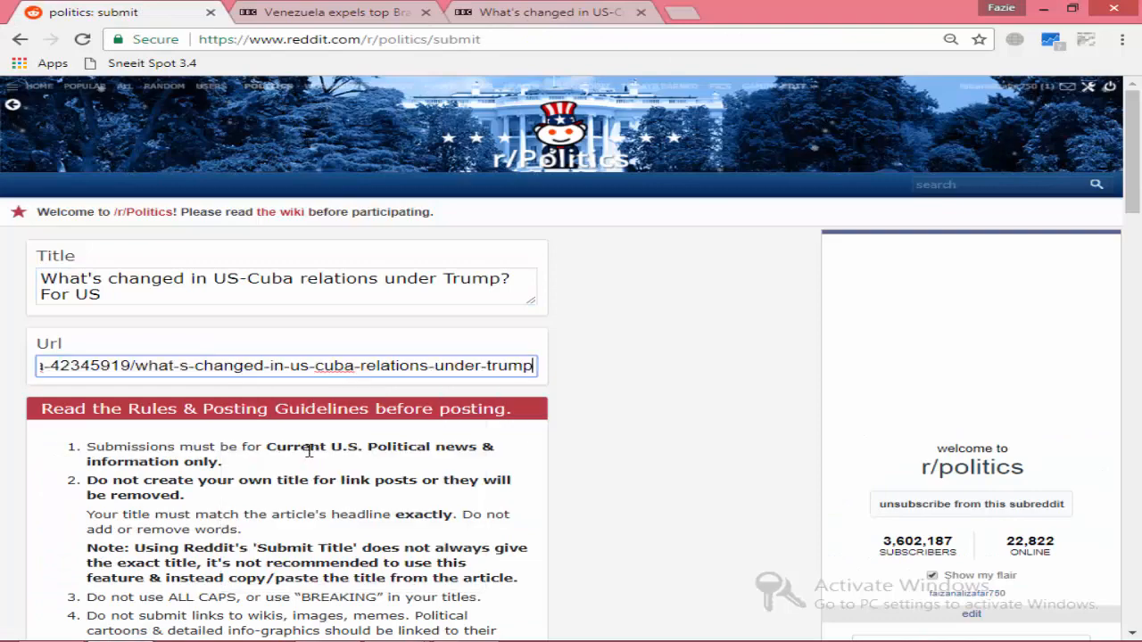
Select the four squares around the white SUV in the first reCAPTCHA vehicle image and continue to the next image
scroll(303, 464, down, 5)
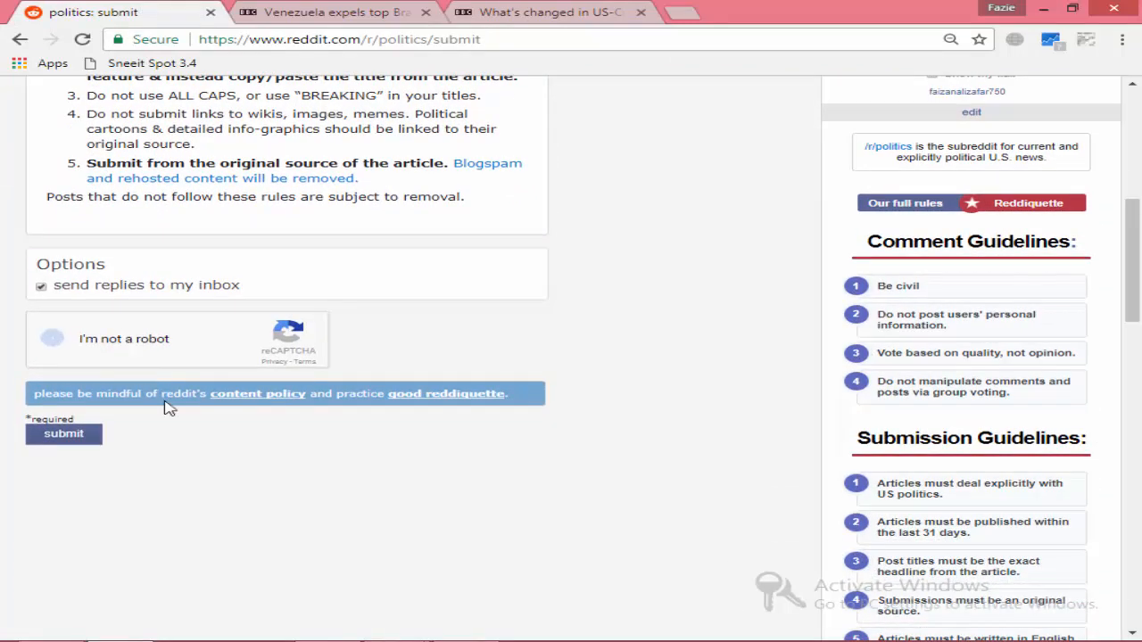
scroll(187, 393, up, 4)
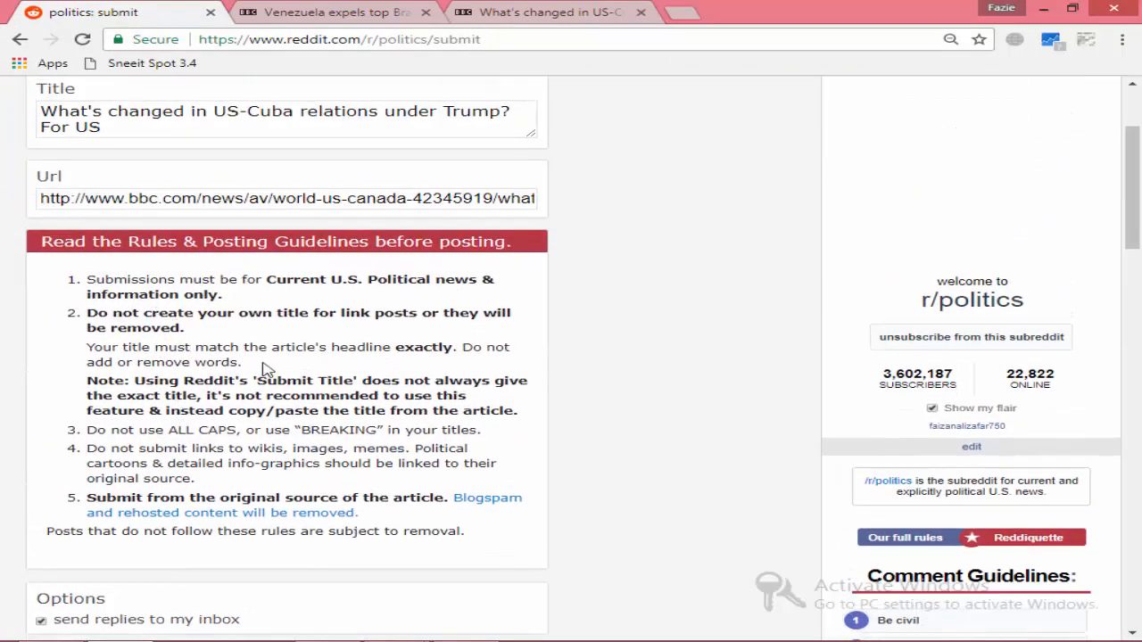
scroll(265, 367, down, 4)
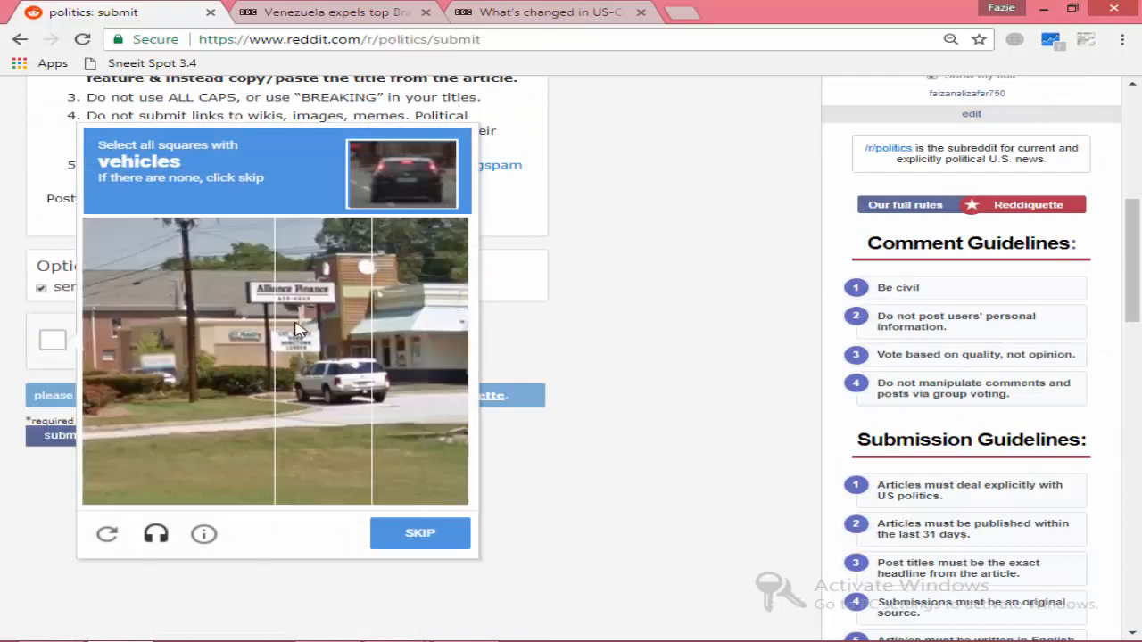
click(353, 382)
click(401, 384)
click(348, 355)
click(414, 330)
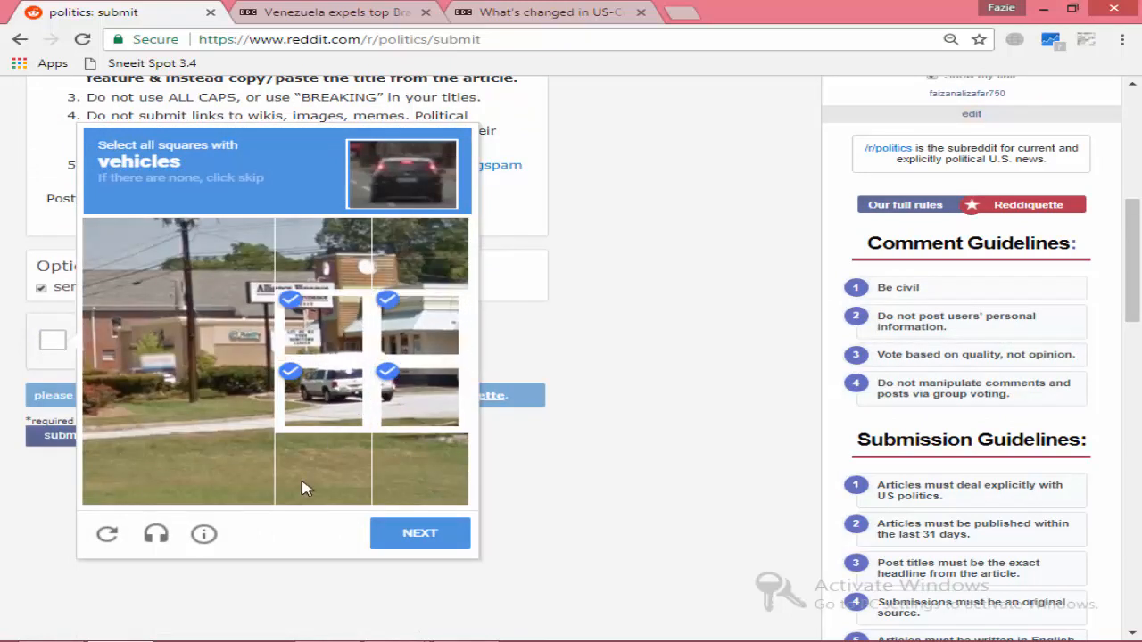
click(403, 534)
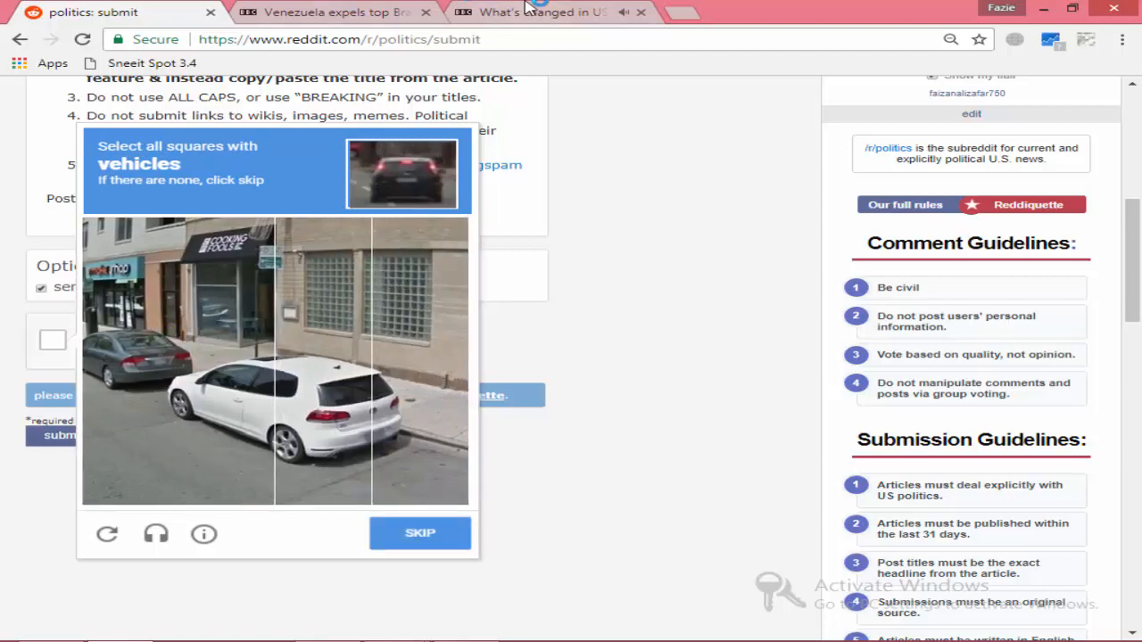
Pause the video playing on the US-Cuba article page and return to the submission form
click(526, 7)
click(32, 473)
click(103, 13)
Select the squares covering the grey and white cars in the second reCAPTCHA image and verify the answer
click(212, 399)
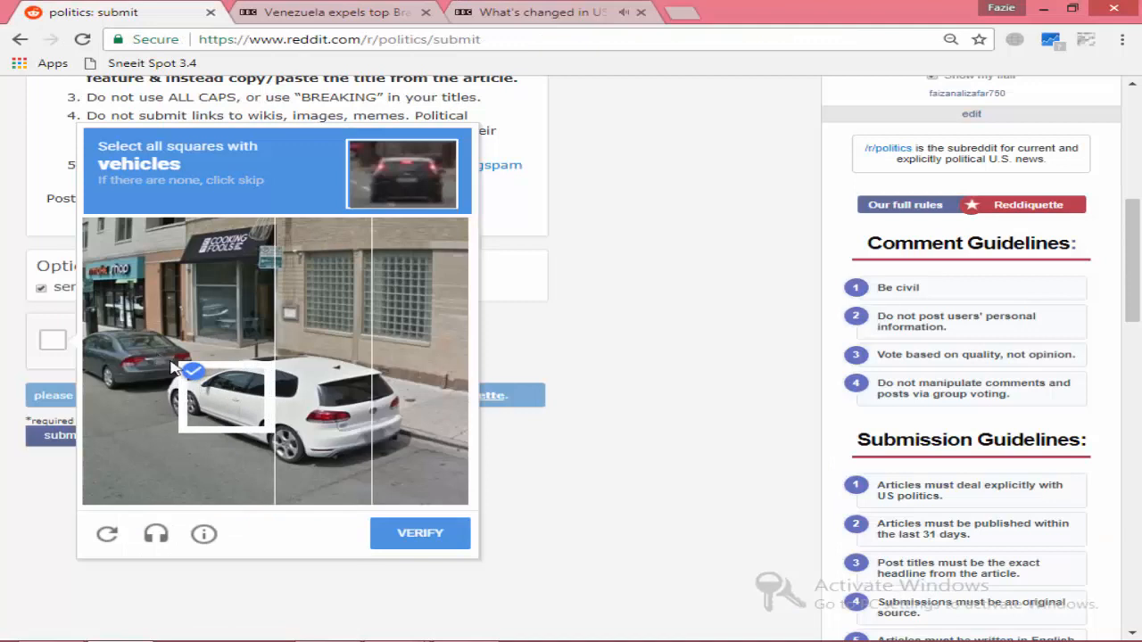
click(307, 410)
click(407, 416)
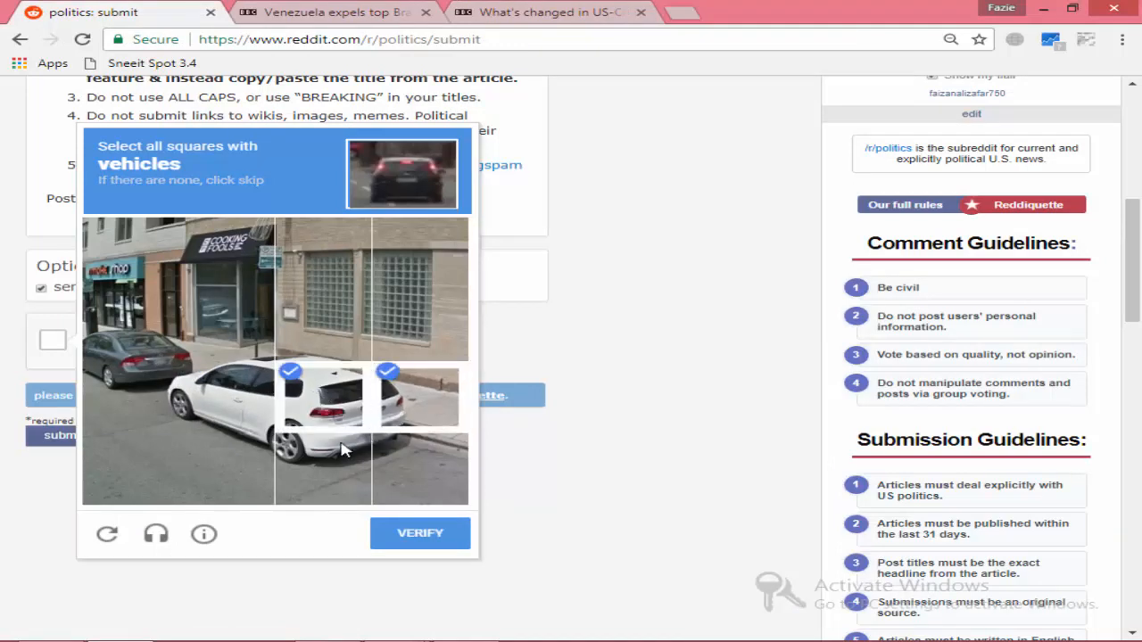
click(331, 455)
click(386, 459)
click(129, 357)
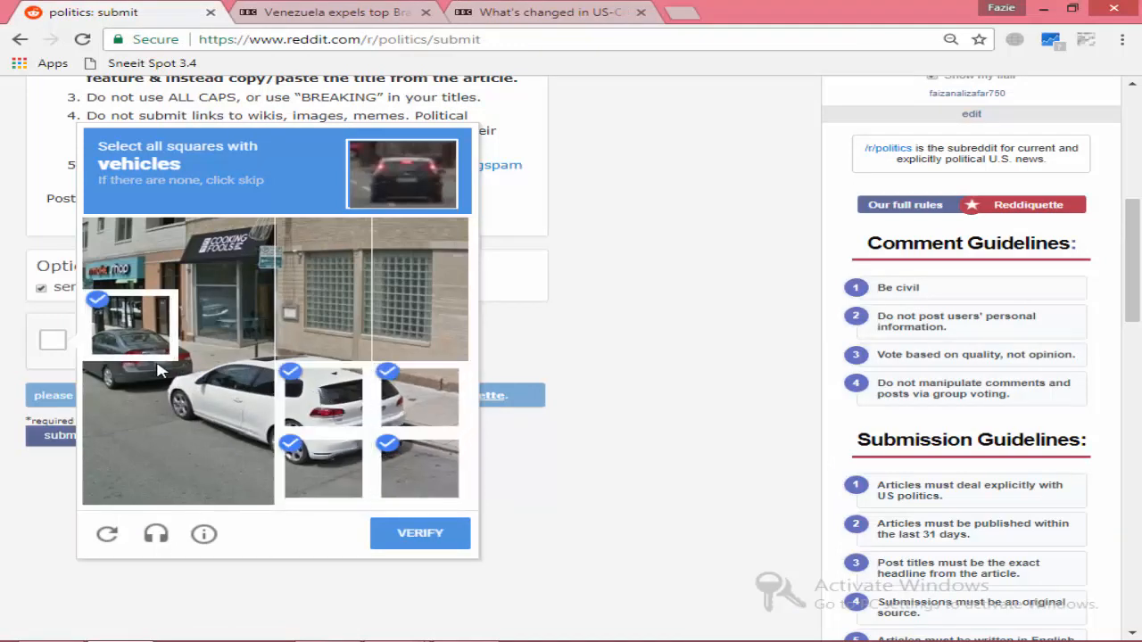
click(191, 370)
click(125, 378)
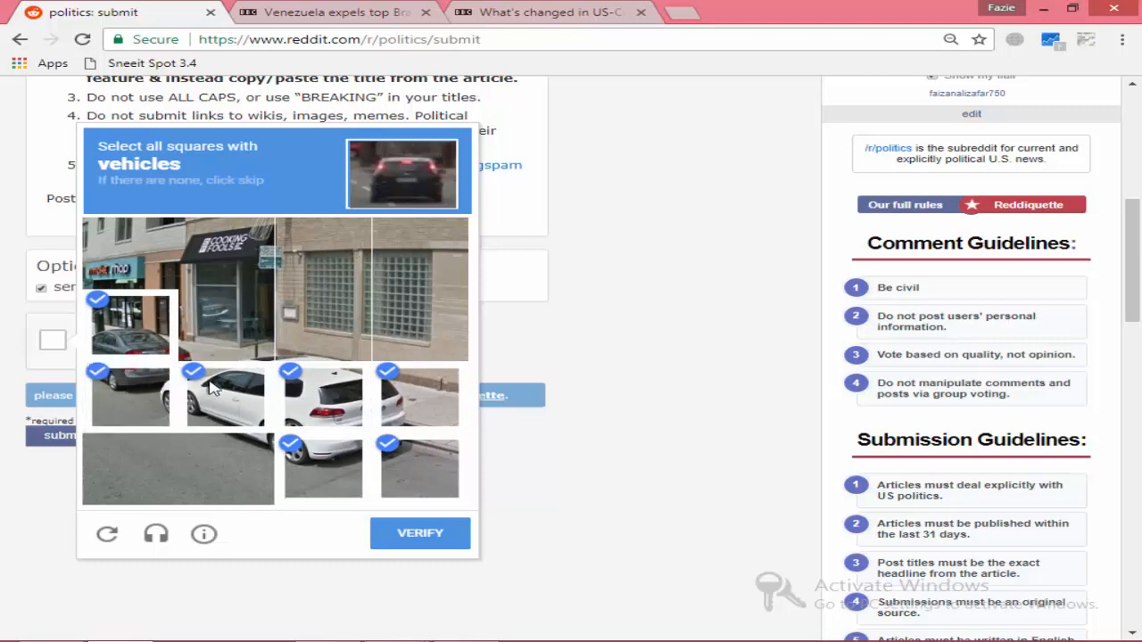
click(214, 354)
click(271, 492)
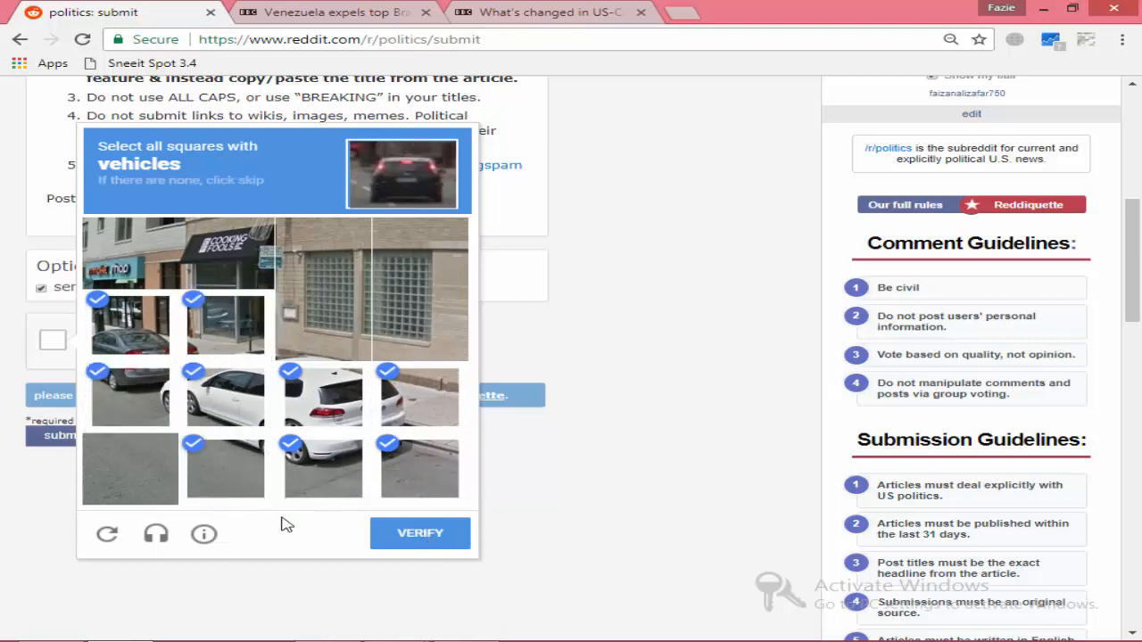
click(432, 536)
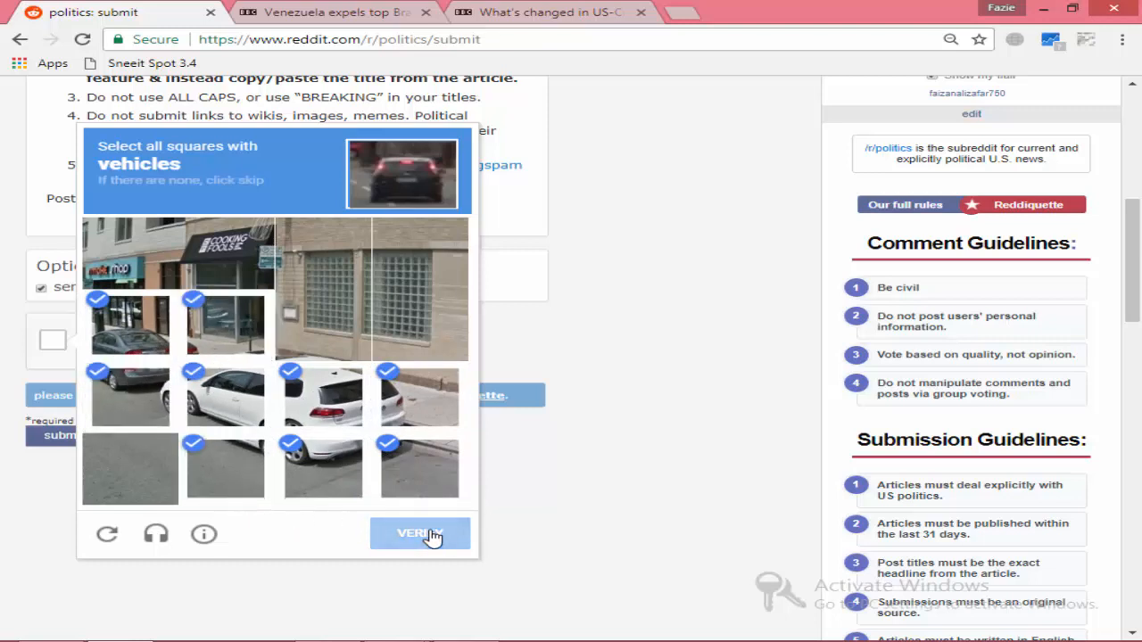
Check the filled title and URL against the open BBC articles, and open r/politics in a separate tab
scroll(310, 355, up, 10)
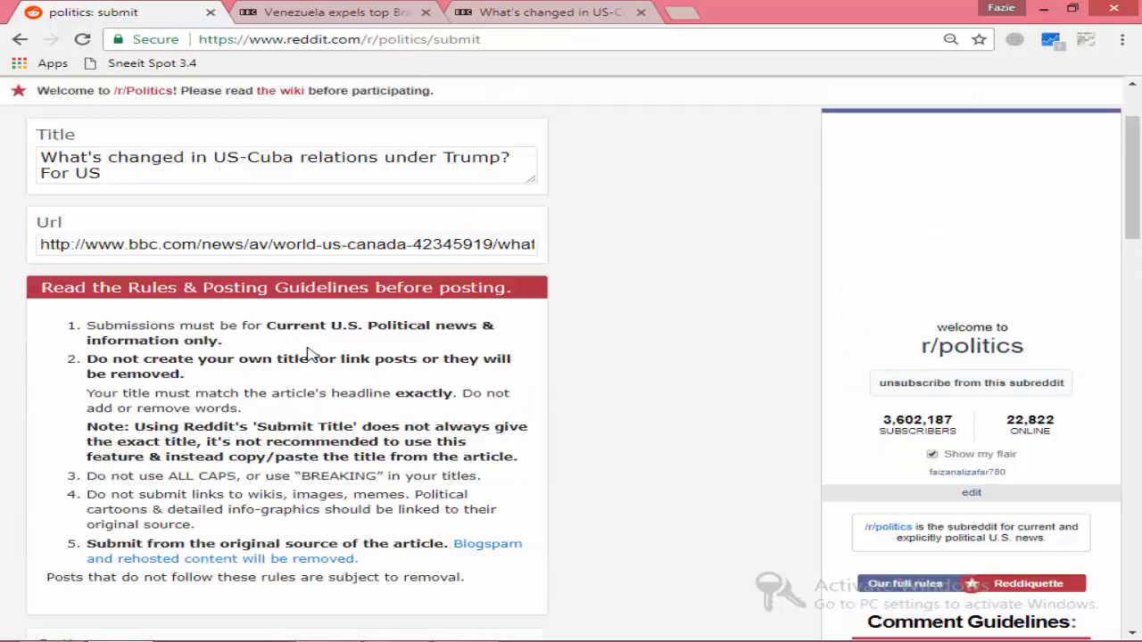
click(553, 12)
click(330, 12)
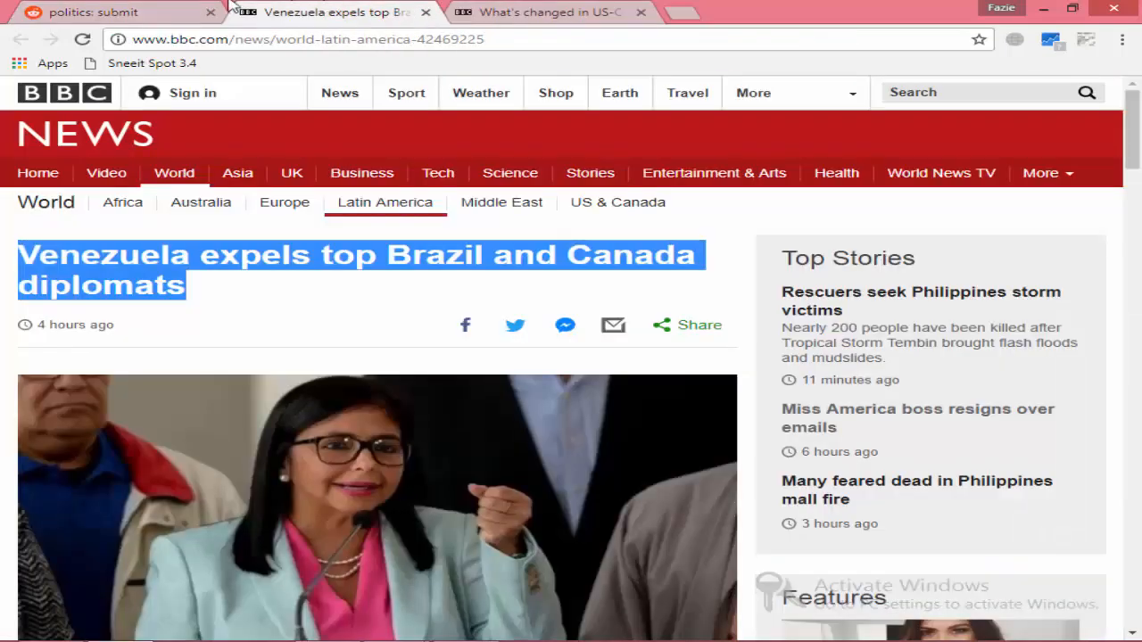
click(125, 12)
middle_click(579, 159)
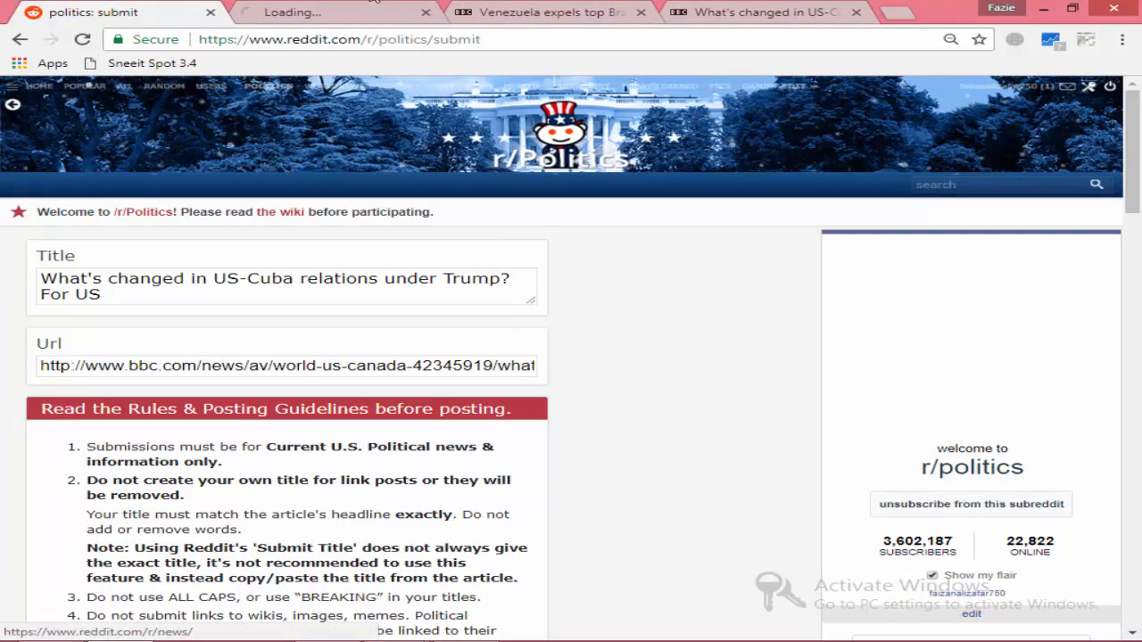
Copy the headline "What's changed in US-Cuba relations under Trump?" again from the BBC article page
click(434, 15)
click(667, 16)
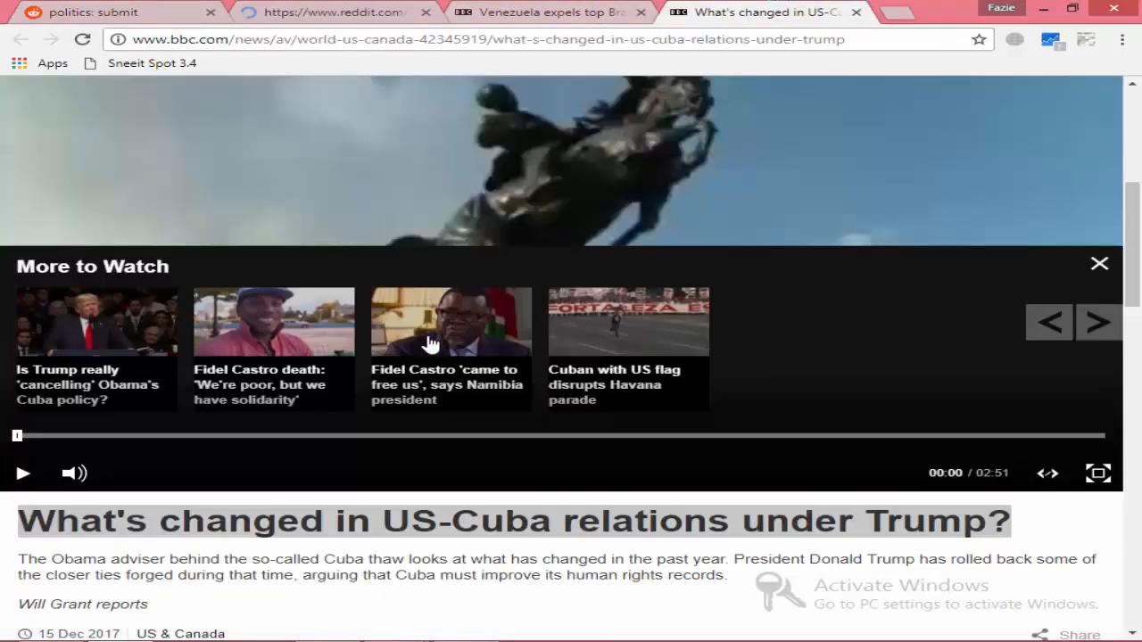
scroll(431, 343, down, 3)
right_click(384, 277)
click(411, 294)
Try to search Reddit for the copied US-Cuba headline from the r/politics front page, and close that tab
key(ctrl+2)
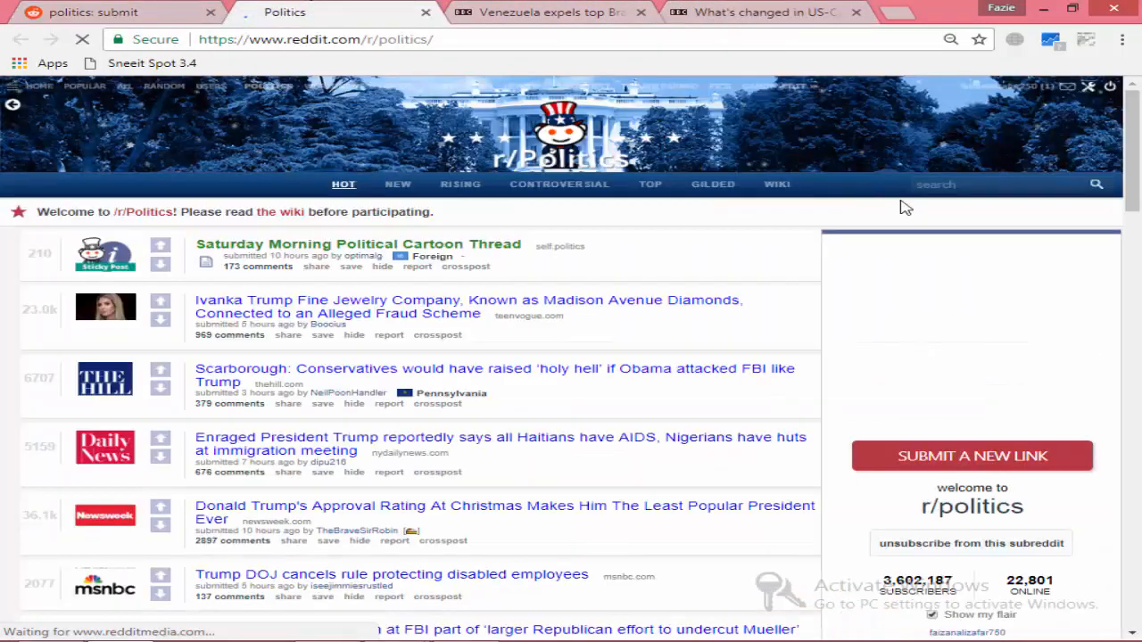
right_click(1008, 184)
click(944, 288)
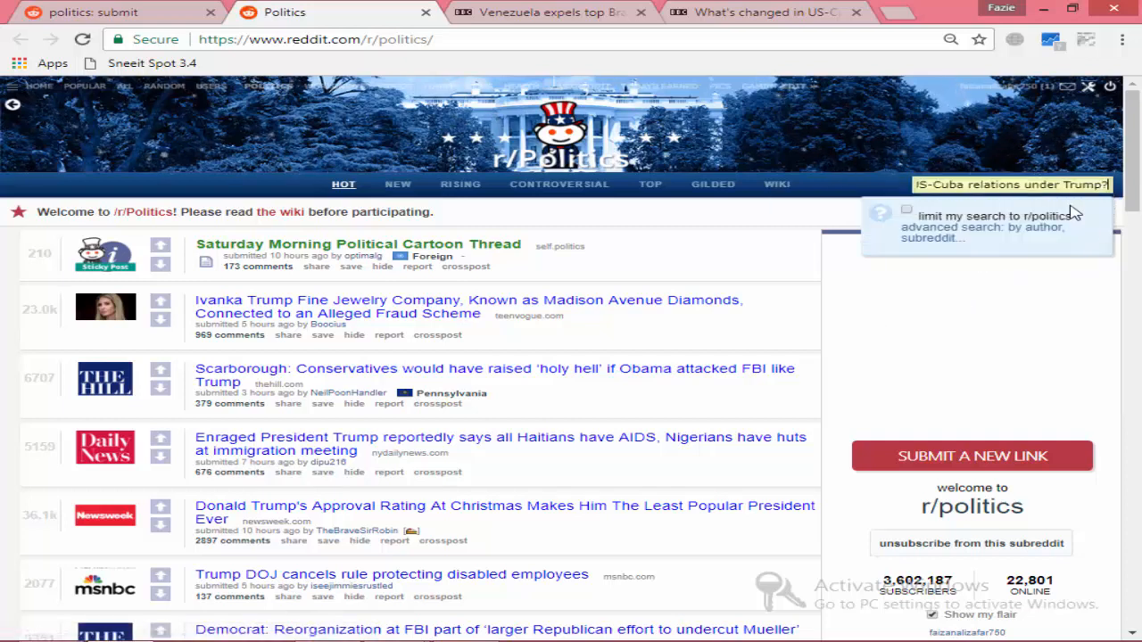
key(Return)
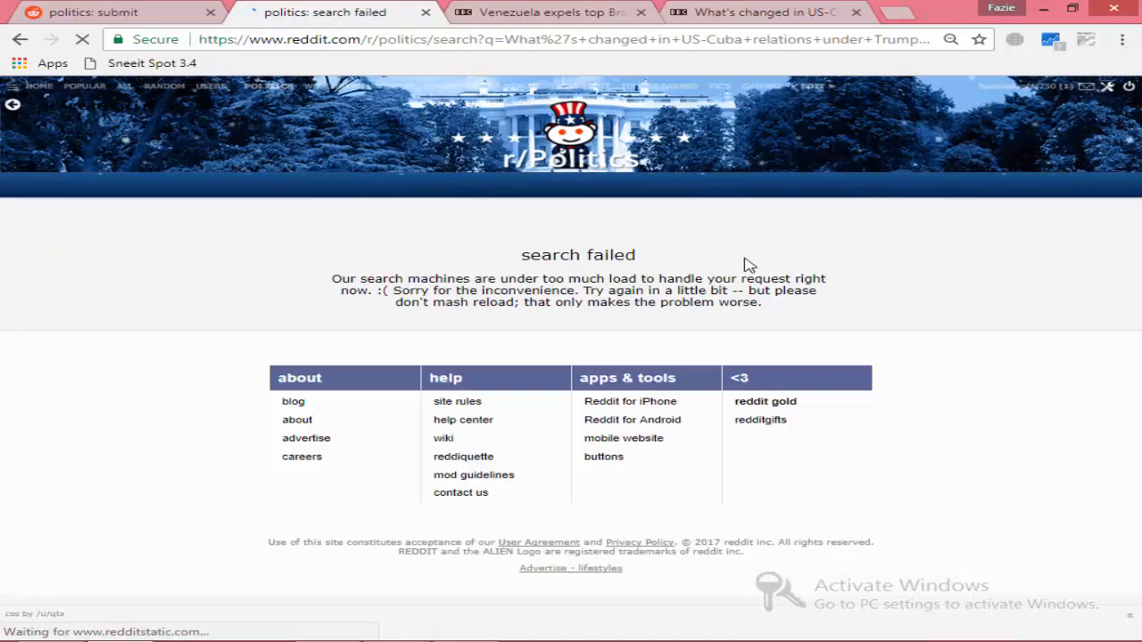
click(425, 12)
Return to the filled r/politics form, review its title and URL, and submit the US-Cuba post
click(201, 11)
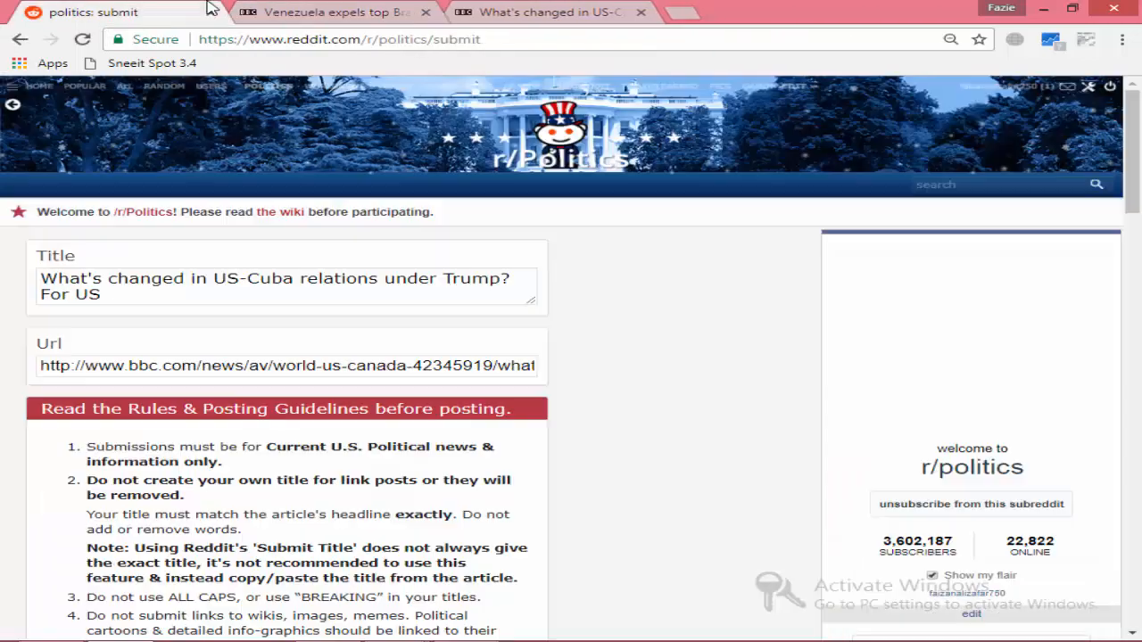
click(200, 277)
scroll(280, 323, down, 5)
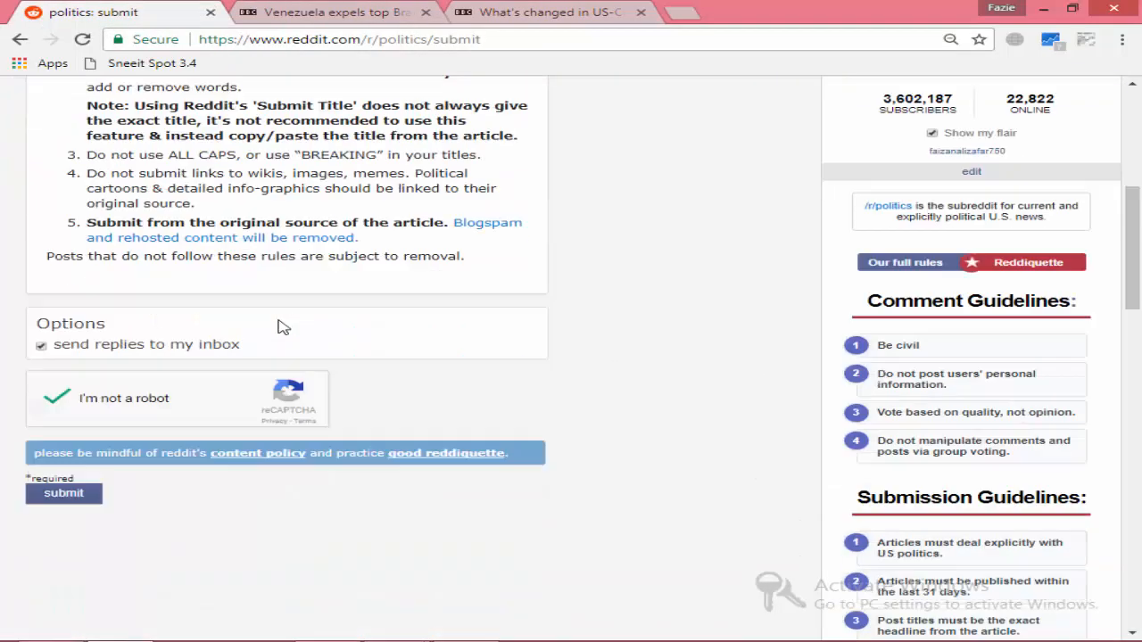
scroll(280, 324, up, 5)
scroll(262, 492, down, 5)
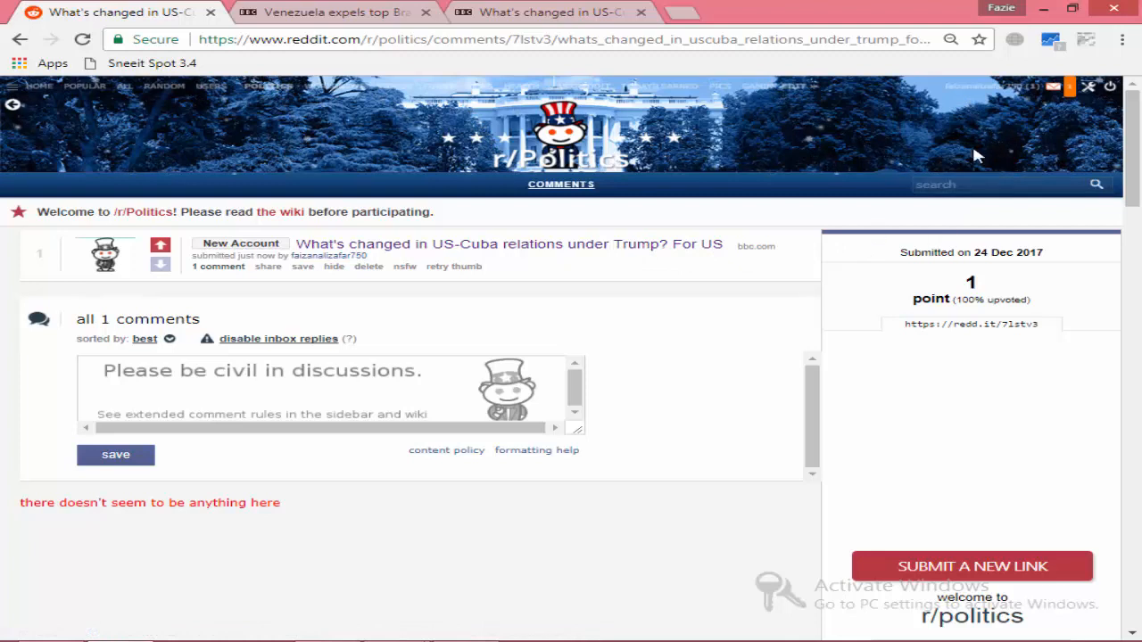
Open the unread messages and read the AutoModerator reply to the US-Cuba post
click(1073, 88)
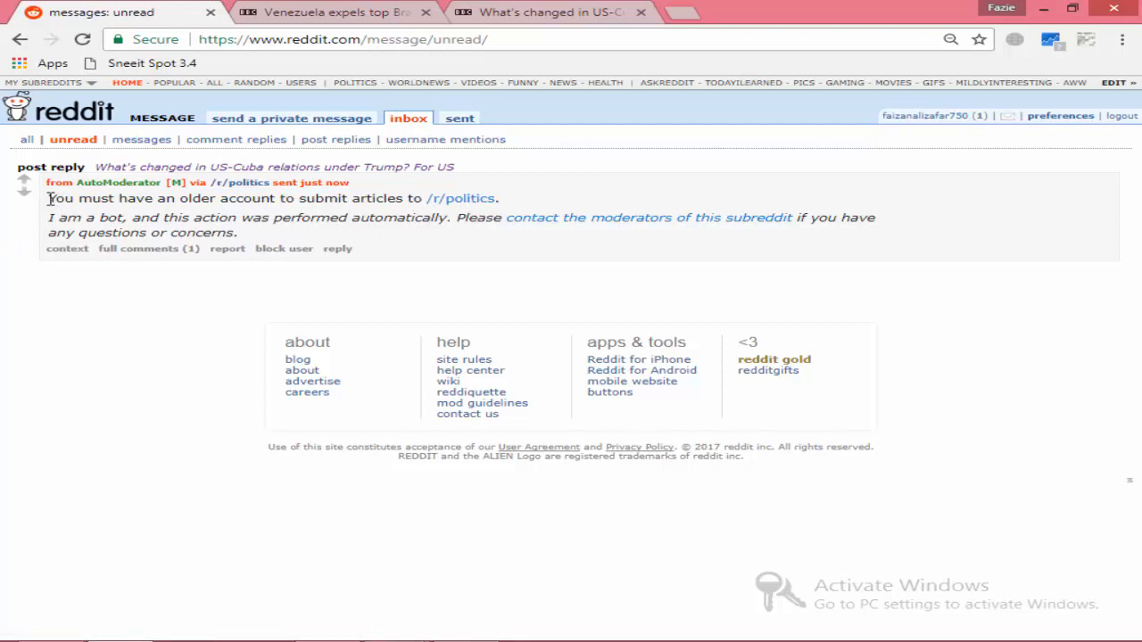
drag(48, 198, 240, 236)
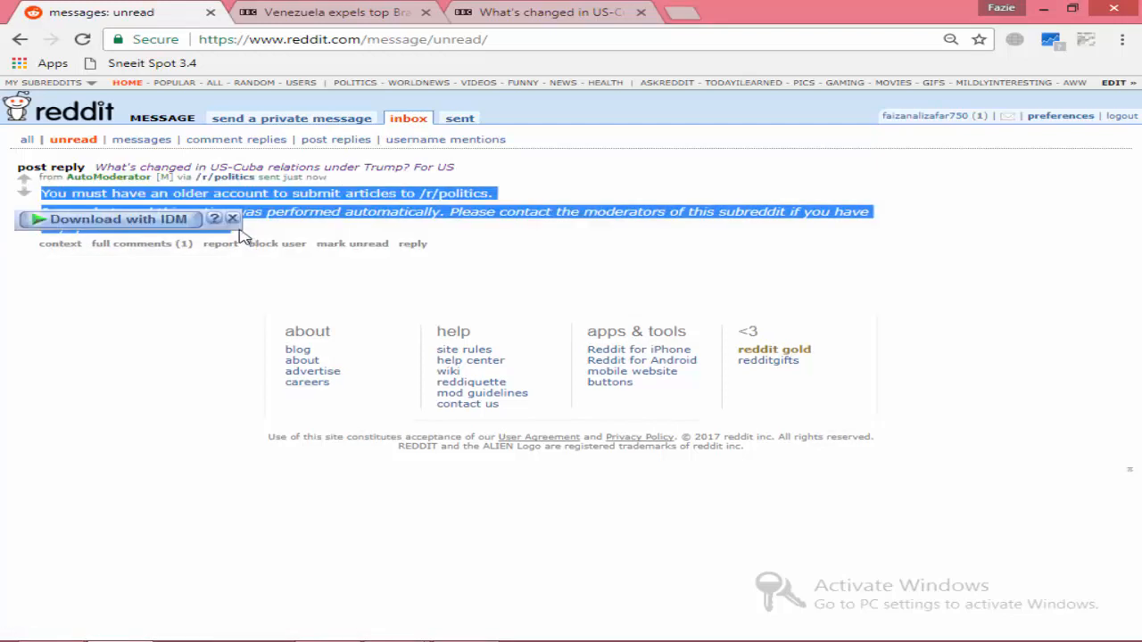
click(86, 217)
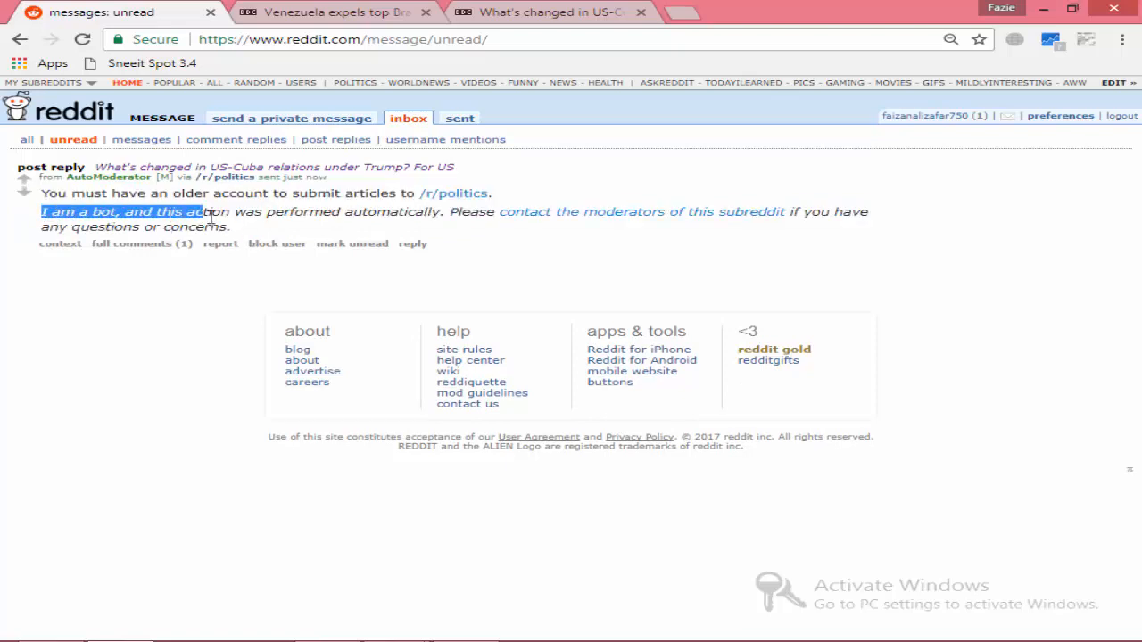
Leave the AutoModerator reply for the Reddit home page and open the list of posts submitted by the logged-in account
drag(301, 217, 573, 212)
click(437, 211)
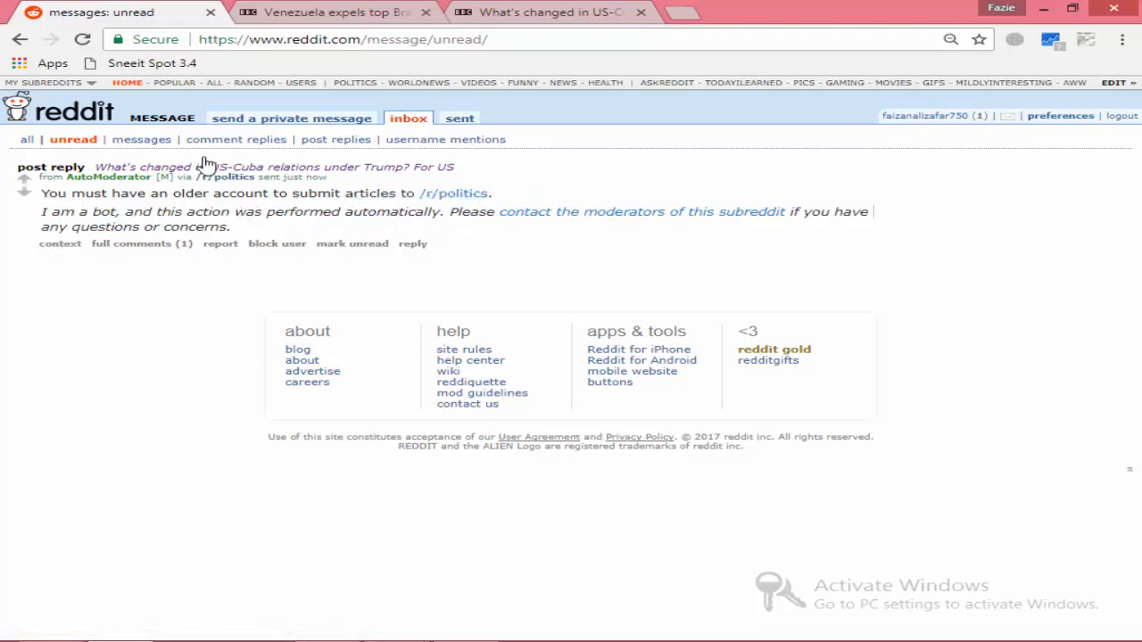
click(126, 84)
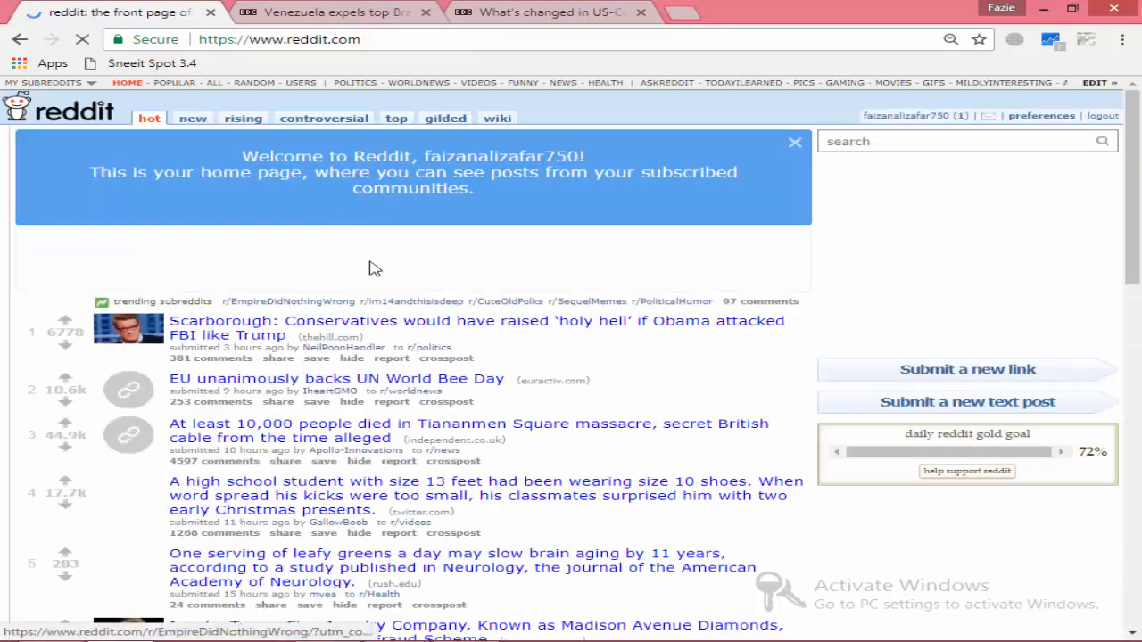
click(793, 145)
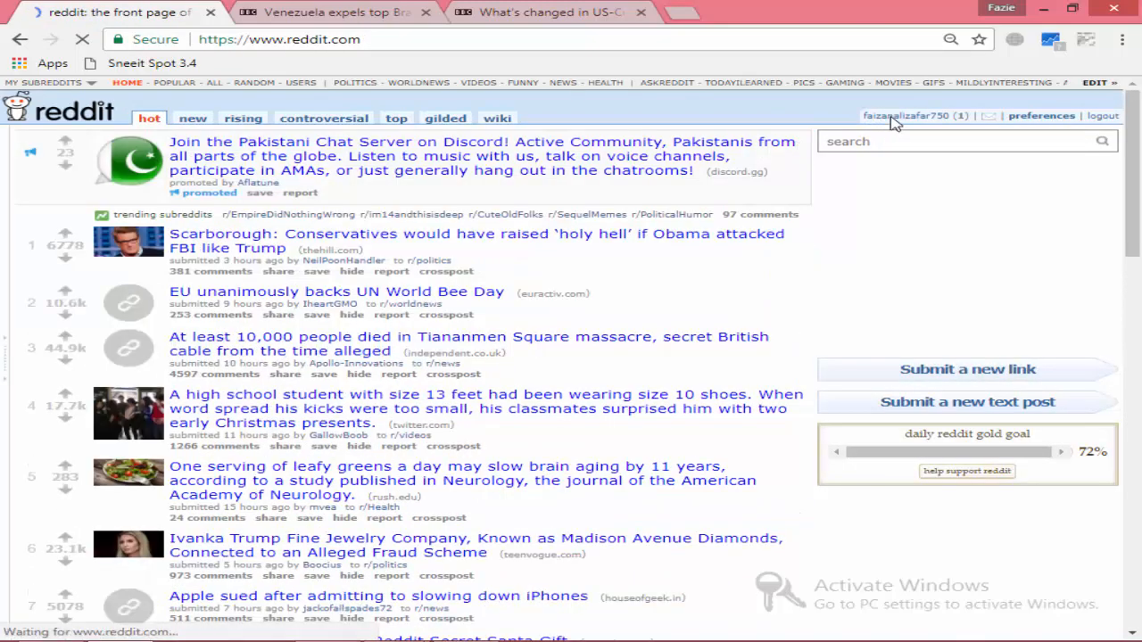
click(892, 123)
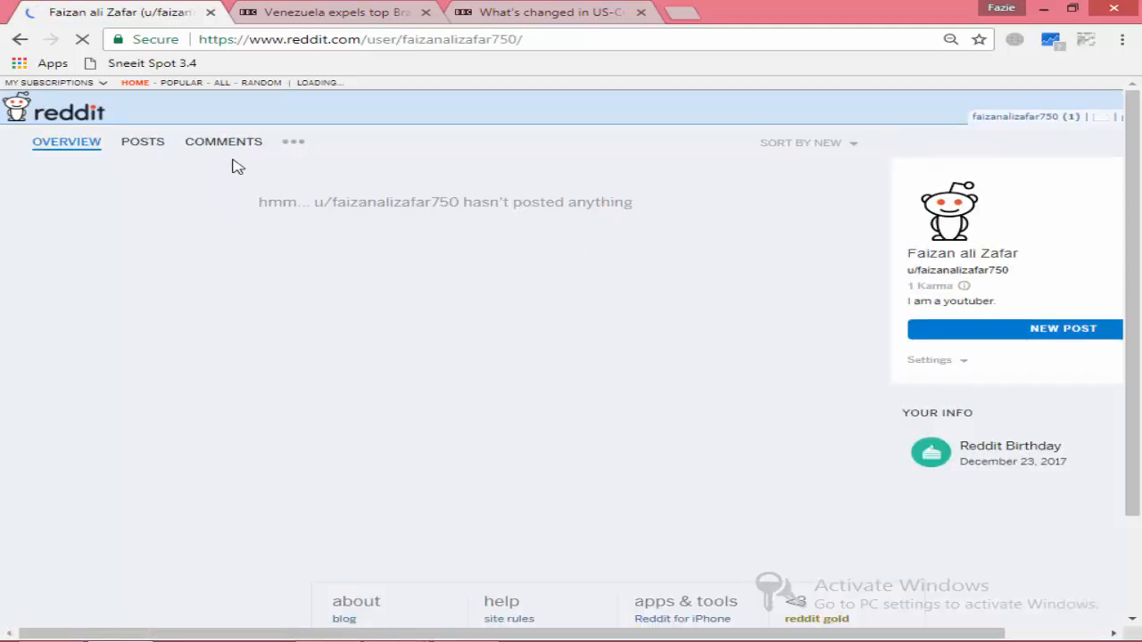
click(134, 149)
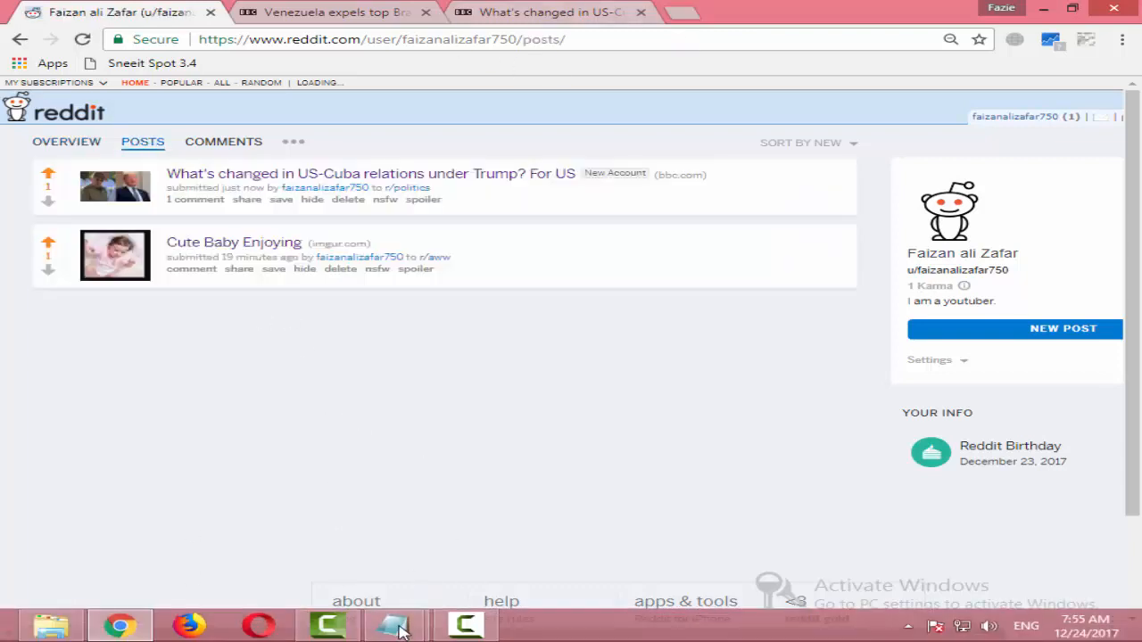
Switch to Notepad to review the minimum channel-age, post karma and comment karma requirements, and return to the profile's posts in Chrome
mouse_move(392, 627)
click(365, 496)
scroll(270, 376, up, 8)
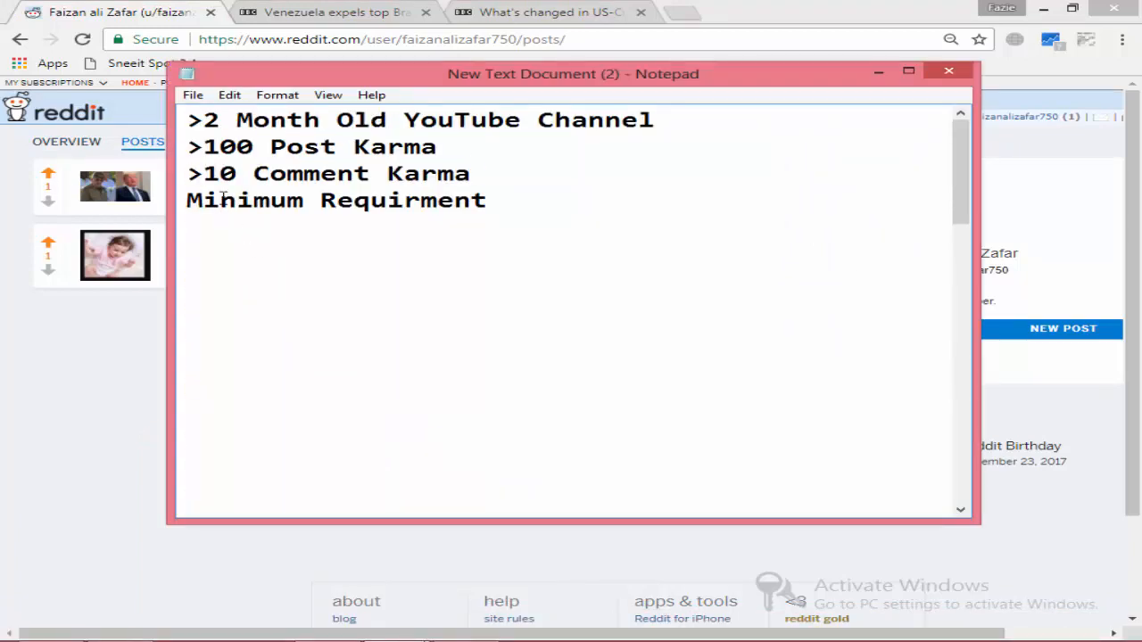
scroll(223, 198, down, 1)
scroll(209, 137, up, 1)
scroll(428, 135, down, 1)
scroll(429, 135, up, 1)
scroll(443, 298, down, 8)
click(161, 399)
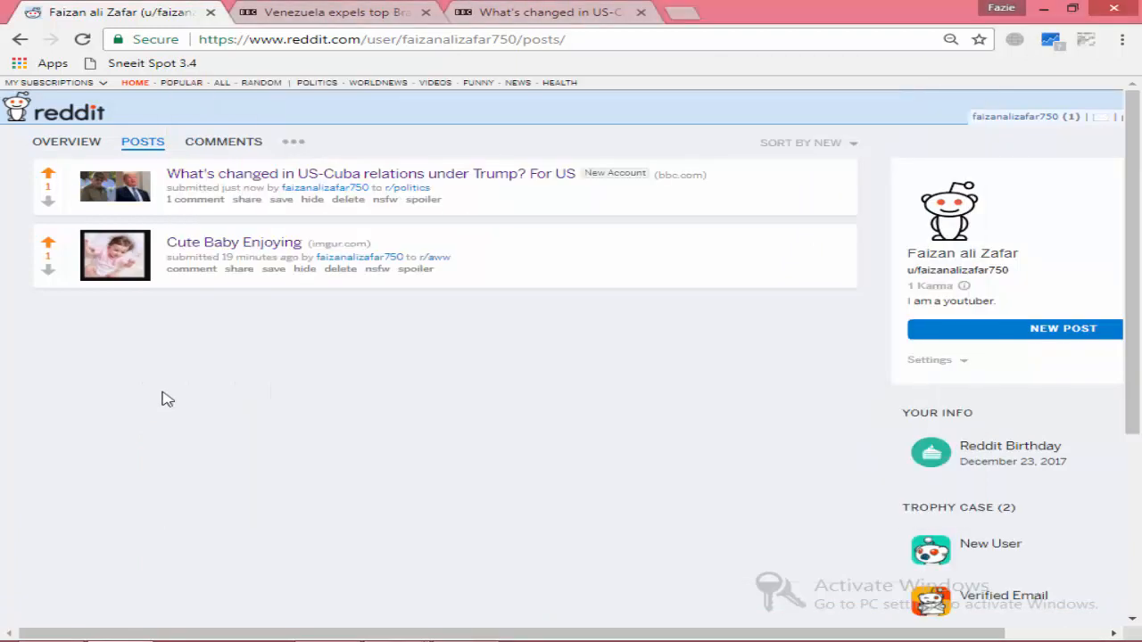
mouse_move(961, 298)
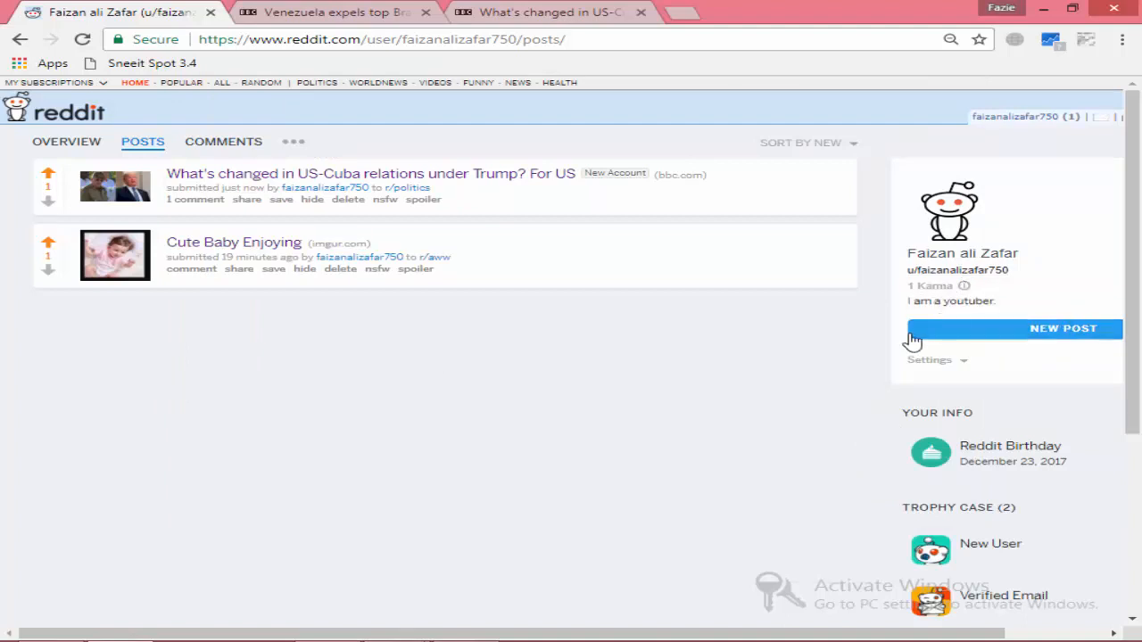